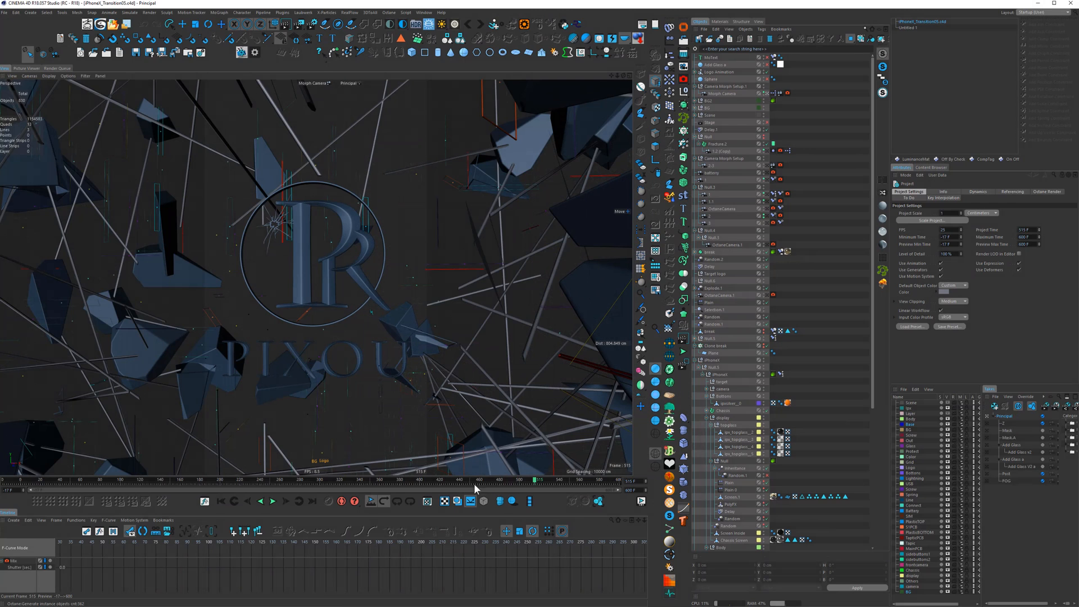
Scrub the timeline through frames 465, 523, 569 and 94, ending at frame 510, to examine the different shots
{"action": "left_click", "coordinate": [484, 480]}
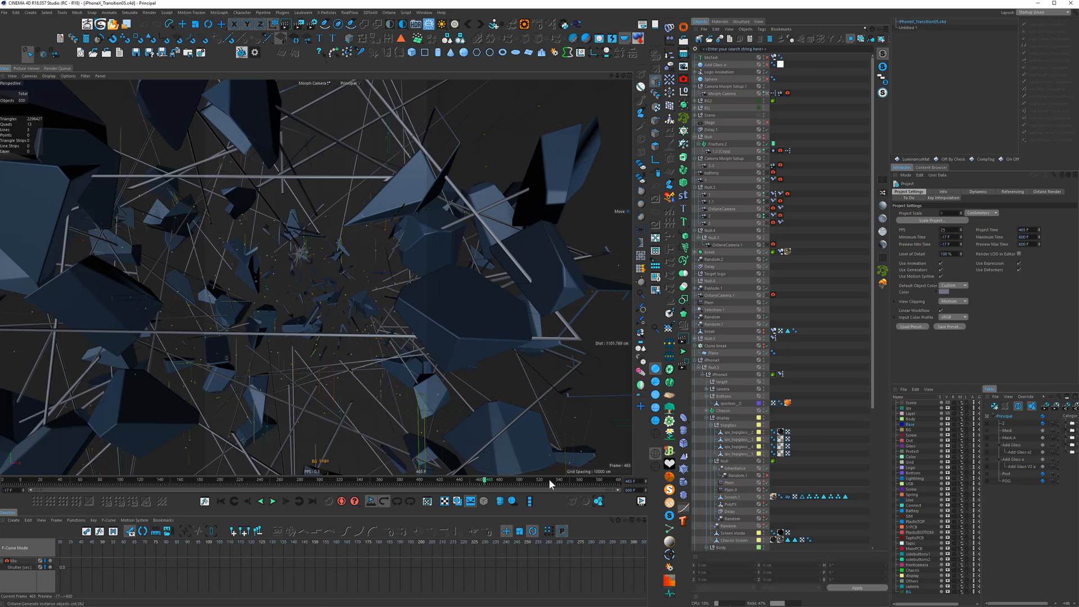
{"action": "left_click", "coordinate": [550, 480]}
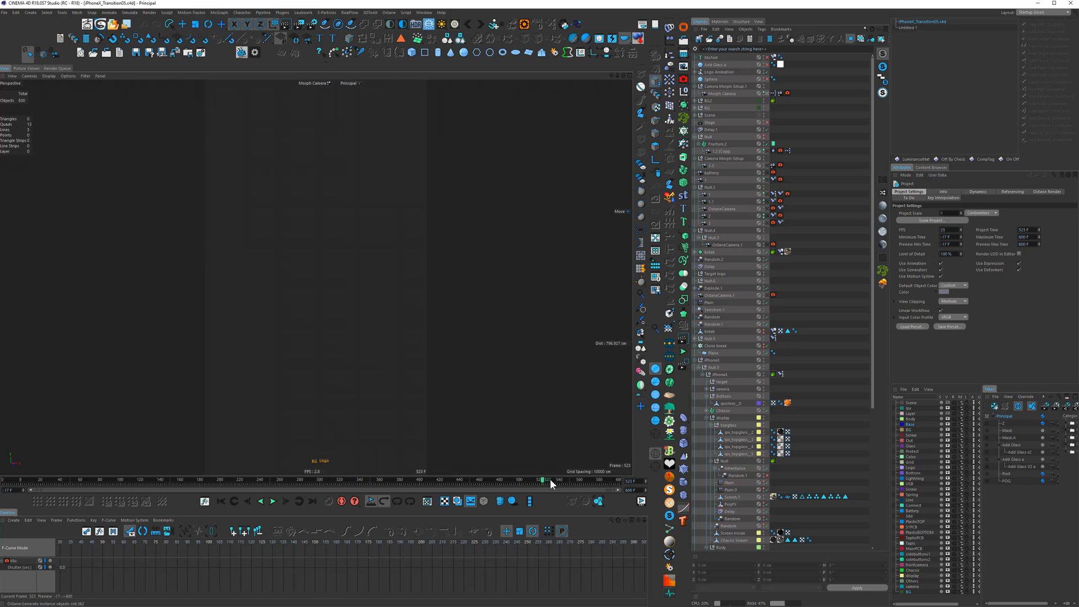
{"action": "left_click", "coordinate": [590, 480]}
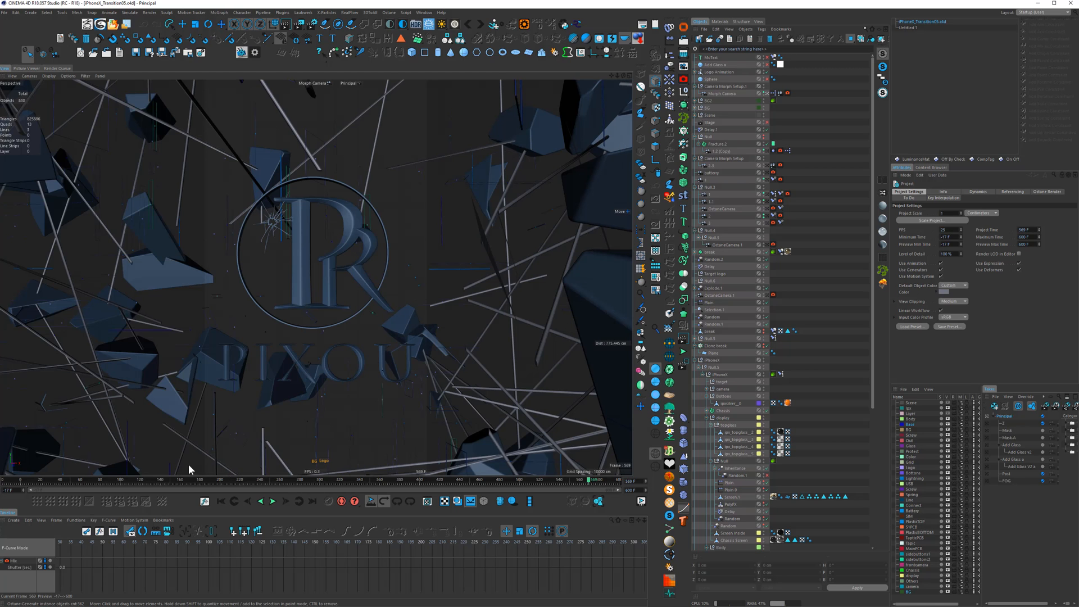
{"action": "left_click", "coordinate": [113, 479]}
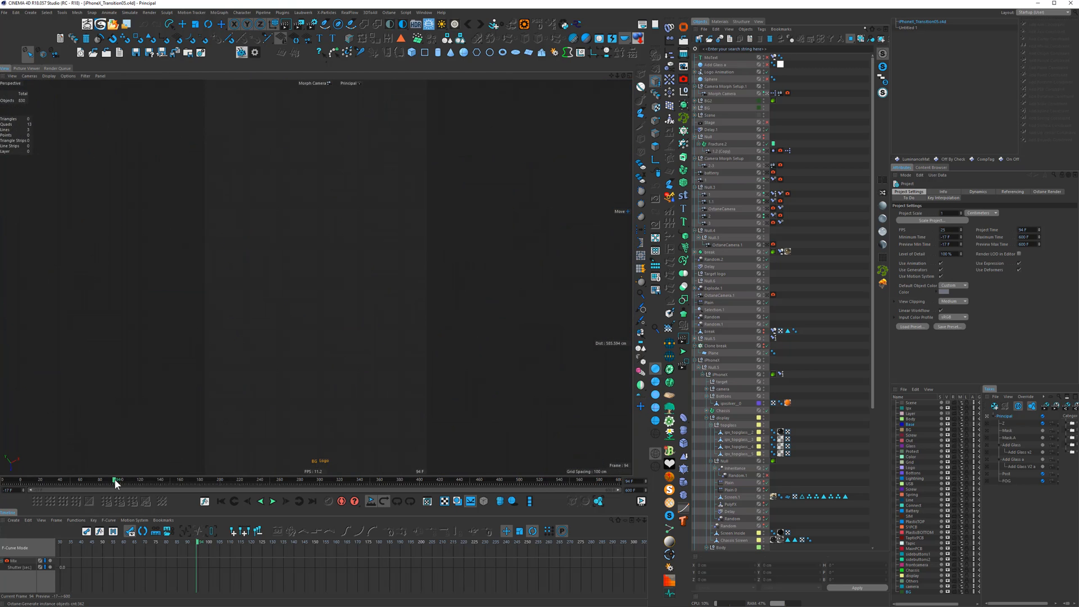
{"action": "left_click", "coordinate": [513, 480]}
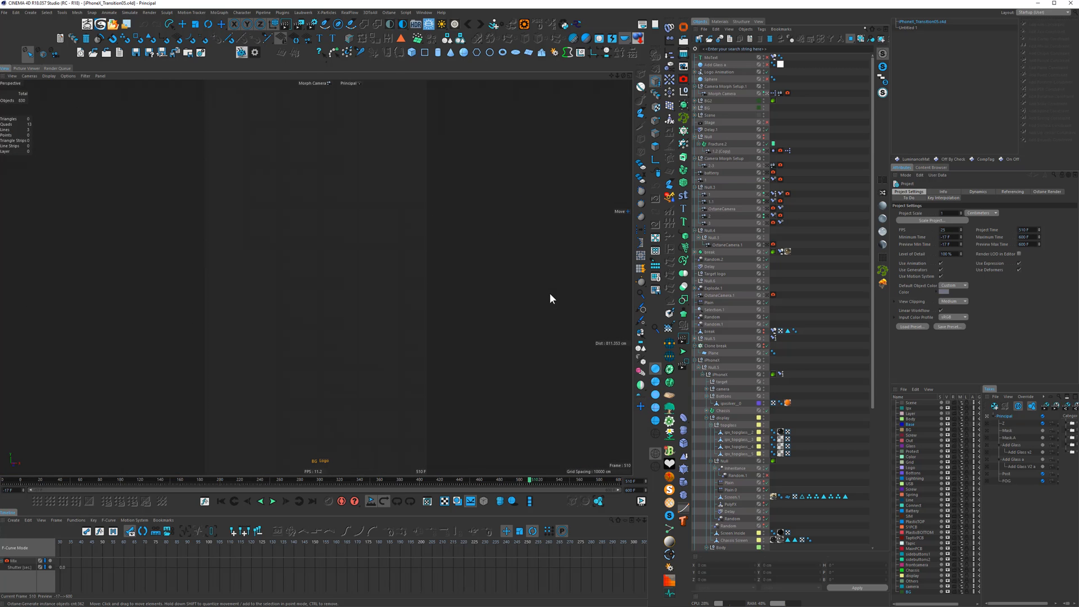
Play the logo animation onward from frame 510 in two short runs, pausing after each
{"action": "left_click", "coordinate": [274, 503]}
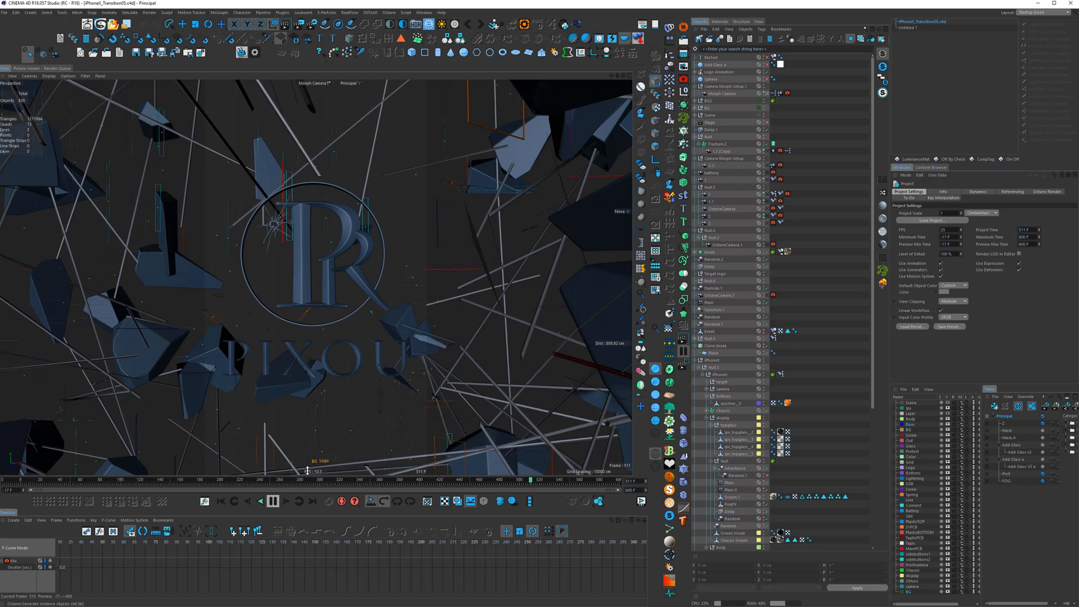
{"action": "left_click", "coordinate": [273, 501]}
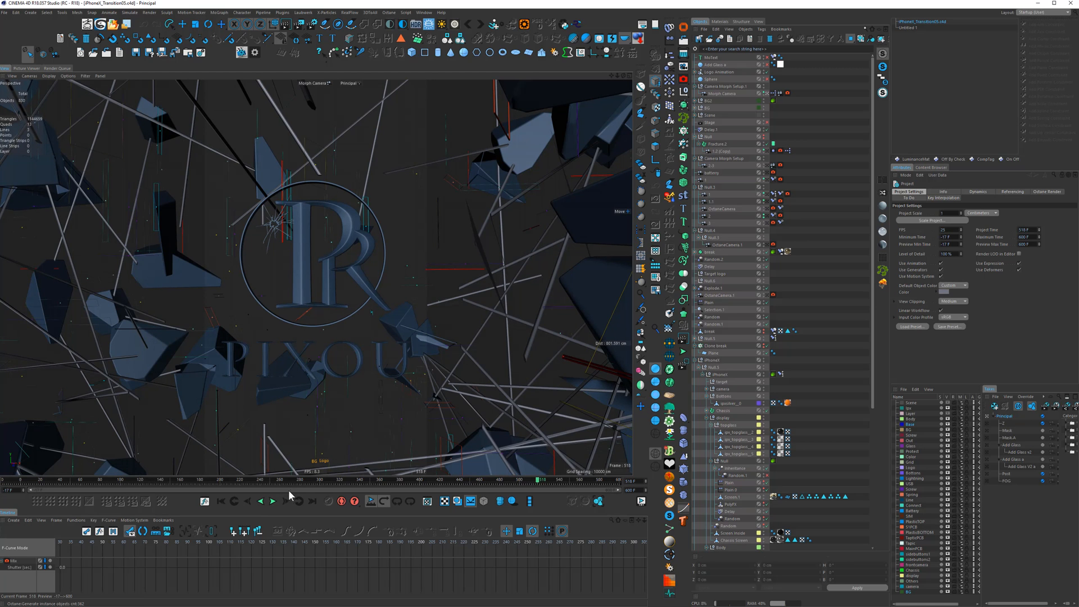
{"action": "left_click", "coordinate": [274, 501]}
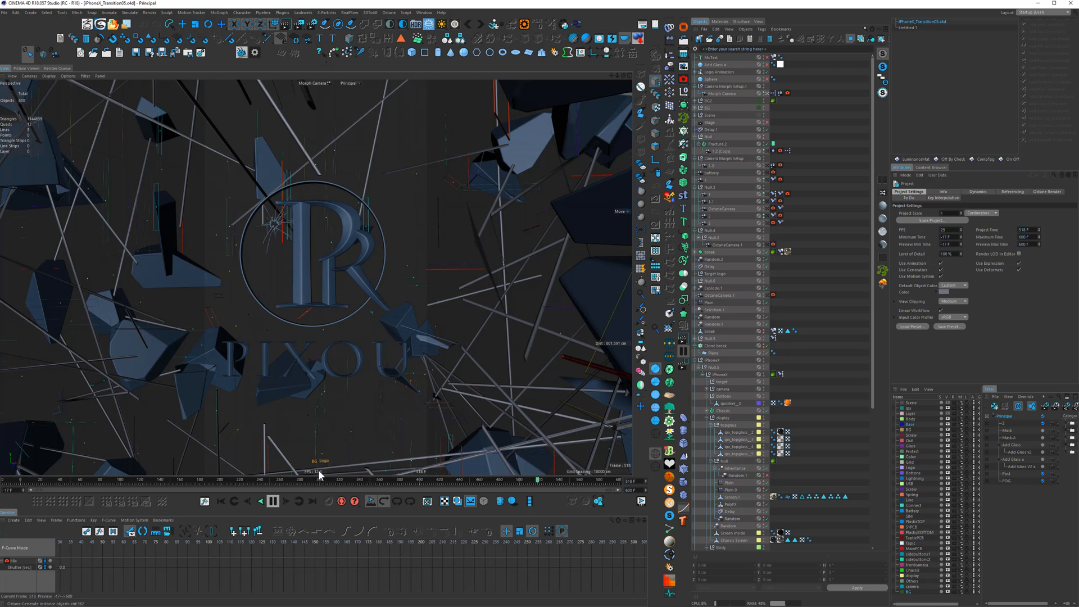
{"action": "left_click", "coordinate": [274, 501]}
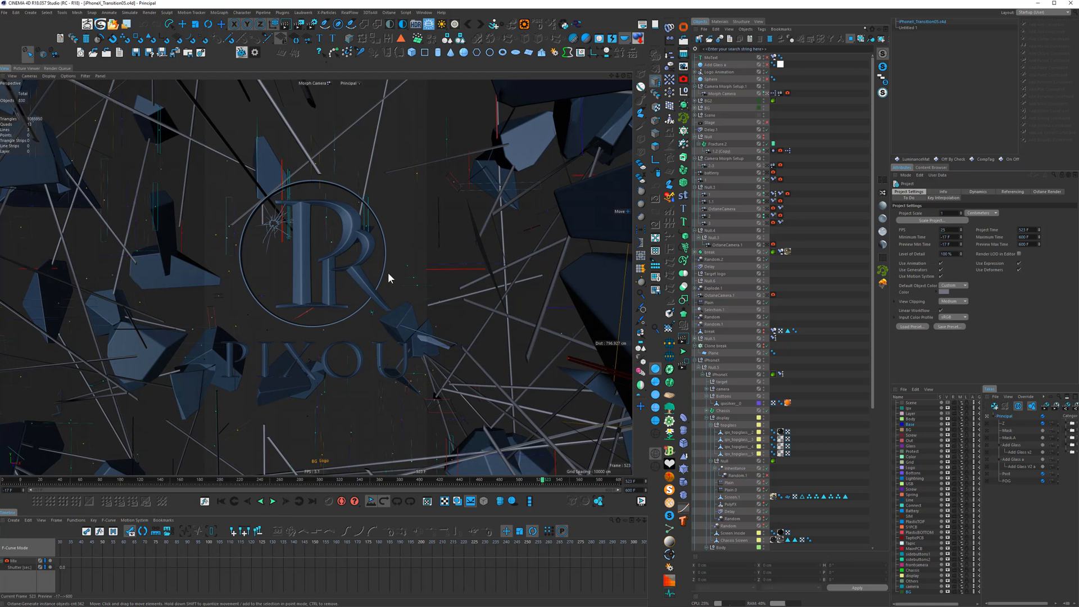
Create an empty project and compare its viewport with iPhoneX_Transition05.c4d, set to frame 504 with the Morph Camera selected
{"action": "left_click", "coordinate": [730, 40]}
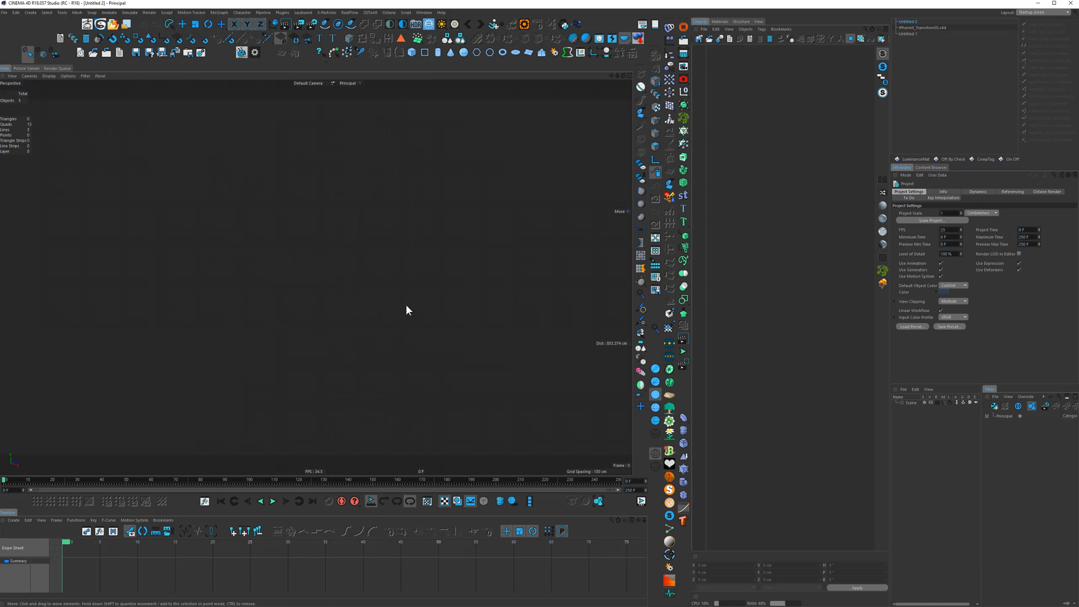
{"action": "left_click", "coordinate": [926, 28]}
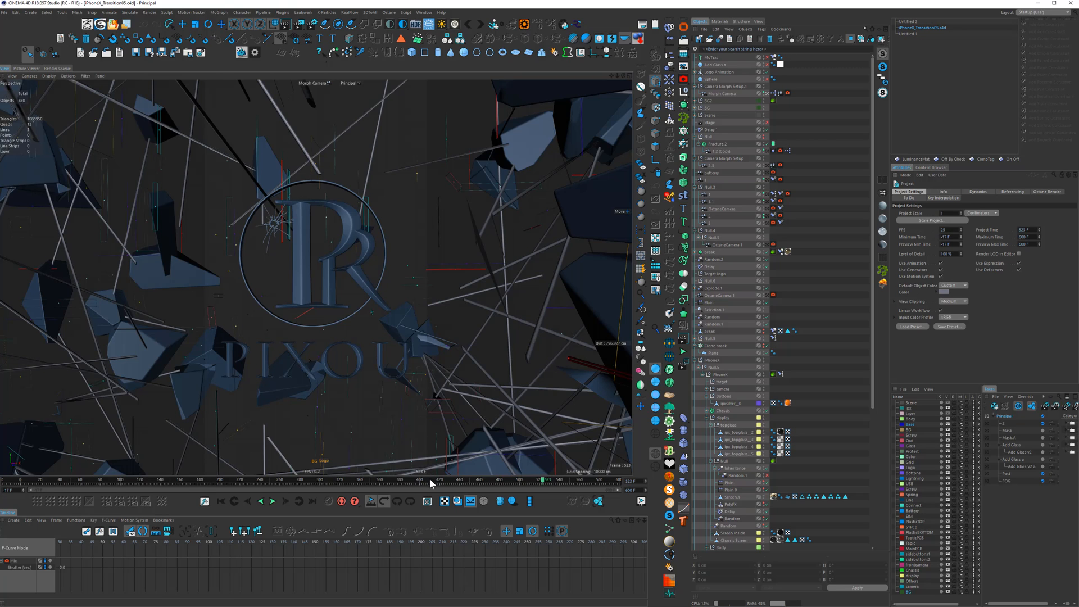
{"action": "left_click_drag", "start_coordinate": [528, 484], "coordinate": [549, 477]}
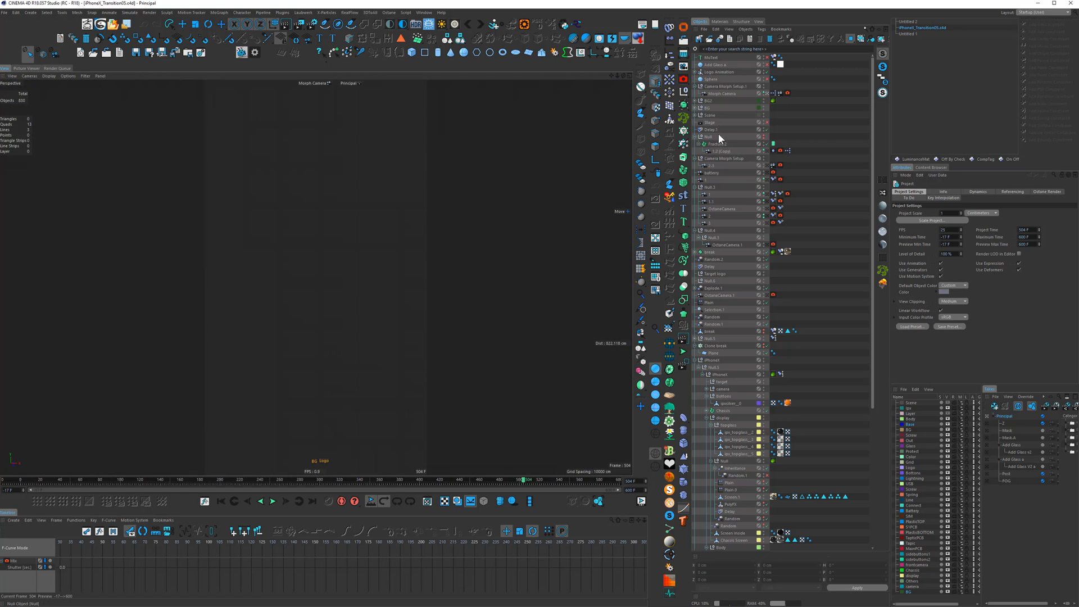
{"action": "left_click", "coordinate": [720, 93]}
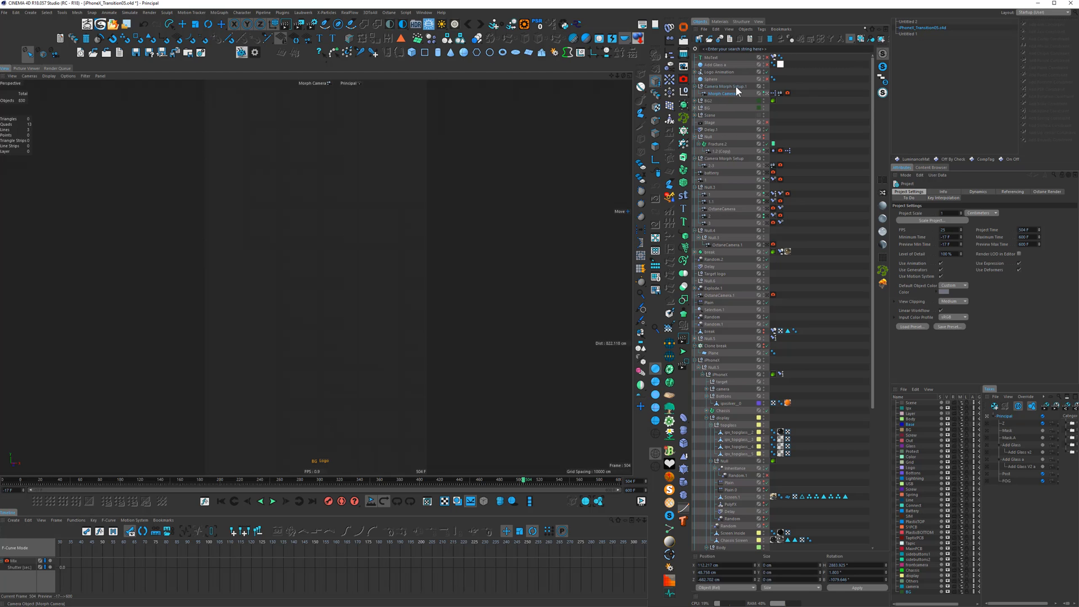
{"action": "left_click", "coordinate": [908, 22]}
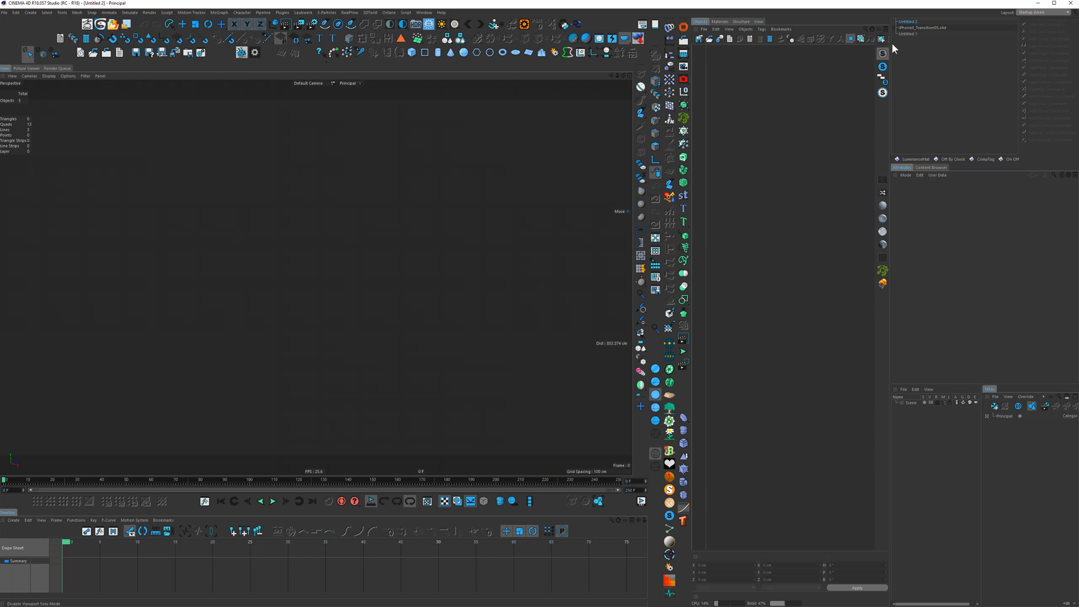
{"action": "left_click", "coordinate": [910, 28]}
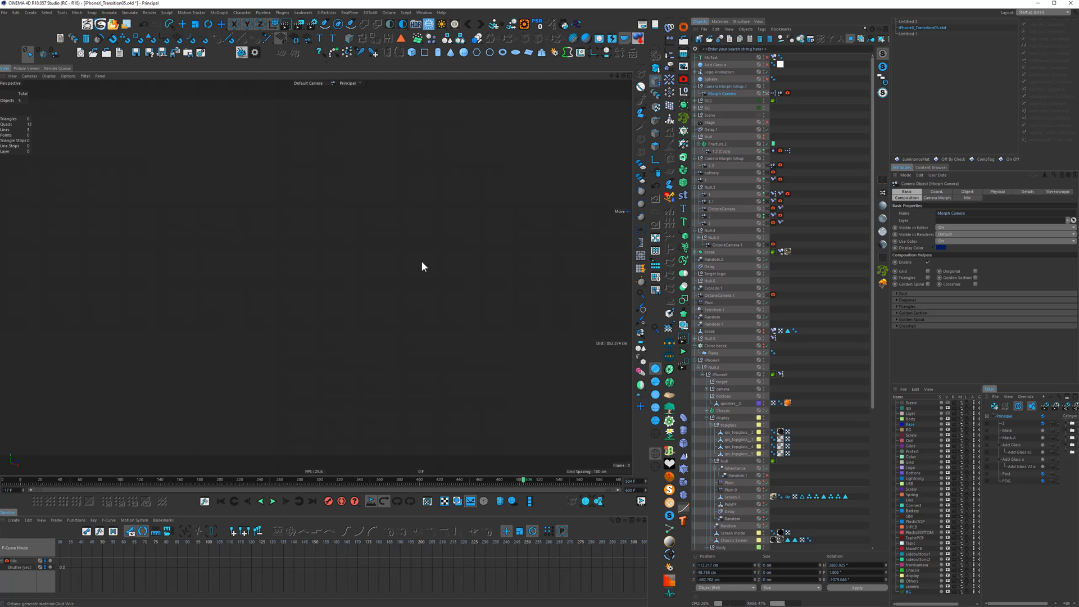
Collapse the iPhoneX hierarchy in the object list and select the last take below Principal
{"action": "left_click", "coordinate": [694, 359]}
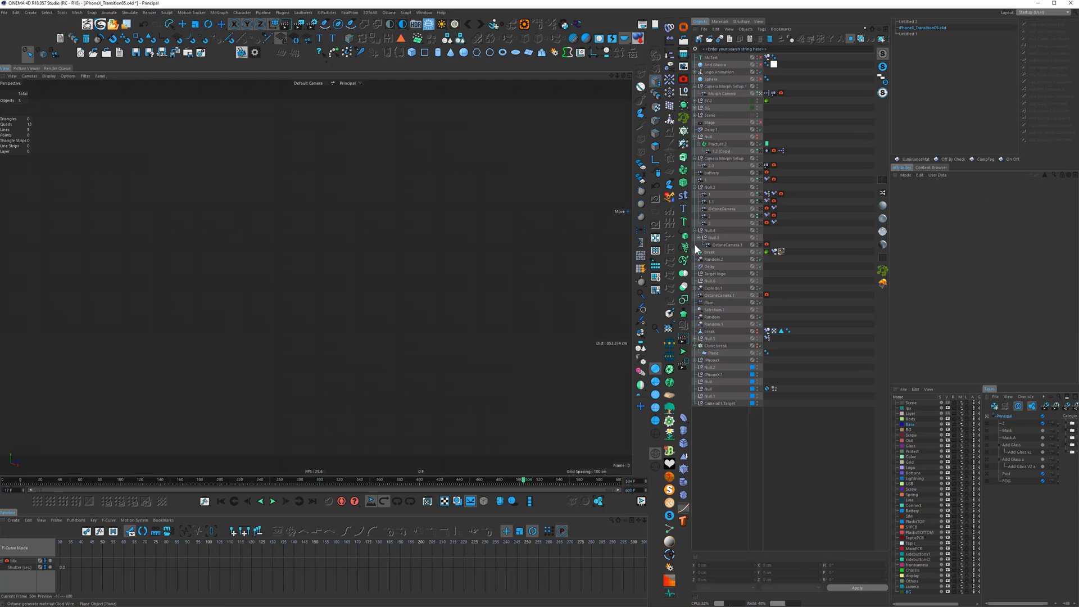
{"action": "left_click", "coordinate": [999, 430]}
{"action": "left_click", "coordinate": [1003, 423]}
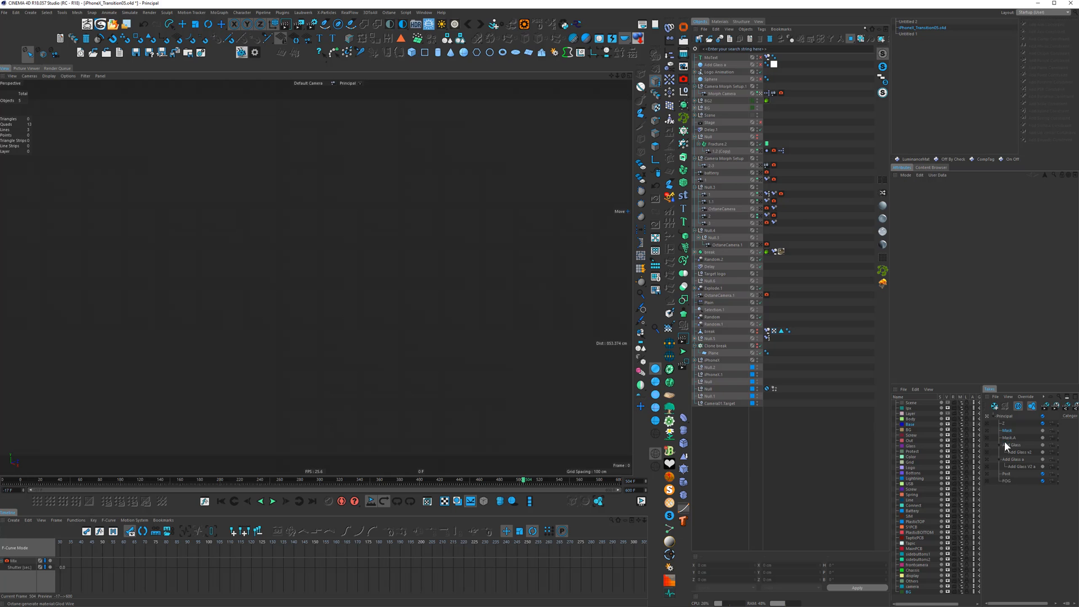
{"action": "left_click", "coordinate": [1005, 483]}
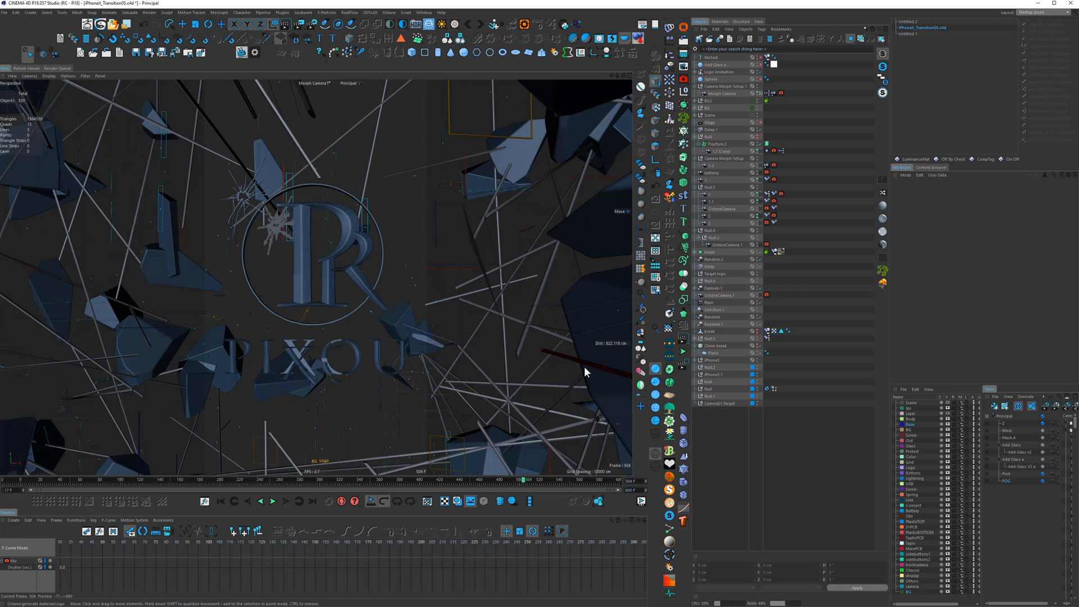
Play short stretches of the animation from frame 541 and from the phone shot at frame 205
{"action": "left_click", "coordinate": [560, 481]}
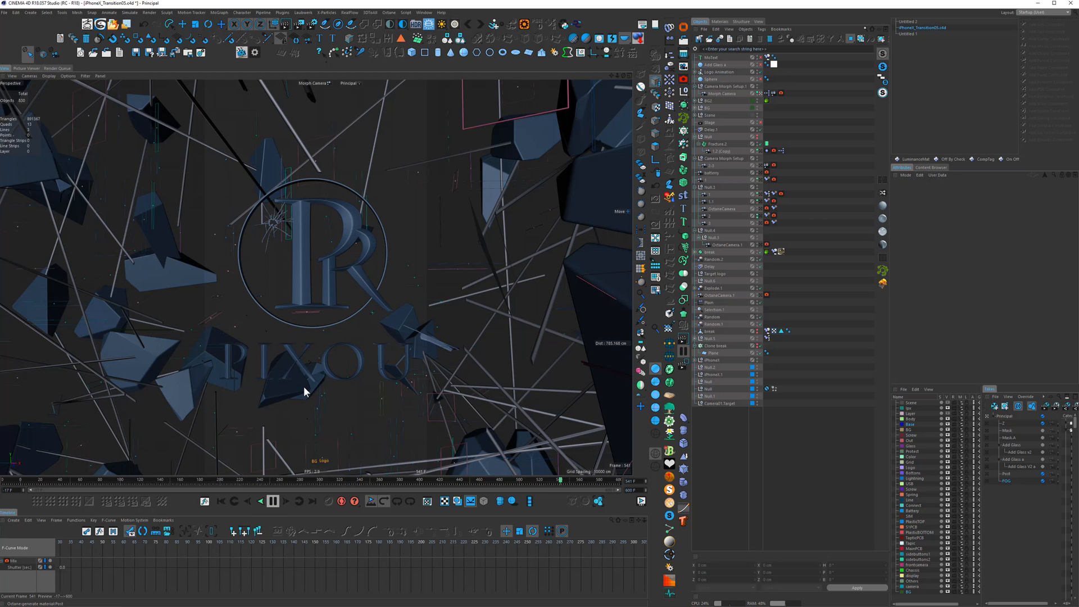
{"action": "left_click", "coordinate": [272, 501]}
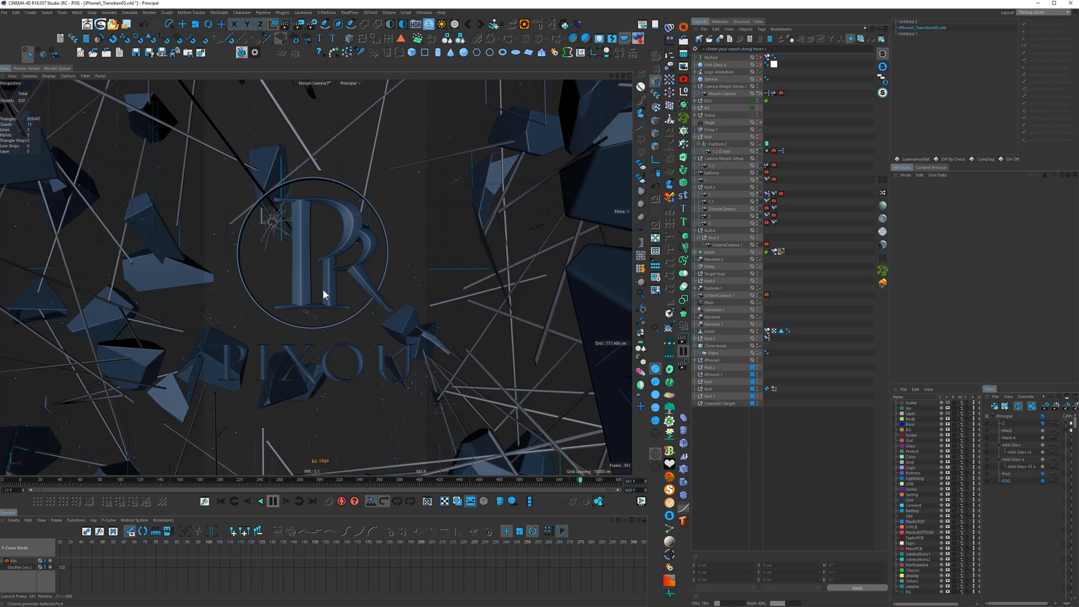
{"action": "left_click", "coordinate": [273, 501]}
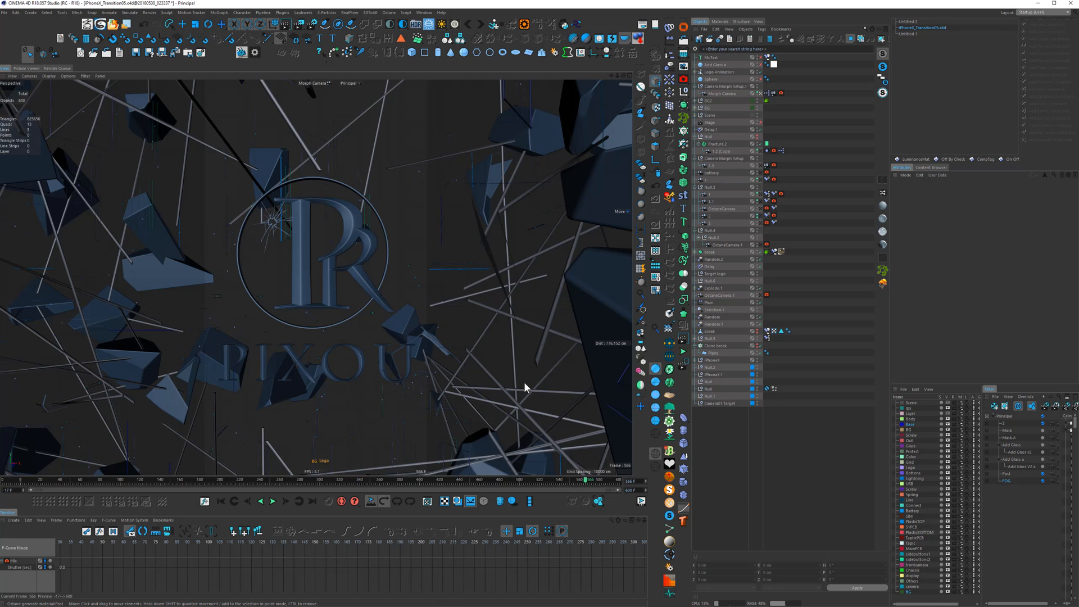
{"action": "left_click", "coordinate": [224, 479]}
{"action": "left_click", "coordinate": [273, 501]}
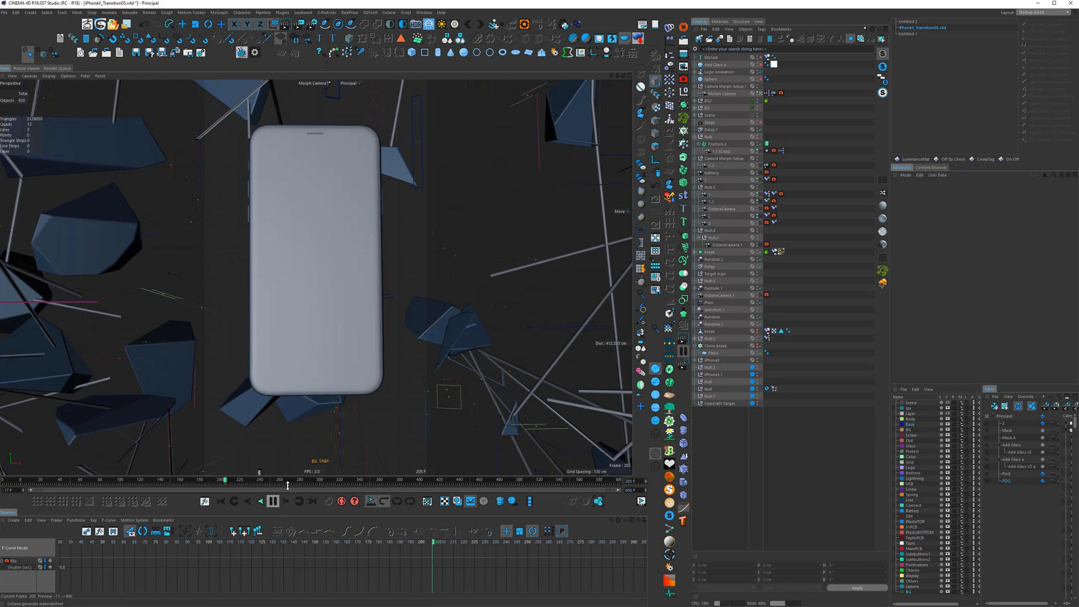
{"action": "left_click", "coordinate": [273, 501]}
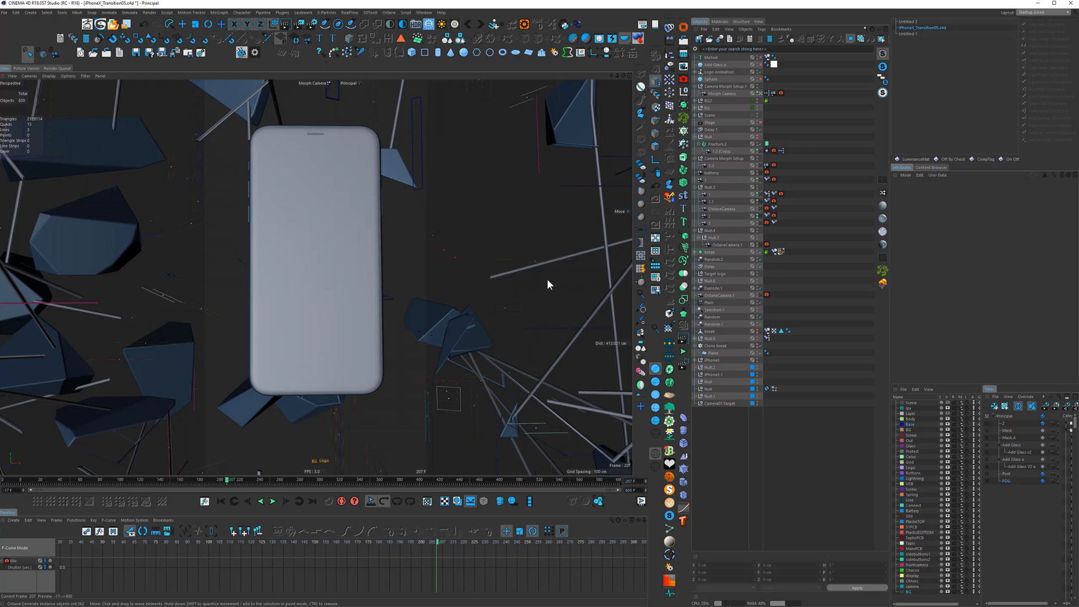
Expand the BG group to show its objects and scrub through frames 457, 405 and 477
{"action": "left_click", "coordinate": [695, 108]}
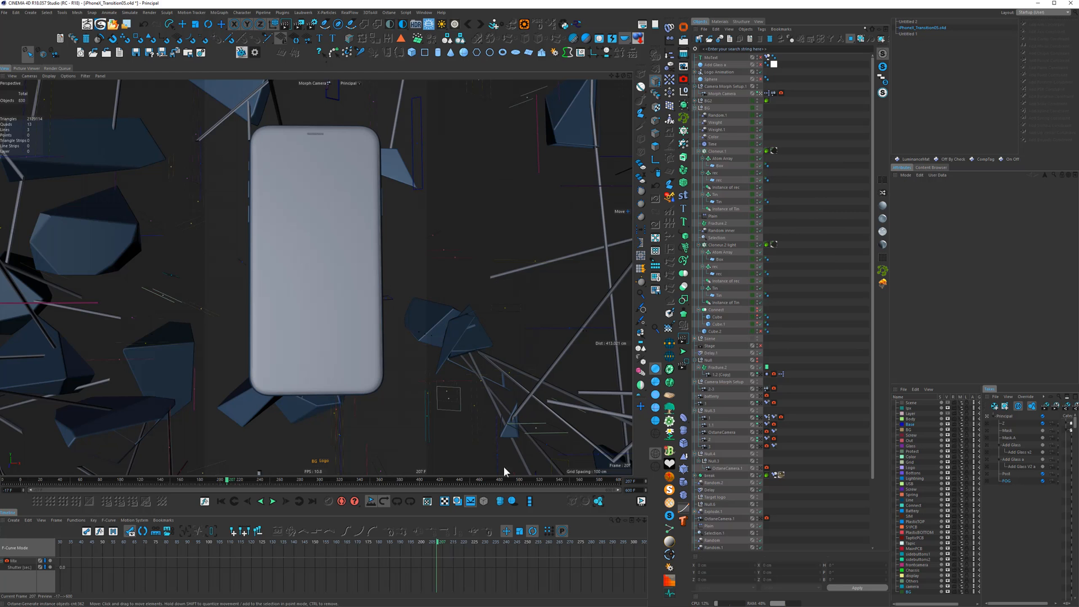
{"action": "left_click", "coordinate": [476, 480]}
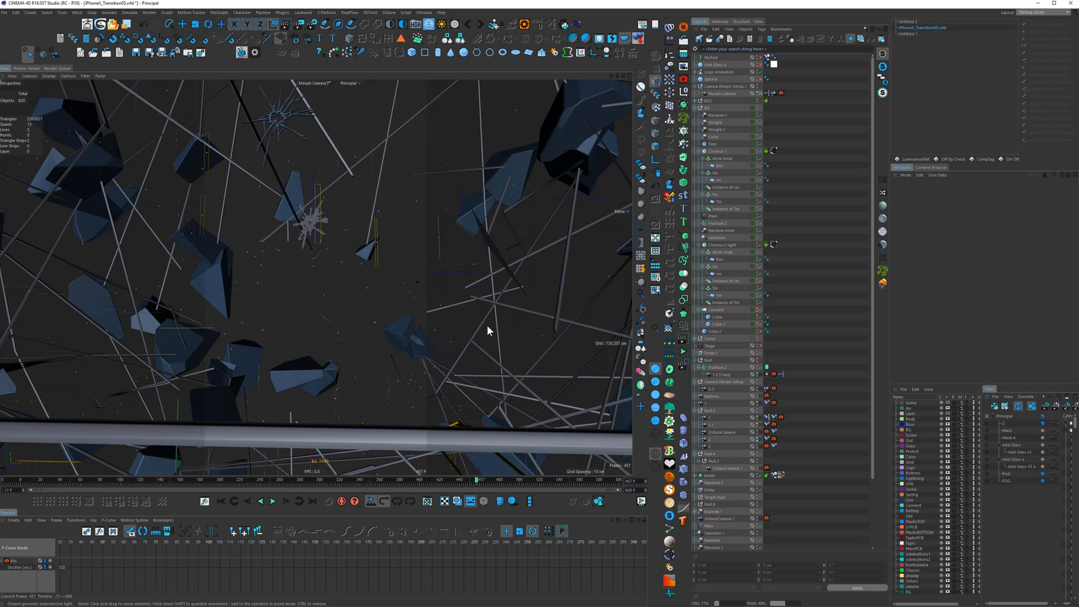
{"action": "left_click", "coordinate": [425, 481]}
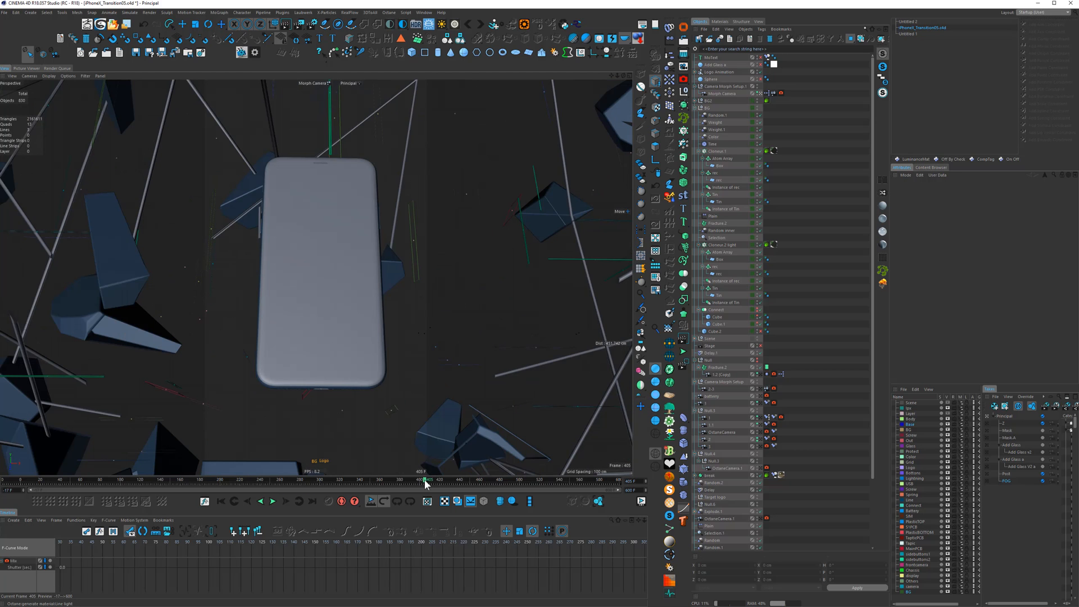
{"action": "left_click", "coordinate": [497, 481]}
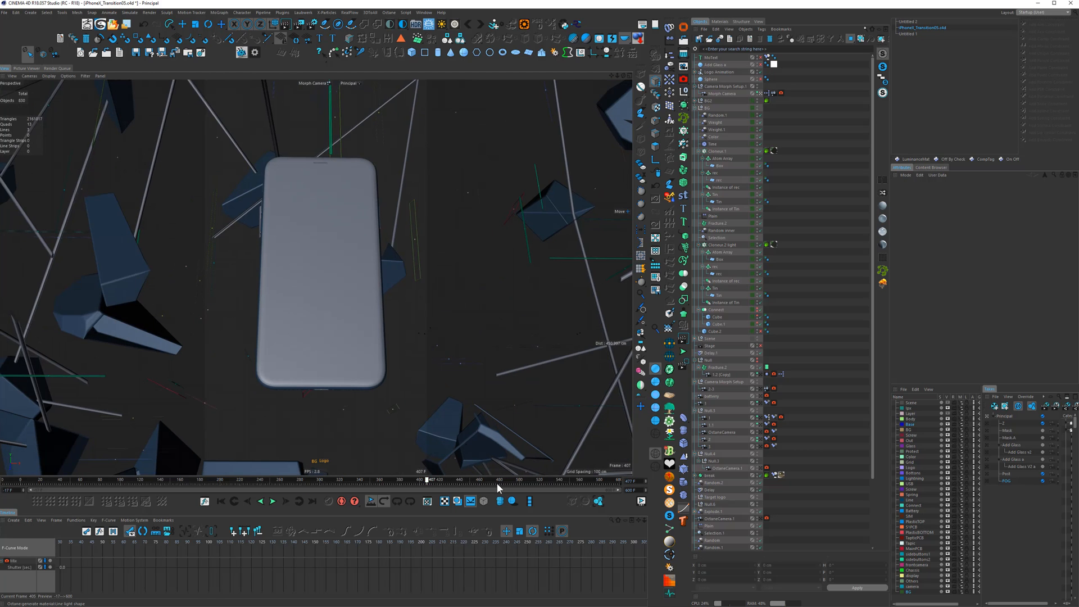
Hide the BG objects in the viewport and play the logo assembly, pausing at about frame 487
{"action": "left_click", "coordinate": [315, 463]}
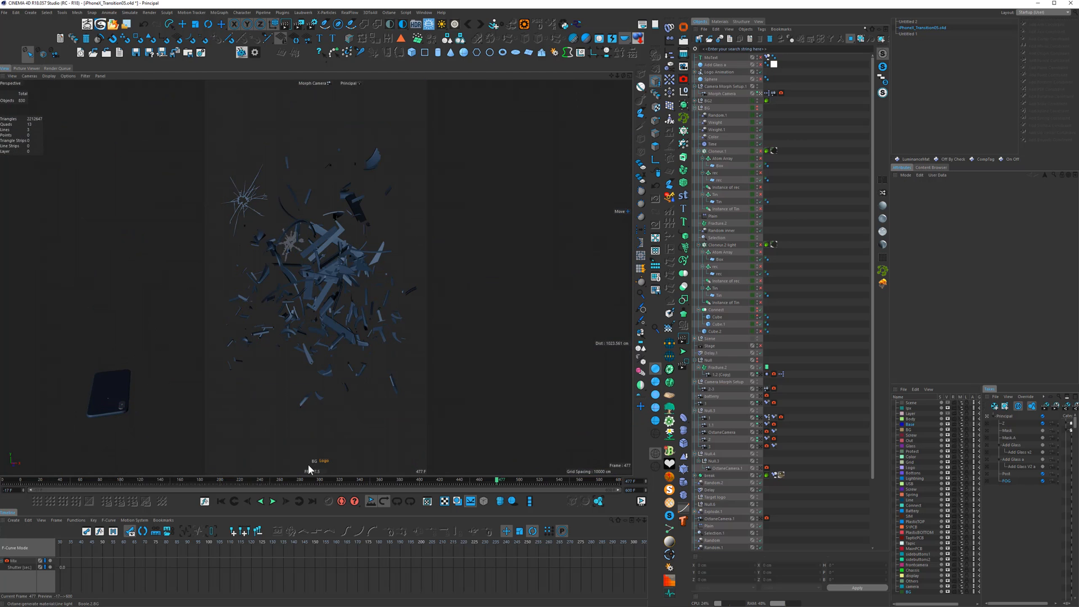
{"action": "left_click", "coordinate": [443, 481]}
{"action": "left_click", "coordinate": [272, 501]}
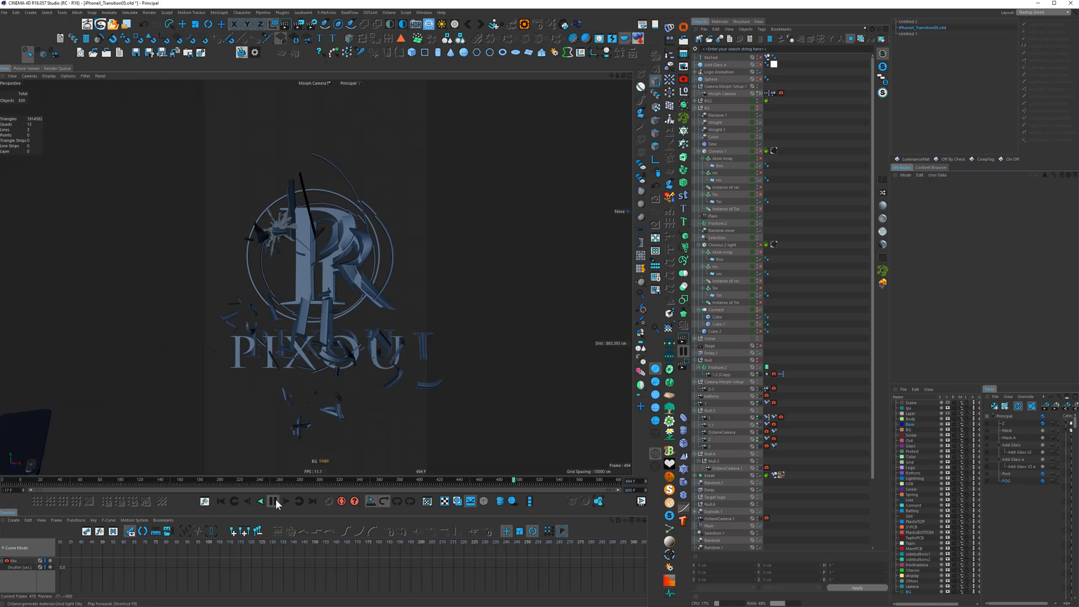
{"action": "left_click", "coordinate": [273, 501]}
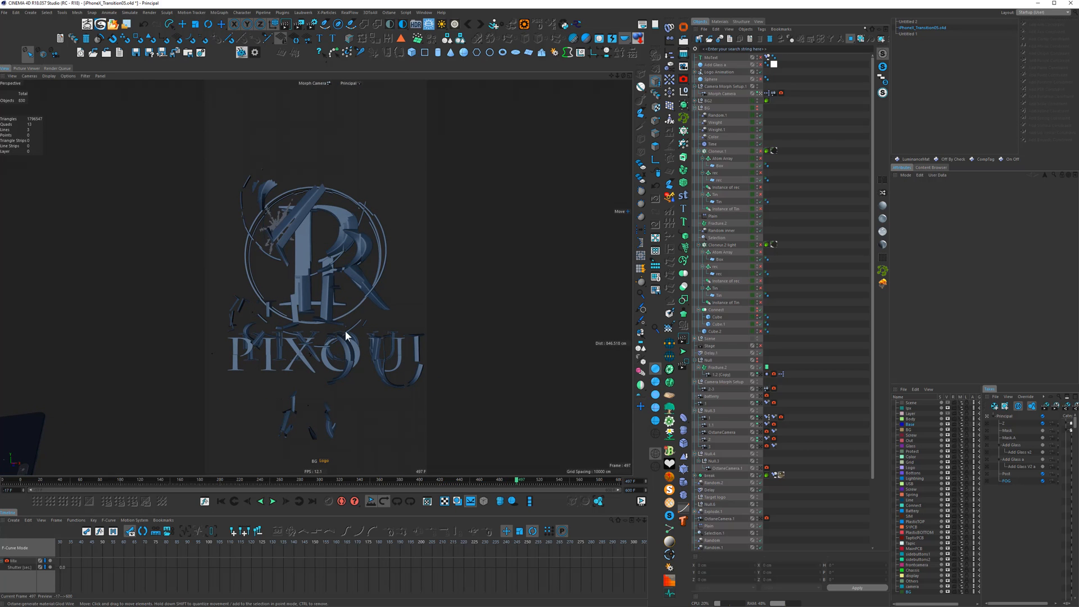
Scrub through frame 379 to 462, inspect the contents of the BG2 group, and hide the BG layer
{"action": "left_click_drag", "start_coordinate": [506, 482], "coordinate": [399, 480]}
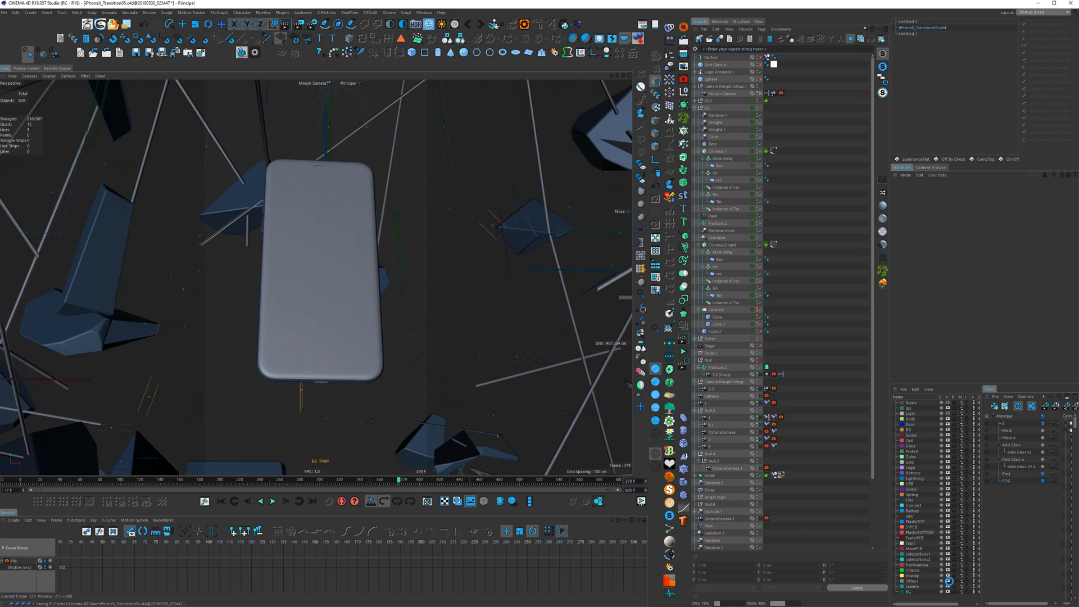
{"action": "left_click", "coordinate": [481, 482]}
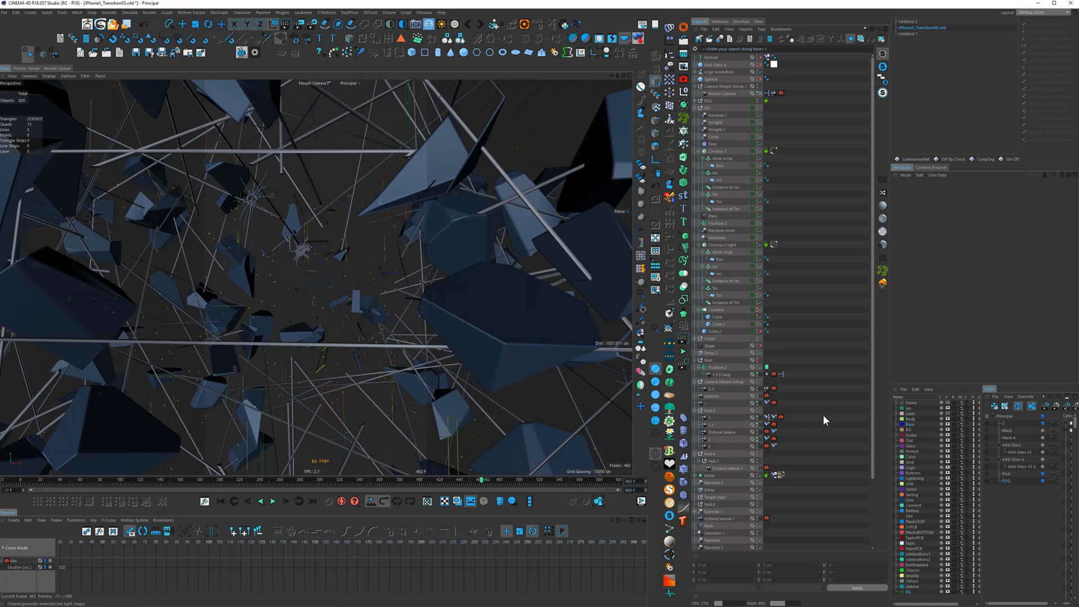
{"action": "left_click", "coordinate": [696, 101]}
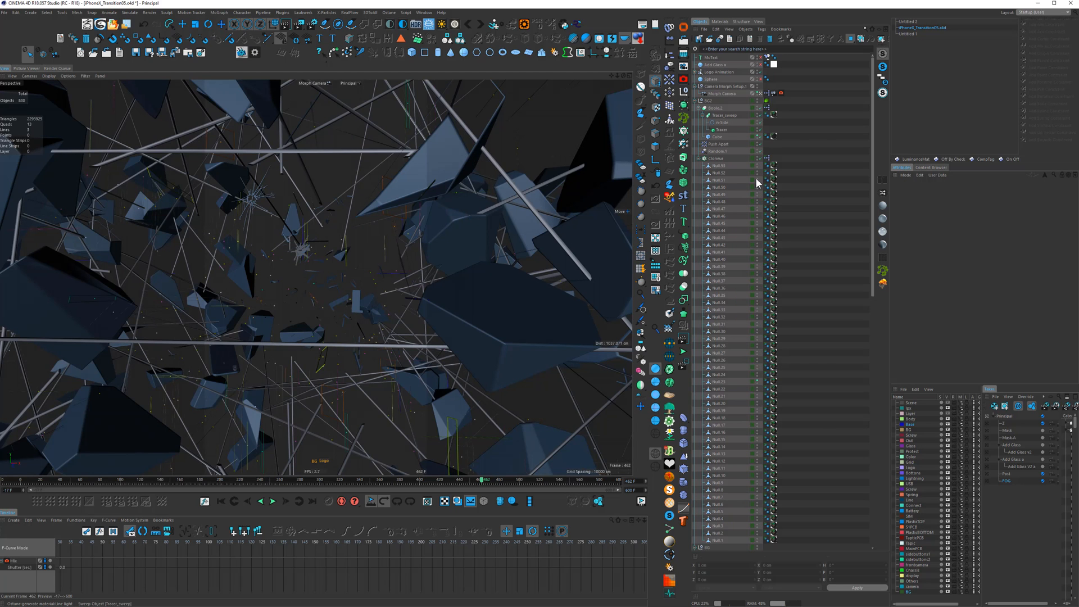
{"action": "left_click", "coordinate": [697, 101]}
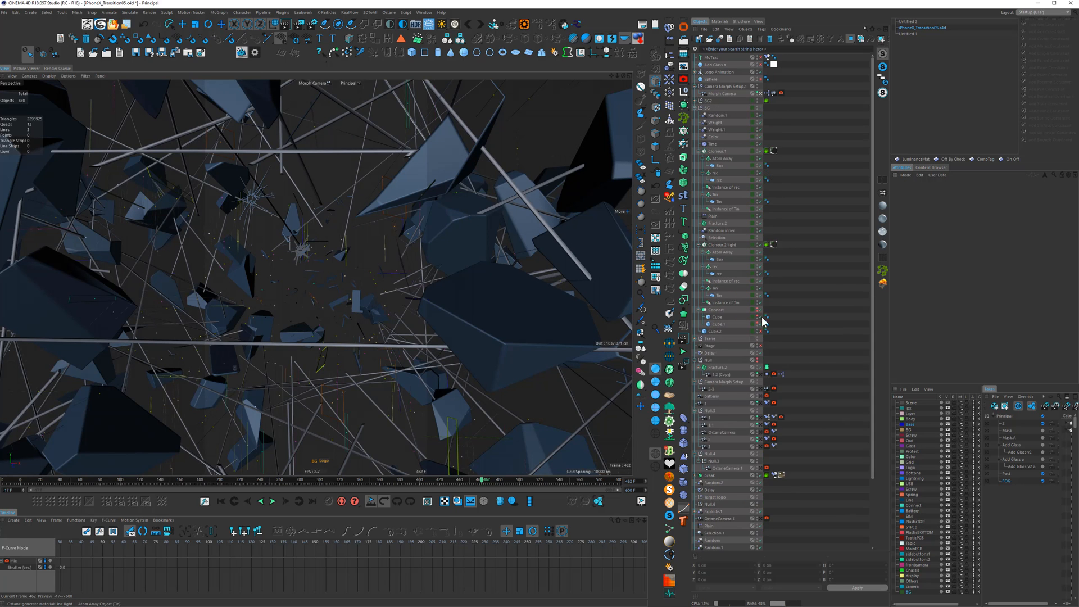
{"action": "left_click", "coordinate": [948, 592]}
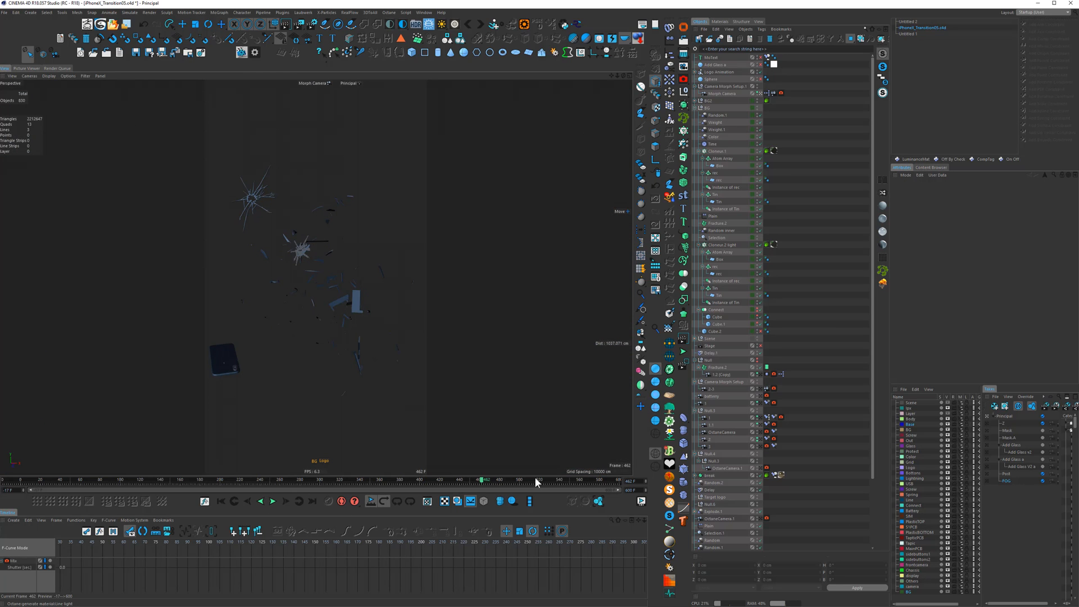
Play the logo assembly on from frame 462 to 530, hiding the BG layer's objects from the object list partway
{"action": "left_click", "coordinate": [272, 501]}
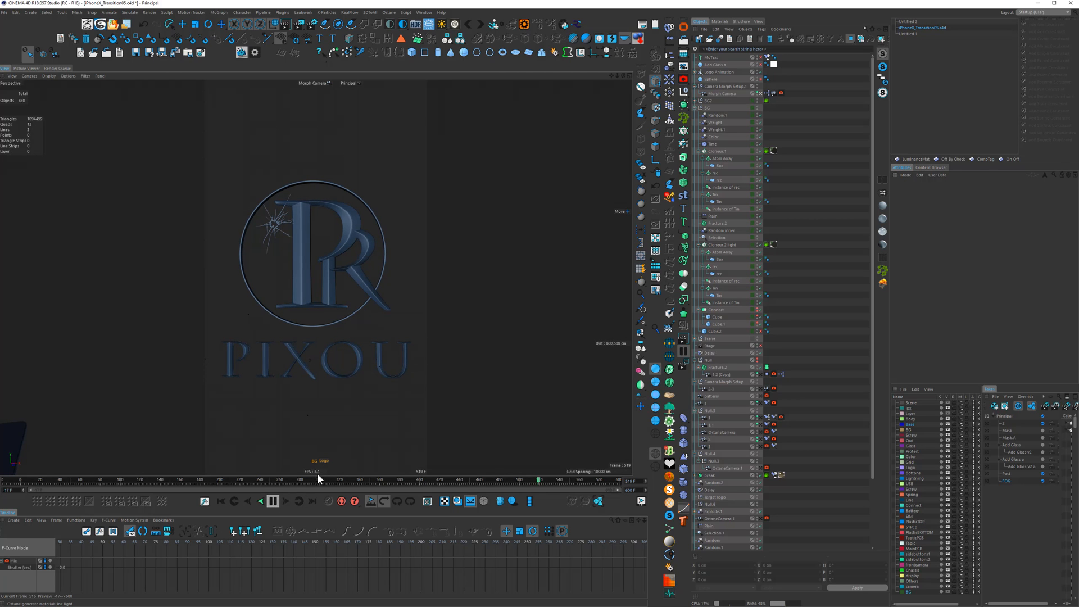
{"action": "left_click", "coordinate": [273, 500]}
{"action": "left_click", "coordinate": [948, 592]}
{"action": "left_click", "coordinate": [961, 591]}
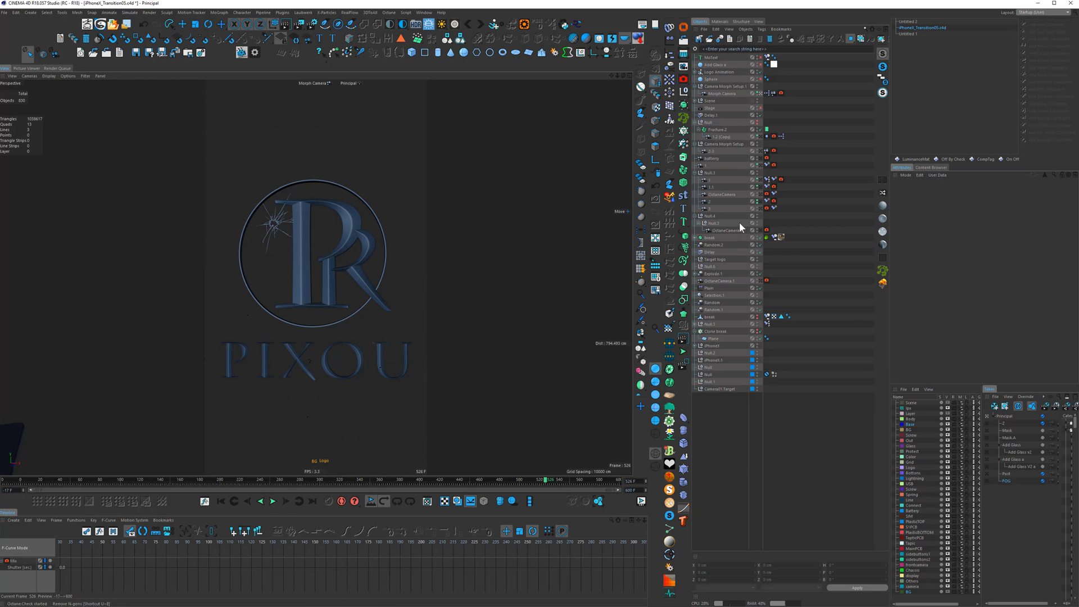
{"action": "left_click", "coordinate": [273, 501]}
{"action": "left_click", "coordinate": [273, 501]}
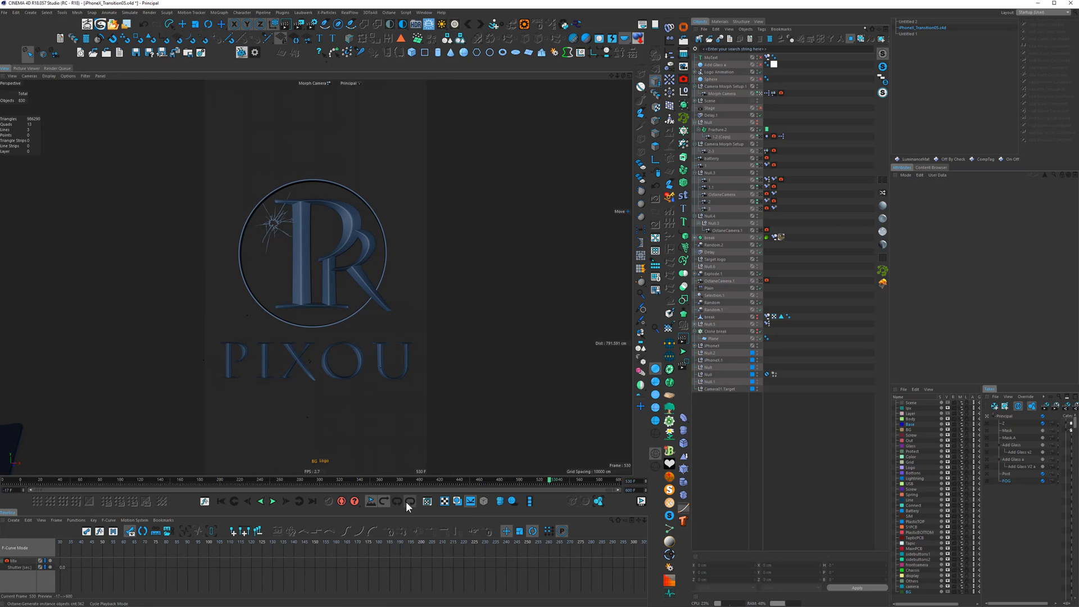
Restore the BG layer in the viewport and object list, and play from frame 530 to 555 with the BG objects switched off
{"action": "left_click", "coordinate": [948, 592]}
{"action": "left_click", "coordinate": [961, 592]}
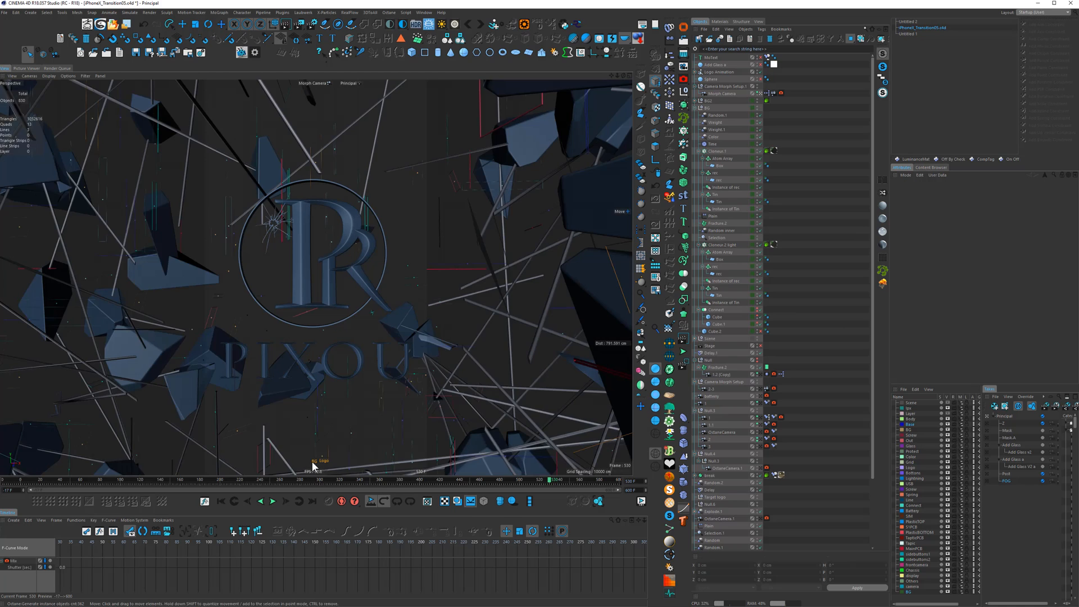
{"action": "left_click", "coordinate": [274, 503]}
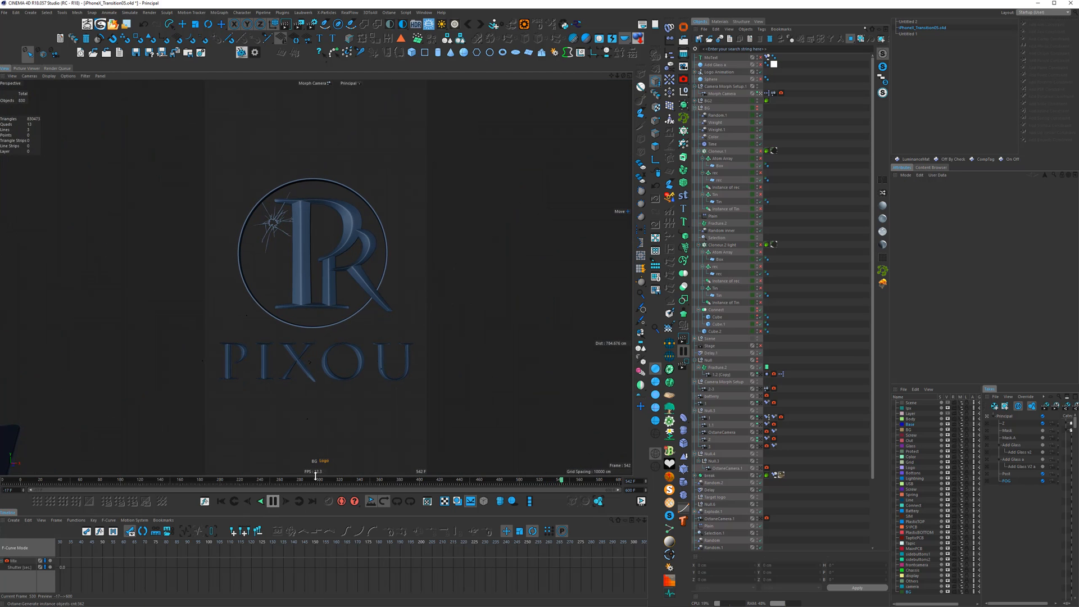
{"action": "left_click", "coordinate": [273, 501]}
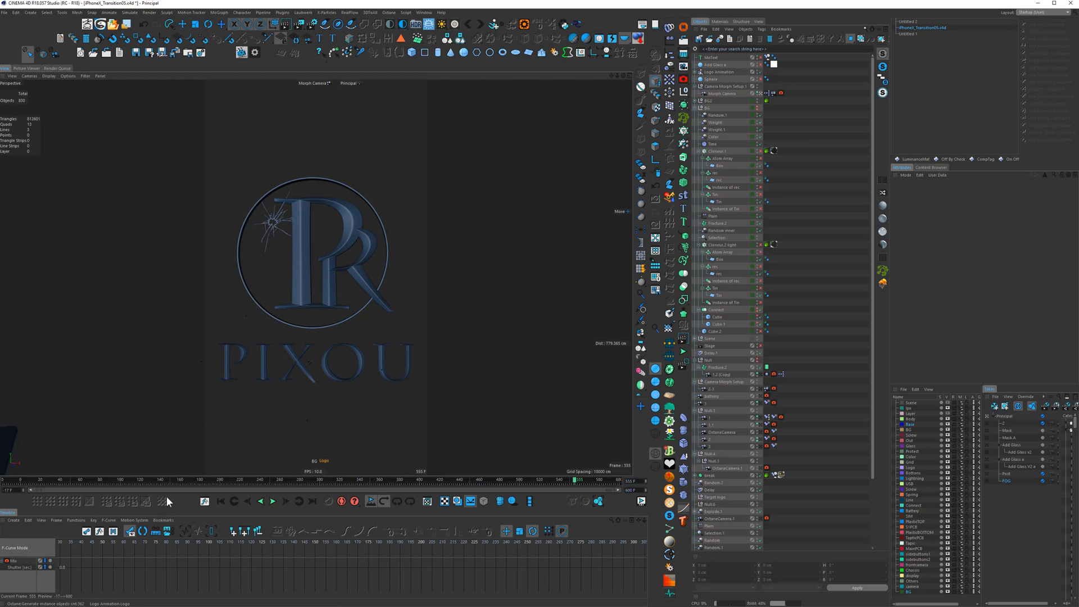
Play on from frame 555 with the logo hidden, and scrub through the timeline at frames 215, 600 and 315
{"action": "left_click", "coordinate": [273, 501]}
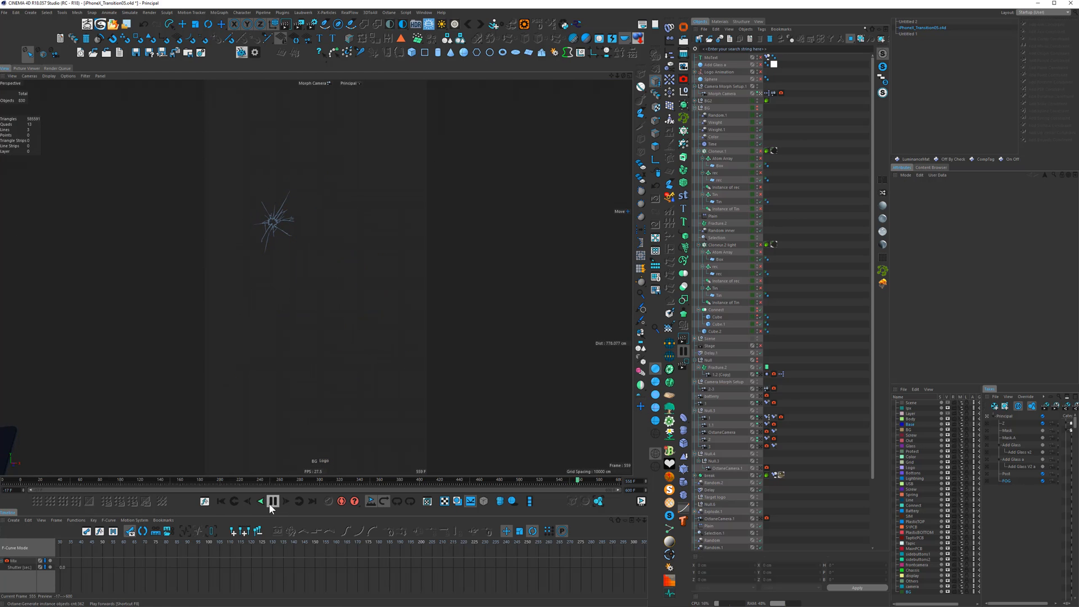
{"action": "left_click", "coordinate": [274, 501]}
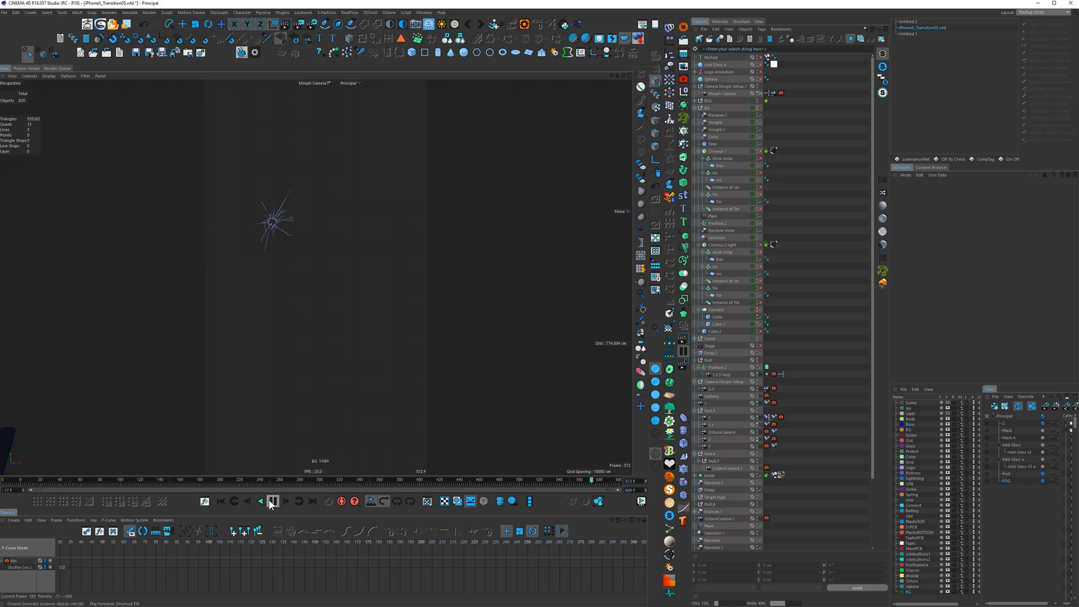
{"action": "left_click", "coordinate": [349, 481]}
{"action": "left_click_drag", "start_coordinate": [311, 482], "coordinate": [234, 482]}
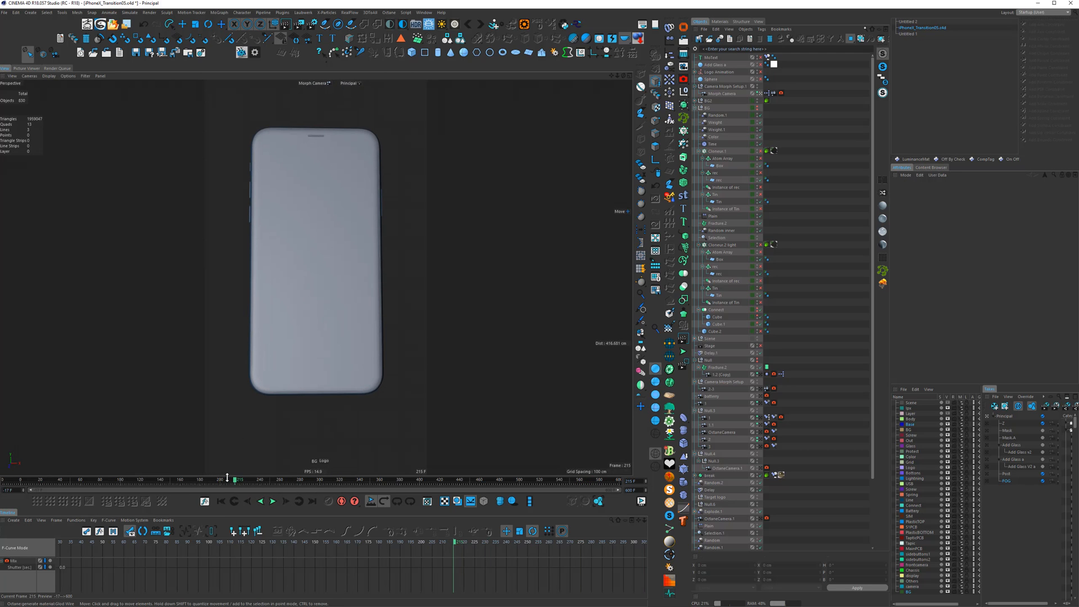
{"action": "left_click_drag", "start_coordinate": [166, 482], "coordinate": [539, 482]}
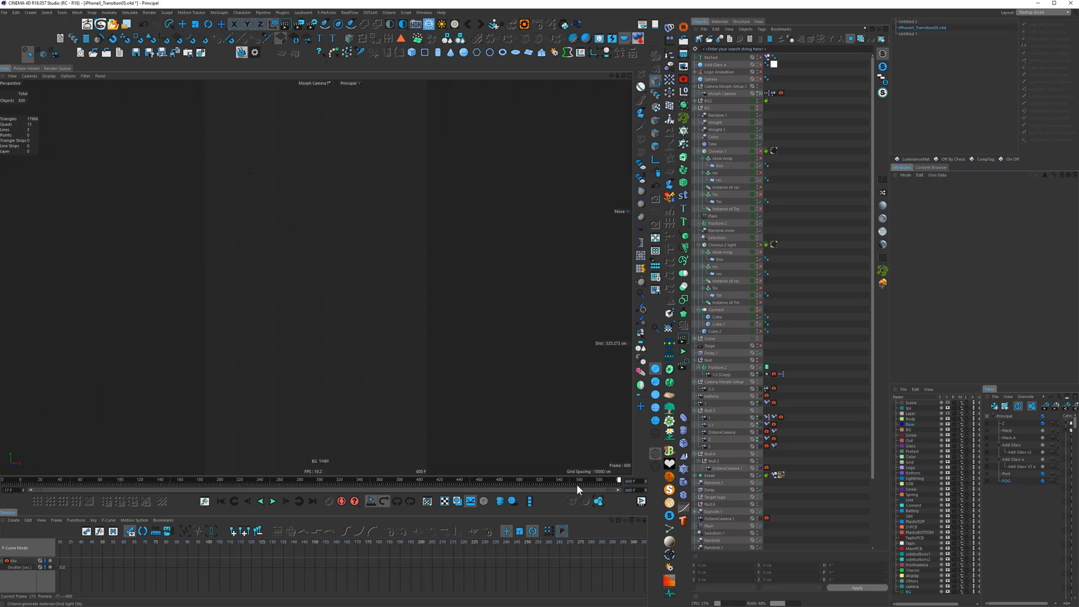
{"action": "left_click", "coordinate": [335, 481]}
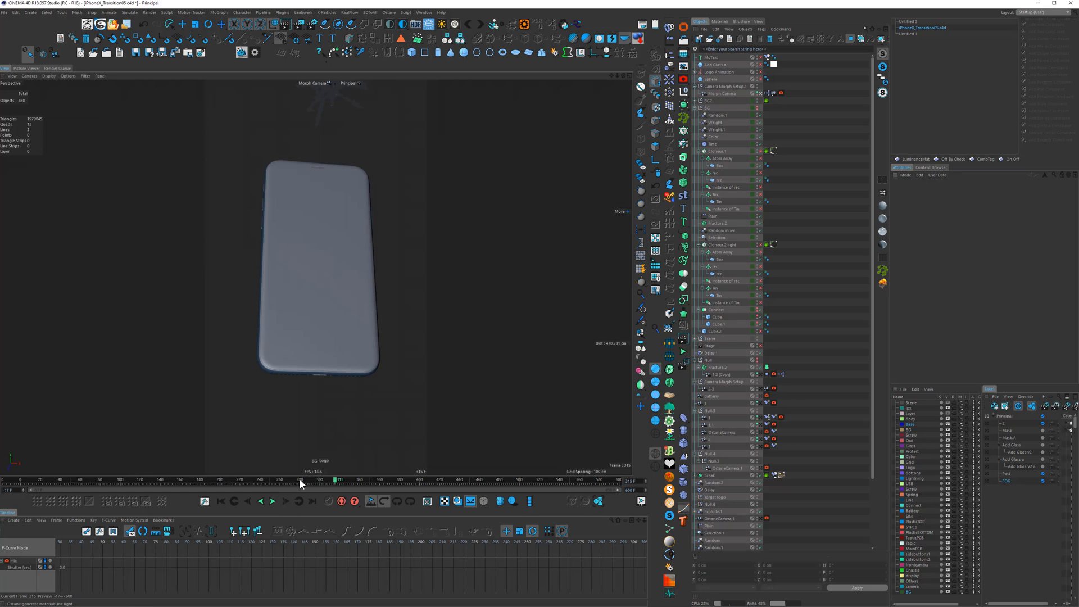
Play a short stretch of the phone shot from about frame 295 and jump ahead to frame 537
{"action": "left_click", "coordinate": [316, 481]}
{"action": "key", "text": "F8"}
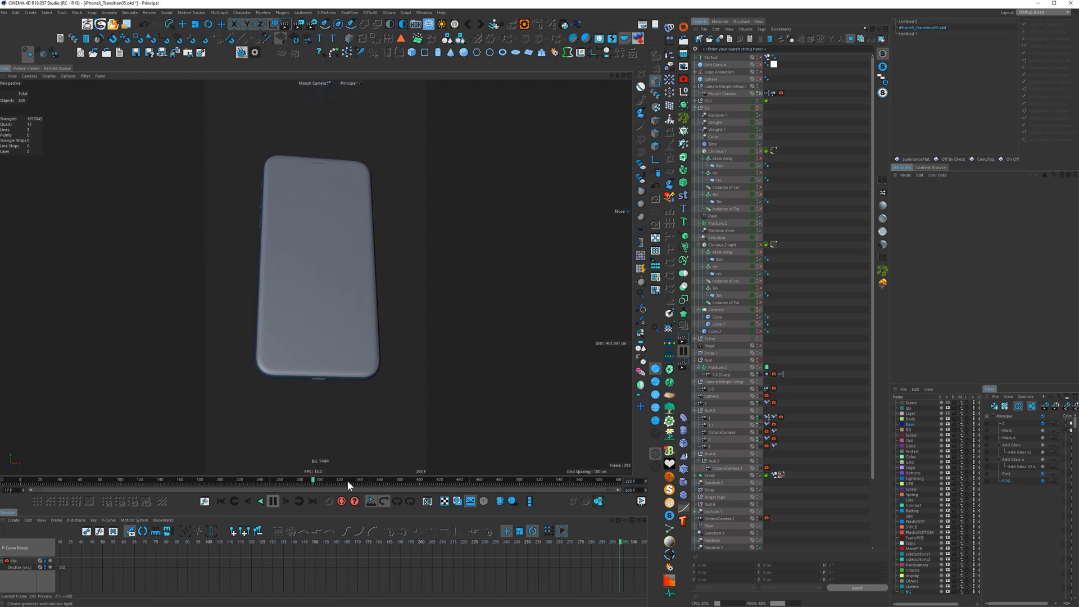
{"action": "left_click", "coordinate": [273, 501]}
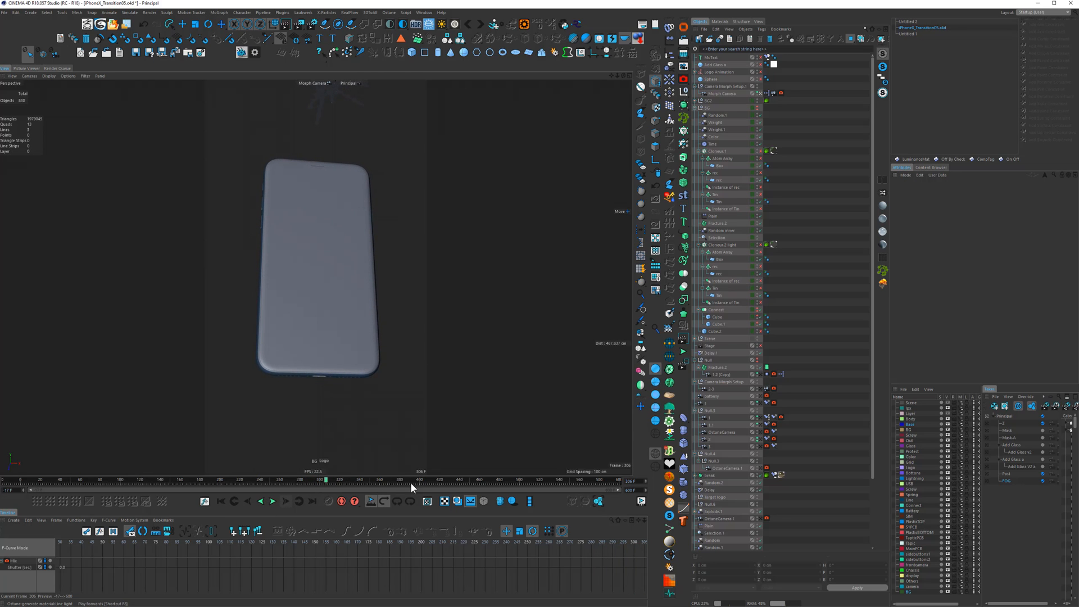
{"action": "left_click", "coordinate": [557, 481]}
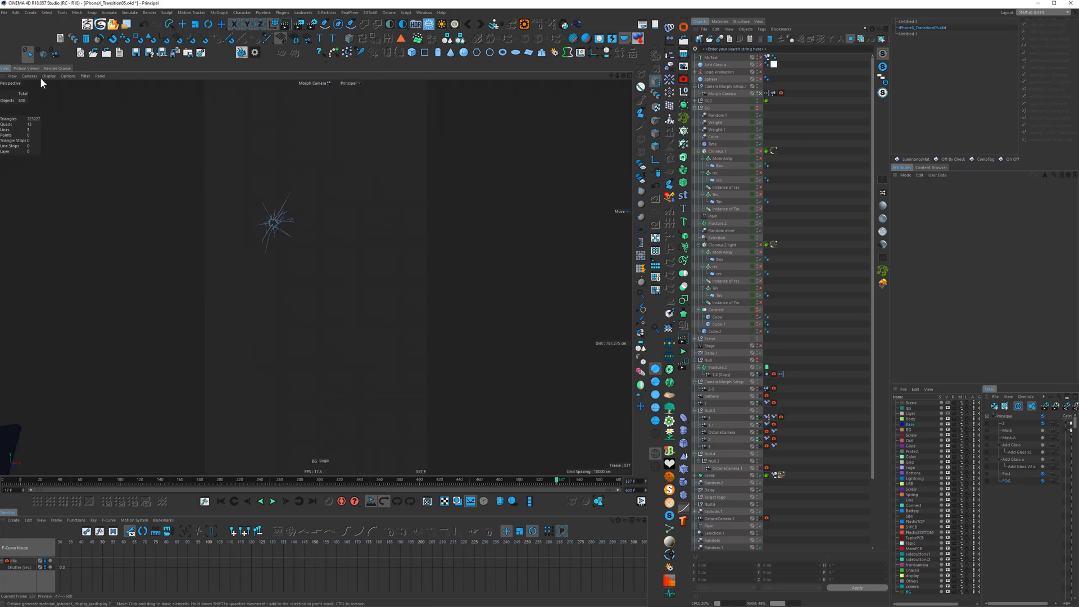
Look at the rendered logo frames in the Picture Viewer, and return to the viewport to play from frame 537 to 547
{"action": "left_click", "coordinate": [27, 68]}
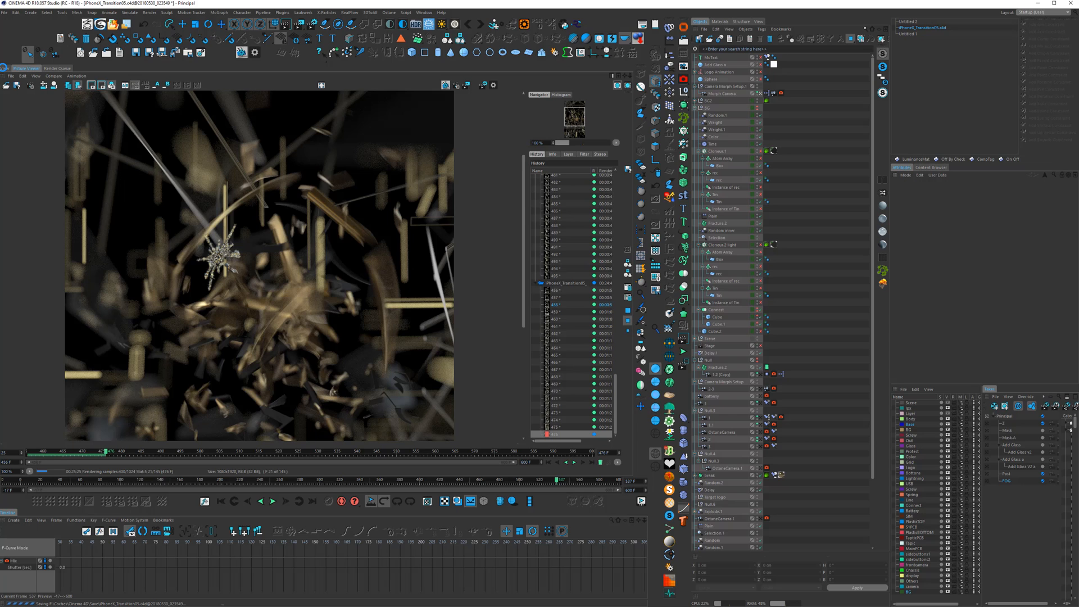
{"action": "left_click", "coordinate": [5, 68]}
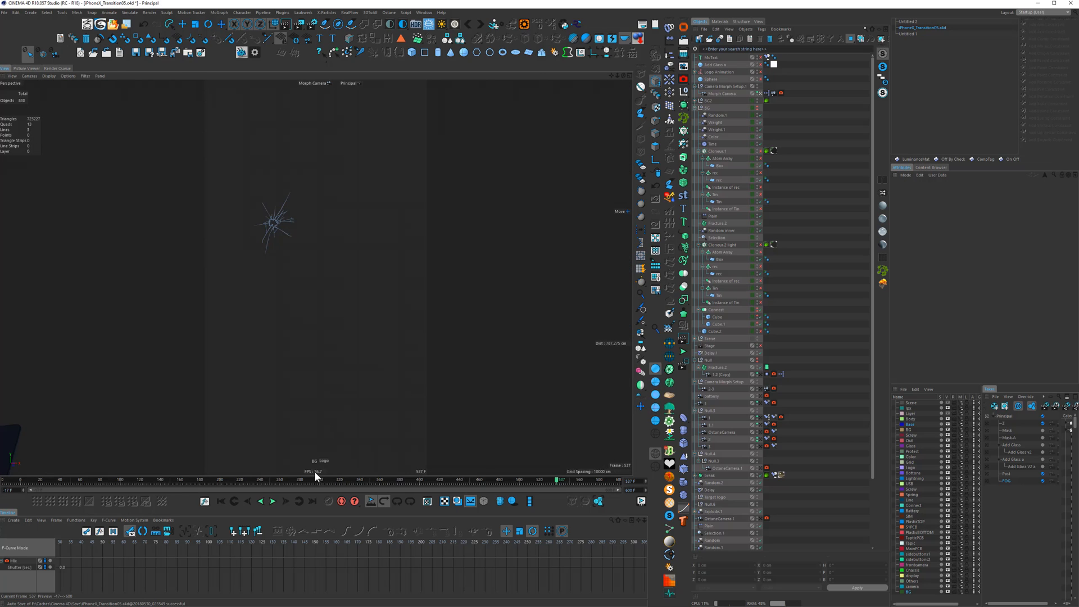
{"action": "left_click", "coordinate": [273, 501]}
{"action": "left_click", "coordinate": [273, 502]}
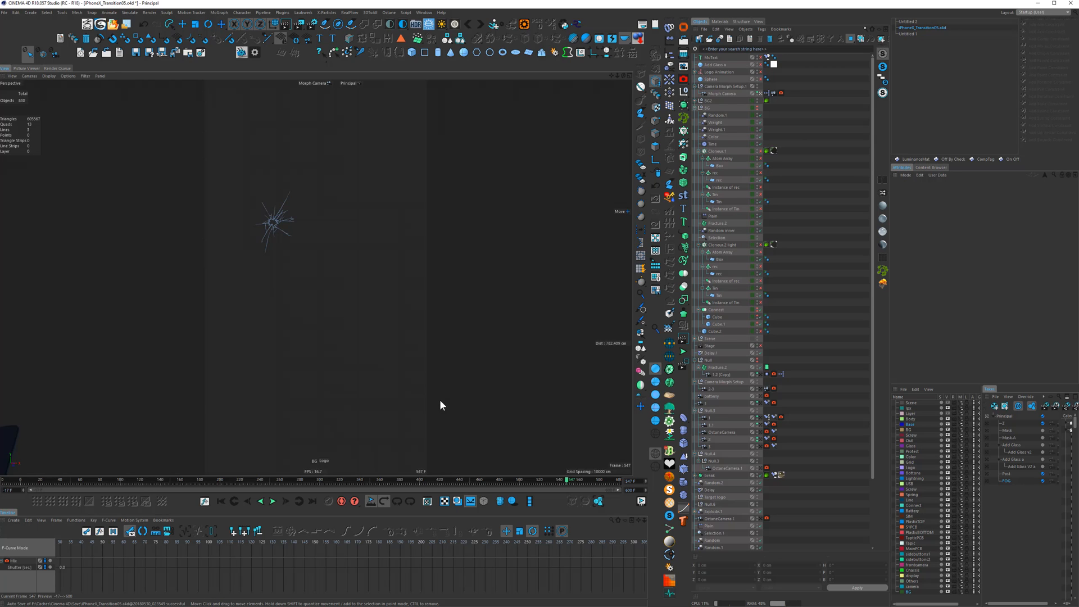
Expand the BG2 group, add Boole.2's Enabled parameter as an on-screen viewport control, and hide its object name
{"action": "left_click", "coordinate": [695, 101]}
{"action": "left_click", "coordinate": [716, 108]}
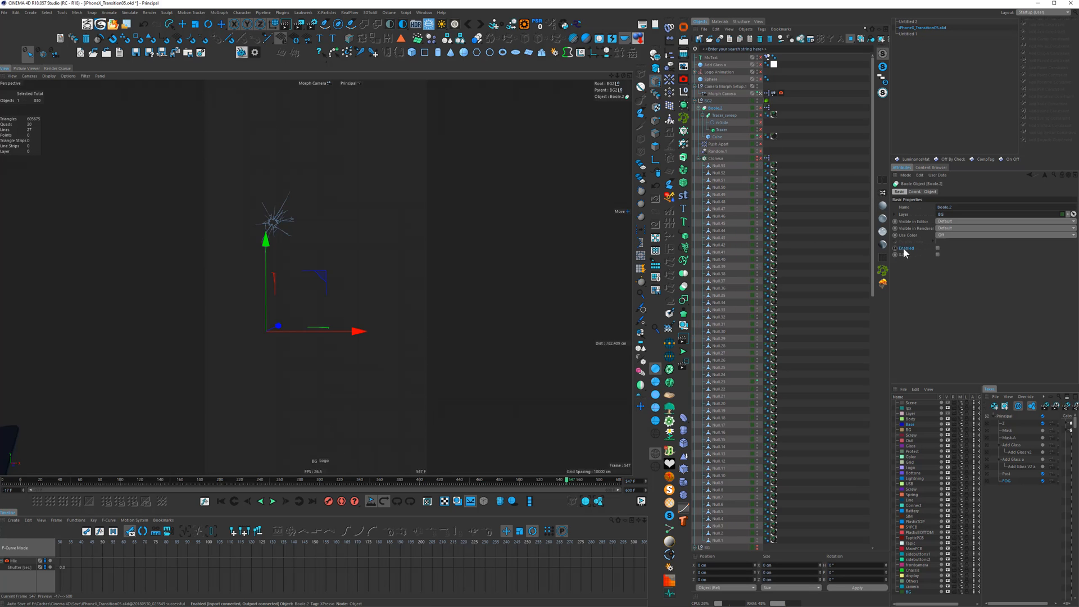
{"action": "left_click_drag", "start_coordinate": [288, 143], "coordinate": [237, 147]}
{"action": "right_click", "coordinate": [369, 147]}
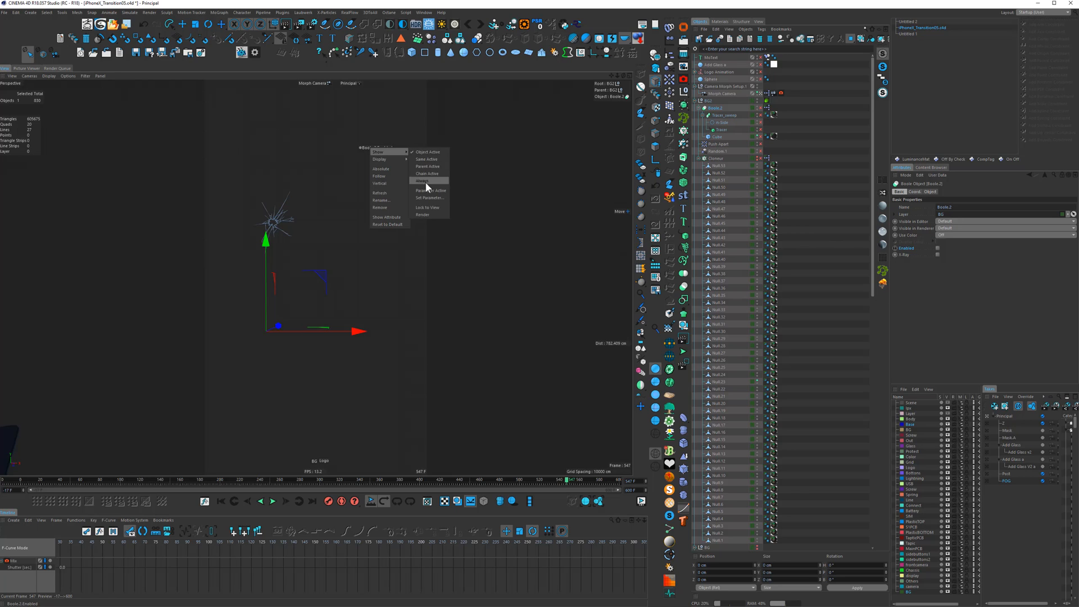
{"action": "mouse_move", "coordinate": [400, 157]}
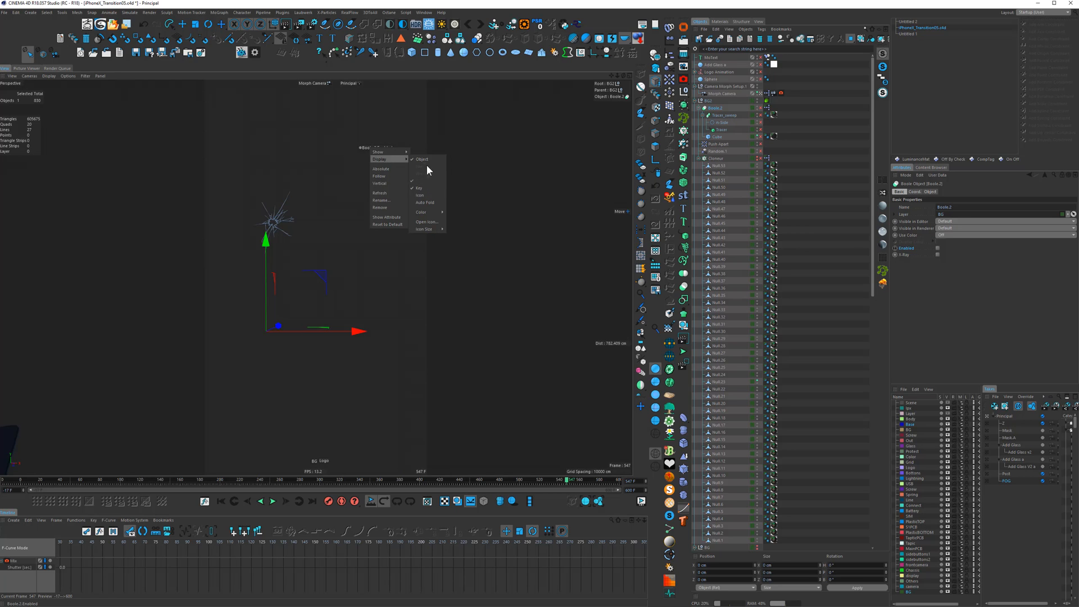
{"action": "left_click", "coordinate": [426, 158]}
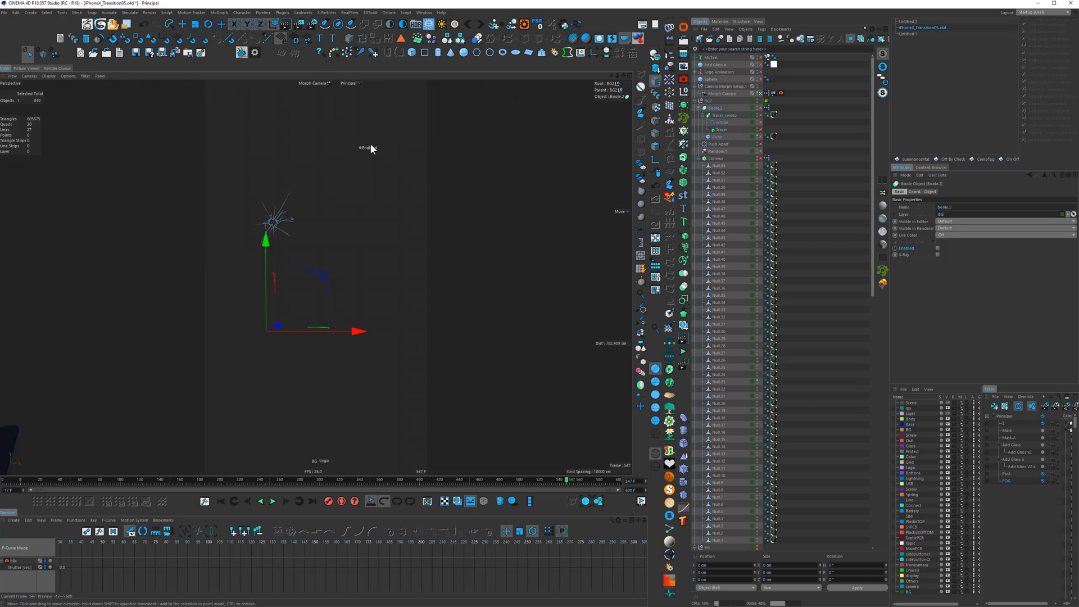
Open the on-screen control's name for renaming and keep it as Enabled
{"action": "right_click", "coordinate": [370, 148]}
{"action": "left_click", "coordinate": [392, 198]}
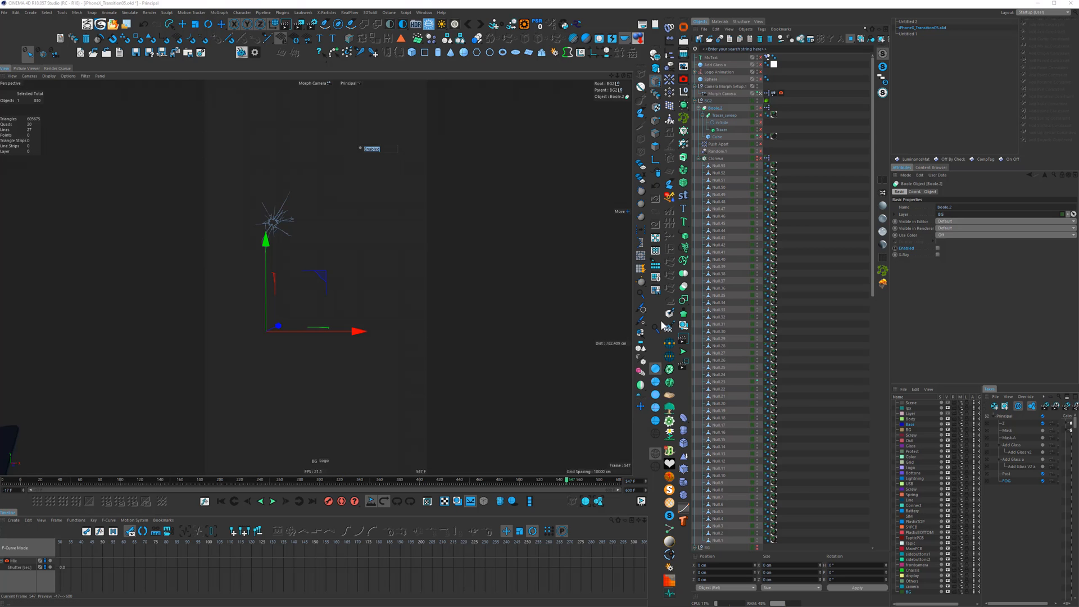
{"action": "key", "text": "Return"}
Reduce the on-screen Enabled control to its name without the key marker, and test it by switching Boole.2 on and off
{"action": "right_click", "coordinate": [369, 147]}
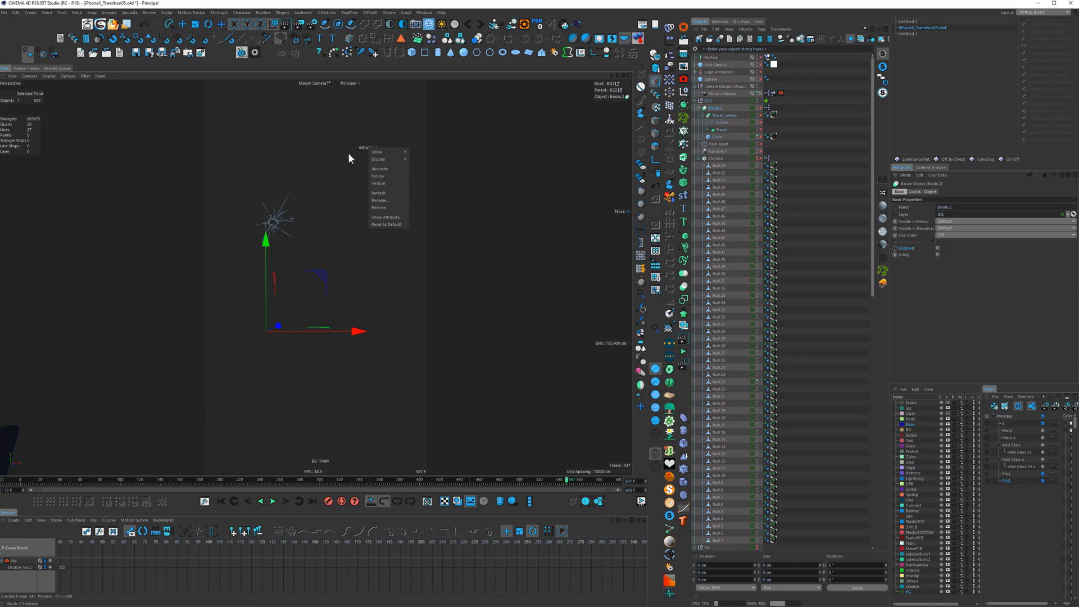
{"action": "mouse_move", "coordinate": [394, 160]}
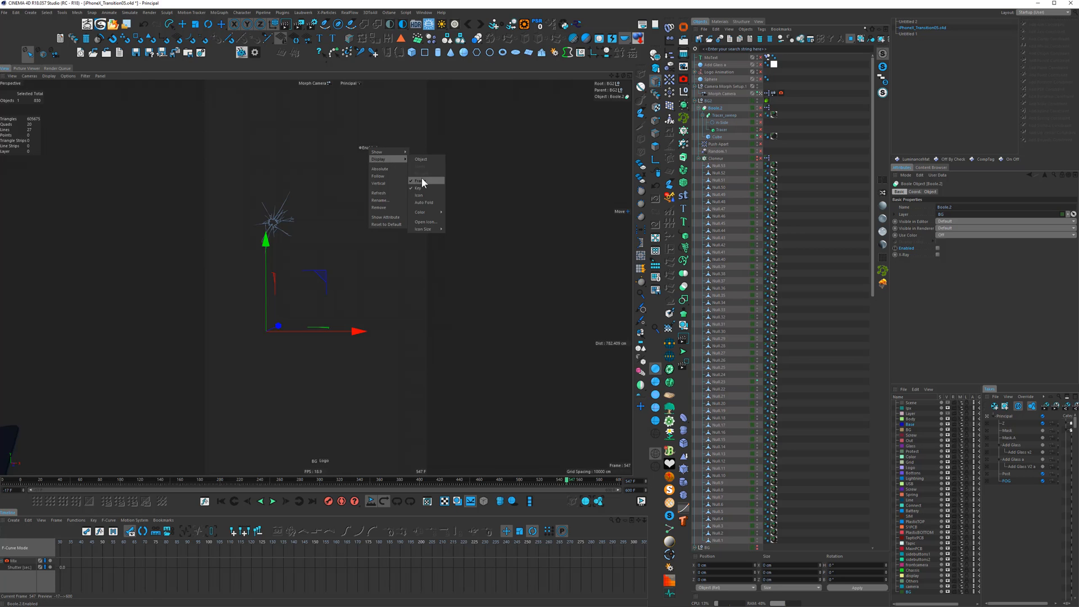
{"action": "left_click", "coordinate": [421, 179]}
{"action": "right_click", "coordinate": [370, 147]}
{"action": "left_click", "coordinate": [422, 186]}
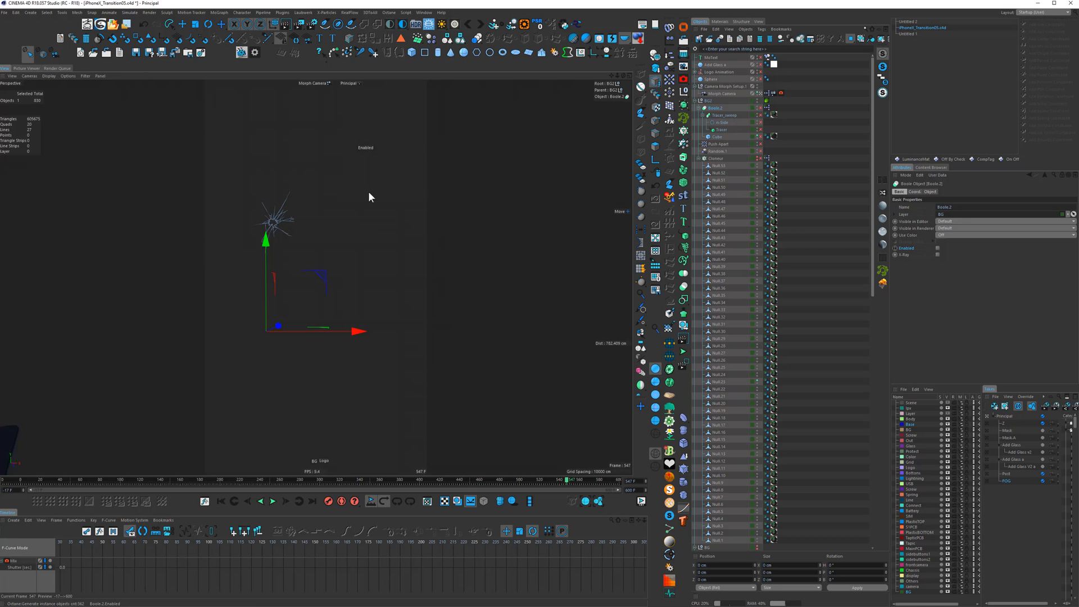
{"action": "left_click", "coordinate": [363, 147]}
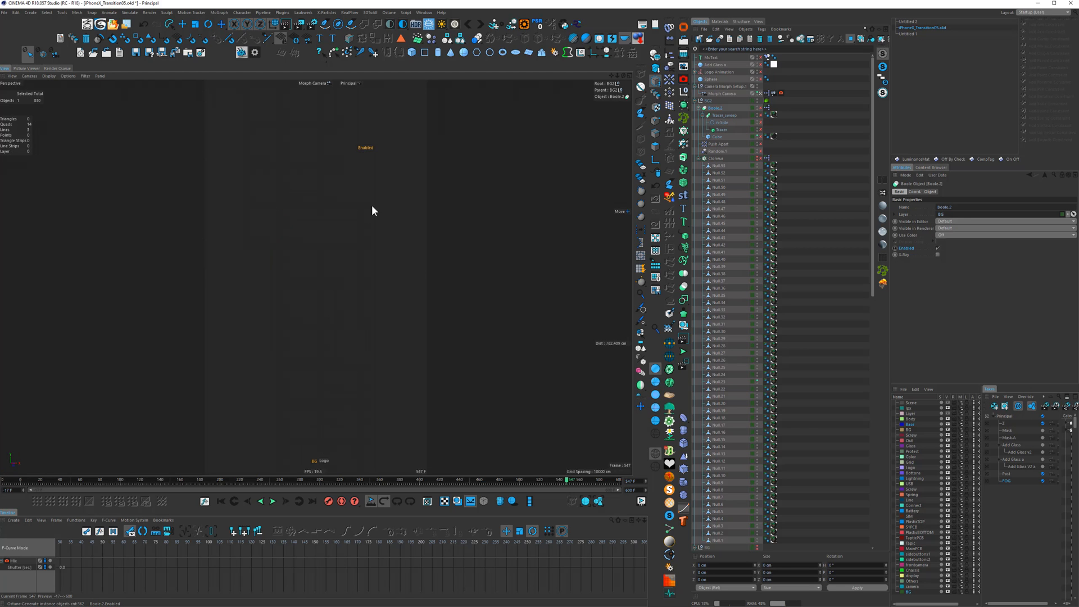
{"action": "left_click", "coordinate": [365, 147]}
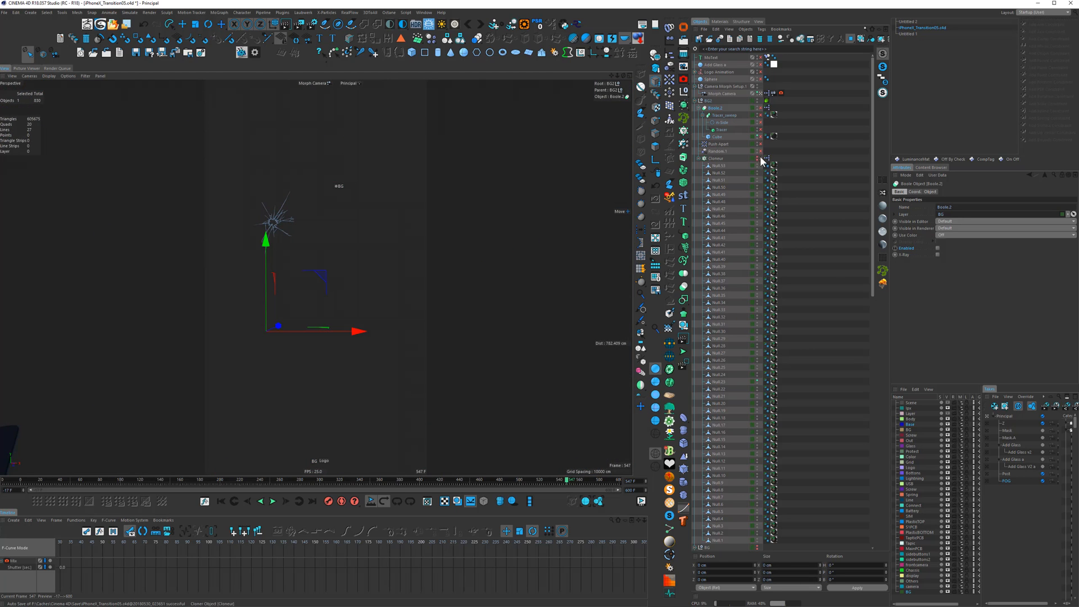
Collapse the cloner in the BG2 group and expand the iPhone group to examine its object hierarchy
{"action": "left_click", "coordinate": [699, 159]}
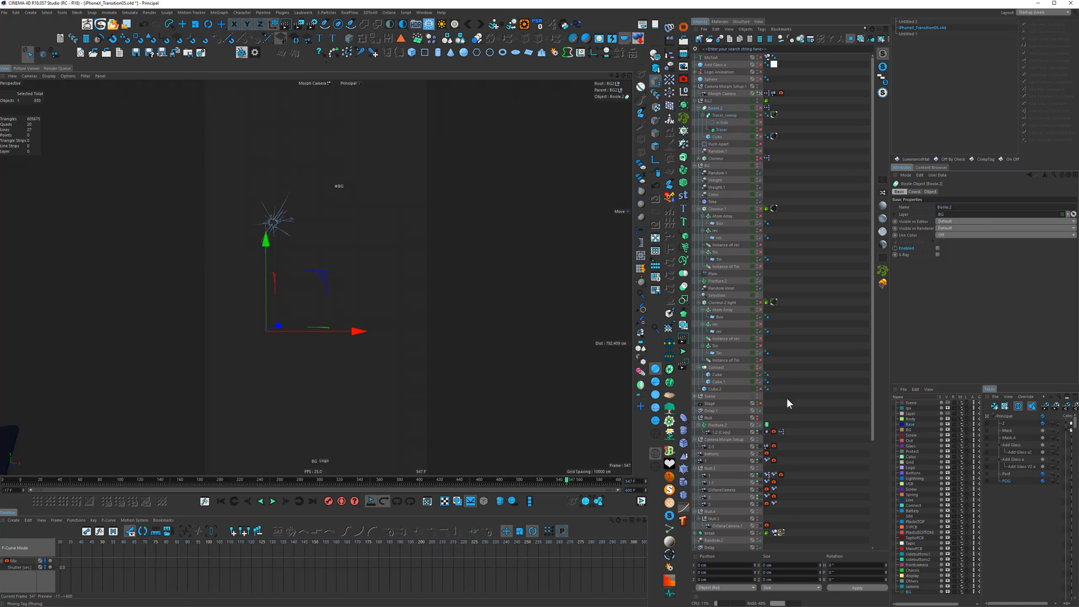
{"action": "scroll", "coordinate": [786, 397], "scroll_direction": "down", "scroll_amount": 5}
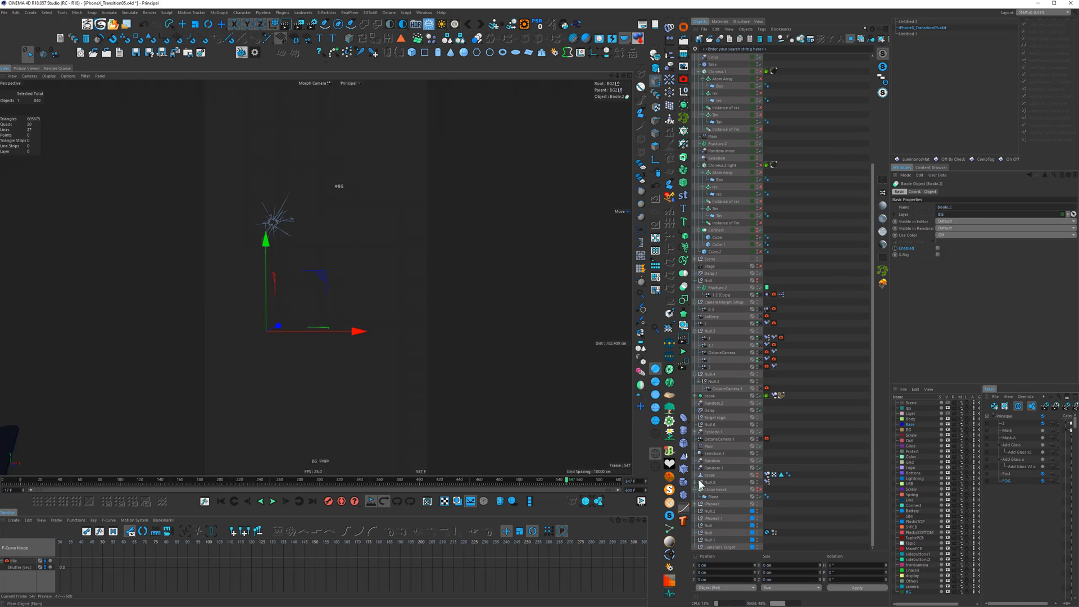
{"action": "left_click", "coordinate": [696, 504]}
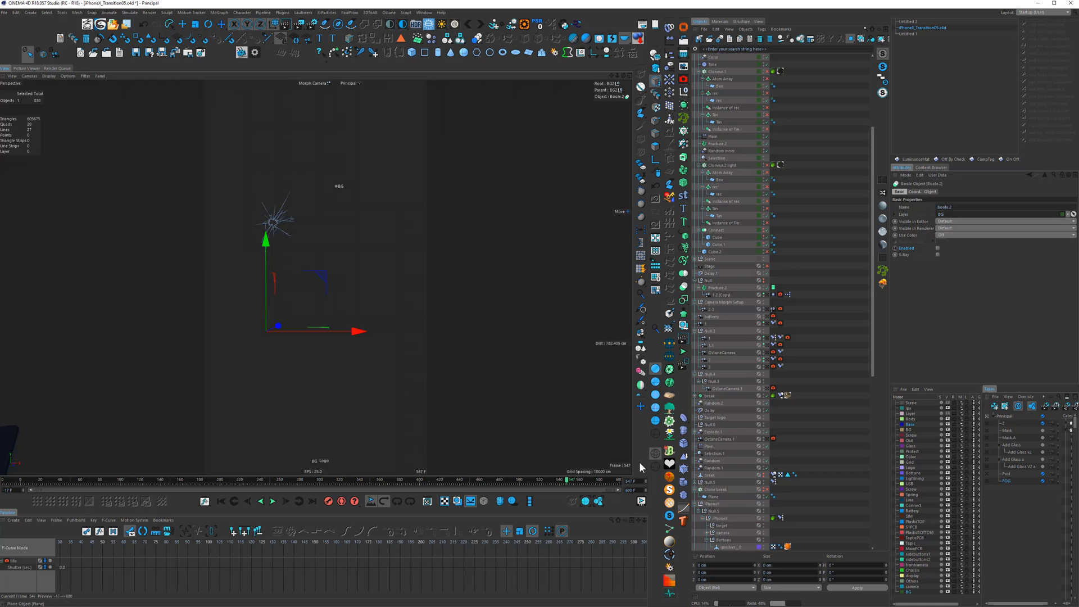
{"action": "scroll", "coordinate": [724, 439], "scroll_direction": "down", "scroll_amount": 8}
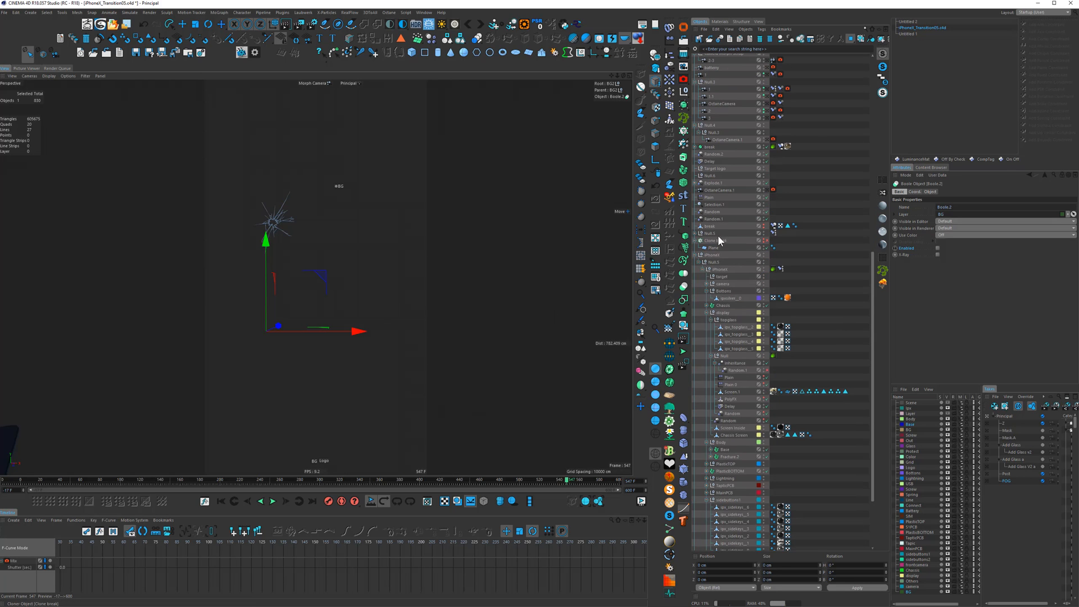
Review the object settings of the Clone break cloner and its Plane, and scrub back to the phone shot at frame 105
{"action": "left_click", "coordinate": [710, 241]}
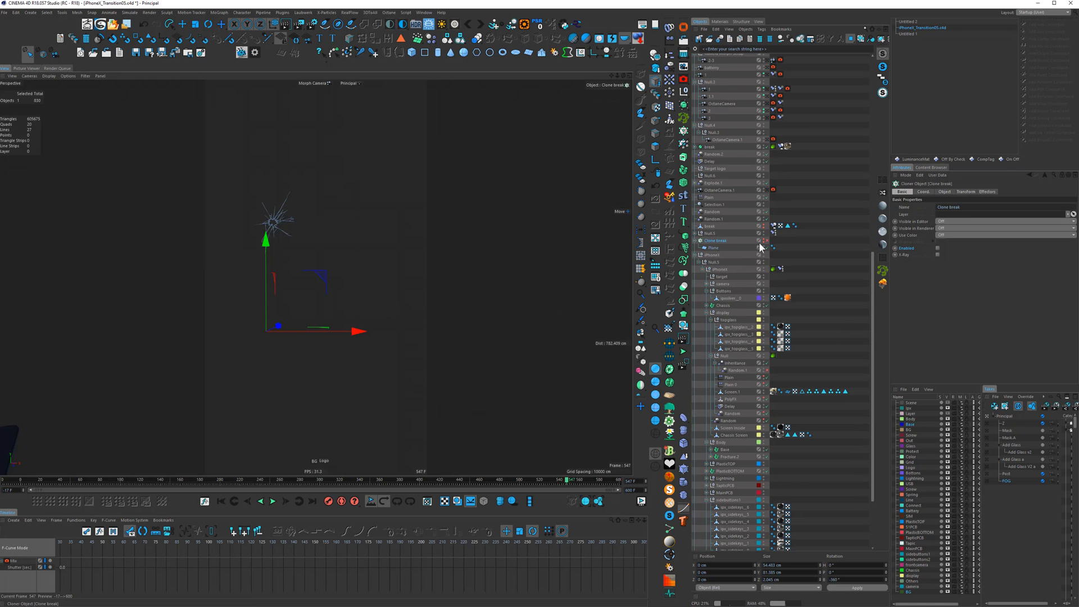
{"action": "left_click", "coordinate": [944, 191]}
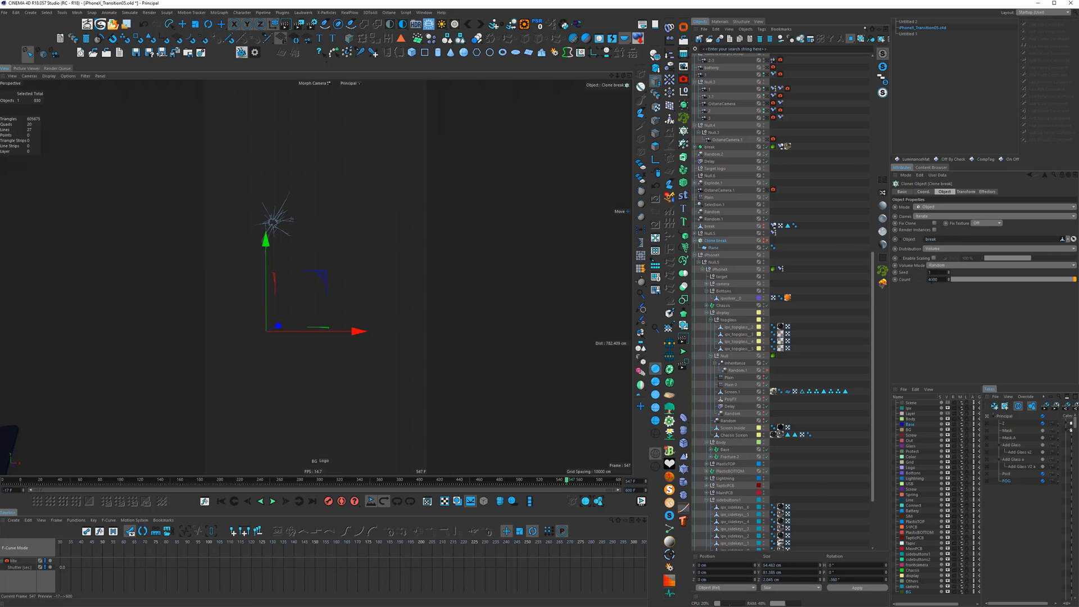
{"action": "double_click", "coordinate": [942, 279]}
{"action": "key", "text": "Return"}
{"action": "left_click", "coordinate": [713, 247]}
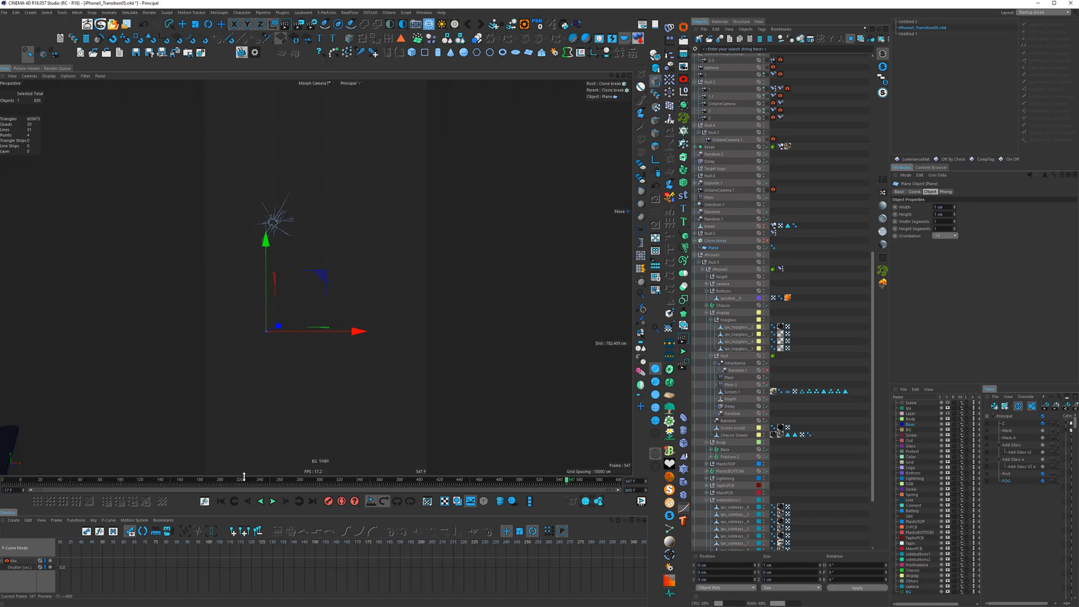
{"action": "left_click_drag", "start_coordinate": [240, 478], "coordinate": [133, 459]}
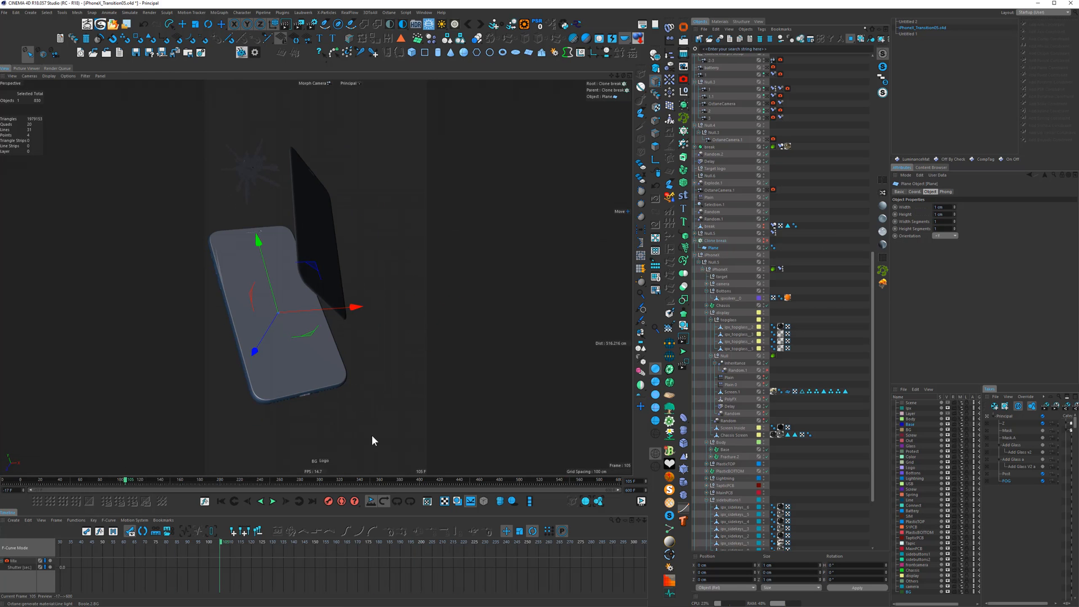
Toggle the Clone break cloner's state and return to frame 30 to view the screen shatter
{"action": "left_click", "coordinate": [765, 241]}
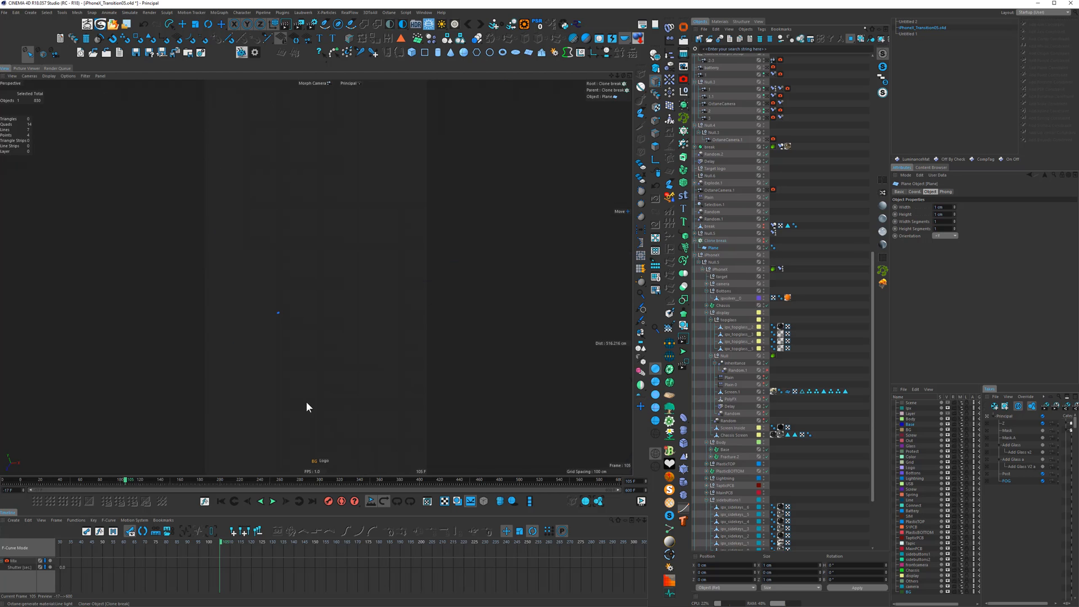
{"action": "left_click", "coordinate": [65, 478]}
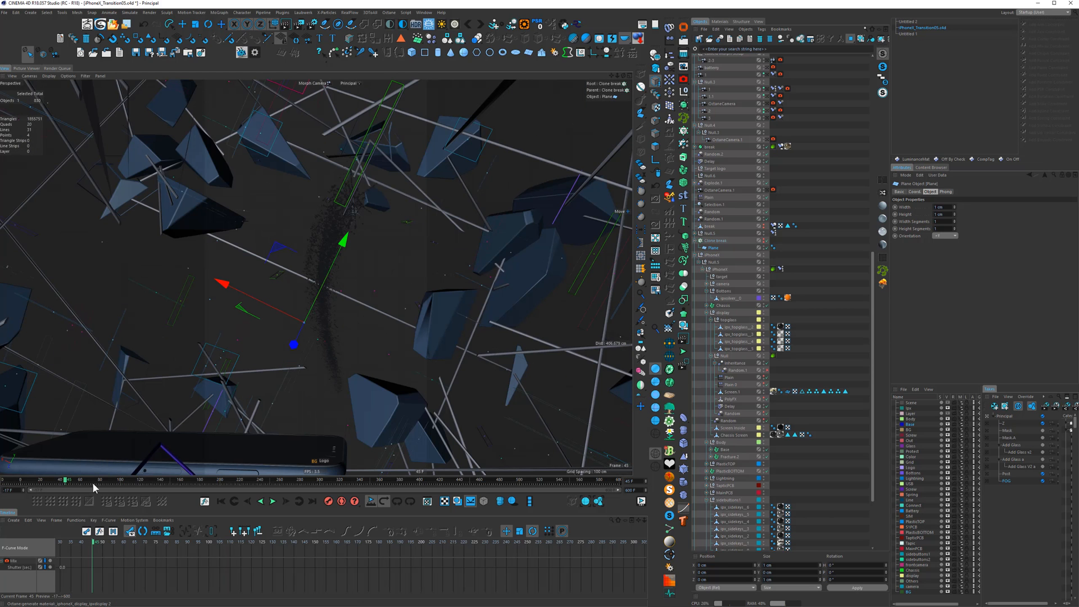
{"action": "left_click", "coordinate": [37, 480]}
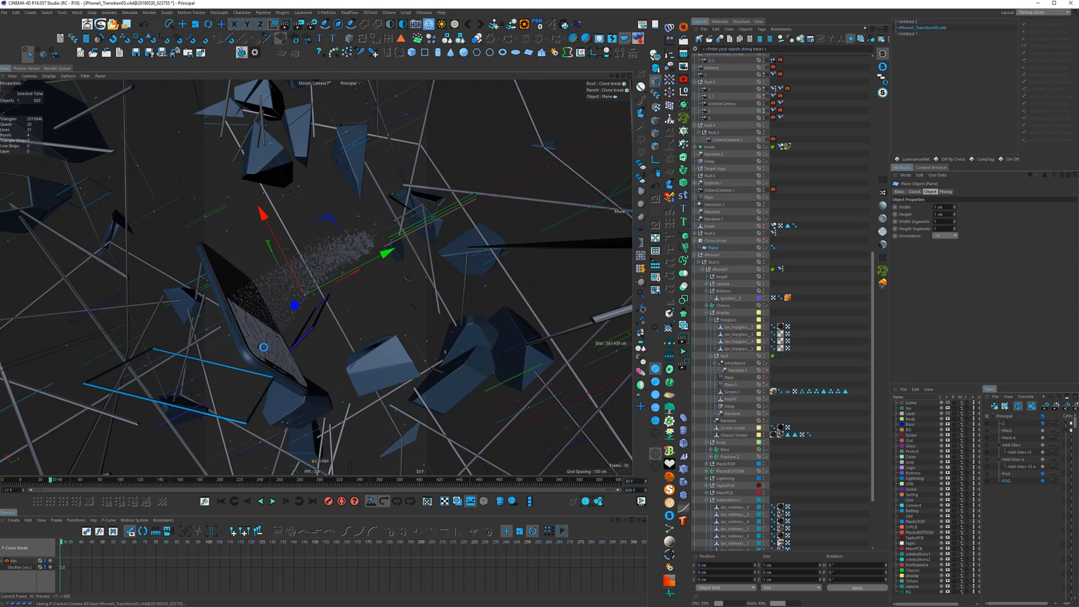
Play the shatter shot from frame 30 with the background objects on and then off to compare playback speed
{"action": "left_click", "coordinate": [292, 501]}
{"action": "left_click", "coordinate": [273, 501]}
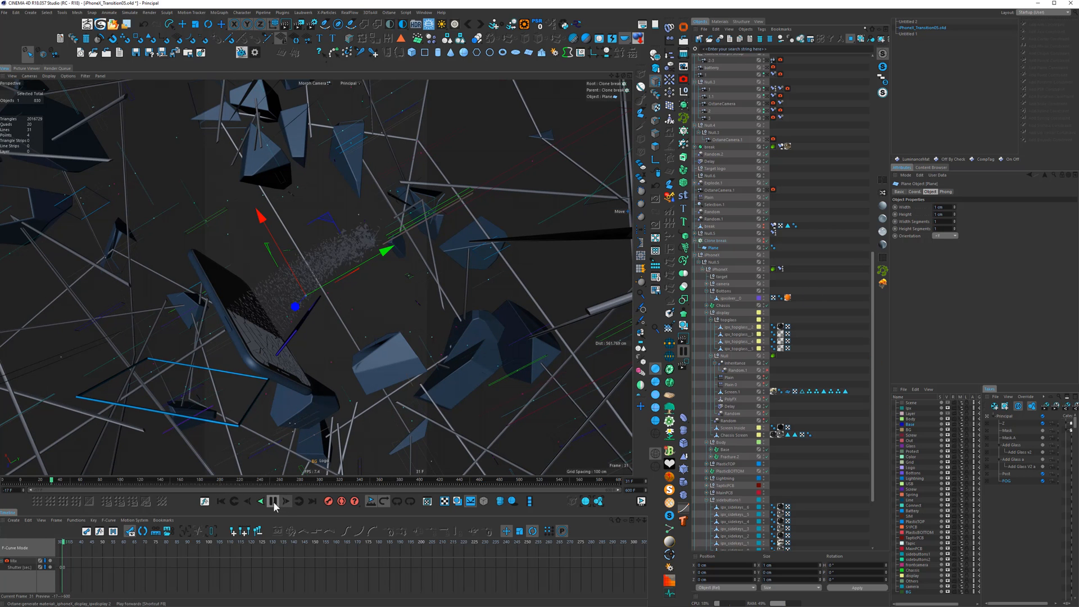
{"action": "left_click", "coordinate": [273, 501]}
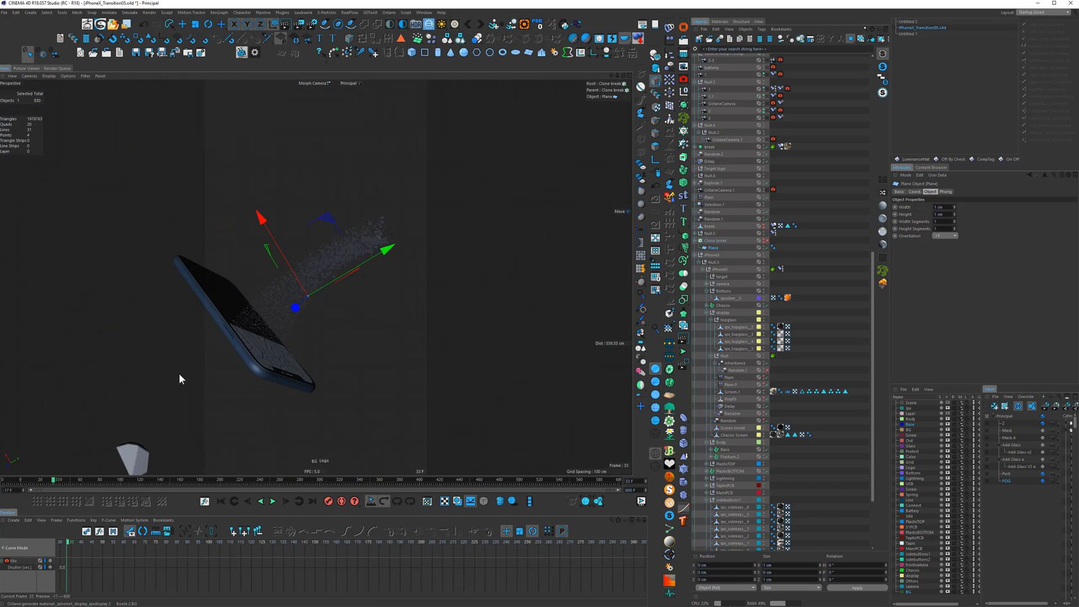
{"action": "left_click", "coordinate": [273, 502]}
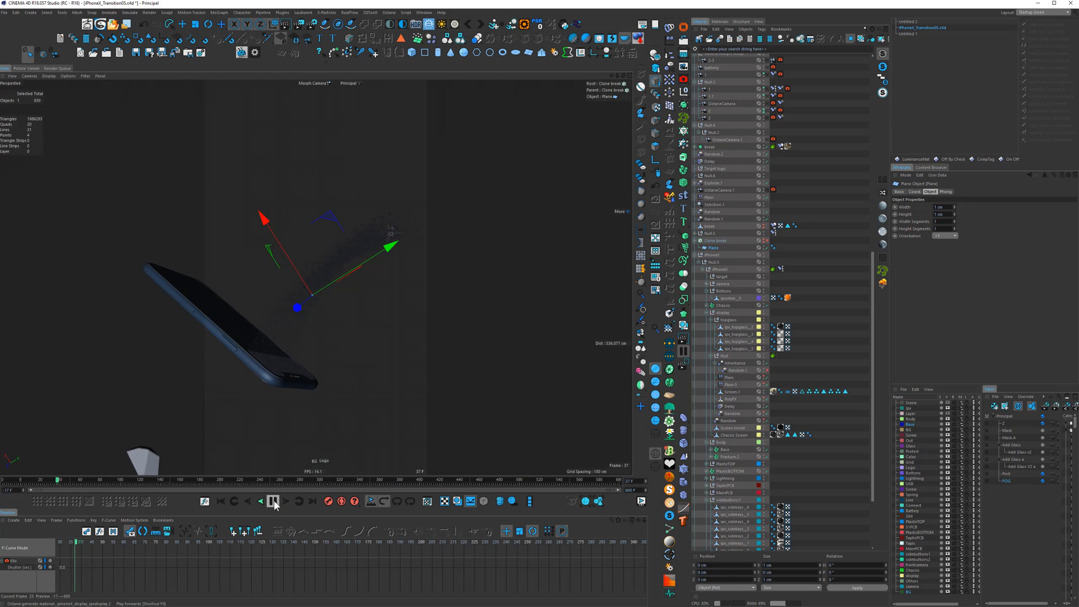
{"action": "left_click", "coordinate": [273, 502]}
Scrub from frame 110 back to frame 62 and examine the object settings of the Clone break cloner
{"action": "left_click", "coordinate": [130, 478]}
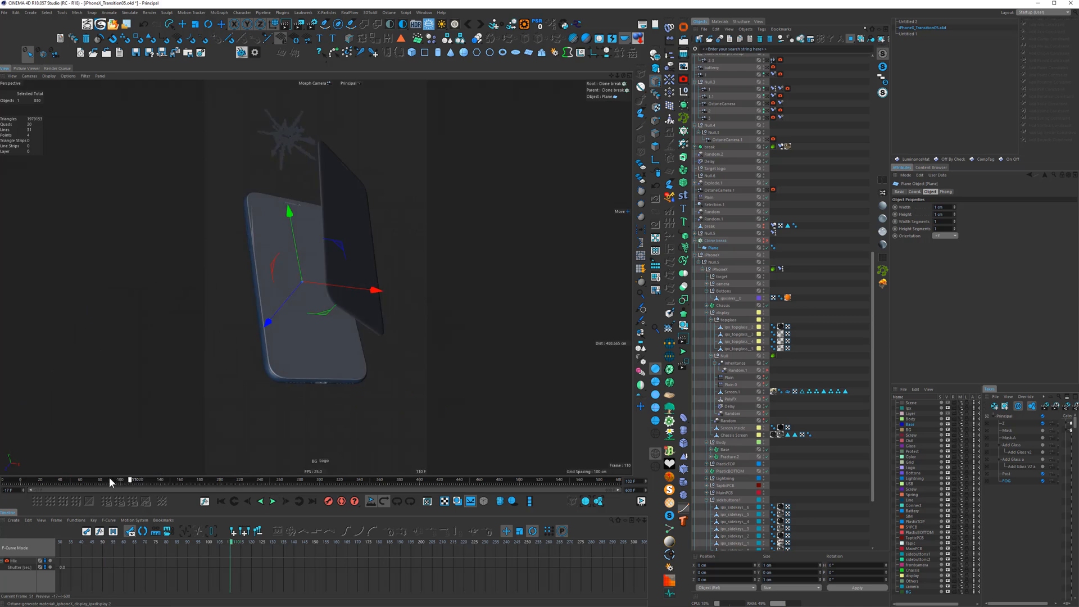
{"action": "left_click_drag", "start_coordinate": [109, 477], "coordinate": [82, 477]}
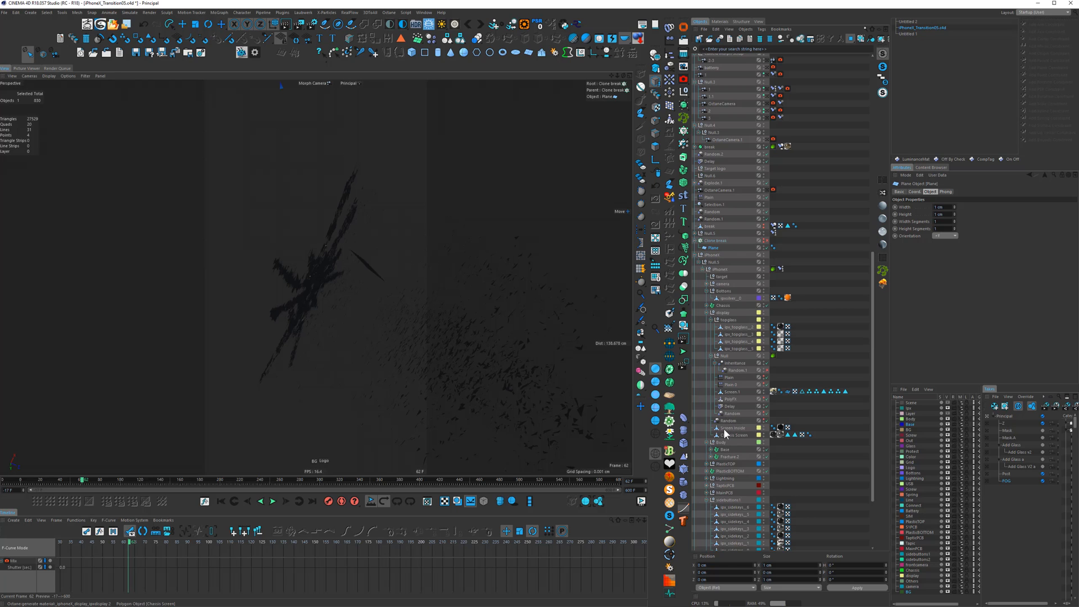
{"action": "left_click", "coordinate": [717, 241]}
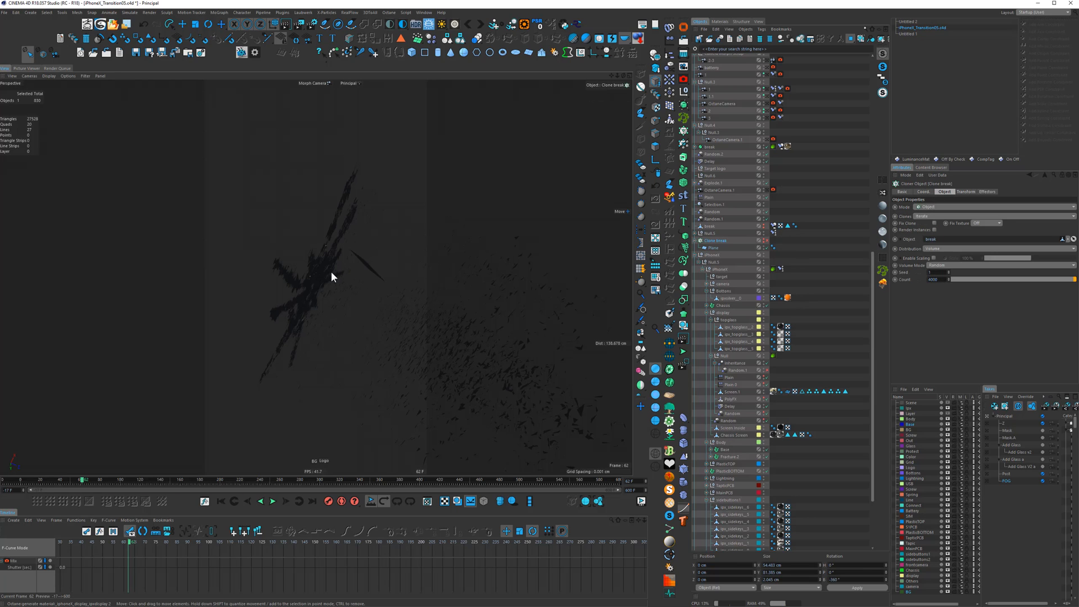
Scrub back to about frame 50 and play the tumbling phone shot
{"action": "left_click_drag", "start_coordinate": [85, 479], "coordinate": [71, 480]}
{"action": "left_click", "coordinate": [273, 502]}
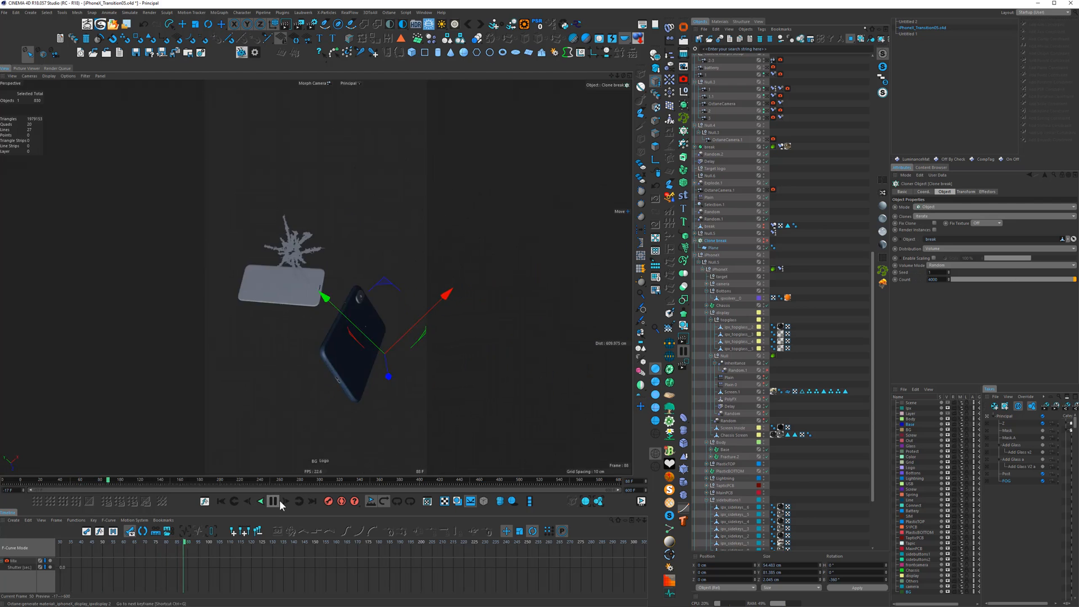
{"action": "left_click", "coordinate": [274, 501]}
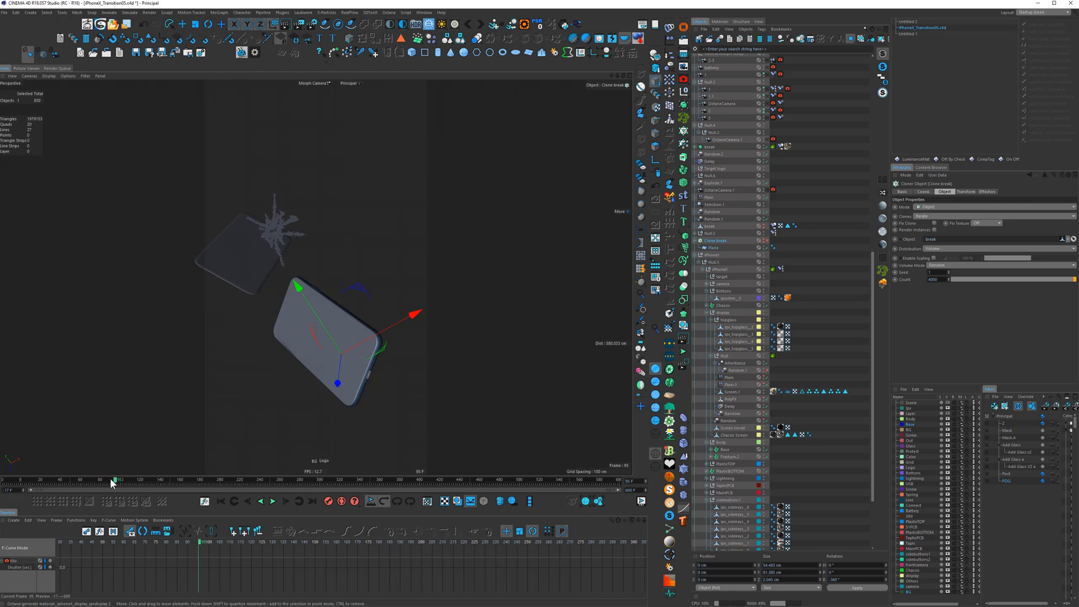
Scrub to frame 184 and play the upright phone shot in short bursts up to frame 197
{"action": "left_click_drag", "start_coordinate": [103, 478], "coordinate": [204, 488]}
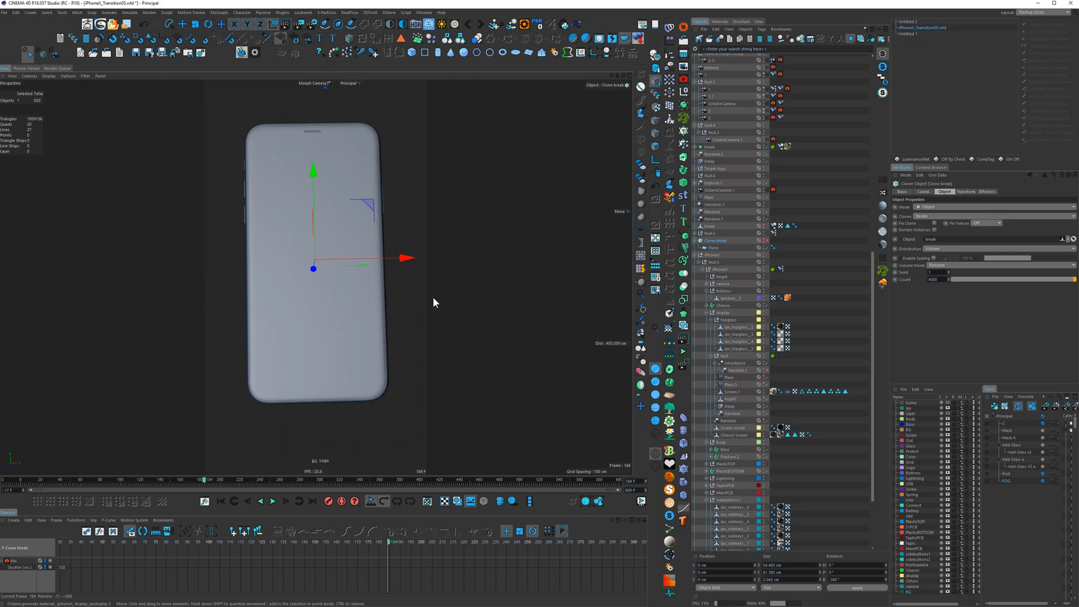
{"action": "left_click", "coordinate": [273, 501]}
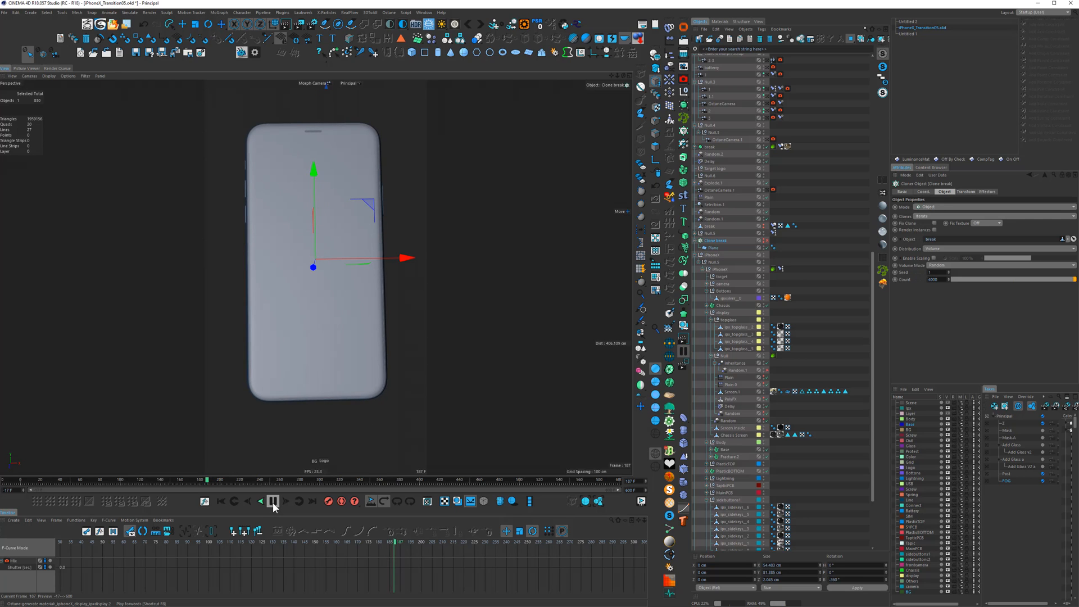
{"action": "left_click", "coordinate": [273, 502]}
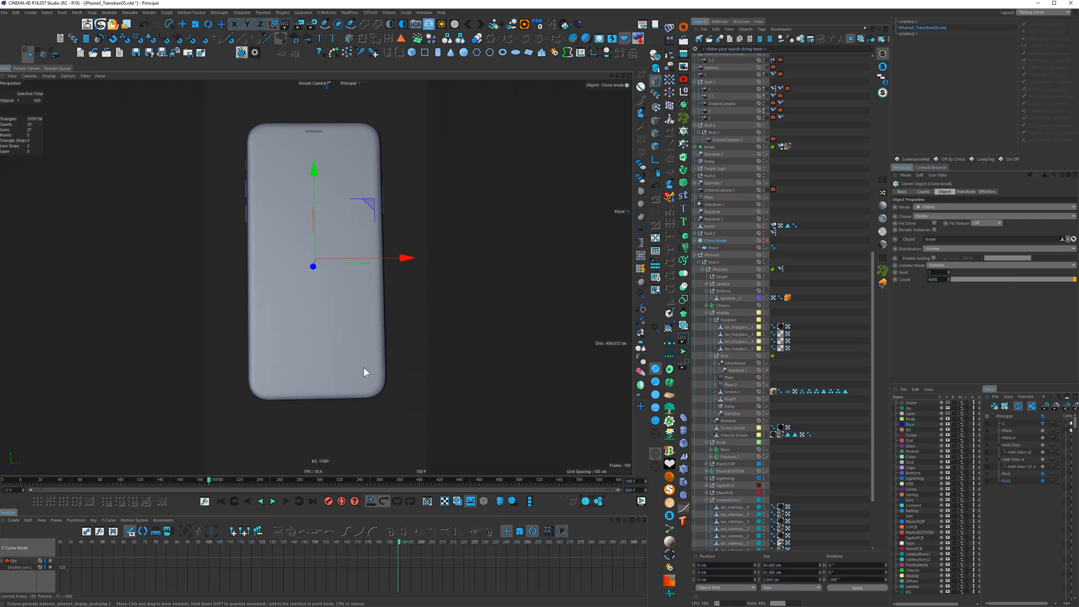
{"action": "left_click", "coordinate": [273, 501]}
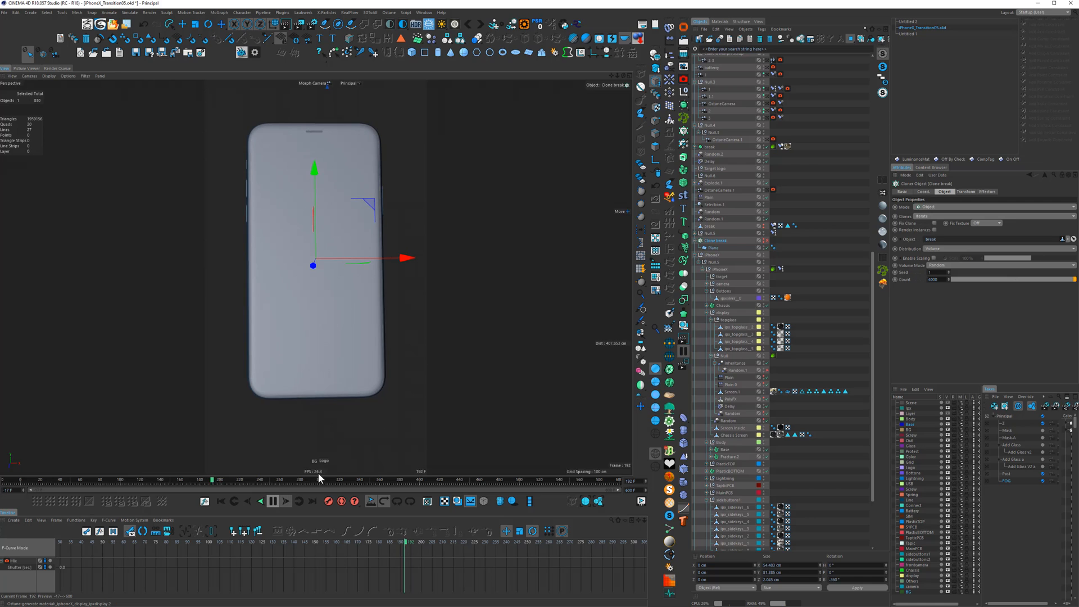
{"action": "left_click", "coordinate": [273, 502]}
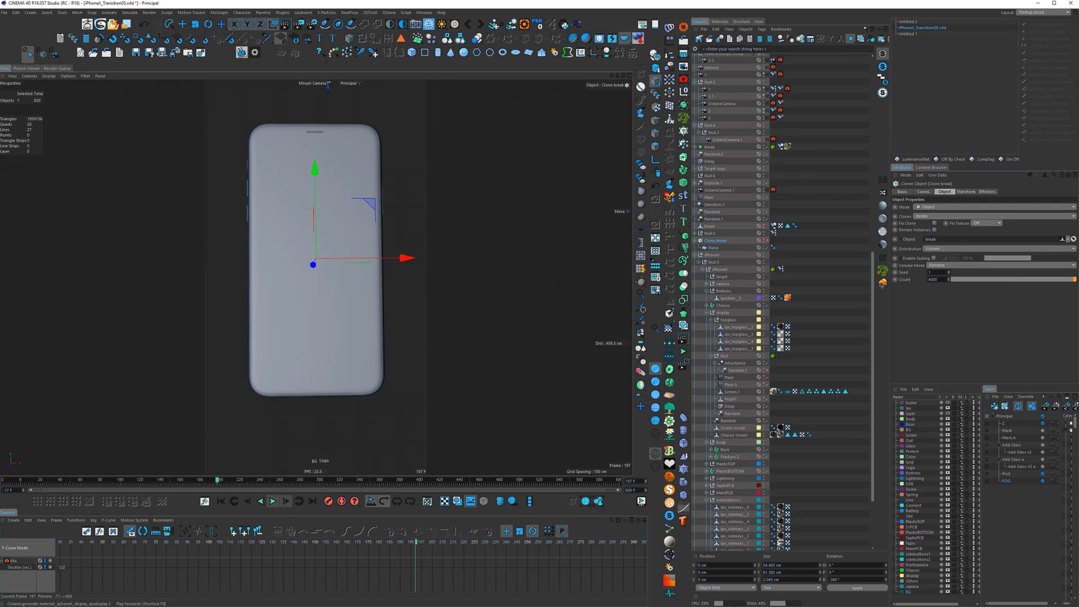
Examine the phone display material's emission mix texture and the animation timing of its second image
{"action": "left_click", "coordinate": [719, 22]}
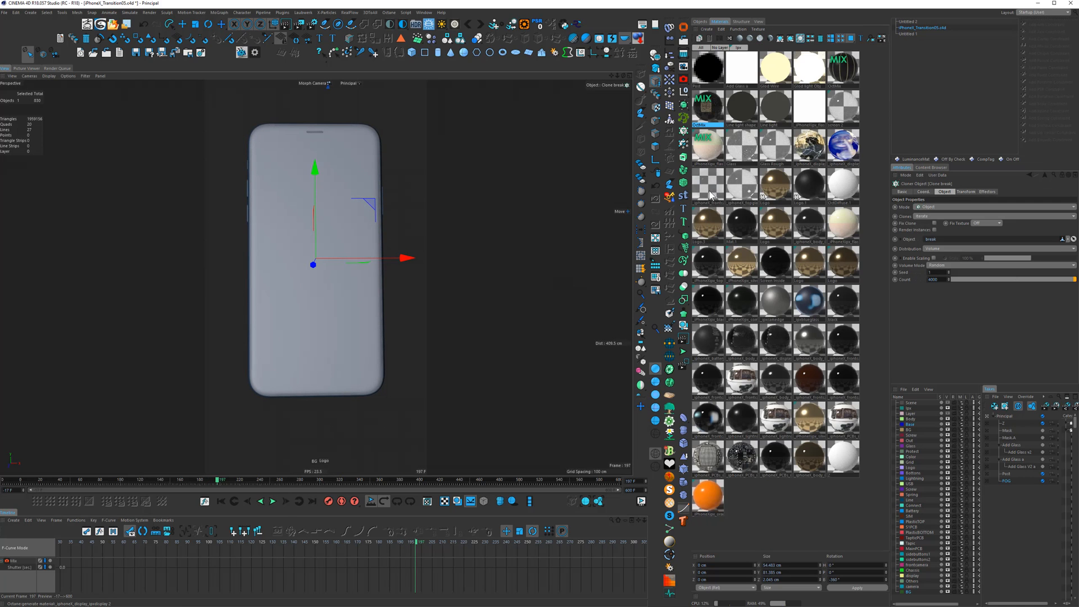
{"action": "left_click", "coordinate": [843, 145]}
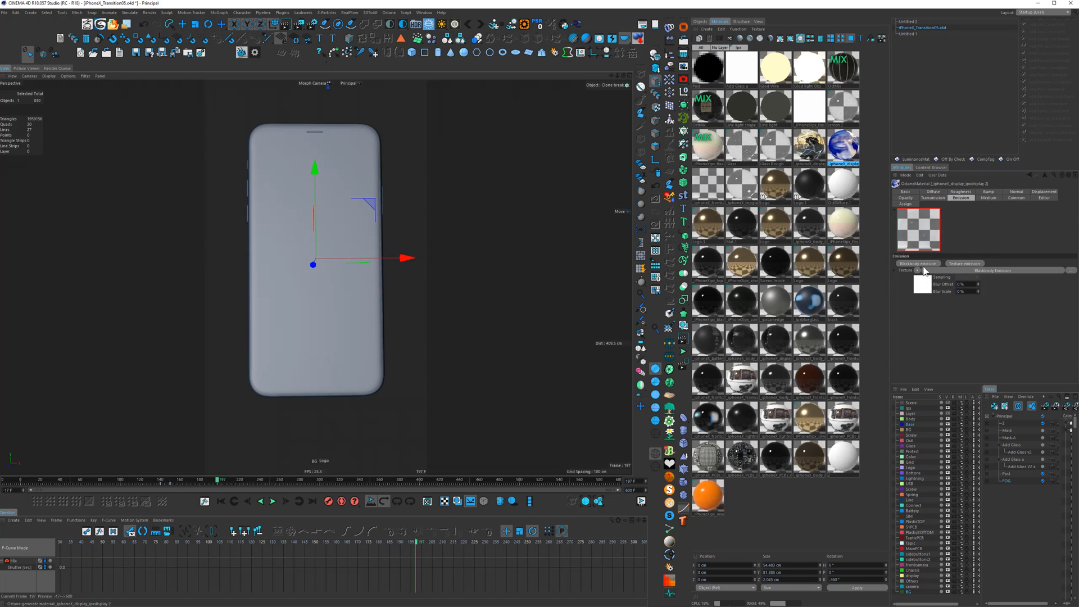
{"action": "left_click", "coordinate": [925, 271]}
{"action": "left_click", "coordinate": [948, 233]}
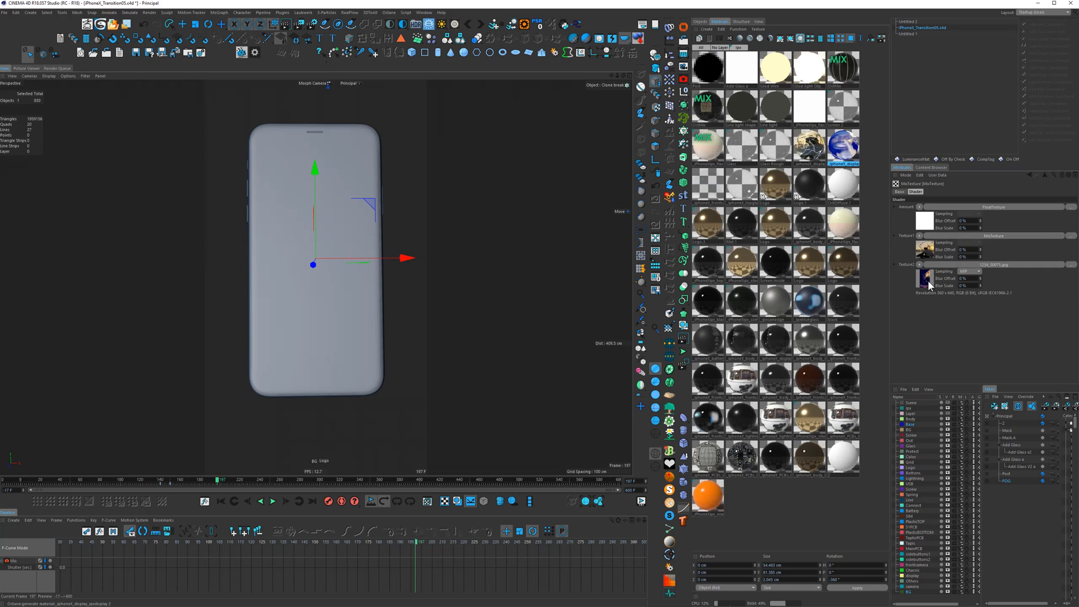
{"action": "left_click", "coordinate": [928, 276]}
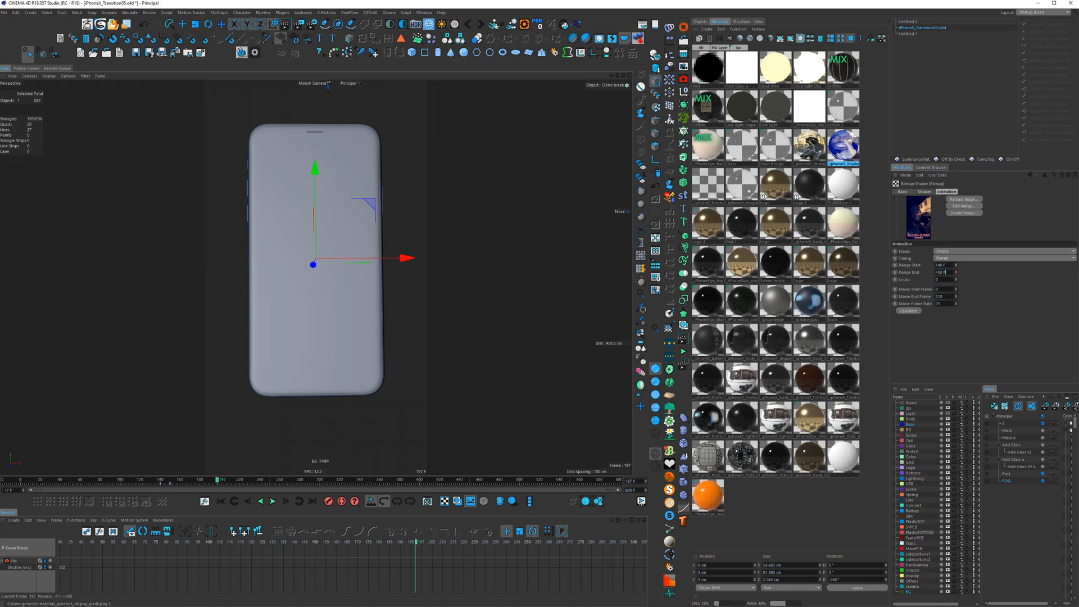
{"action": "left_click", "coordinate": [949, 297]}
Scrub ahead and play the phone's exit, replaying from about frame 454 to frame 473
{"action": "left_click_drag", "start_coordinate": [223, 481], "coordinate": [358, 481]}
{"action": "left_click", "coordinate": [273, 500]}
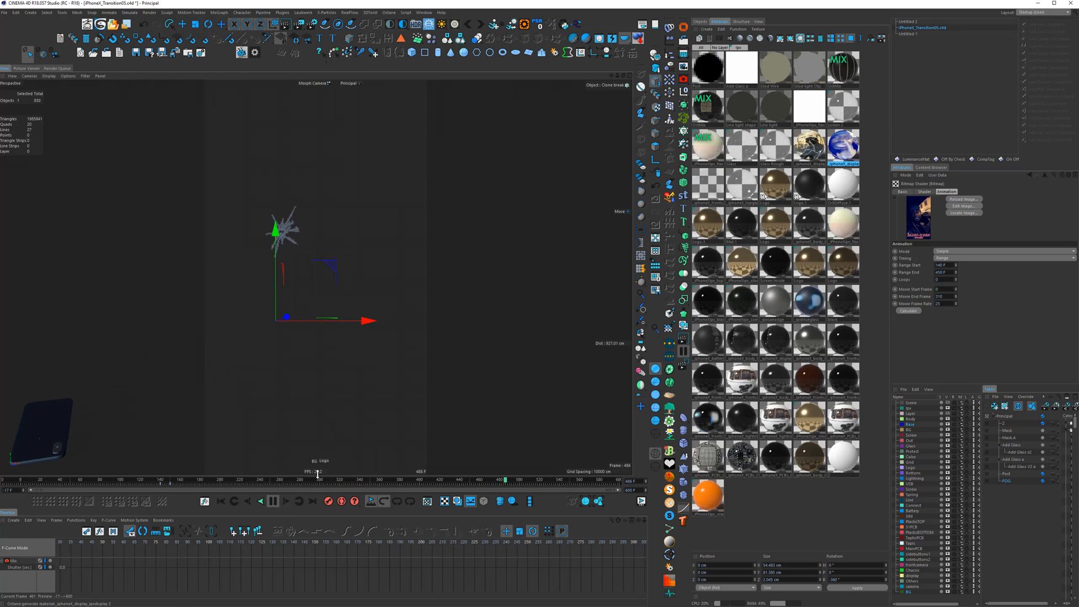
{"action": "left_click", "coordinate": [473, 478]}
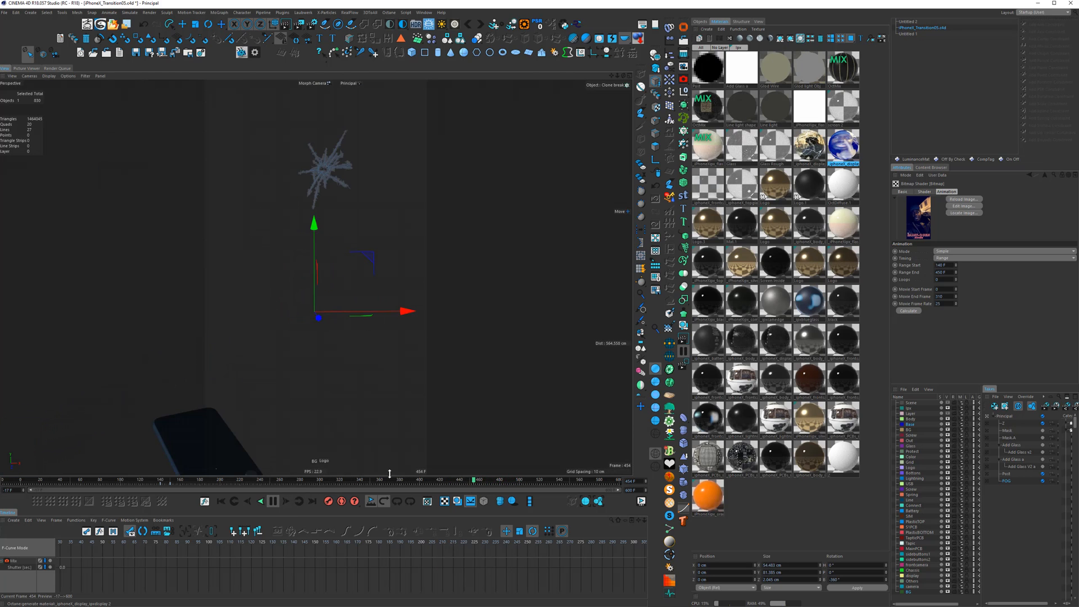
{"action": "left_click", "coordinate": [275, 502]}
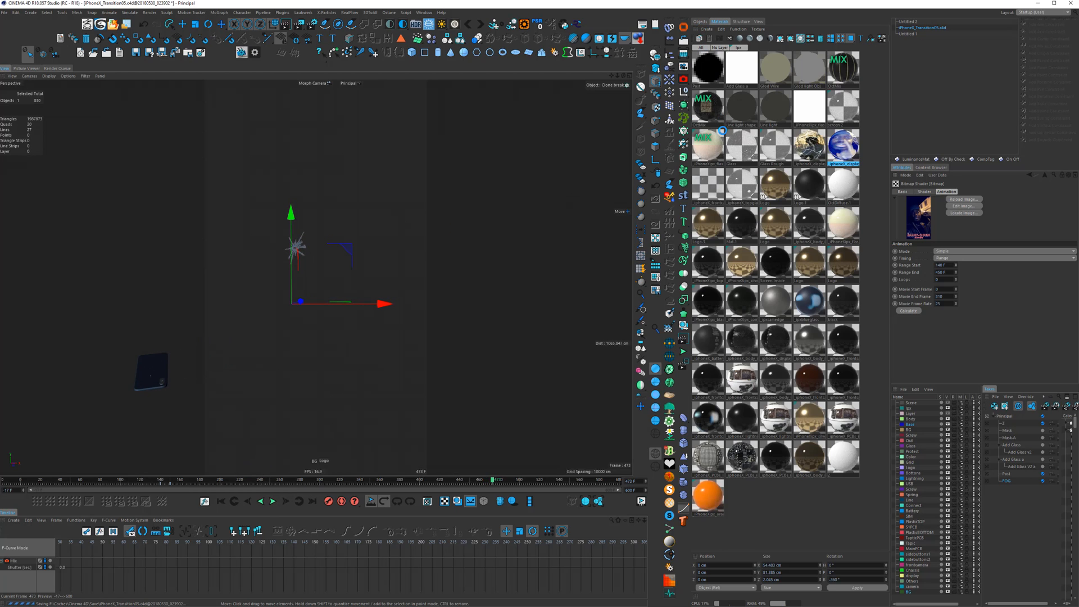
Return to the object hierarchy, clear the selection and collapse the BG group
{"action": "left_click", "coordinate": [706, 29]}
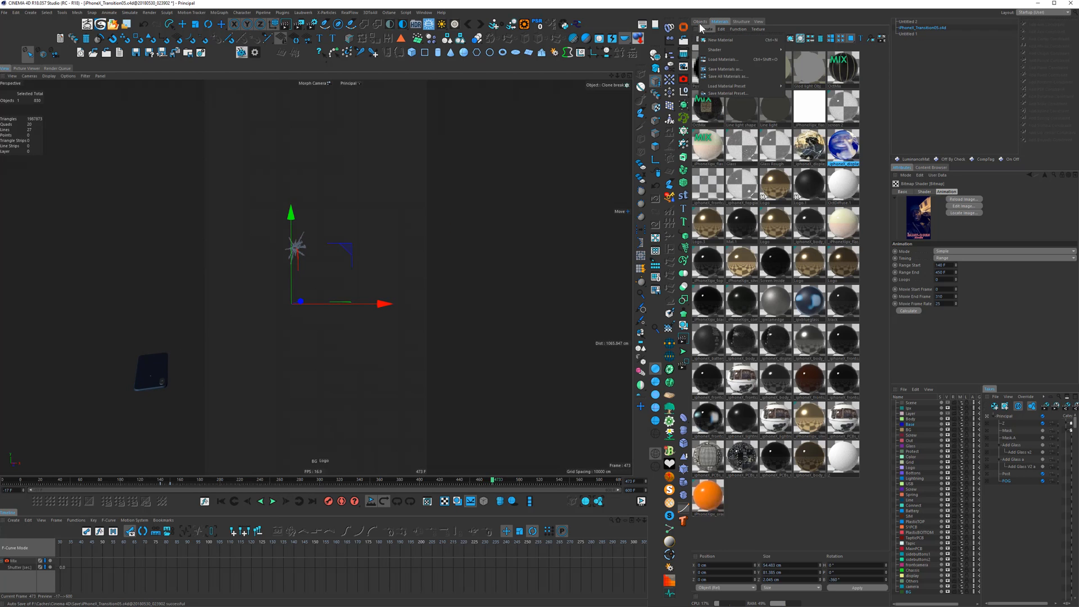
{"action": "left_click", "coordinate": [700, 22]}
{"action": "left_click", "coordinate": [701, 21]}
{"action": "left_click", "coordinate": [817, 246]}
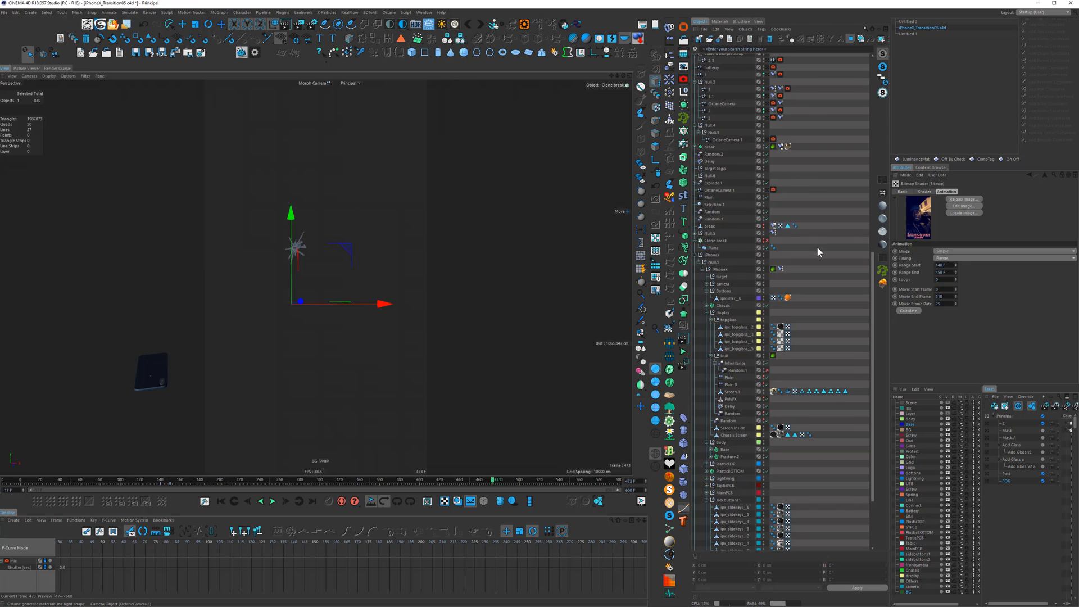
{"action": "scroll", "coordinate": [807, 225], "scroll_direction": "up", "scroll_amount": 10}
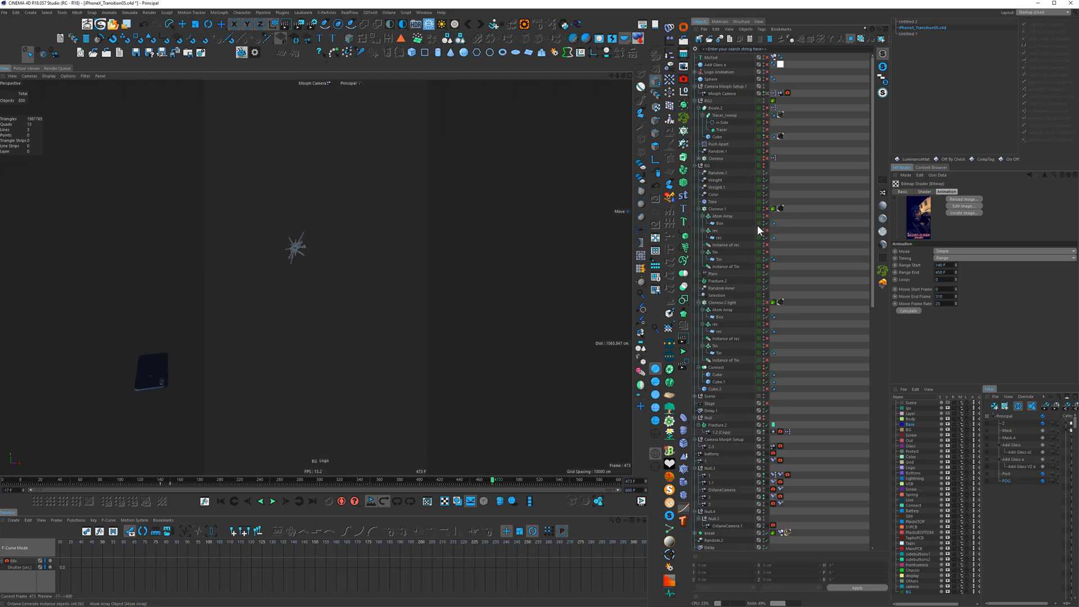
{"action": "left_click", "coordinate": [696, 166]}
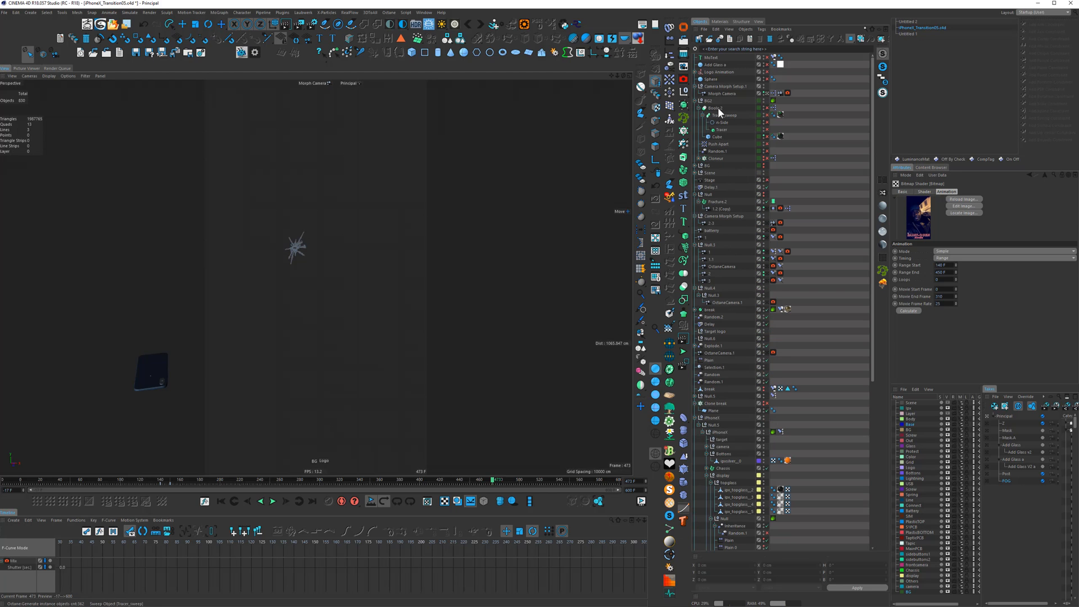
Open the XPresso graph on Boole.2, space the Boole.2 Enabled node away from Tracer_sweep, and clear the editor from the viewport
{"action": "double_click", "coordinate": [774, 107]}
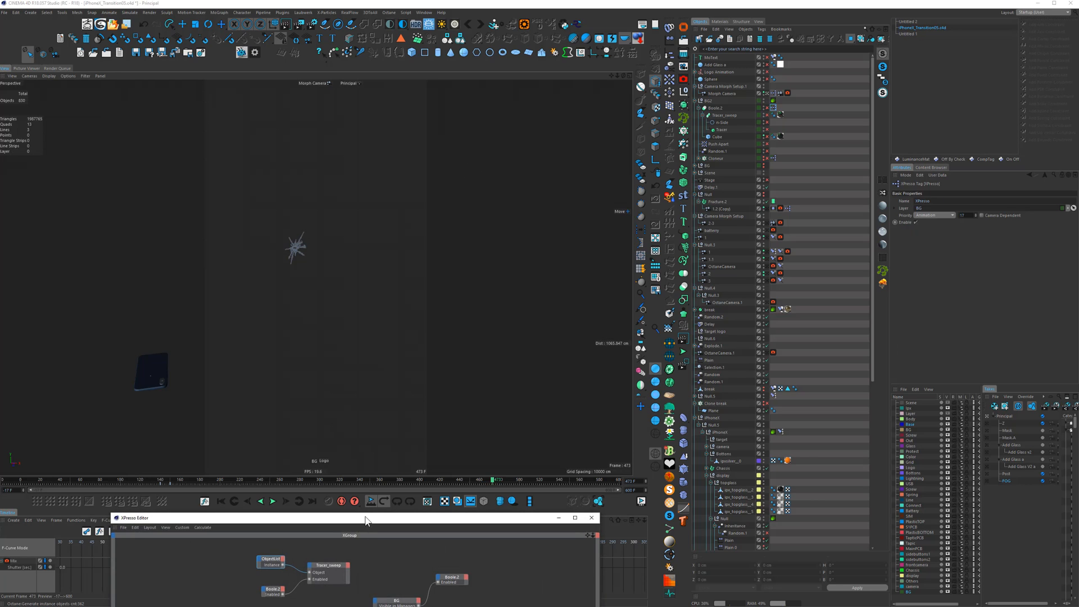
{"action": "left_click_drag", "start_coordinate": [371, 520], "coordinate": [499, 217]}
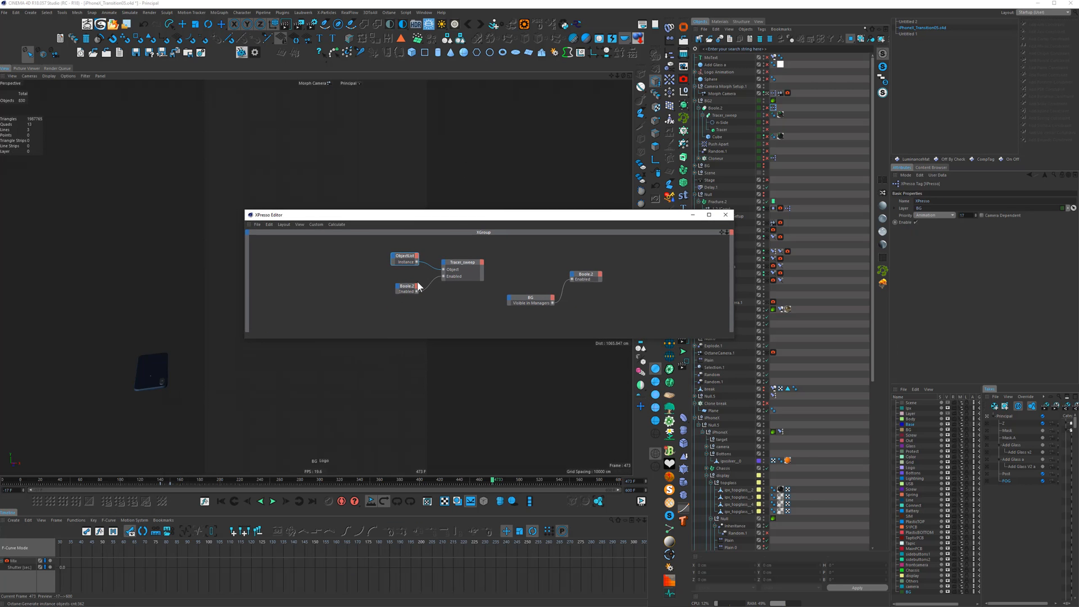
{"action": "left_click_drag", "start_coordinate": [417, 287], "coordinate": [397, 282]}
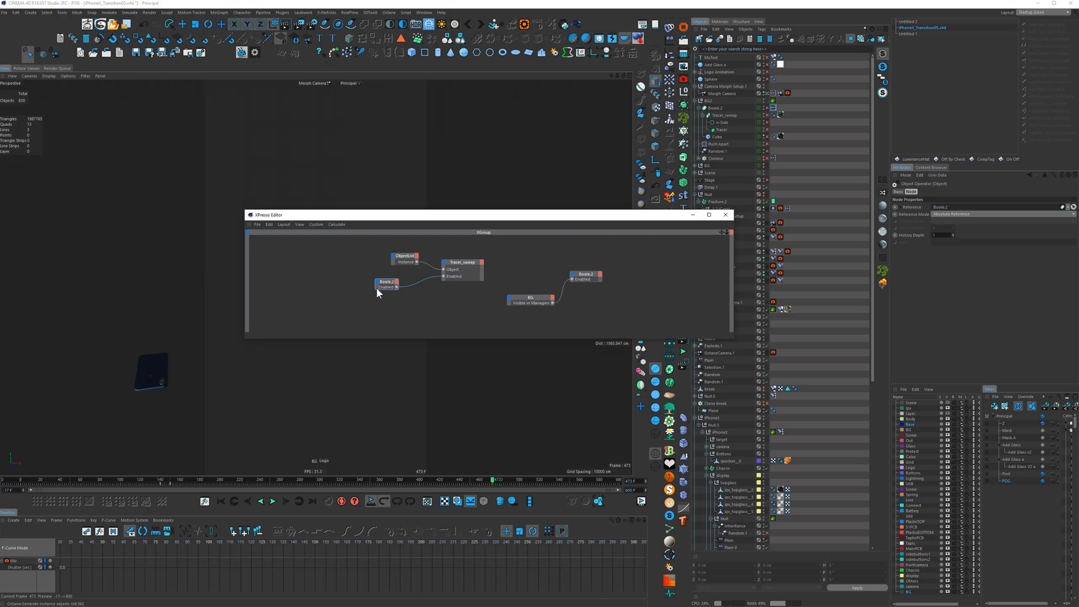
{"action": "left_click_drag", "start_coordinate": [376, 289], "coordinate": [370, 288]}
{"action": "left_click_drag", "start_coordinate": [575, 218], "coordinate": [574, 0]}
Go to frame 518 and play the shot with the background fragments displayed to check playback speed
{"action": "left_click", "coordinate": [538, 482]}
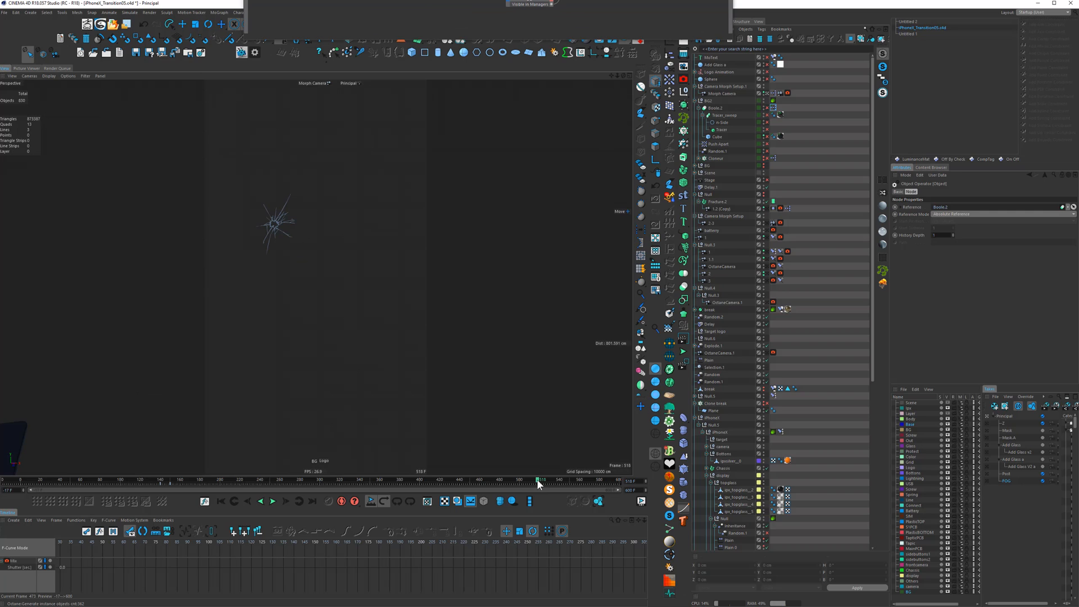
{"action": "left_click", "coordinate": [273, 501]}
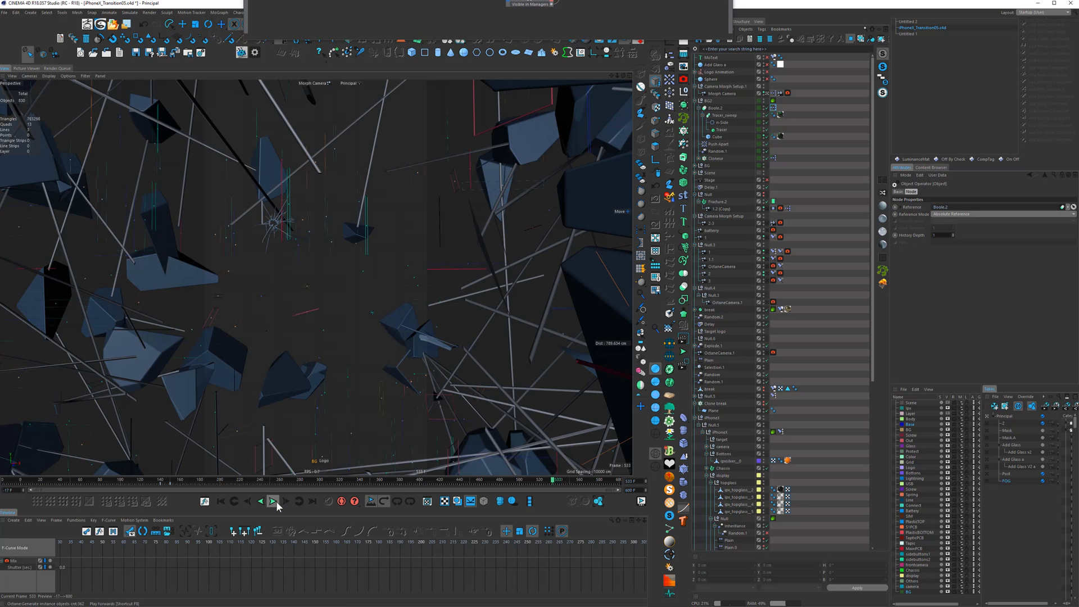
{"action": "left_click", "coordinate": [274, 501]}
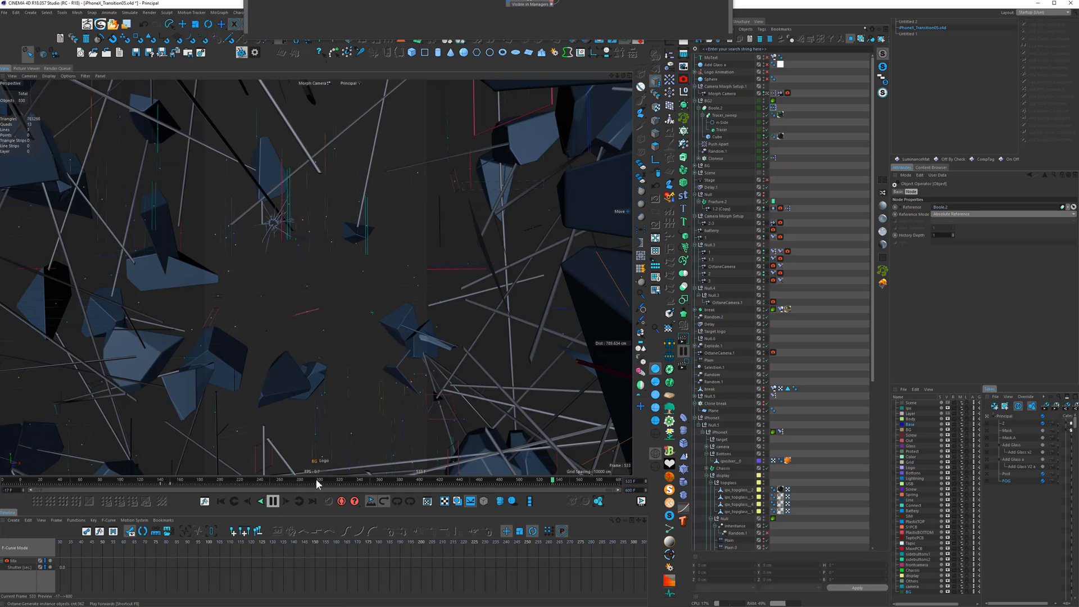
{"action": "left_click", "coordinate": [274, 499]}
Bring the XPresso graph back over the viewport, add an object node below Boole.2 and reference the Base layer in it
{"action": "left_click_drag", "start_coordinate": [450, 0], "coordinate": [434, 105]}
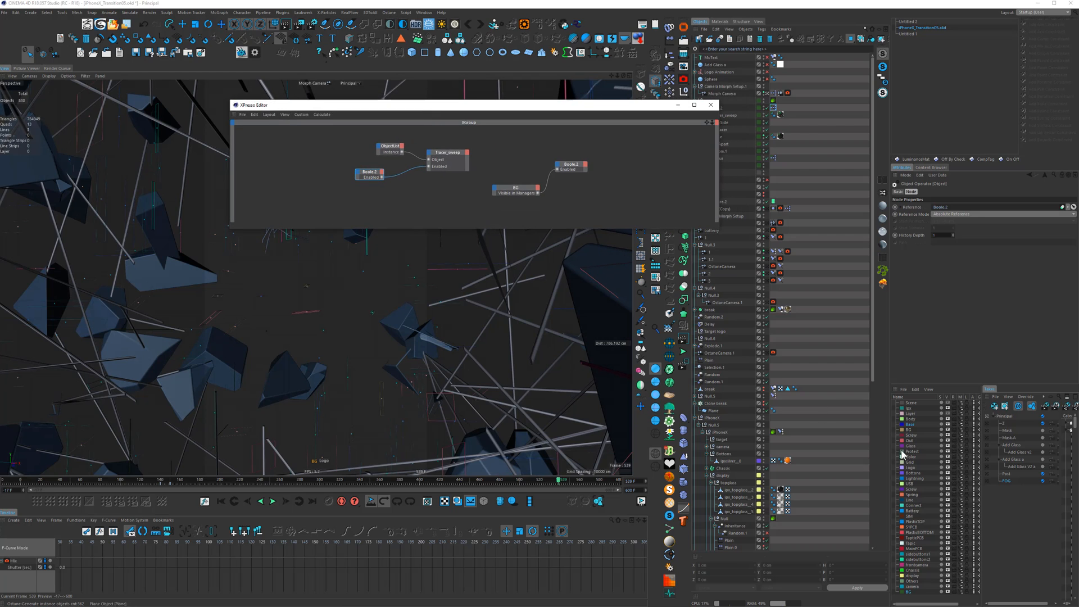
{"action": "right_click", "coordinate": [297, 171]}
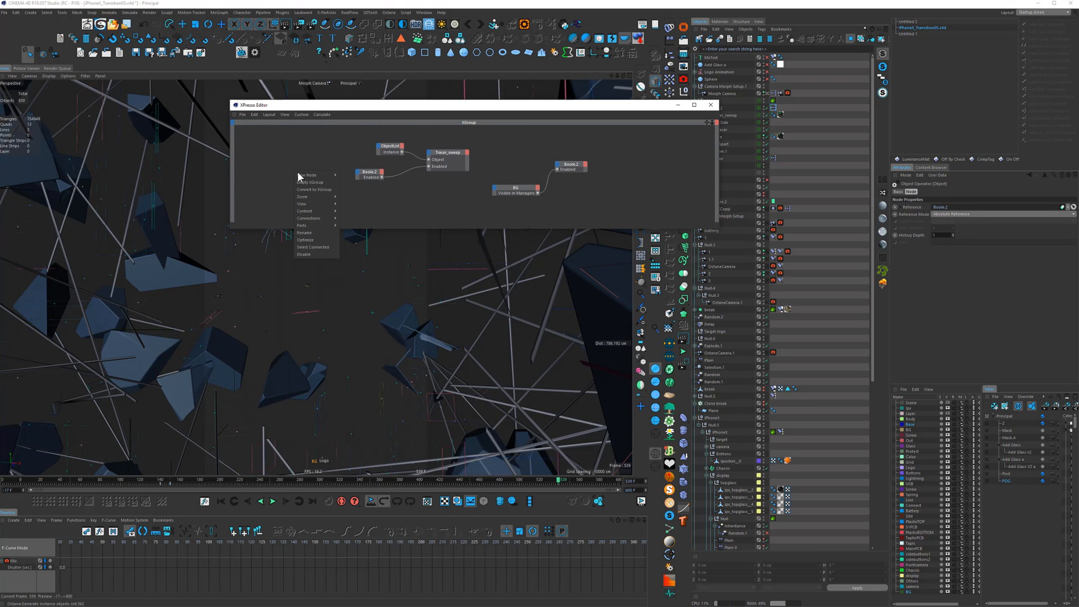
{"action": "mouse_move", "coordinate": [338, 172]}
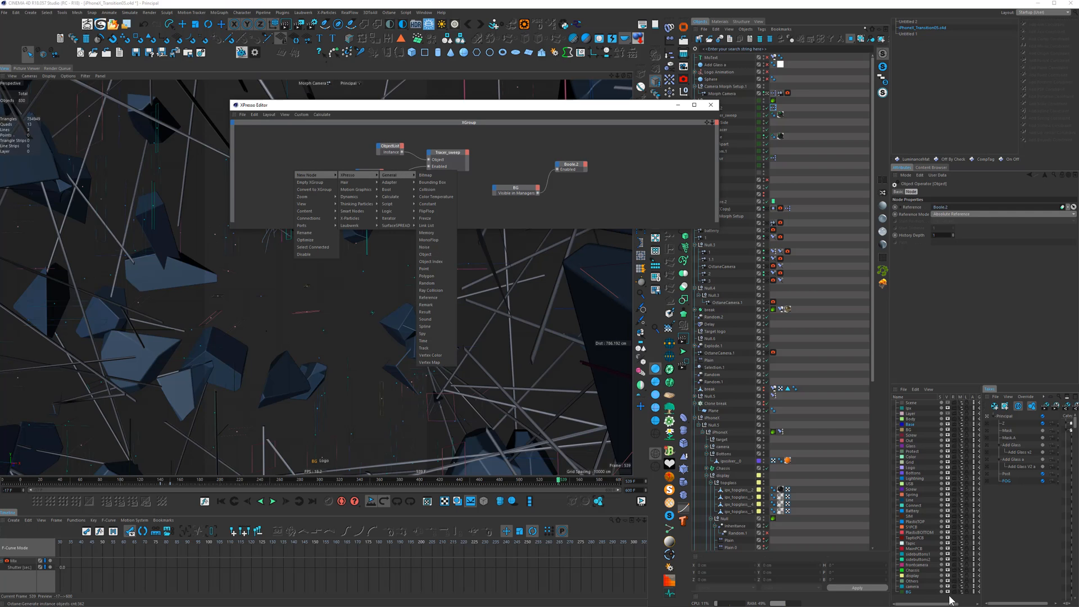
{"action": "left_click", "coordinate": [916, 595]}
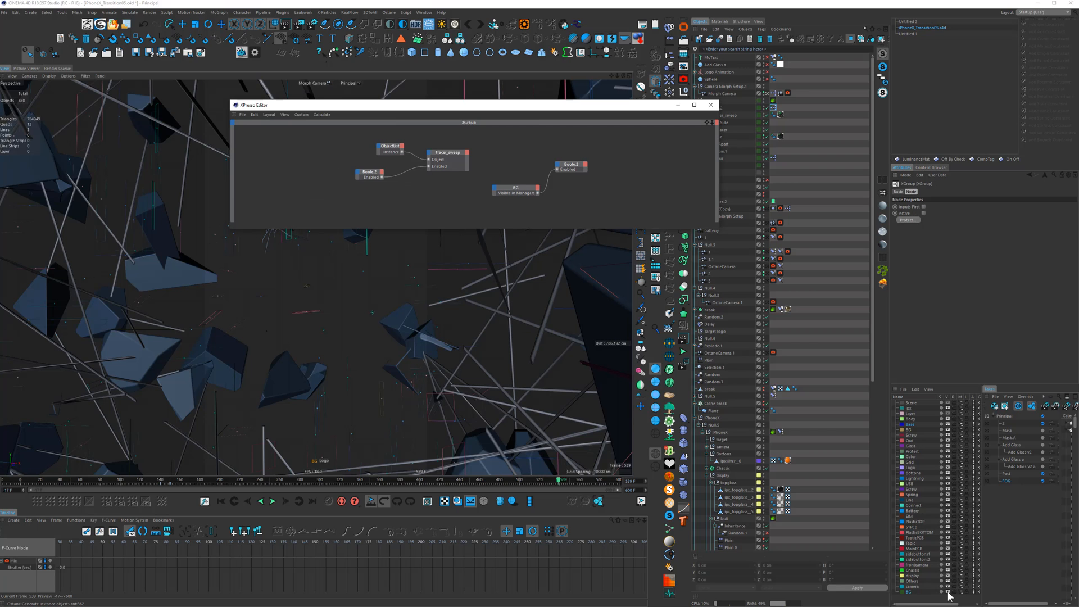
{"action": "right_click", "coordinate": [364, 197]}
{"action": "mouse_move", "coordinate": [460, 200]}
{"action": "left_click", "coordinate": [508, 280]}
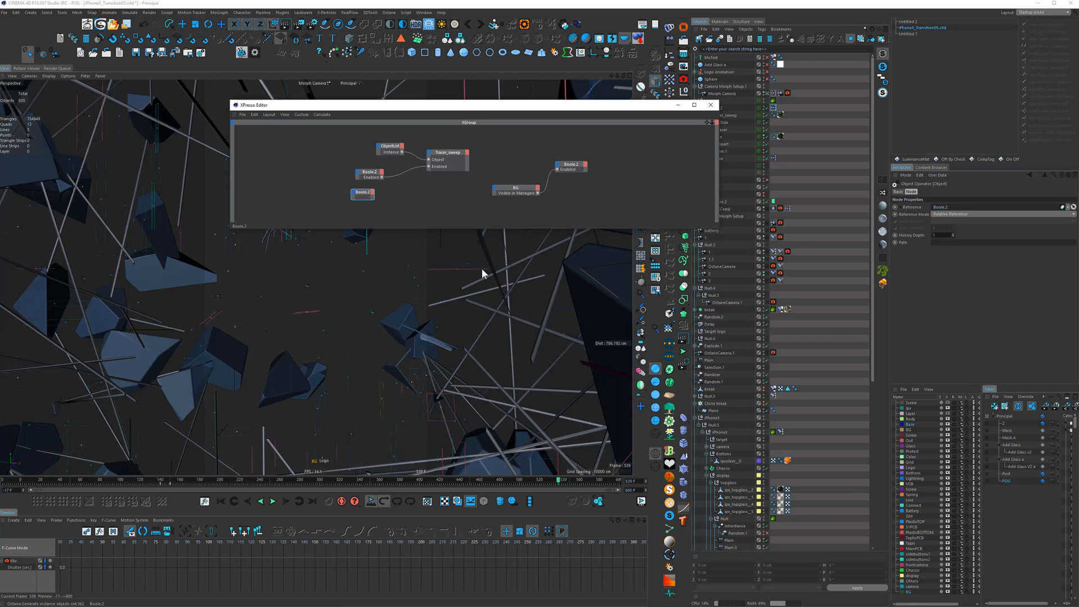
{"action": "left_click_drag", "start_coordinate": [909, 591], "coordinate": [367, 197]}
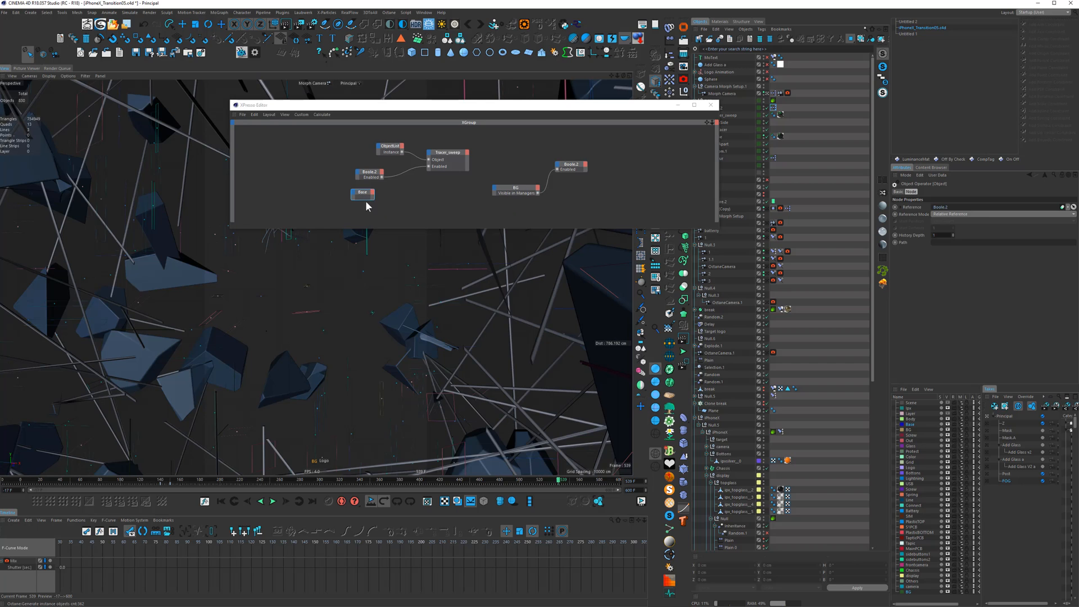
Add a Visible in Editor View output port to the Base node
{"action": "left_click", "coordinate": [372, 192]}
{"action": "mouse_move", "coordinate": [404, 194]}
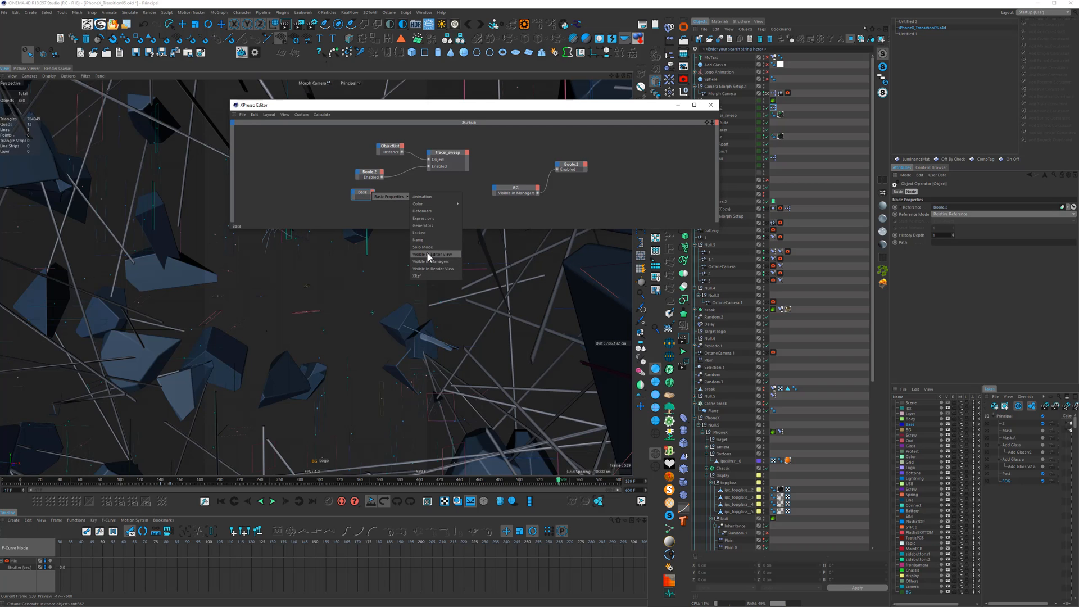
{"action": "left_click", "coordinate": [443, 254]}
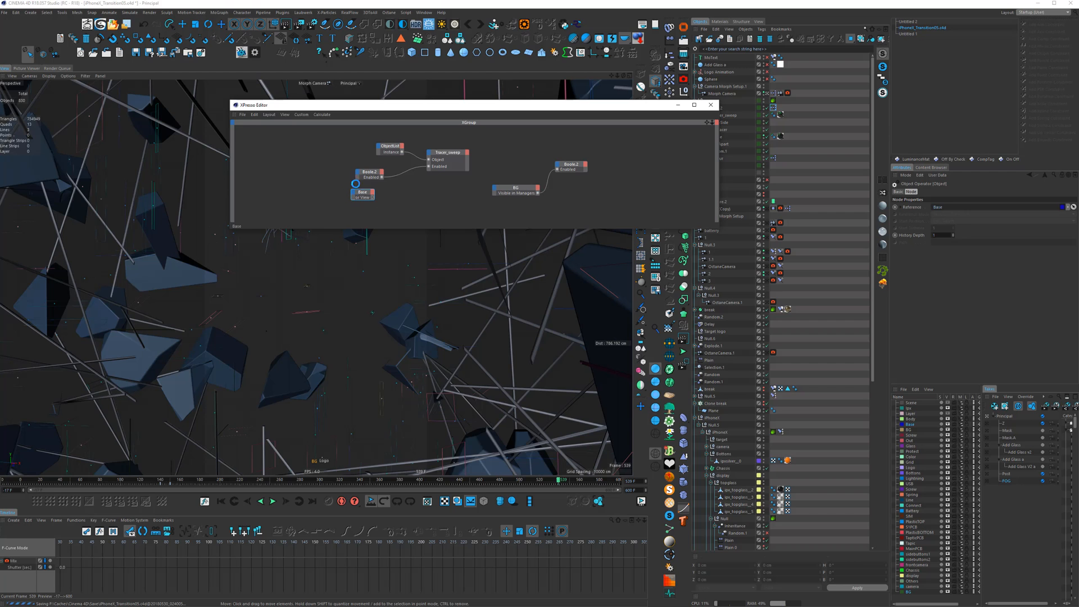
Feed the Base node's output into a new Enabled input on the Boole.2 node and test it by advancing to frame 540
{"action": "left_click_drag", "start_coordinate": [430, 109], "coordinate": [332, 191]}
{"action": "left_click", "coordinate": [715, 108]}
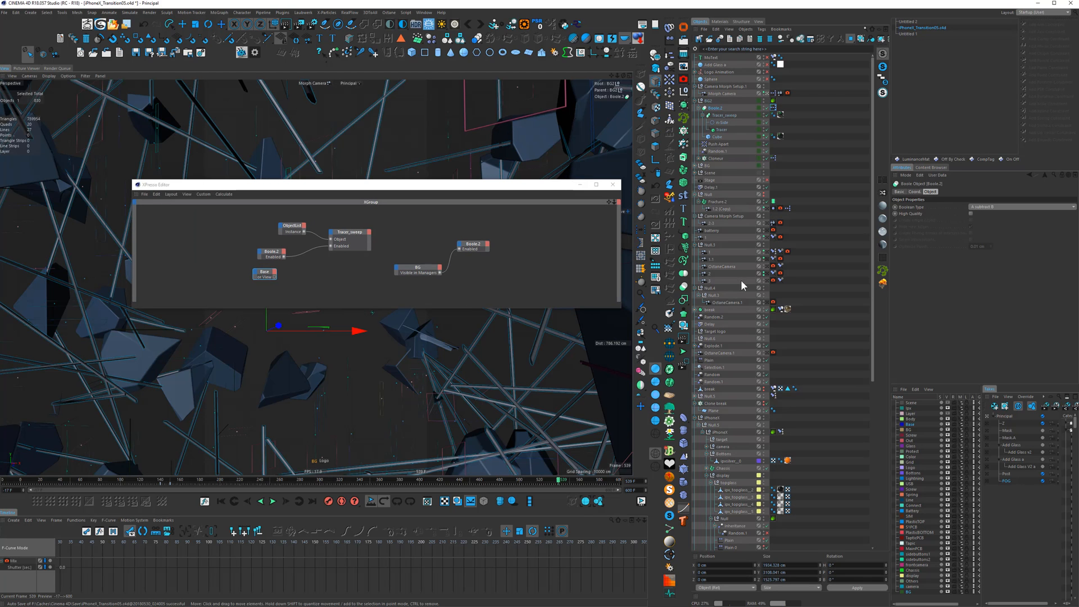
{"action": "left_click", "coordinate": [899, 191]}
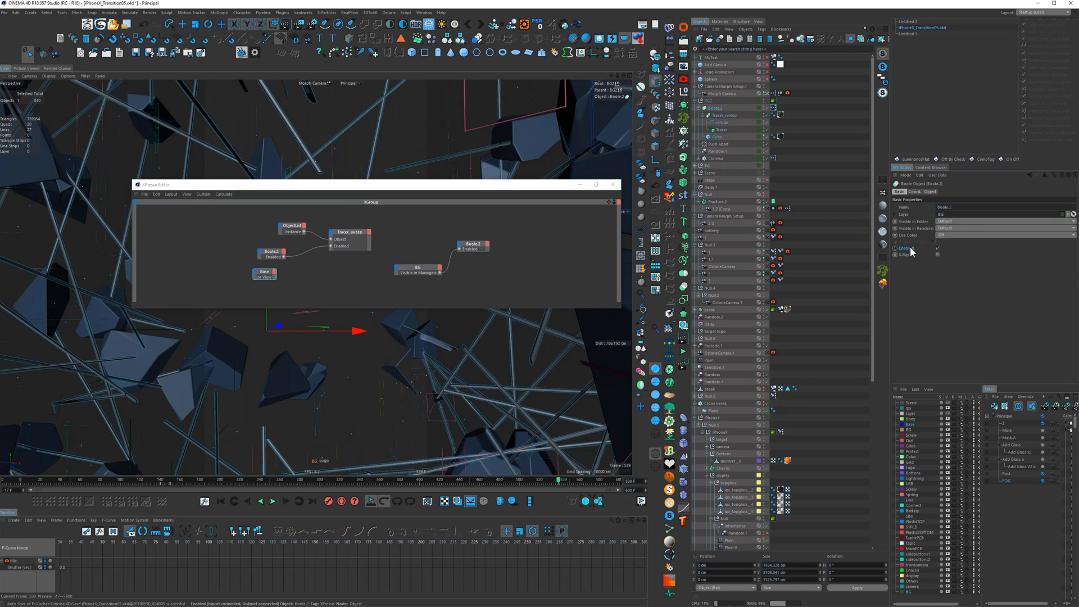
{"action": "left_click_drag", "start_coordinate": [911, 252], "coordinate": [215, 260]}
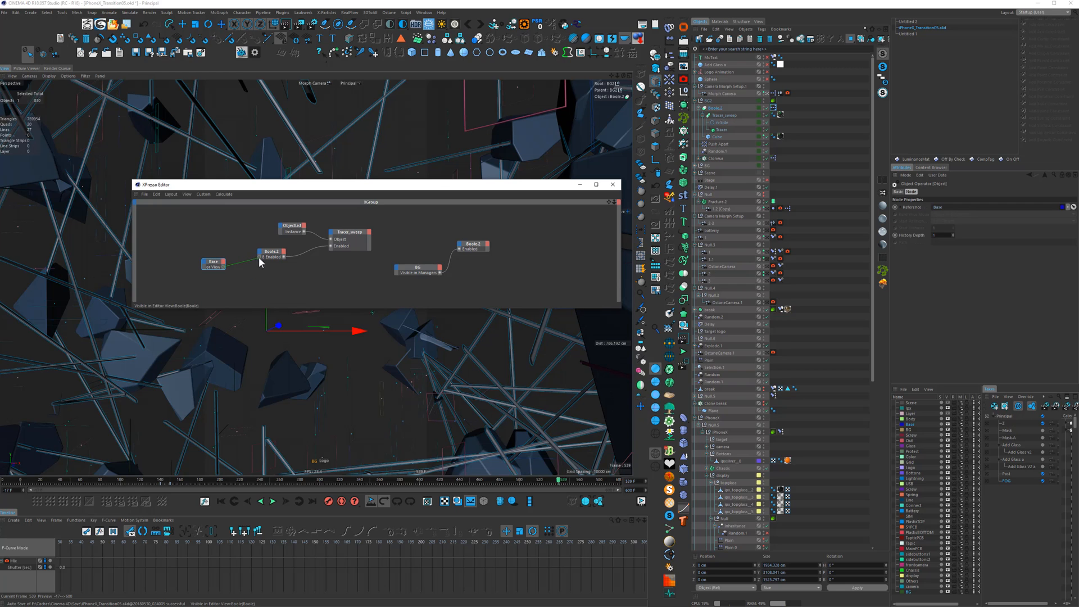
{"action": "left_click", "coordinate": [579, 185]}
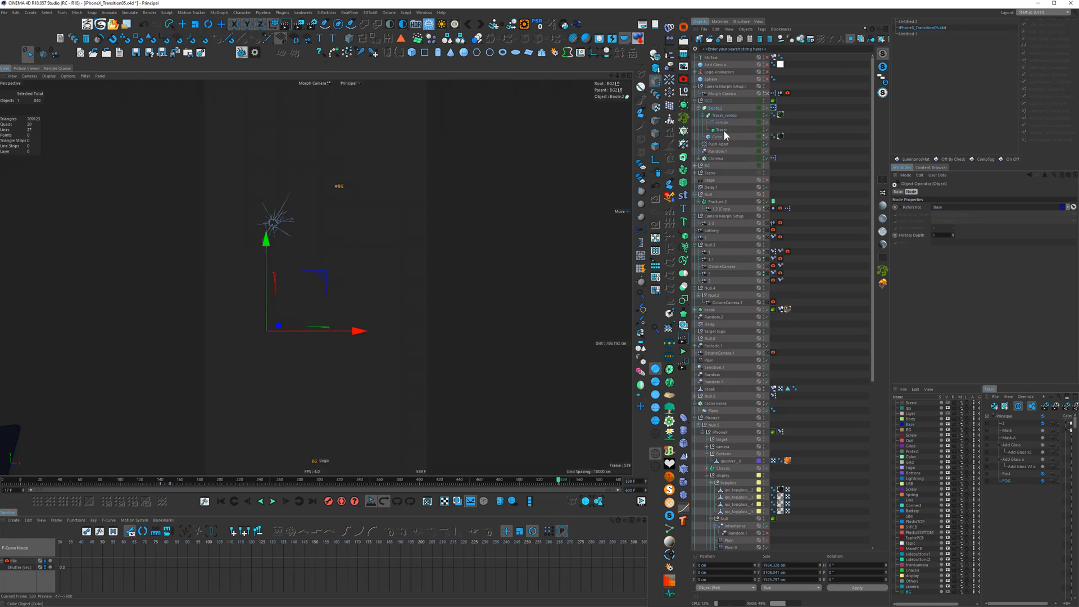
{"action": "left_click", "coordinate": [287, 502]}
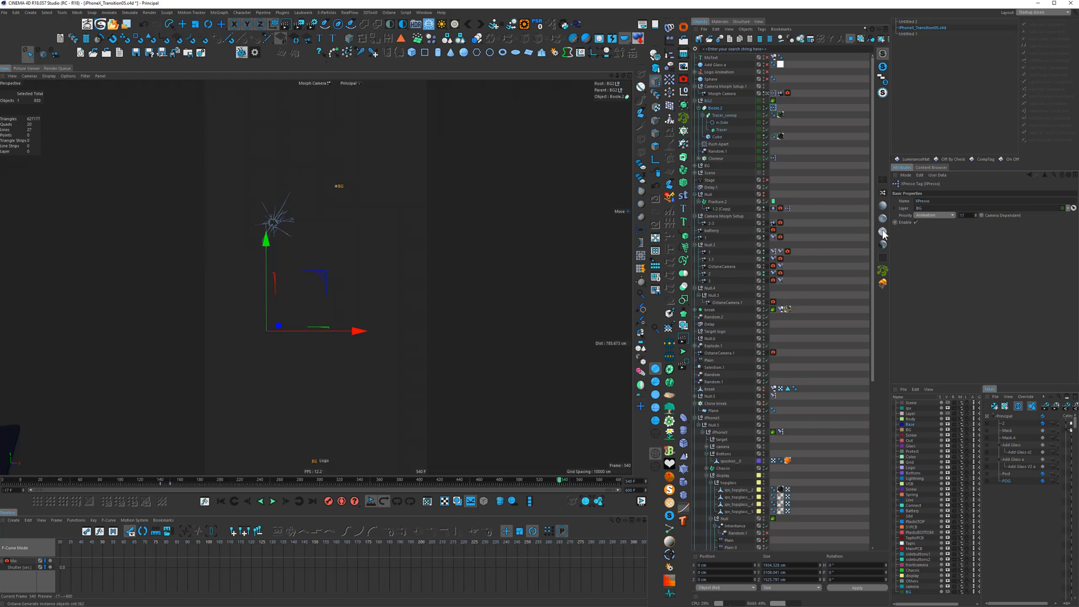
Reopen the Boole.2 graph, widen the Base node and replace its reference with the BG layer
{"action": "double_click", "coordinate": [774, 107]}
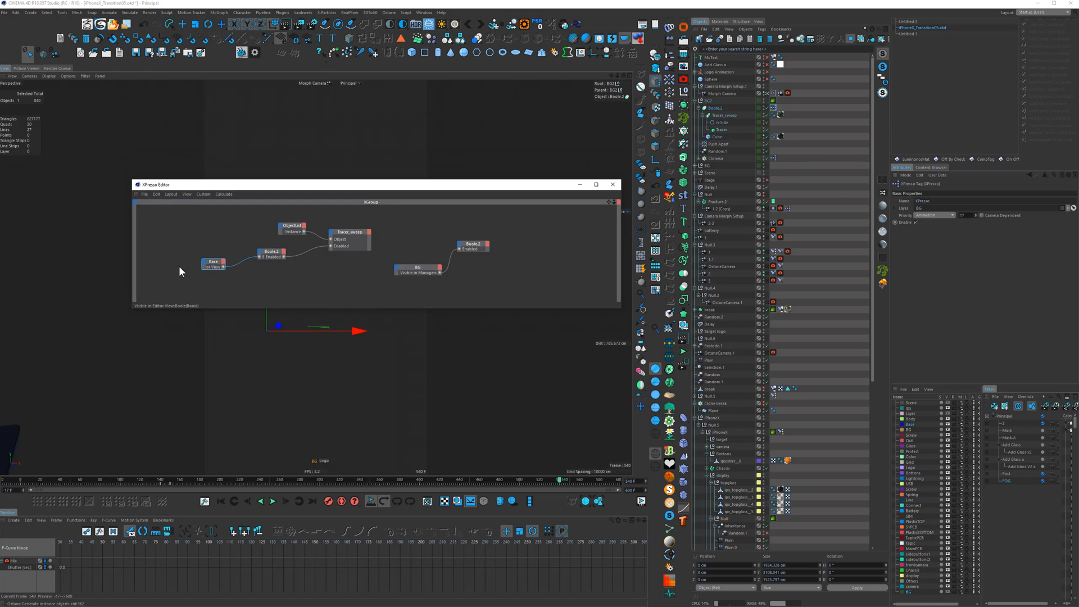
{"action": "left_click_drag", "start_coordinate": [167, 265], "coordinate": [165, 266]}
{"action": "left_click", "coordinate": [236, 288]}
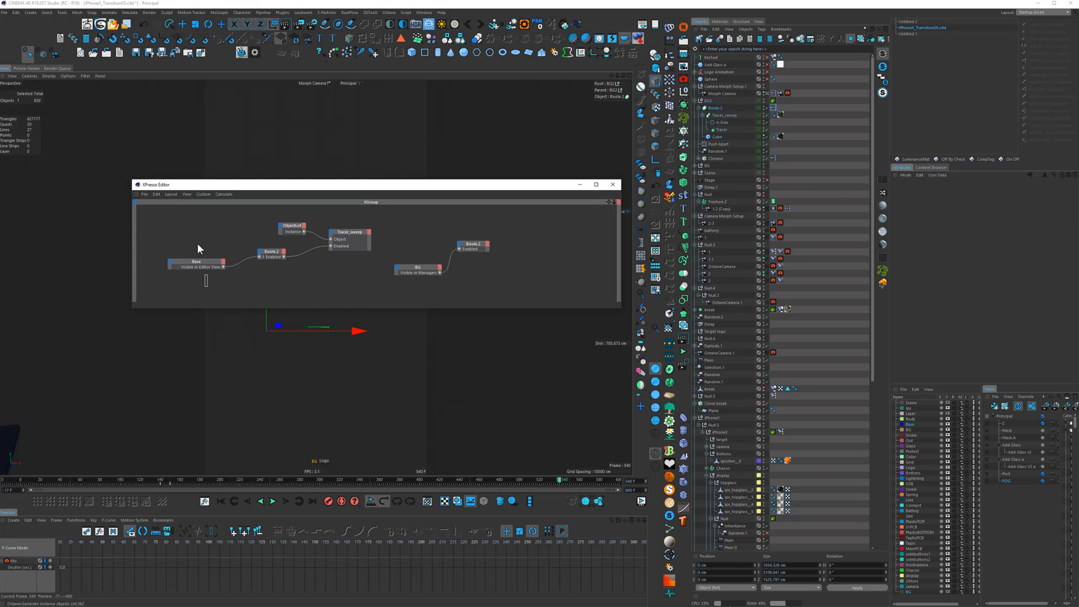
{"action": "left_click", "coordinate": [196, 261]}
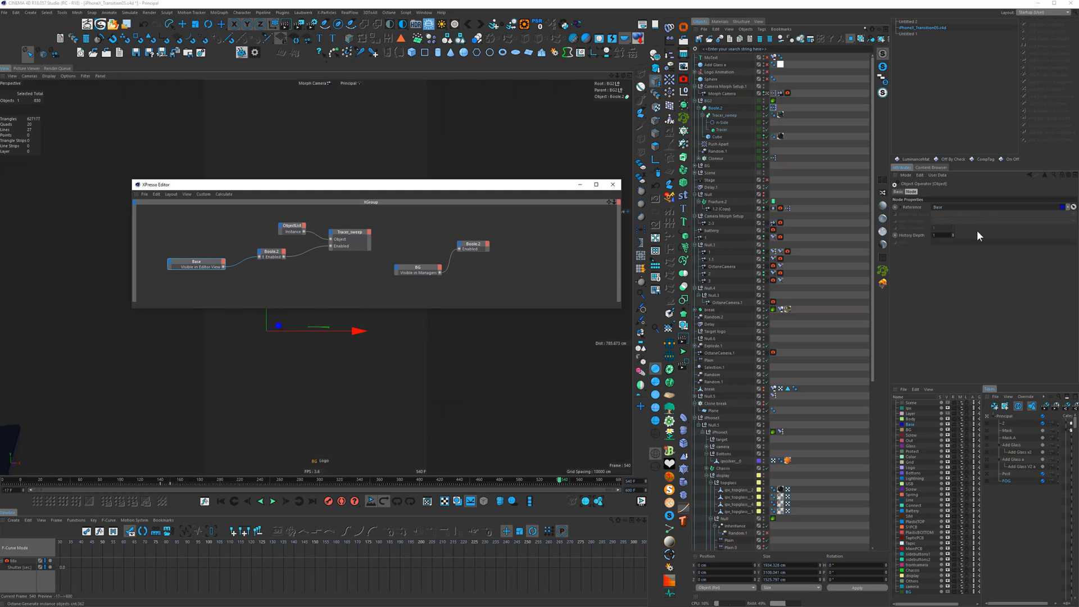
{"action": "left_click", "coordinate": [933, 531]}
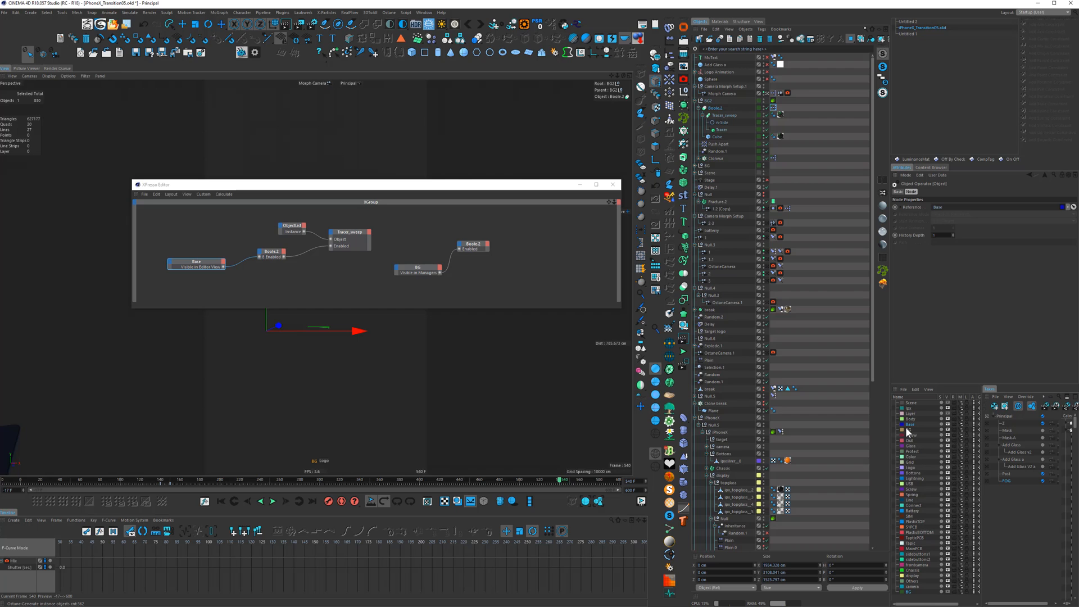
{"action": "left_click", "coordinate": [919, 489]}
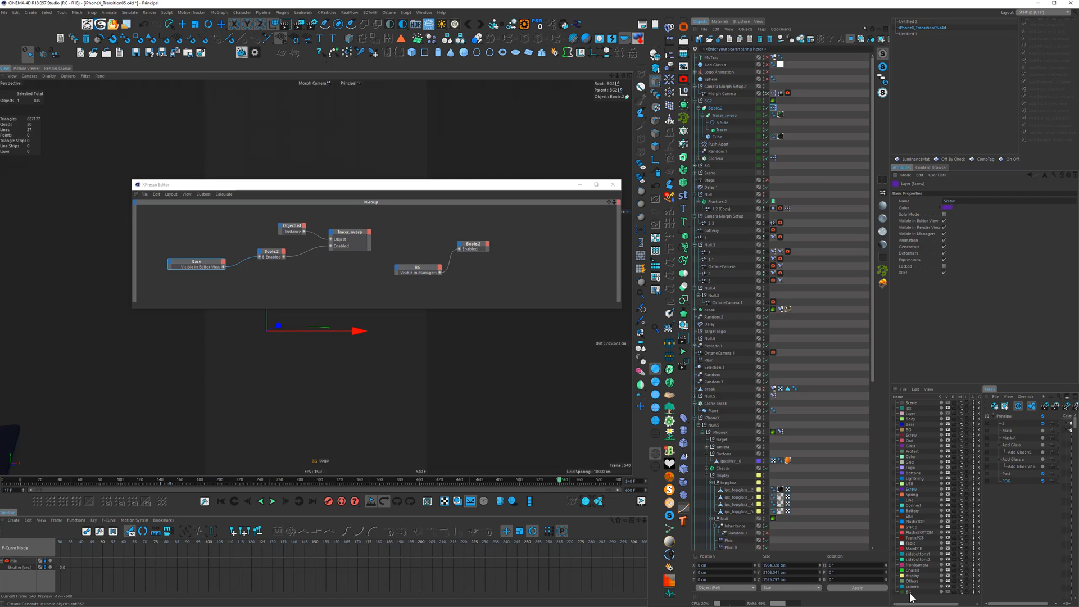
{"action": "left_click", "coordinate": [201, 263]}
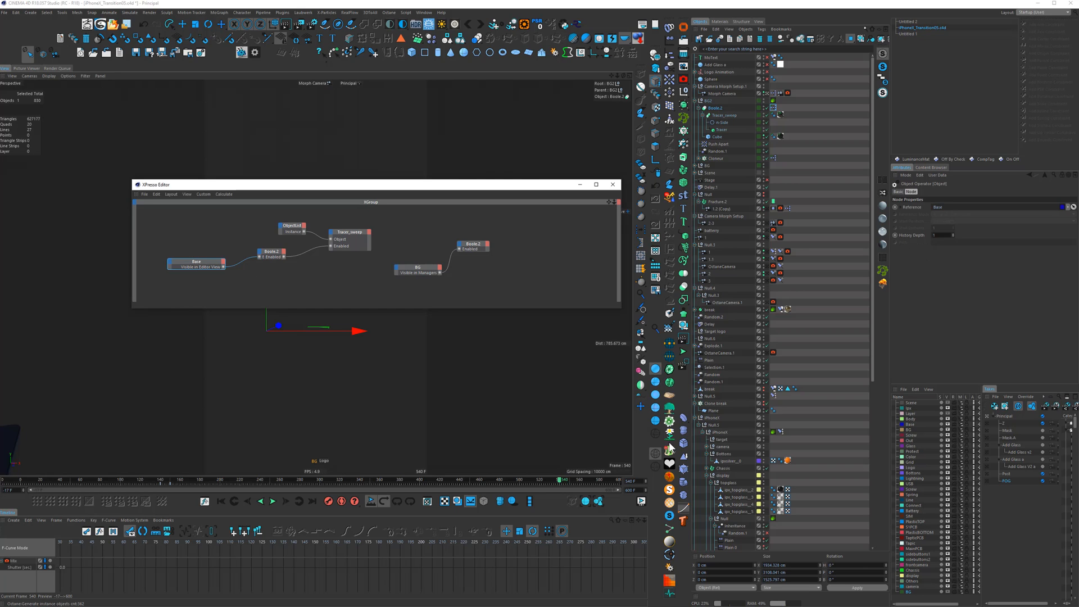
{"action": "left_click", "coordinate": [910, 589]}
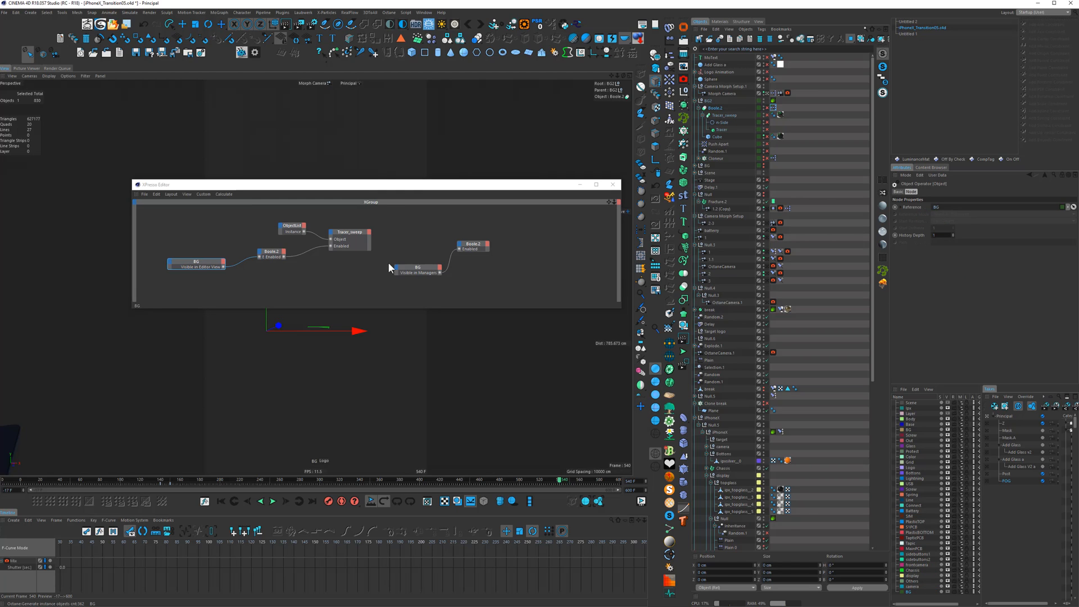
Clear the graph from the viewport and test the link by toggling the BG layer's editor visibility, leaving the layer hidden
{"action": "left_click", "coordinate": [579, 185]}
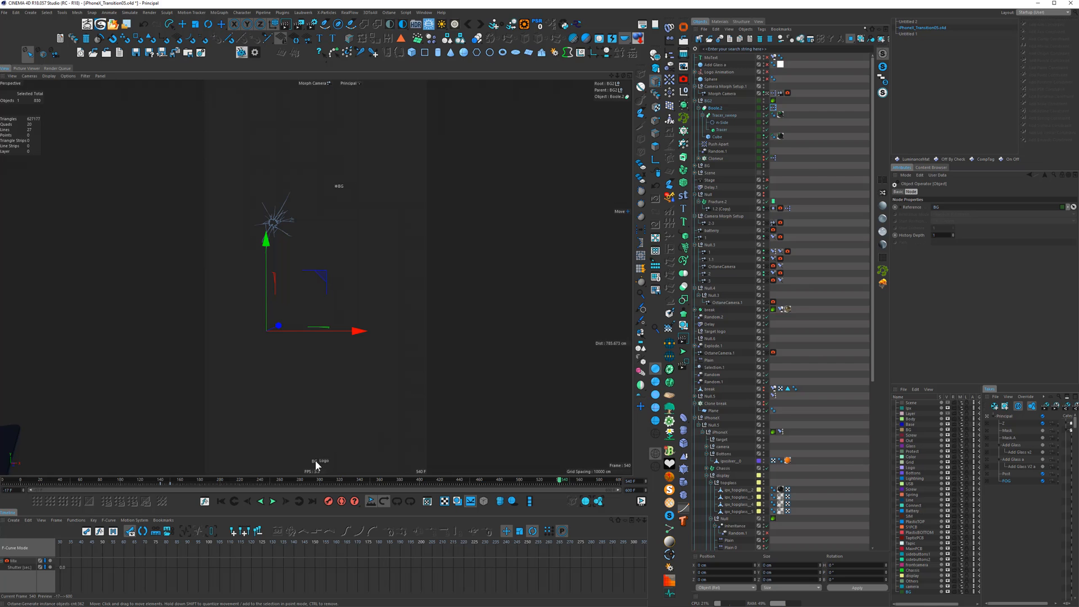
{"action": "scroll", "coordinate": [749, 382], "scroll_direction": "down", "scroll_amount": 4}
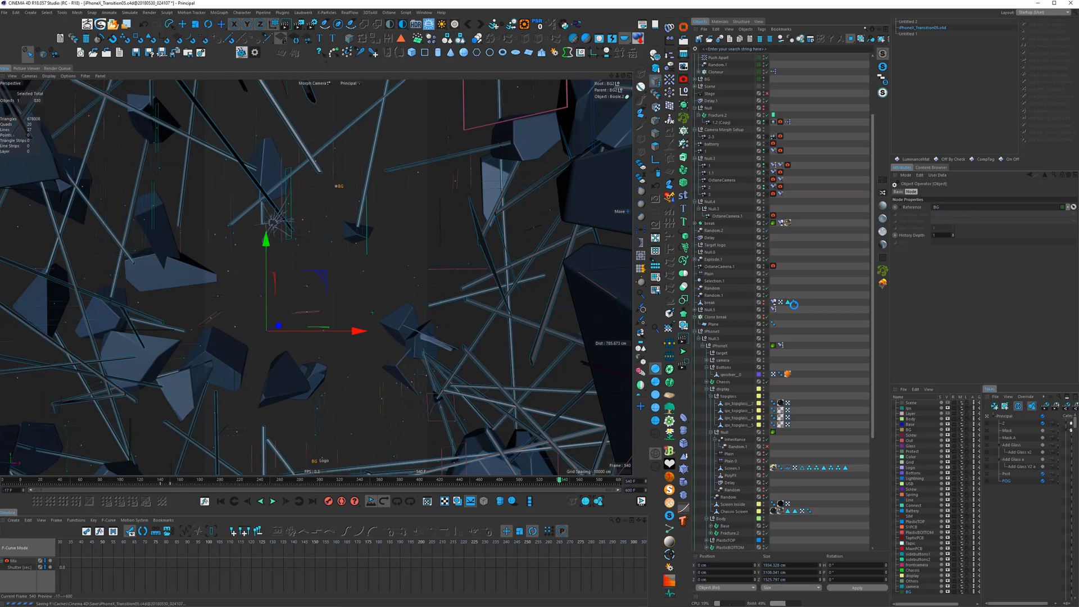
{"action": "scroll", "coordinate": [809, 303], "scroll_direction": "up", "scroll_amount": 4}
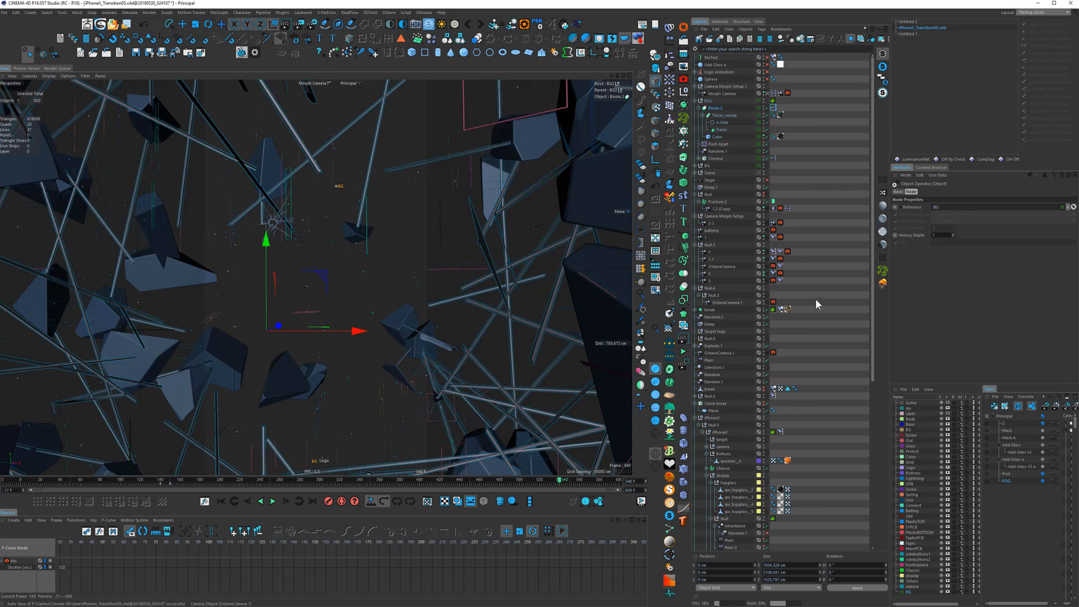
{"action": "left_click", "coordinate": [948, 593]}
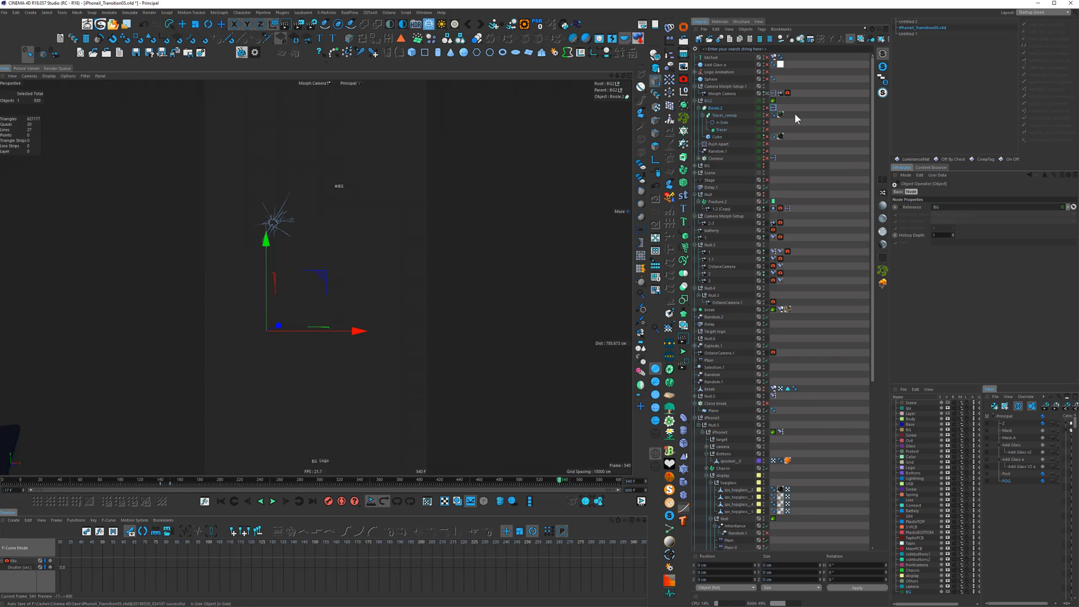
Reopen the Boole.2 graph to review its BG node, and delete the existing XPresso tag from Boole.2
{"action": "double_click", "coordinate": [774, 108]}
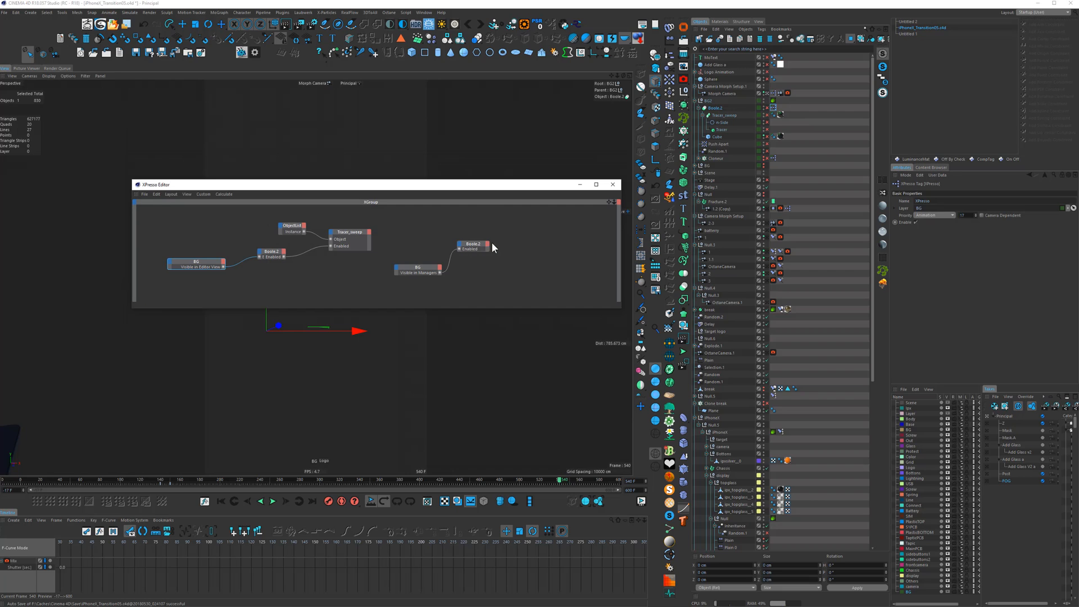
{"action": "left_click", "coordinate": [792, 144]}
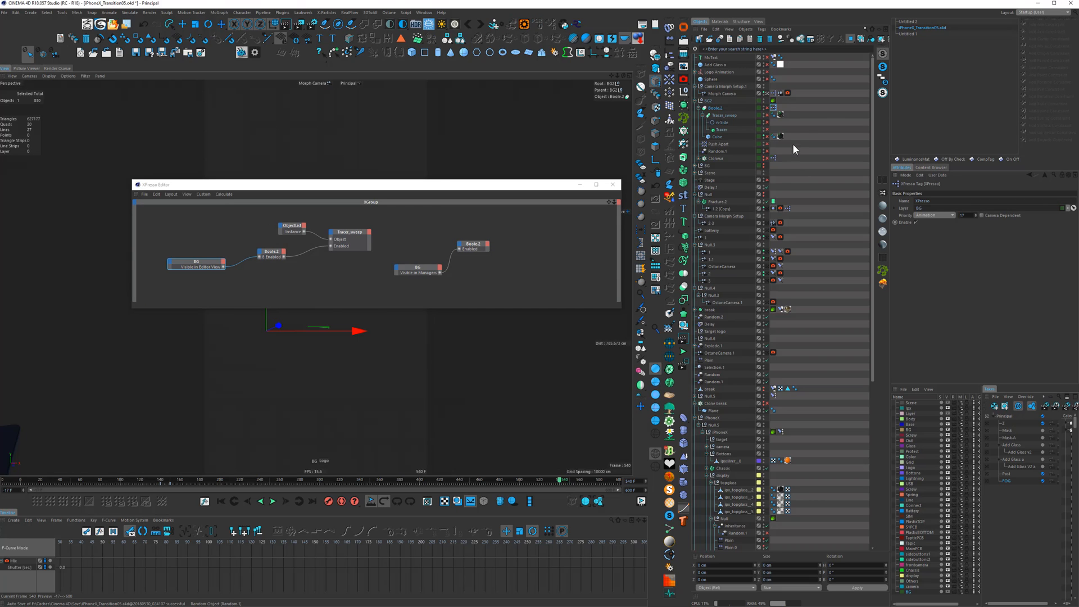
{"action": "left_click", "coordinate": [772, 110]}
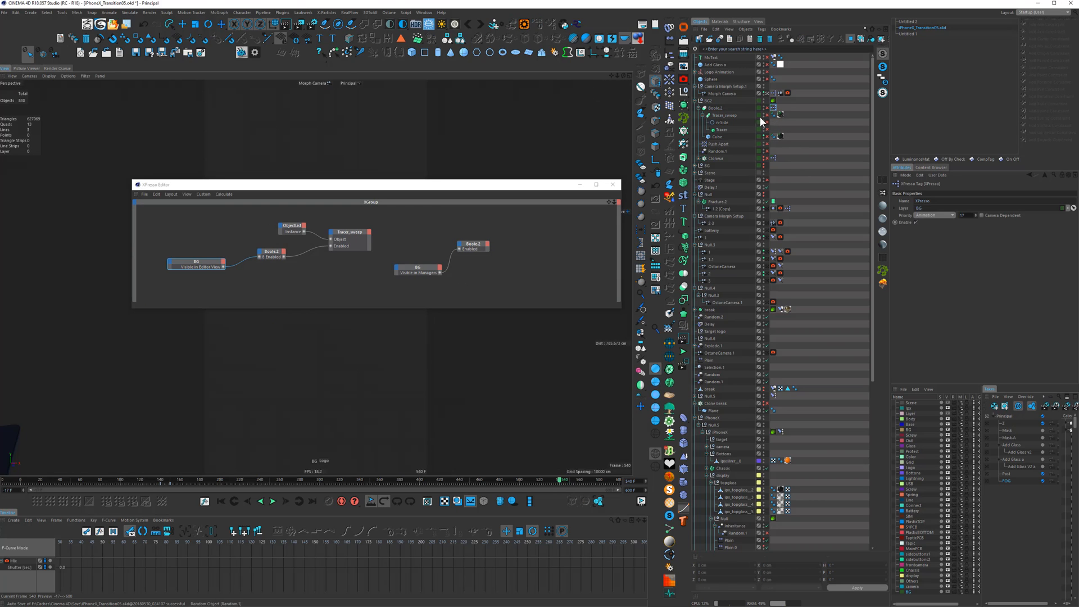
{"action": "left_click", "coordinate": [417, 270]}
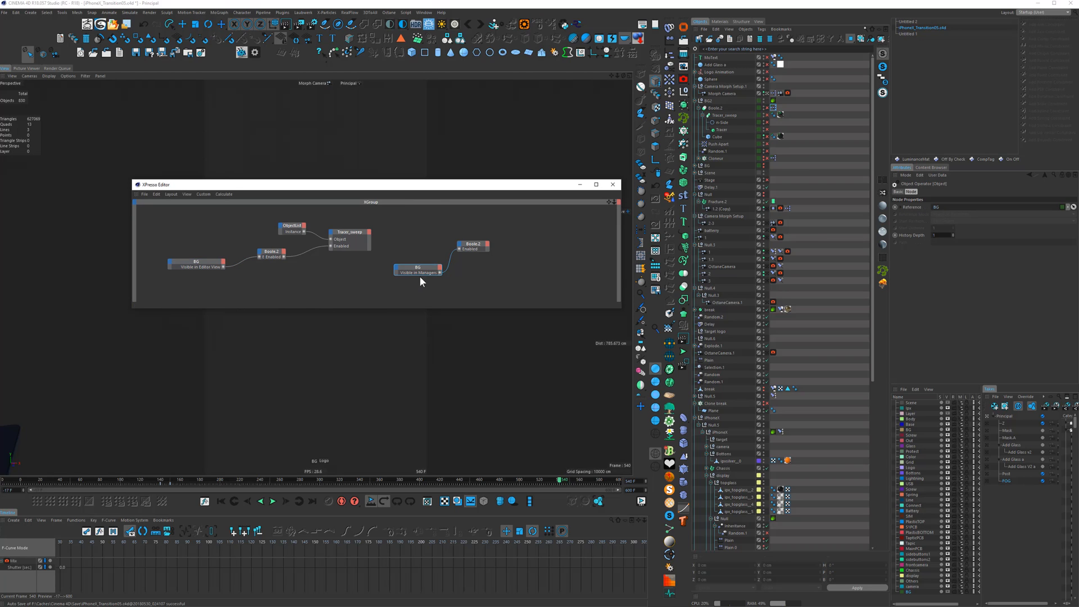
{"action": "left_click", "coordinate": [777, 113]}
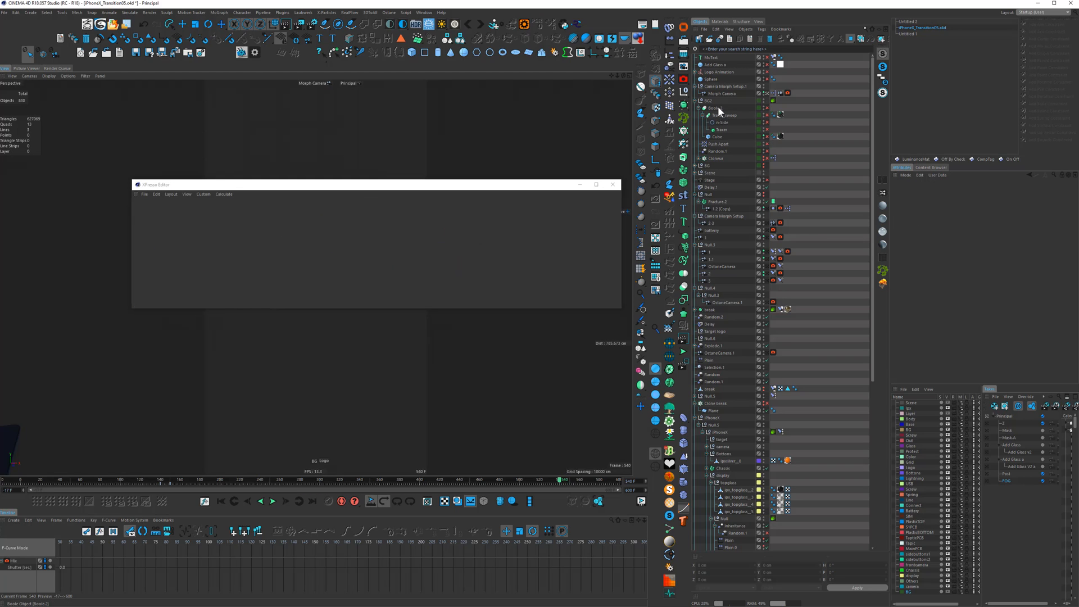
Attach a new XPresso tag to Boole.2 and add Boole.2 as a node in the empty graph
{"action": "right_click", "coordinate": [719, 108]}
{"action": "mouse_move", "coordinate": [733, 112]}
{"action": "left_click", "coordinate": [830, 313]}
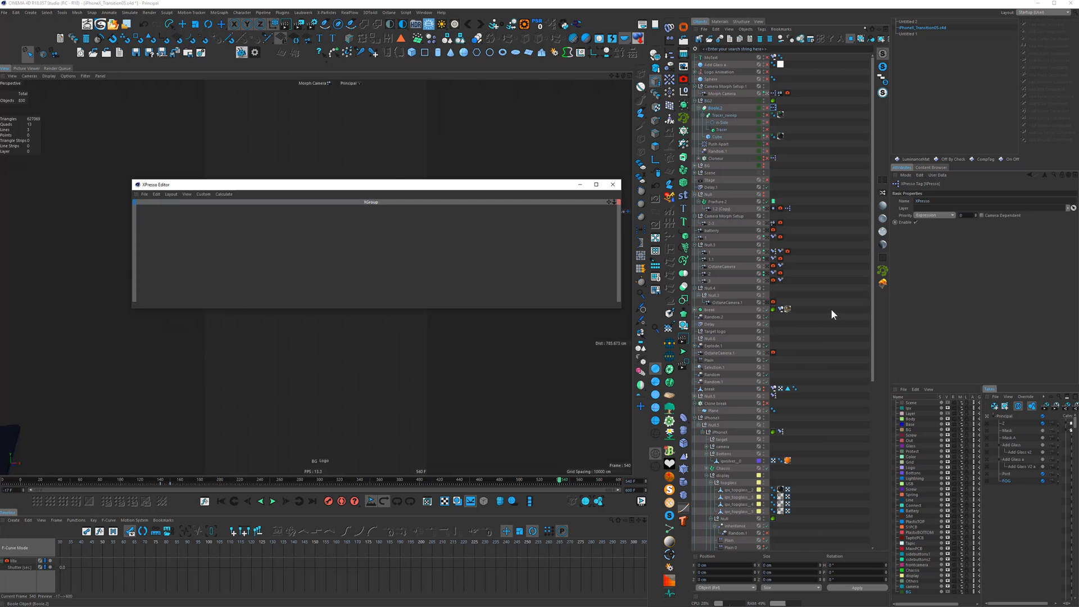
{"action": "right_click", "coordinate": [328, 231]}
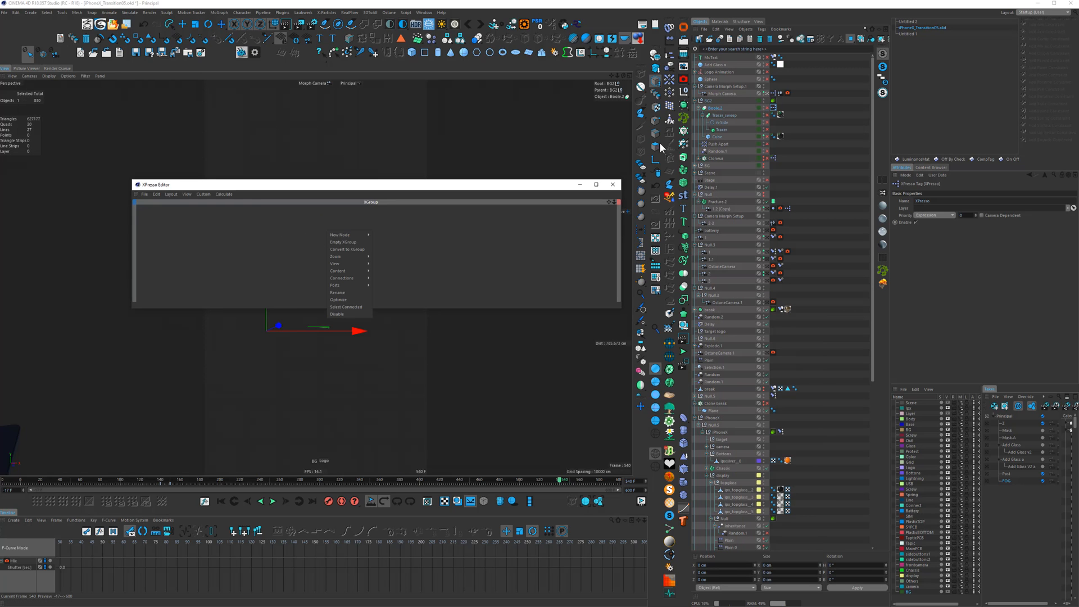
{"action": "left_click_drag", "start_coordinate": [715, 108], "coordinate": [325, 242]}
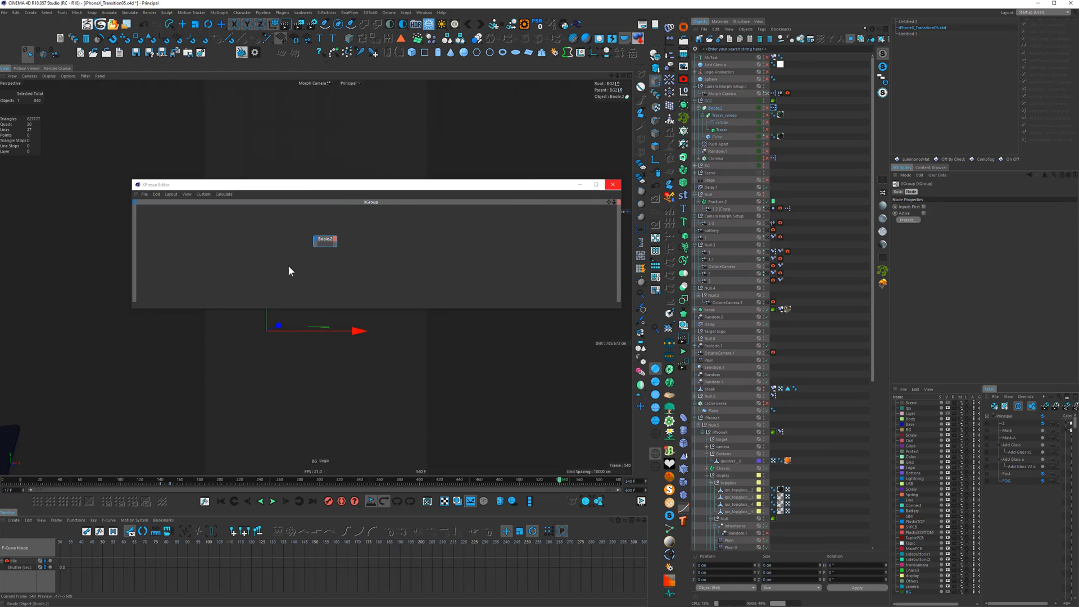
Expose the Enabled property on the new Boole.2 node and move the graph window clear of the object hierarchy
{"action": "left_click", "coordinate": [715, 108]}
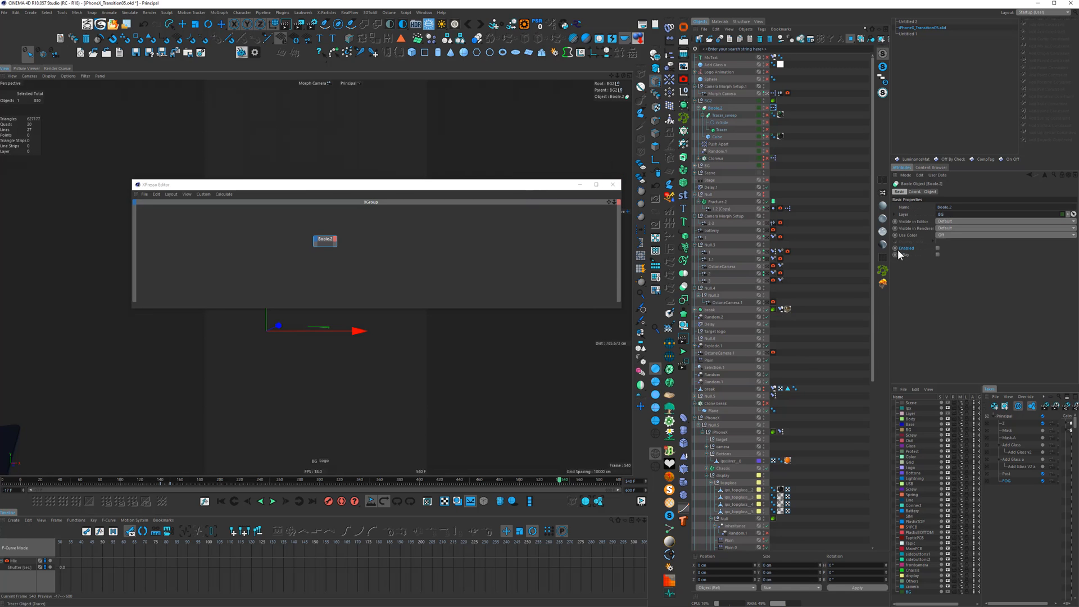
{"action": "left_click_drag", "start_coordinate": [899, 248], "coordinate": [248, 241]}
{"action": "left_click_drag", "start_coordinate": [371, 184], "coordinate": [505, 207]}
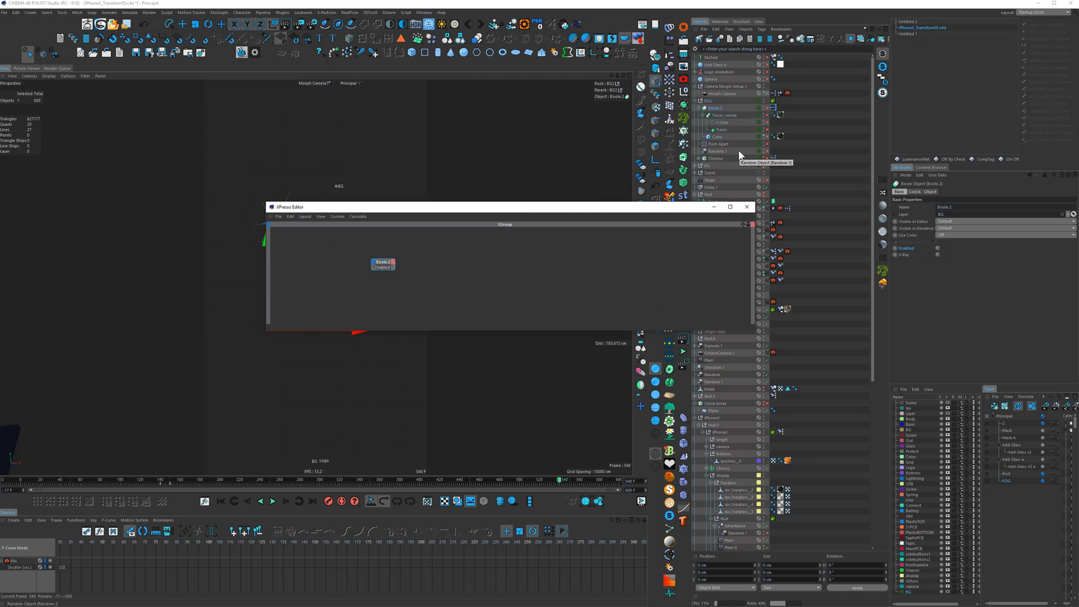
{"action": "left_click_drag", "start_coordinate": [678, 209], "coordinate": [259, 119]}
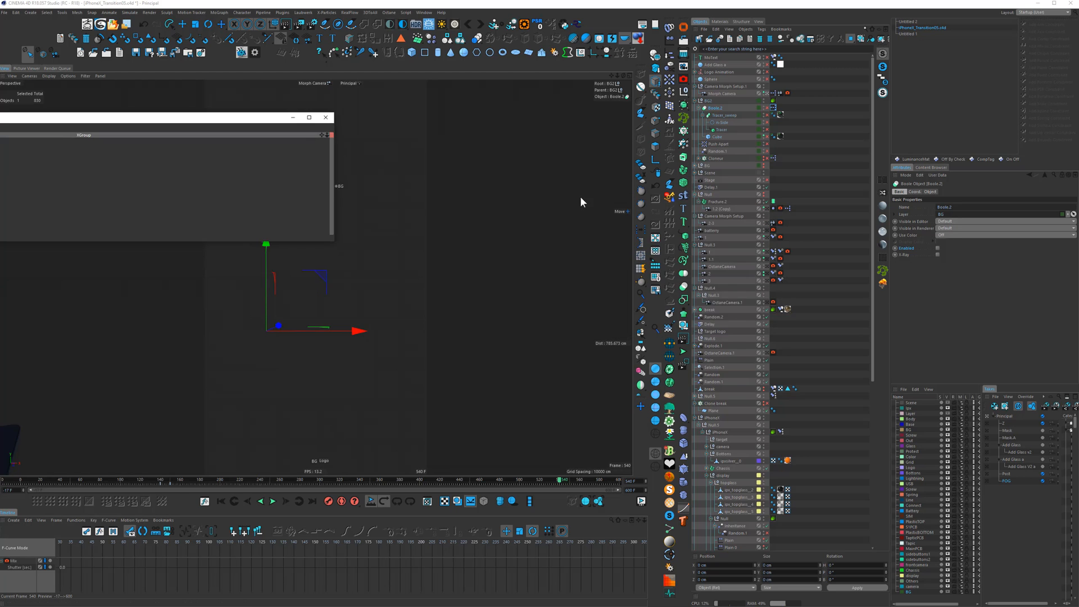
Undo the latest edits to Boole.2's XPresso graph, including the Enabled port and the Boole.2 node
{"action": "left_click", "coordinate": [656, 188]}
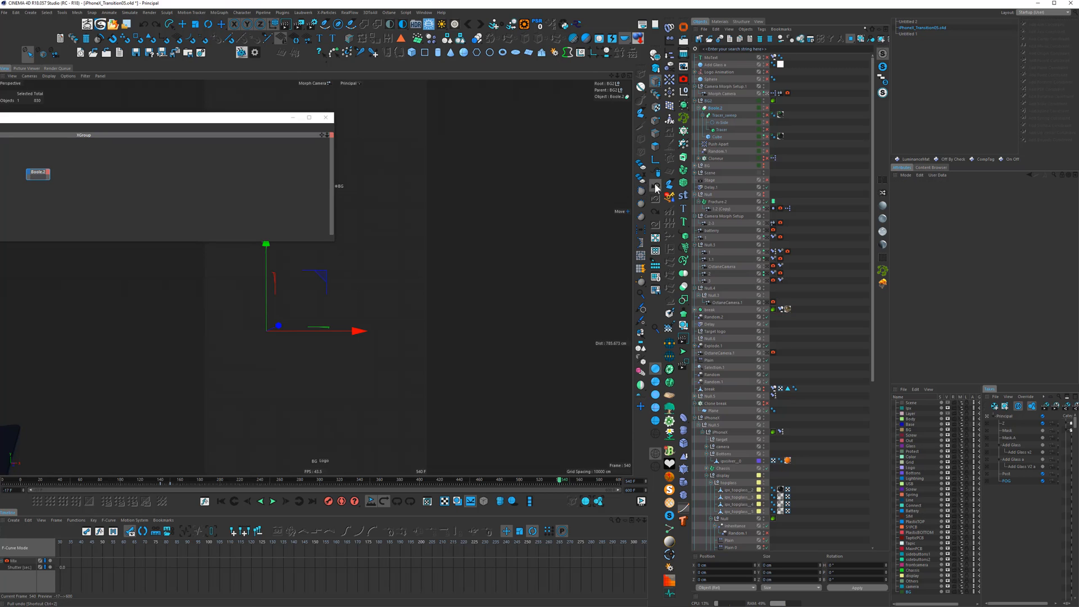
{"action": "left_click", "coordinate": [656, 189]}
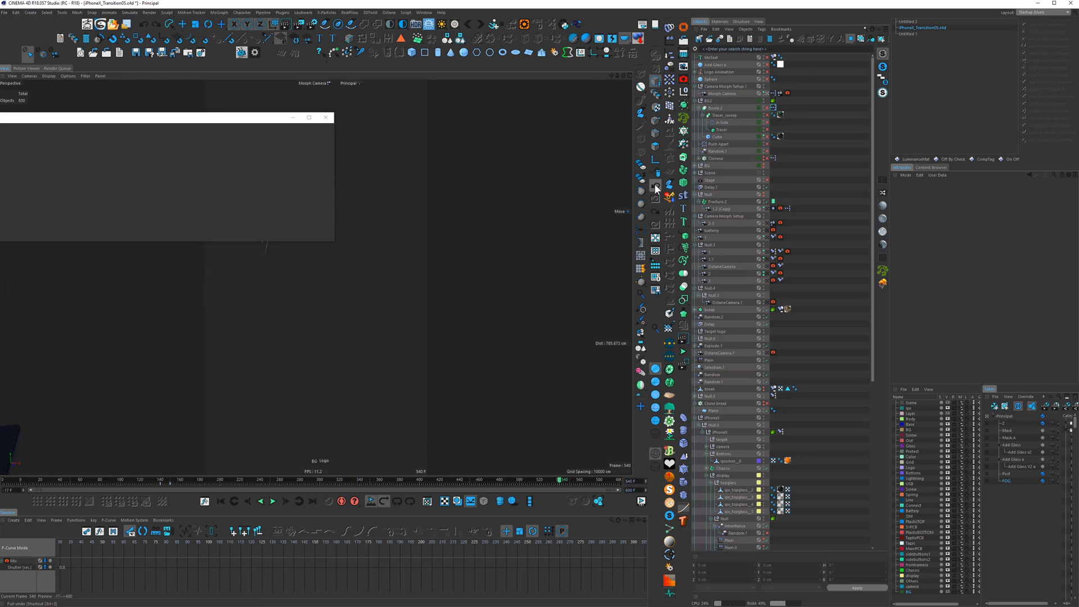
{"action": "left_click", "coordinate": [655, 189]}
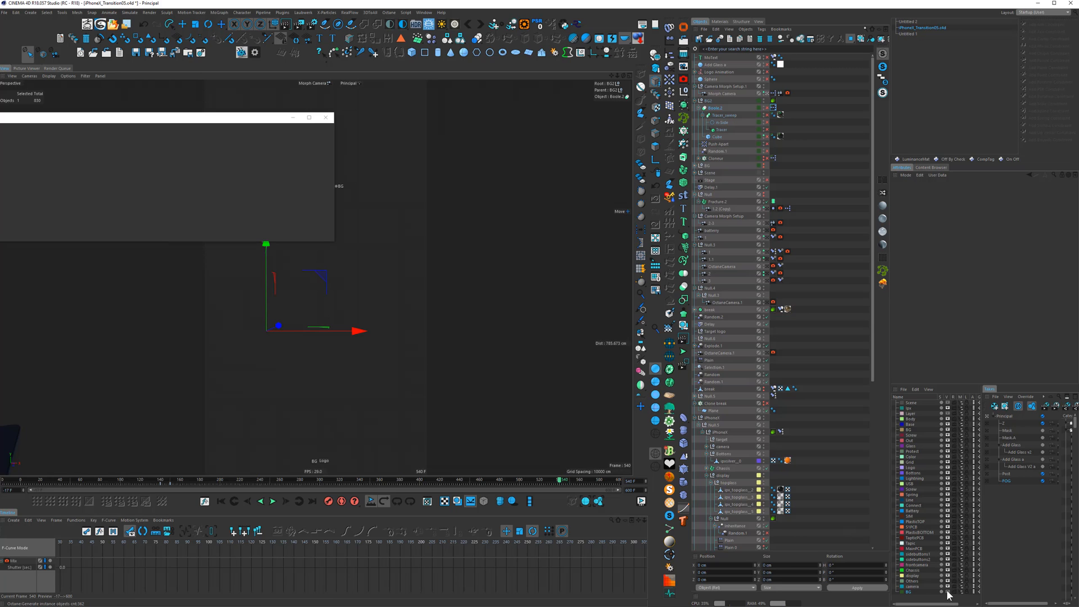
{"action": "left_click", "coordinate": [778, 113]}
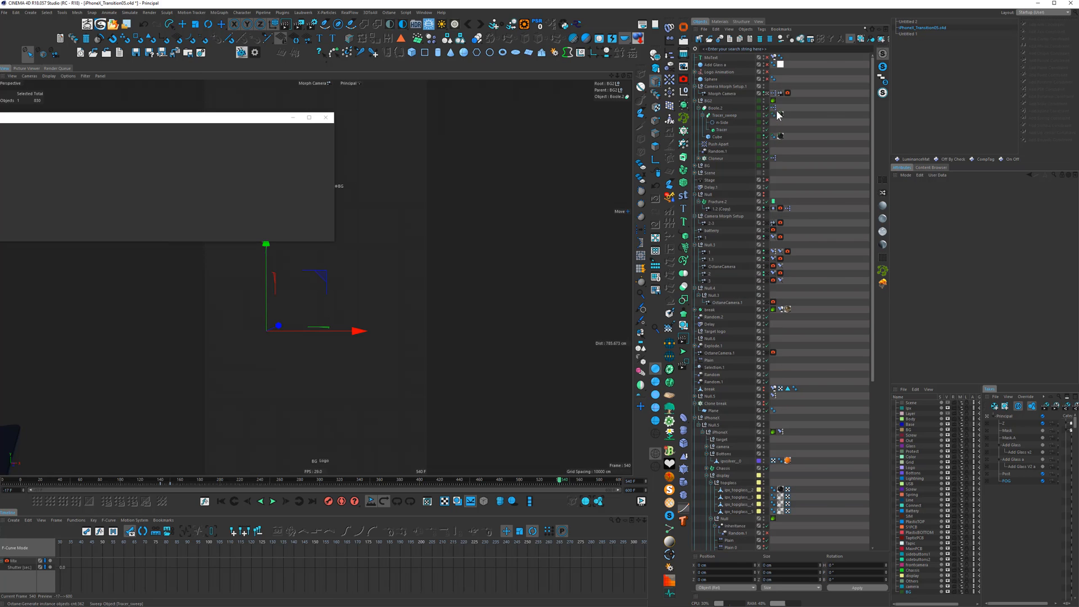
Attach a fresh XPresso tag to Boole.2 and build a Boole.2 node with an Enabled output in its graph
{"action": "right_click", "coordinate": [724, 109]}
{"action": "mouse_move", "coordinate": [775, 115]}
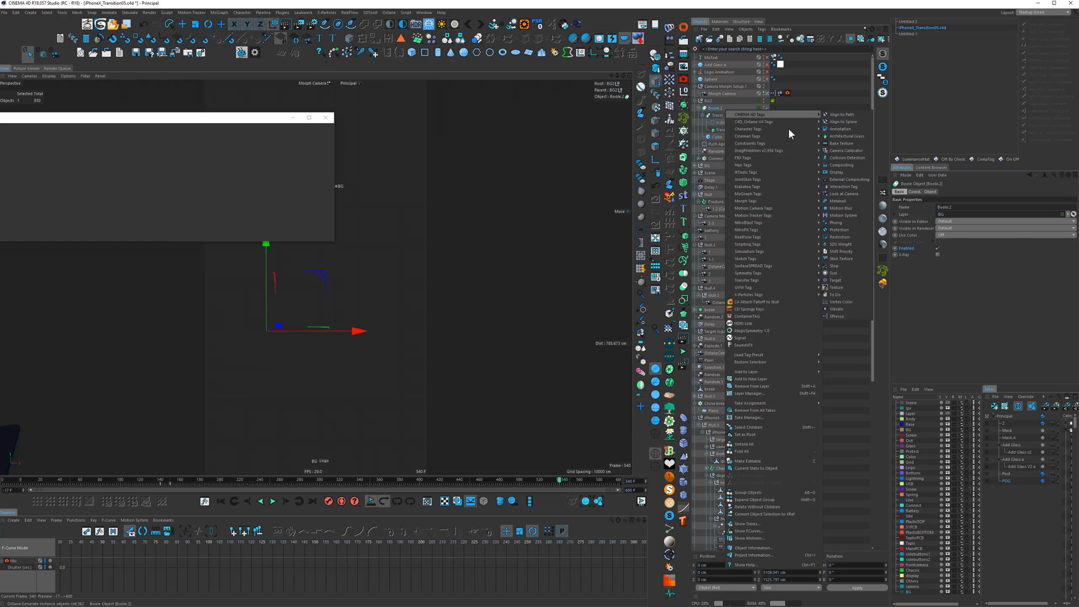
{"action": "left_click", "coordinate": [831, 315]}
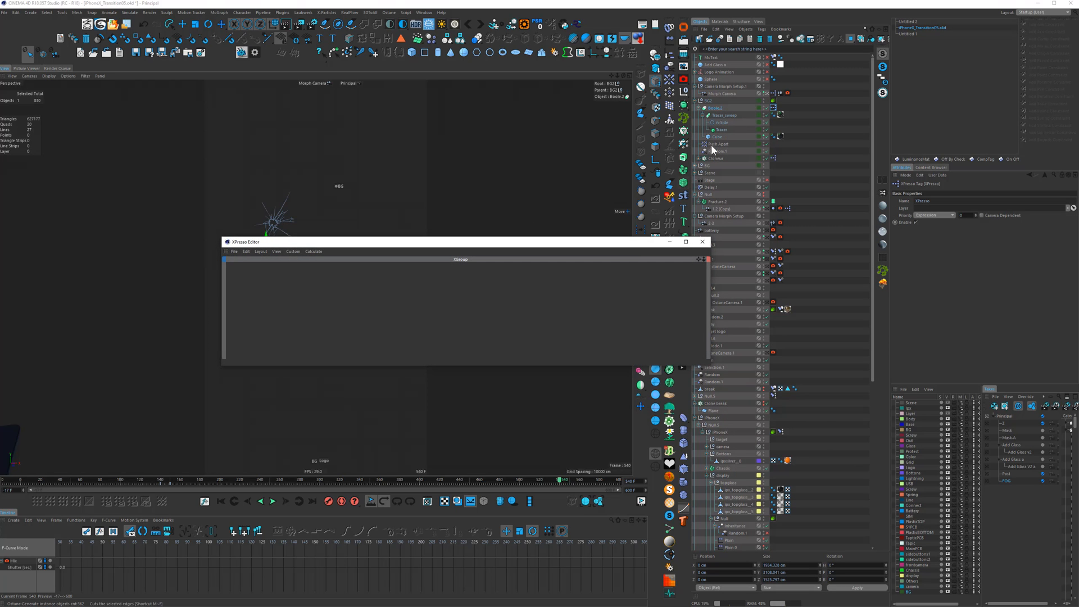
{"action": "left_click_drag", "start_coordinate": [357, 319], "coordinate": [357, 318]}
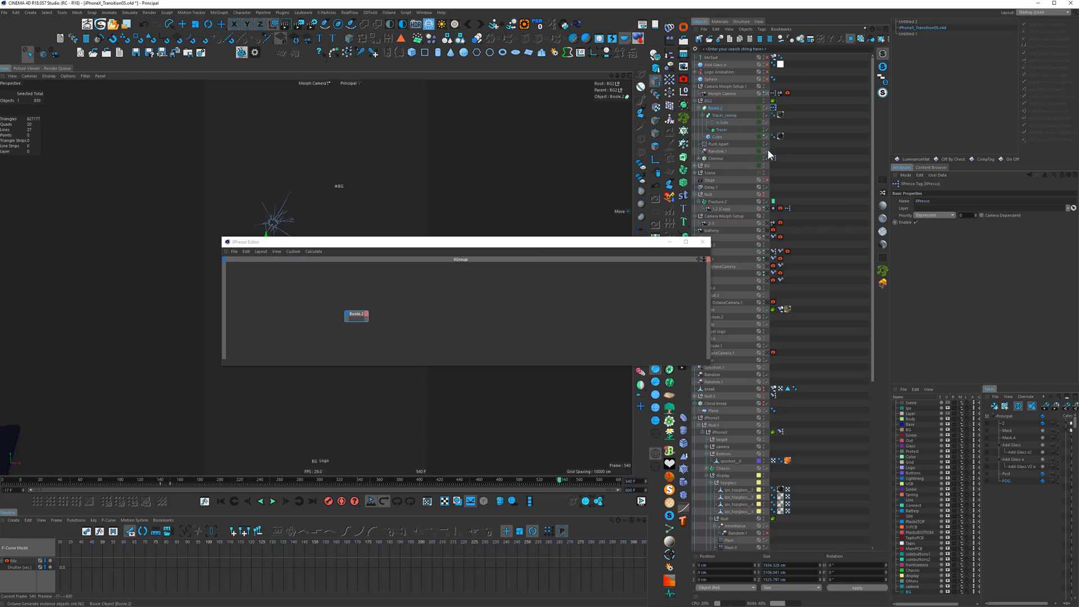
{"action": "left_click", "coordinate": [723, 110]}
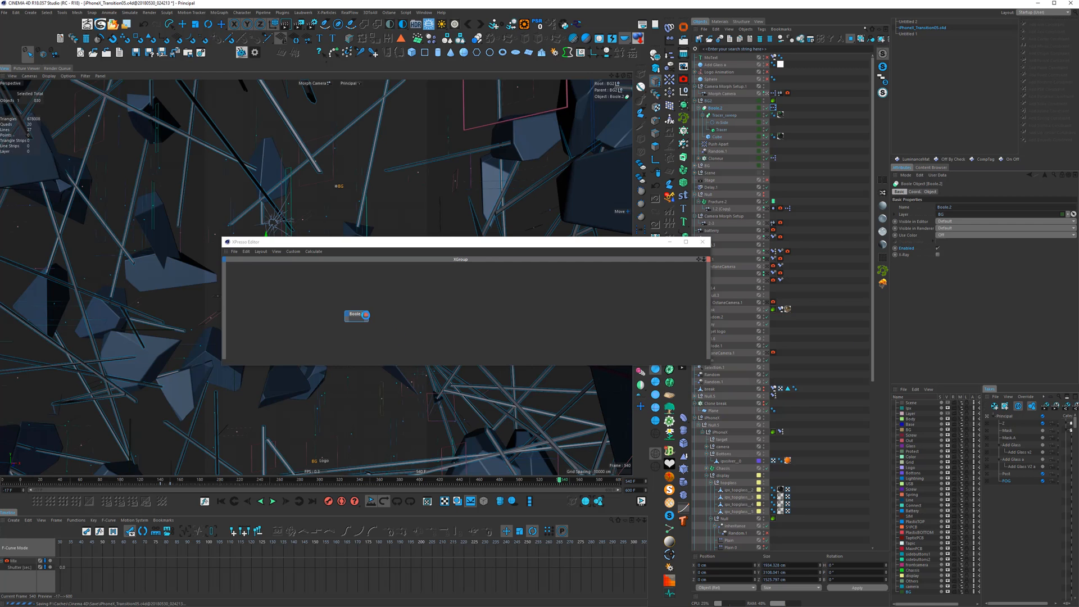
{"action": "left_click_drag", "start_coordinate": [365, 314], "coordinate": [314, 318]}
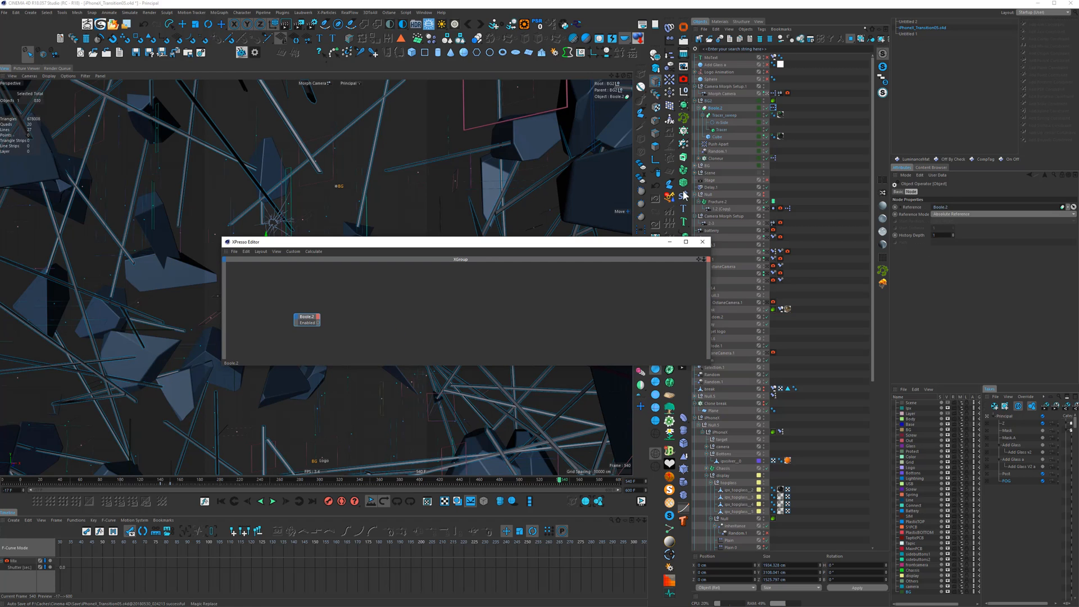
{"action": "right_click", "coordinate": [533, 288]}
{"action": "mouse_move", "coordinate": [559, 293]}
{"action": "mouse_move", "coordinate": [597, 291]}
{"action": "mouse_move", "coordinate": [635, 292]}
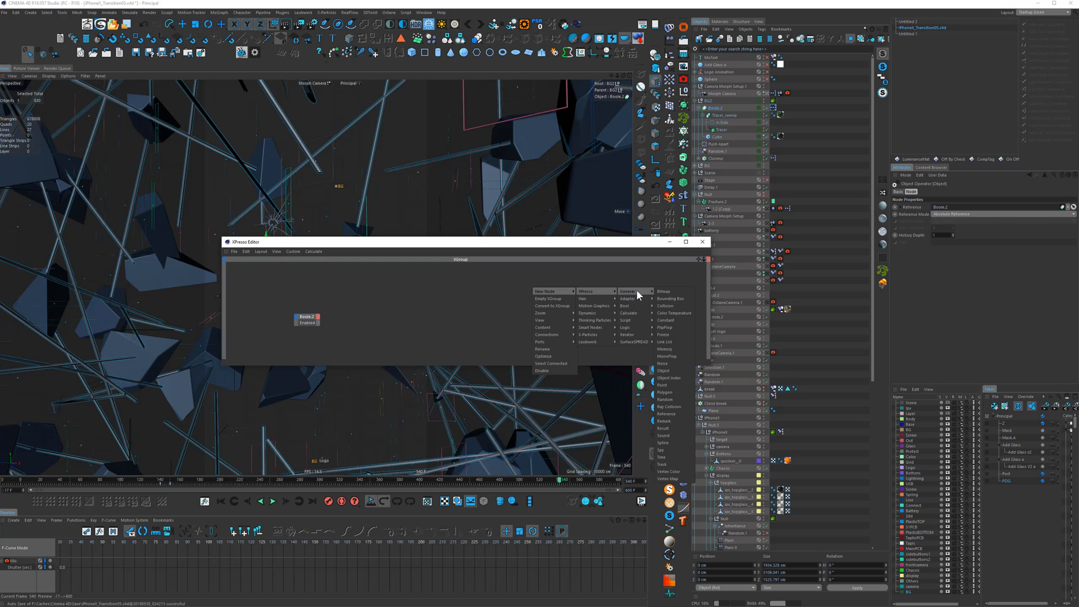
{"action": "left_click", "coordinate": [366, 308]}
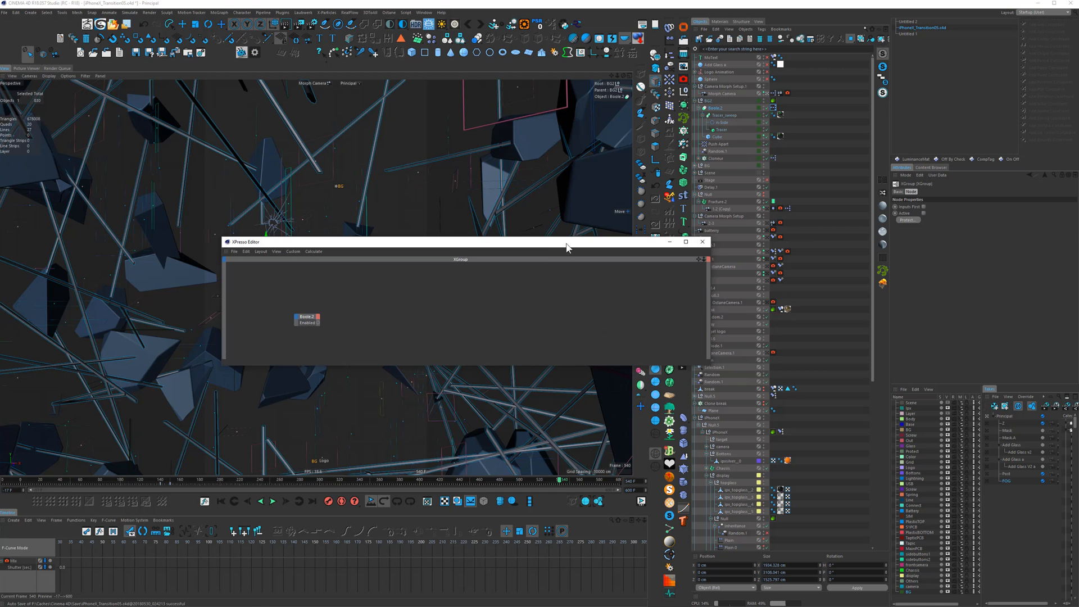
Add the Cloneur object to the graph and link Boole.2's Enabled output to Cloneur's Enabled input
{"action": "left_click_drag", "start_coordinate": [567, 244], "coordinate": [503, 81]}
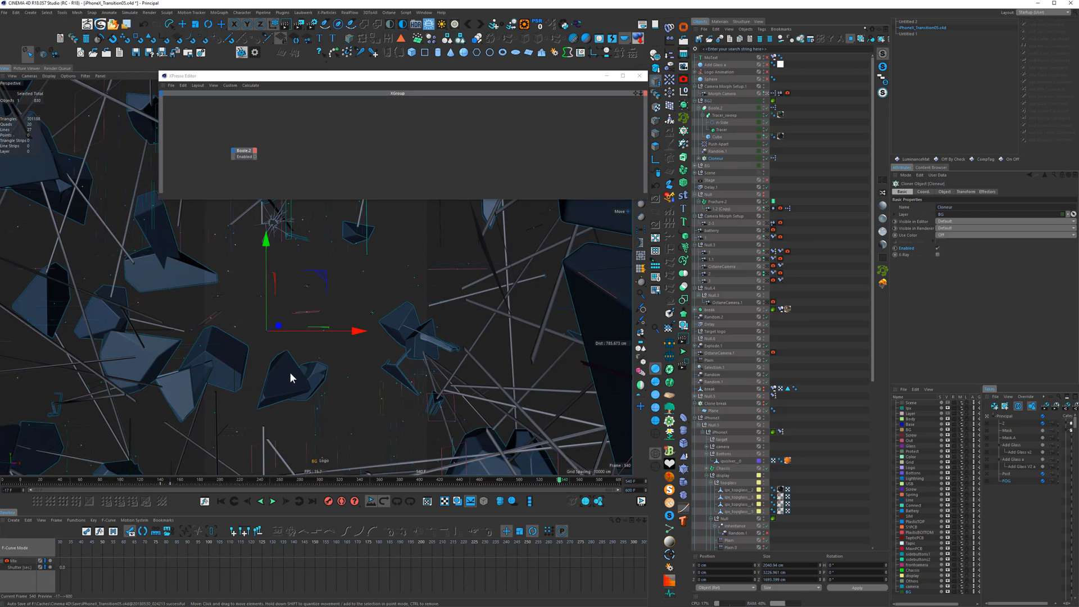
{"action": "left_click", "coordinate": [716, 159]}
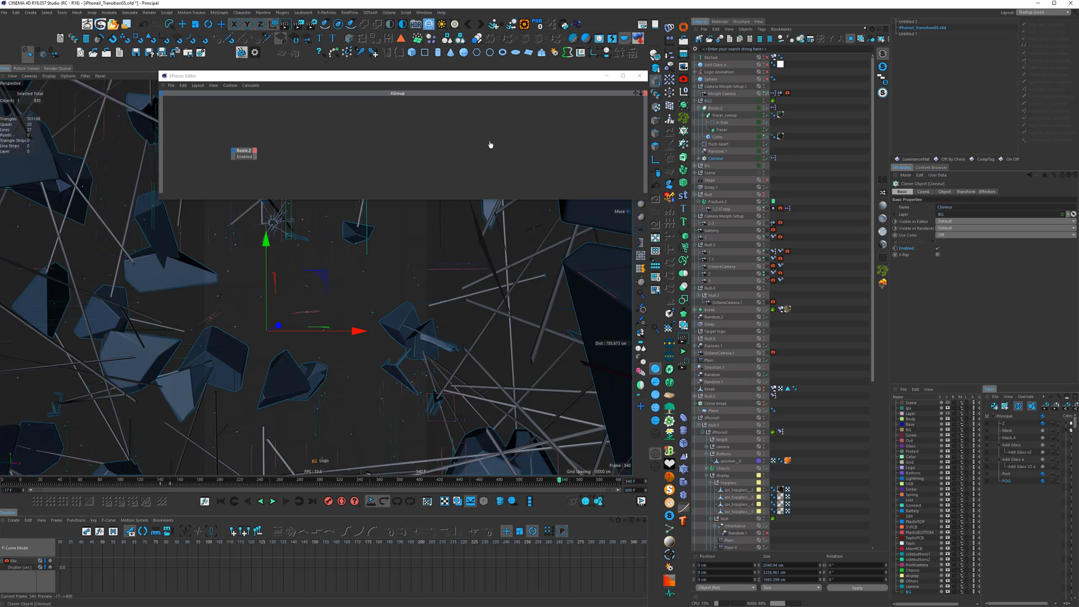
{"action": "left_click_drag", "start_coordinate": [490, 144], "coordinate": [489, 142]}
{"action": "left_click_drag", "start_coordinate": [255, 157], "coordinate": [480, 143]}
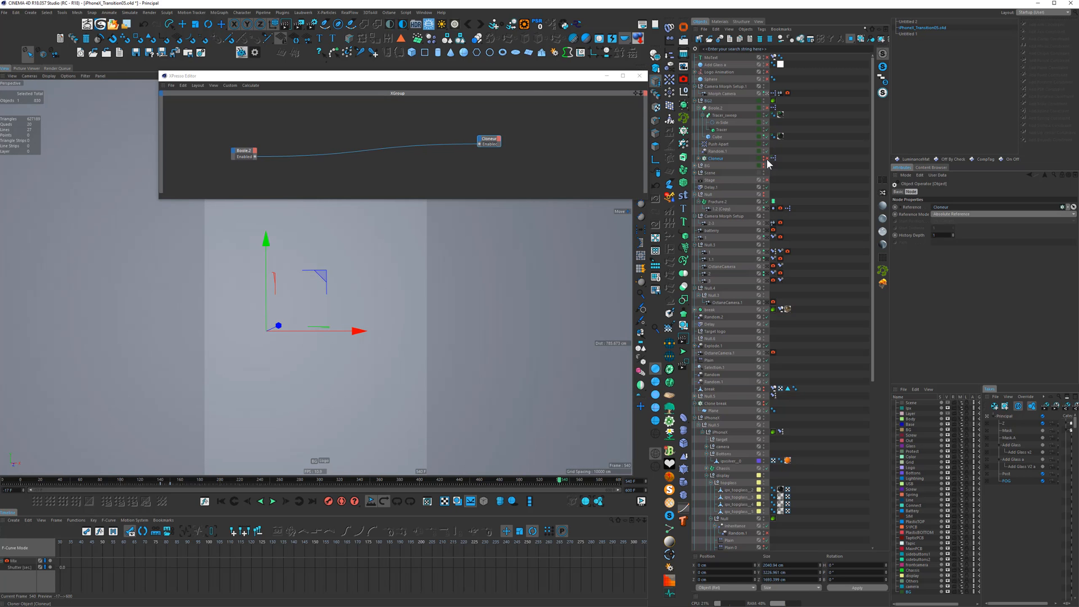
Expand the BG group in the hierarchy and switch Boole.2 on to test its link to Cloneur
{"action": "left_click", "coordinate": [696, 166]}
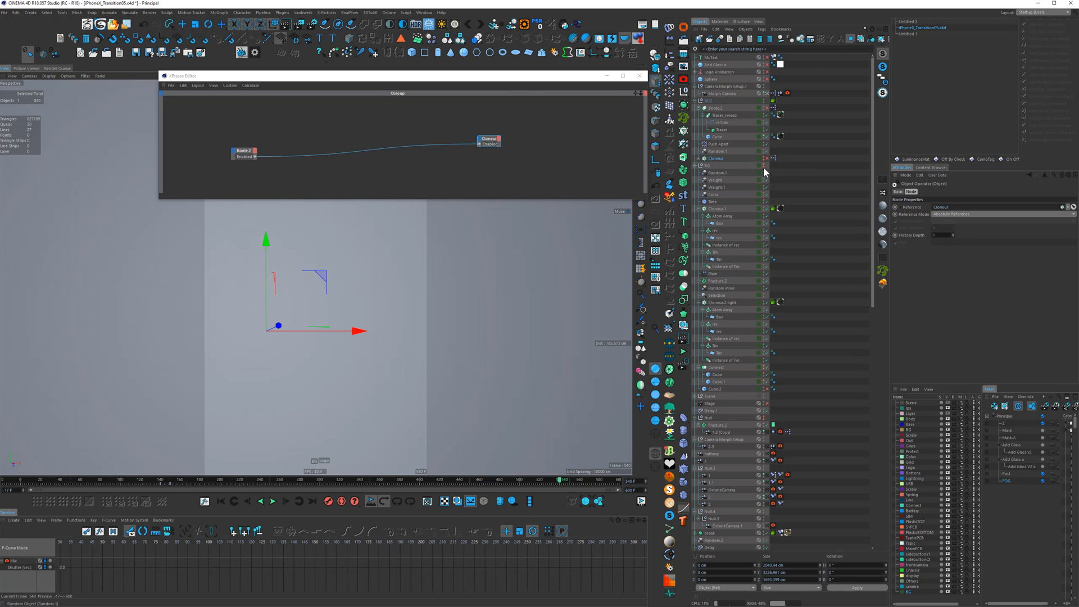
{"action": "left_click", "coordinate": [768, 108]}
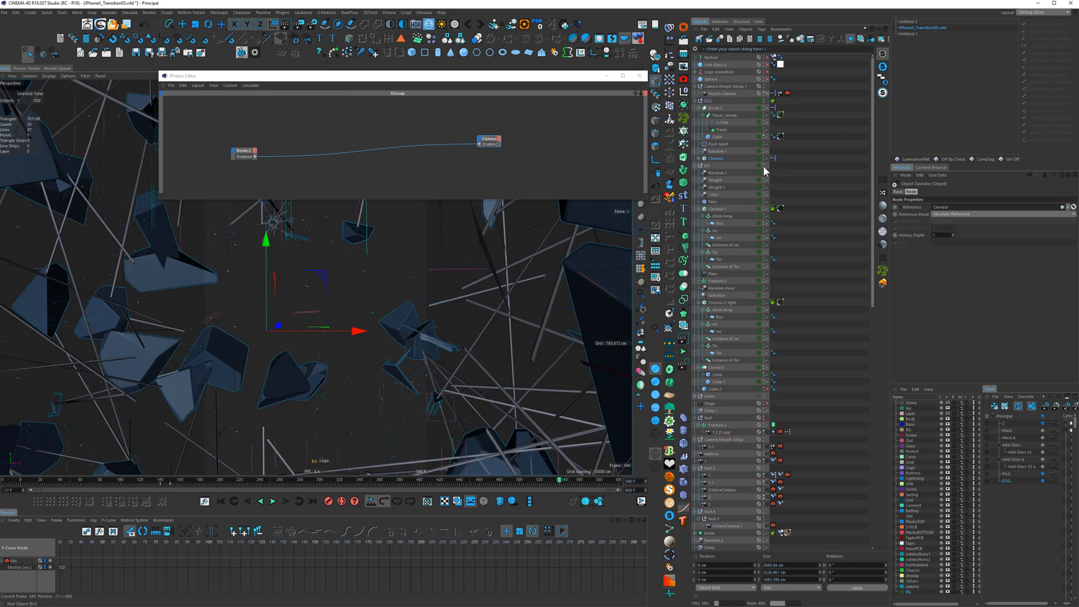
Open Cloneur's XPresso graph and inspect its Range Mapper chain, the expanded Cloneur node's ports, and the ObjectList entries
{"action": "left_click", "coordinate": [773, 159]}
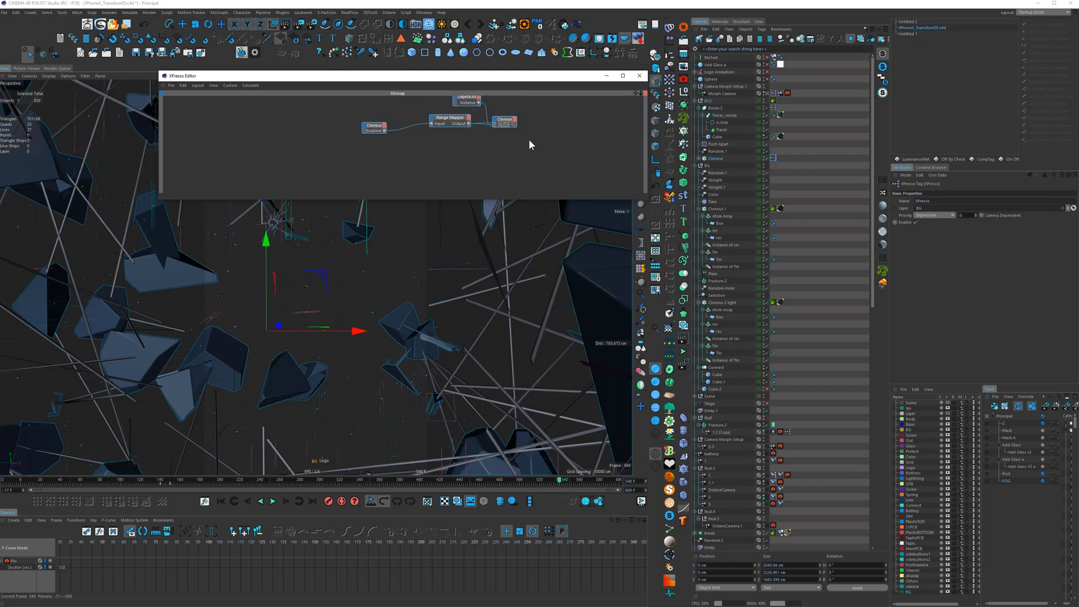
{"action": "left_click_drag", "start_coordinate": [510, 159], "coordinate": [511, 175]}
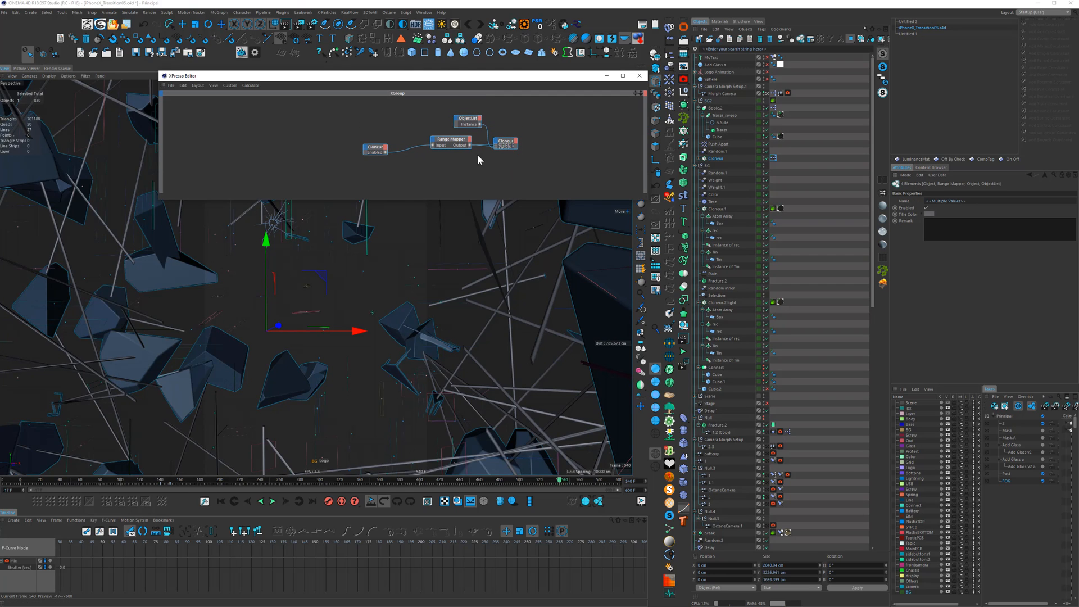
{"action": "left_click", "coordinate": [512, 161]}
{"action": "left_click_drag", "start_coordinate": [521, 157], "coordinate": [546, 159]}
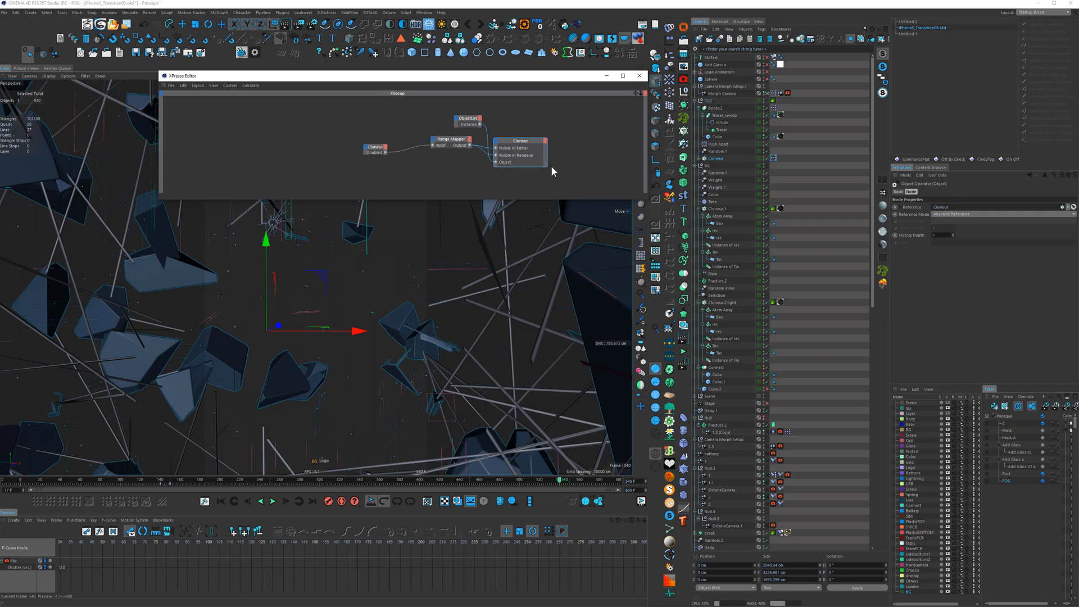
{"action": "left_click", "coordinate": [467, 119]}
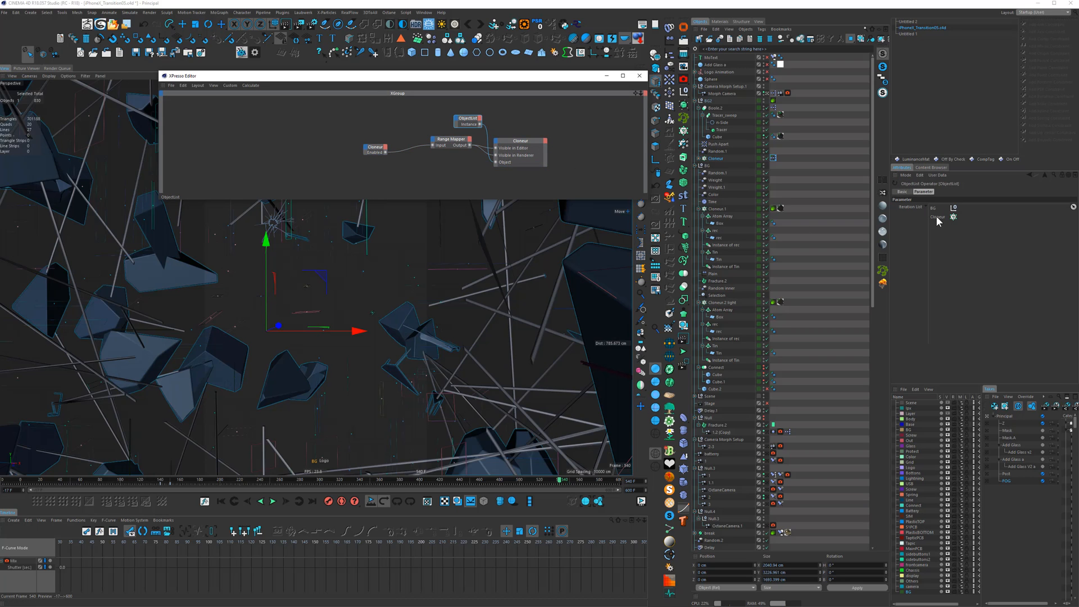
{"action": "left_click", "coordinate": [371, 146]}
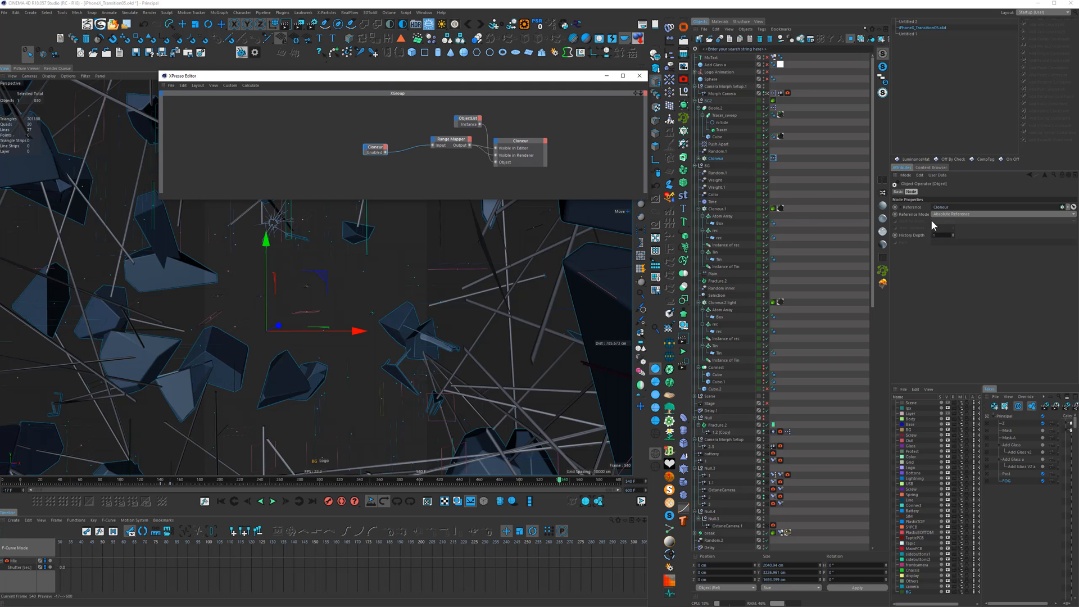
Reopen Boole.2's XPresso graph and switch Boole.2 off to test its link to Cloneur
{"action": "left_click", "coordinate": [773, 108]}
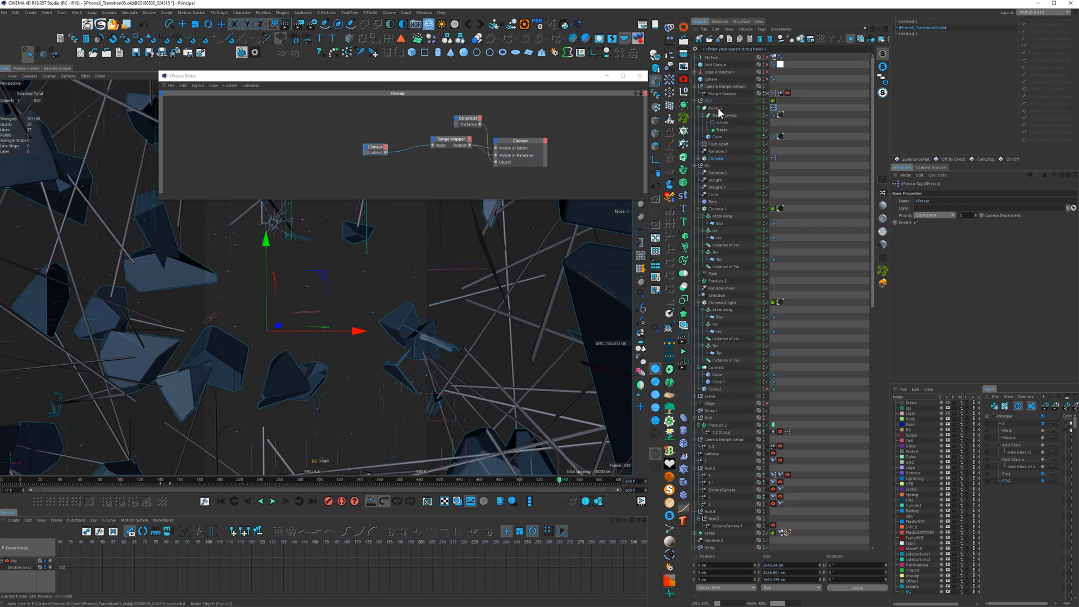
{"action": "left_click", "coordinate": [774, 108]}
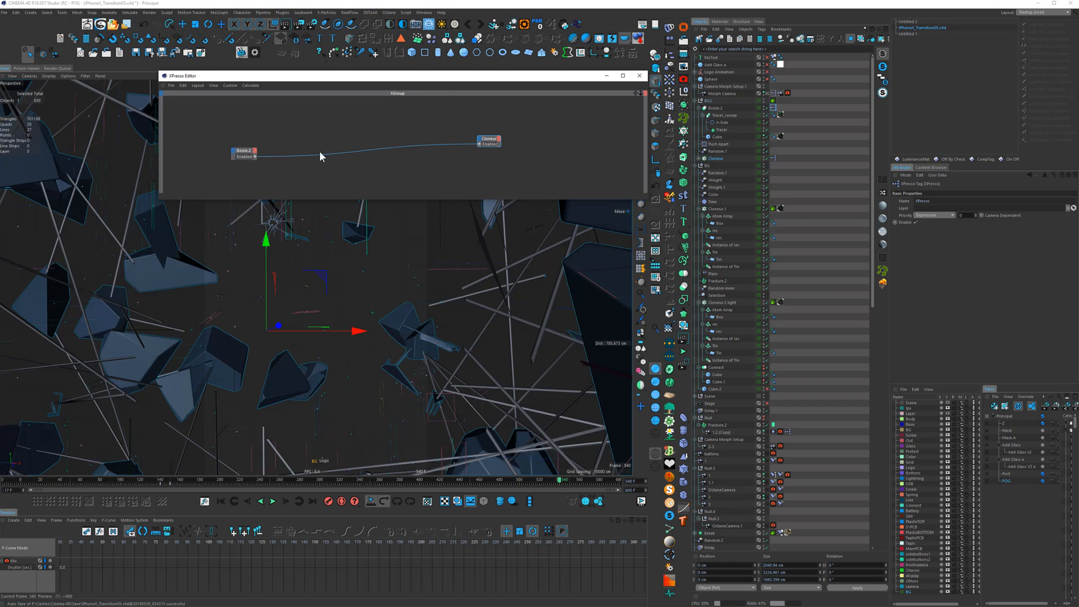
{"action": "left_click", "coordinate": [767, 108]}
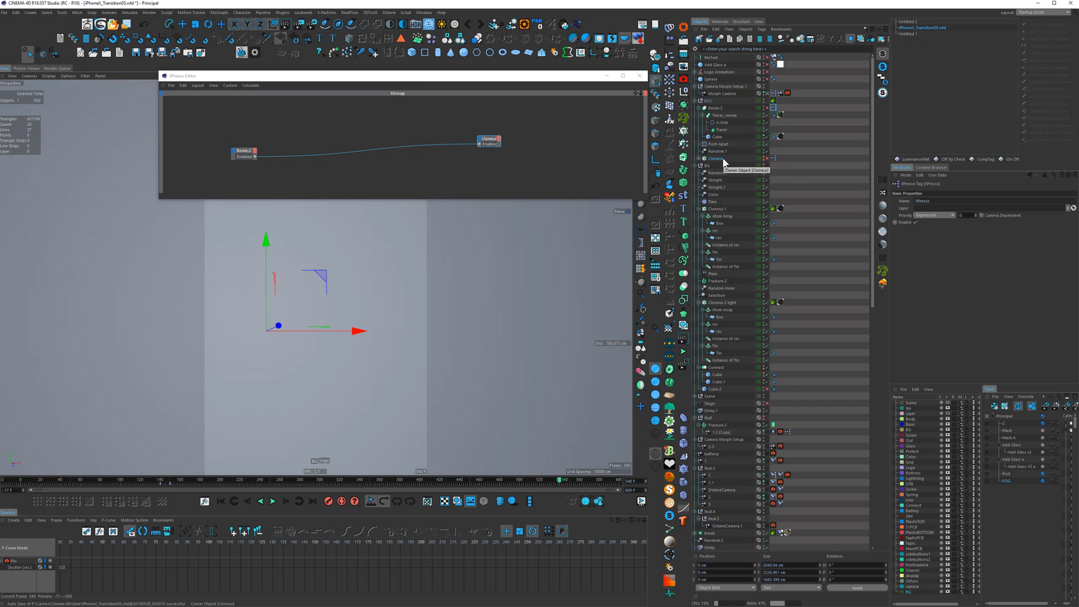
Add the Cube under Boole.2 as a node with an Enabled input and link Boole.2's Enabled output to it
{"action": "left_click", "coordinate": [716, 136]}
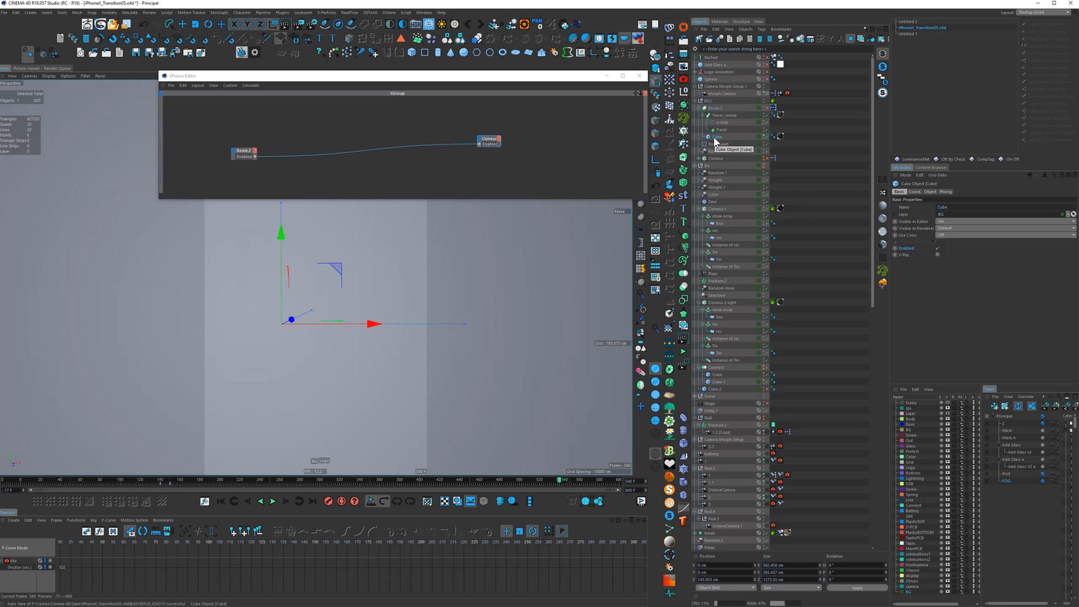
{"action": "left_click", "coordinate": [772, 137]}
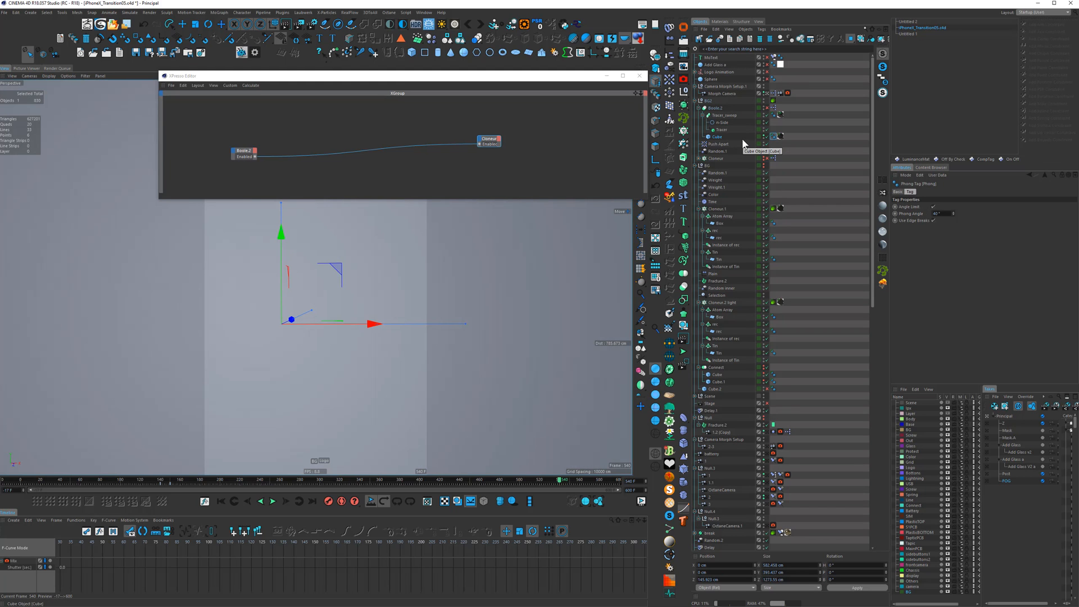
{"action": "left_click_drag", "start_coordinate": [741, 138], "coordinate": [494, 158]}
{"action": "left_click", "coordinate": [718, 137]}
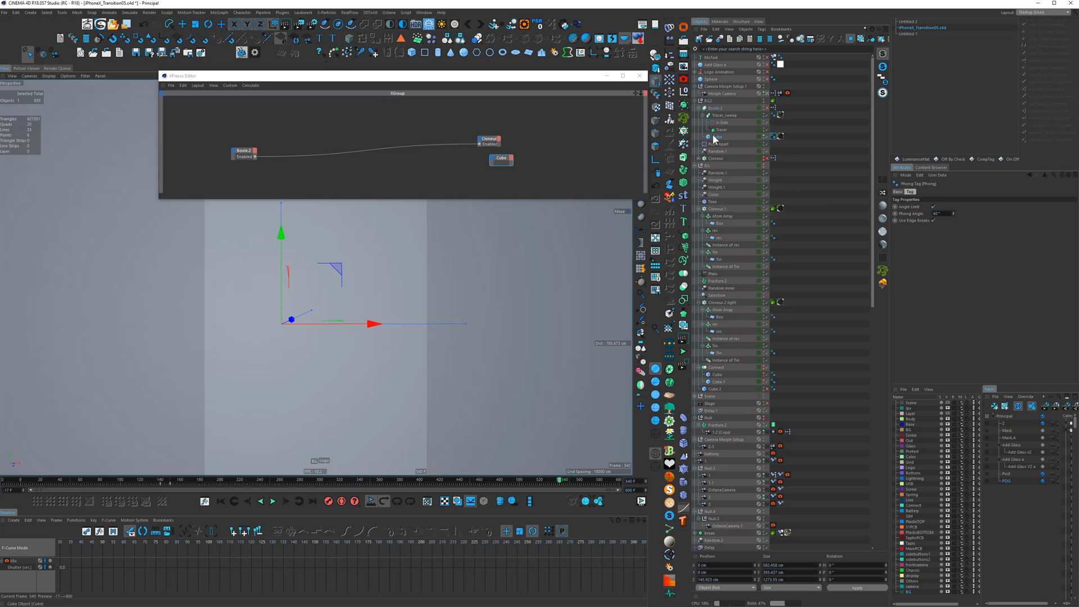
{"action": "left_click_drag", "start_coordinate": [907, 251], "coordinate": [499, 163]}
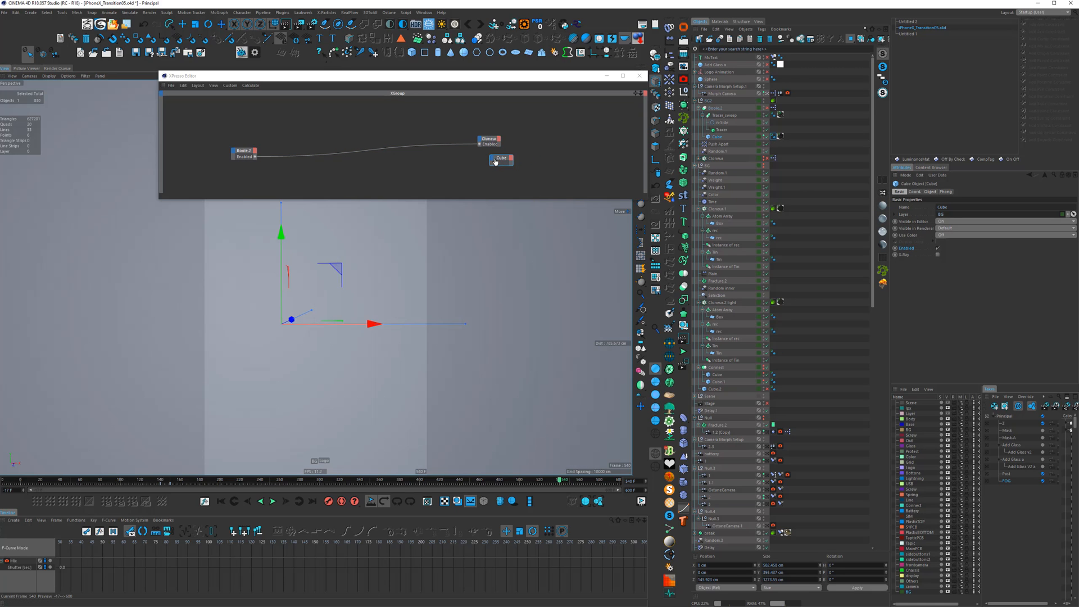
{"action": "left_click", "coordinate": [255, 154]}
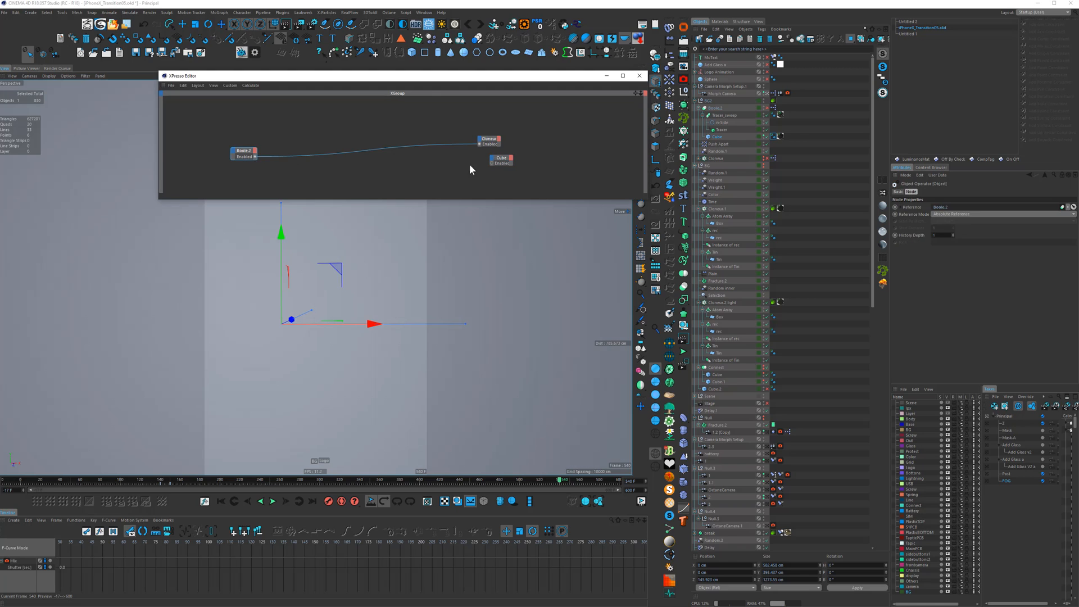
{"action": "left_click_drag", "start_coordinate": [254, 159], "coordinate": [491, 163]}
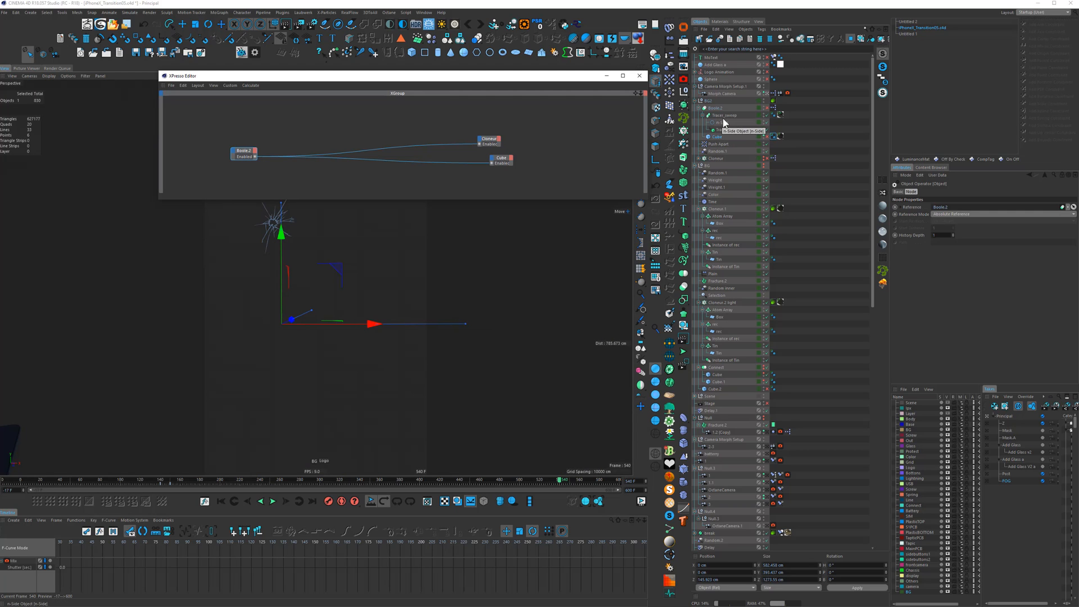
Add Tracer_sweep as a node driven by Boole.2's Enabled output, and switch Boole.2 on to test the links
{"action": "left_click", "coordinate": [725, 115]}
{"action": "left_click_drag", "start_coordinate": [492, 182], "coordinate": [492, 182]}
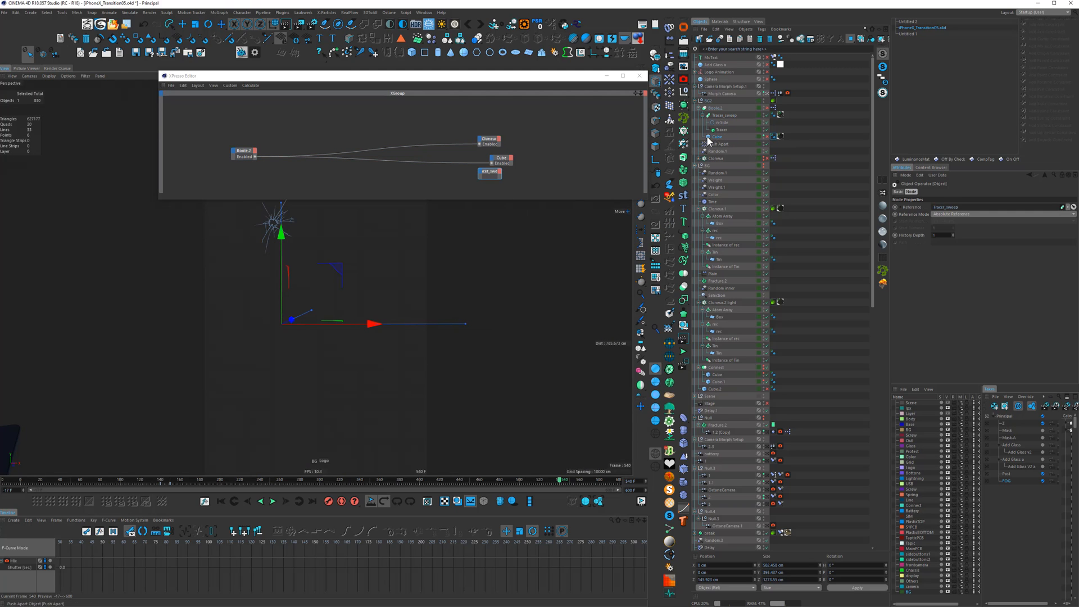
{"action": "left_click", "coordinate": [722, 116]}
{"action": "left_click_drag", "start_coordinate": [906, 249], "coordinate": [256, 156]}
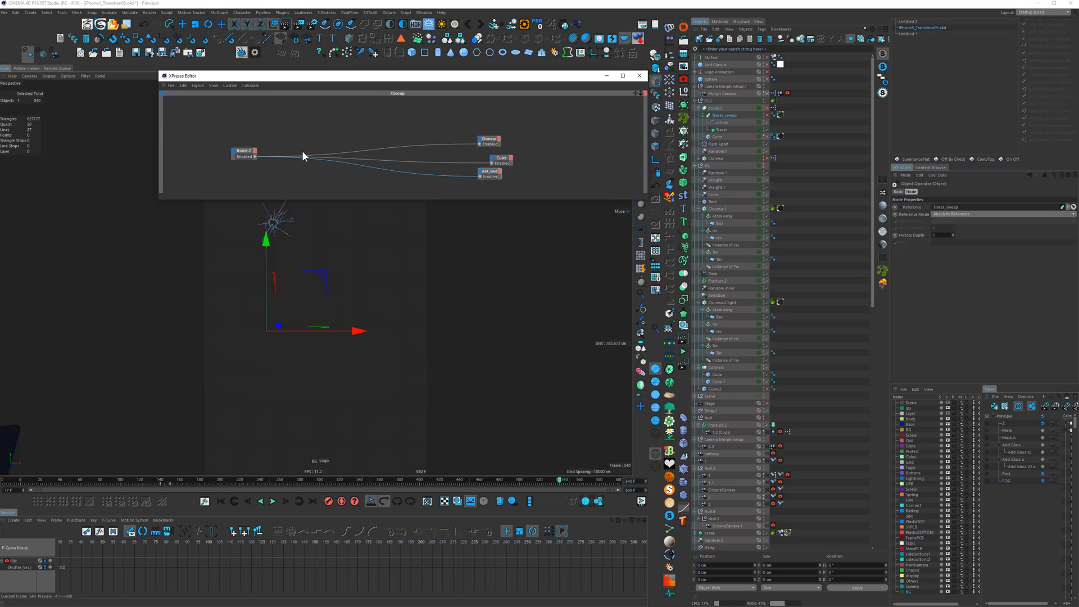
{"action": "left_click", "coordinate": [766, 109]}
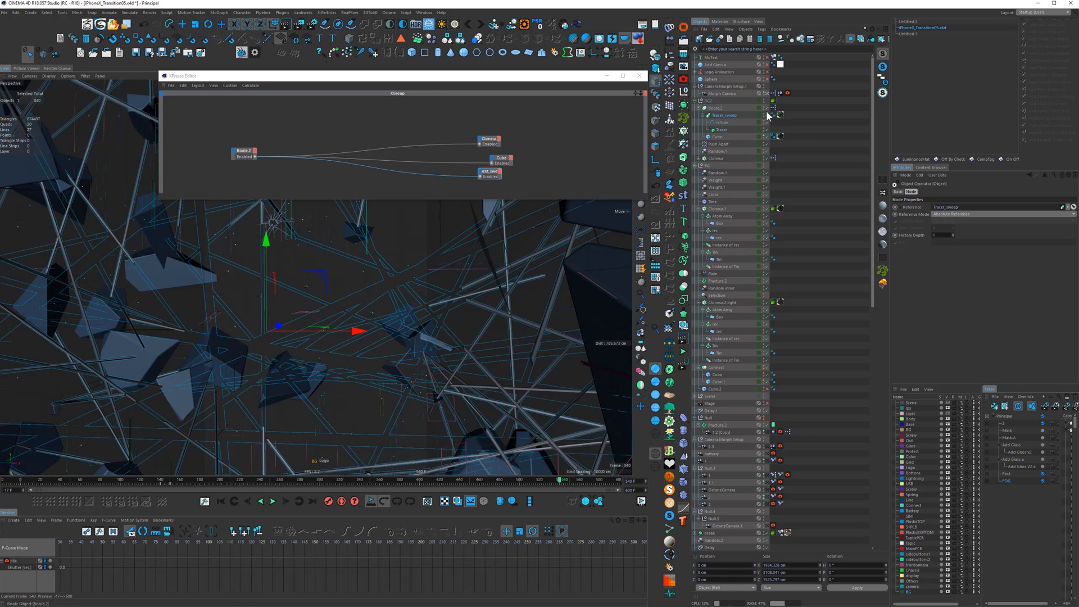
Delete the Cube and Tracer_sweep nodes from Boole.2's graph
{"action": "left_click_drag", "start_coordinate": [471, 184], "coordinate": [547, 150]}
{"action": "key", "text": "Delete"}
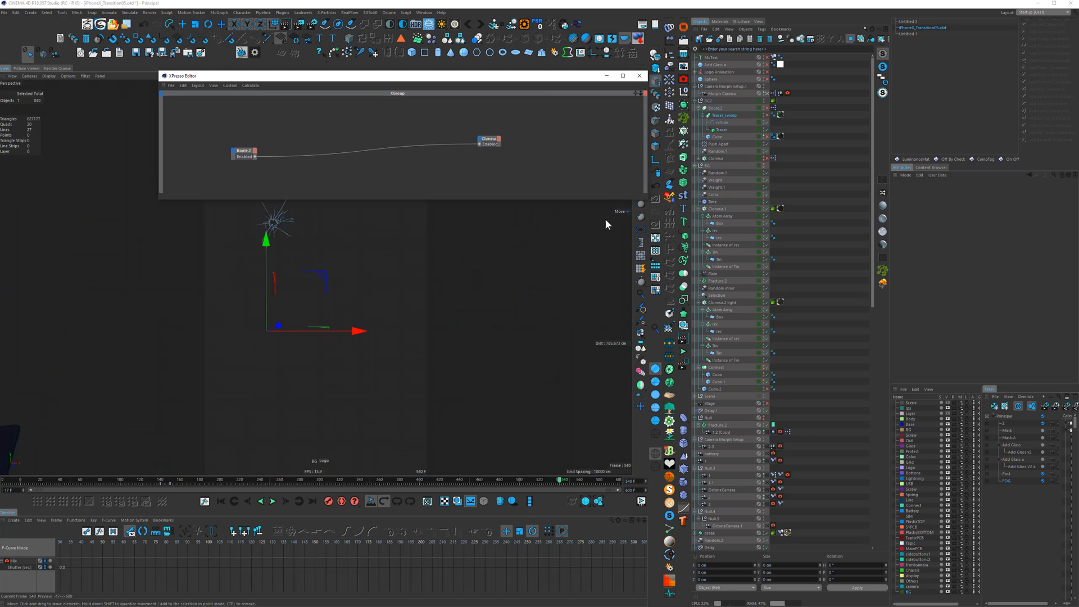
Add an ObjectList iterator node to Boole.2's graph, lock its attributes, and put Tracer_sweep and the Cube in its Iteration List
{"action": "right_click", "coordinate": [455, 133]}
{"action": "mouse_move", "coordinate": [472, 133]}
{"action": "mouse_move", "coordinate": [531, 136]}
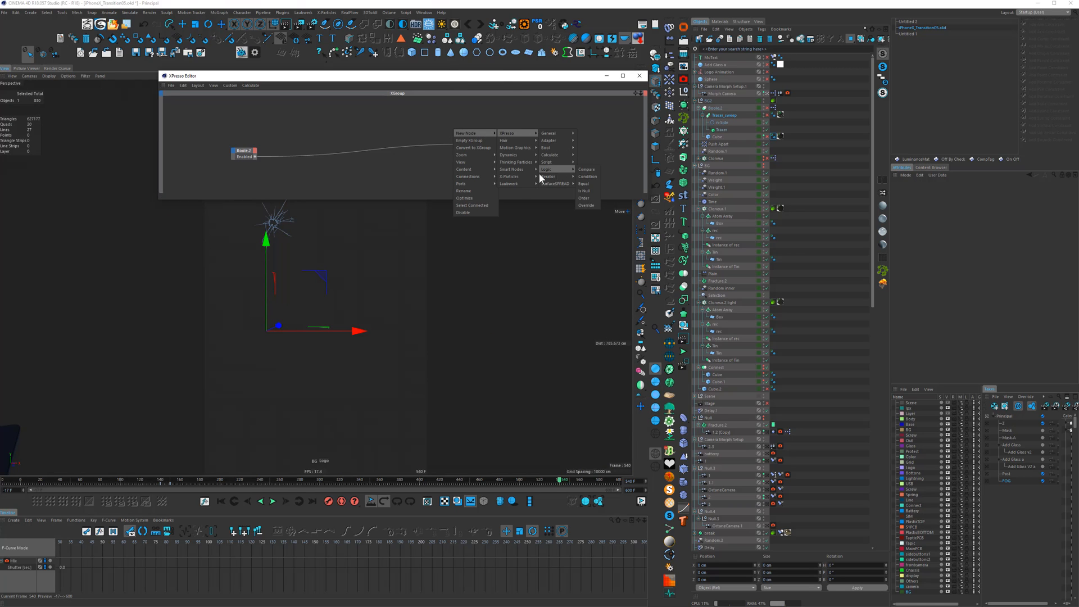
{"action": "mouse_move", "coordinate": [563, 176]}
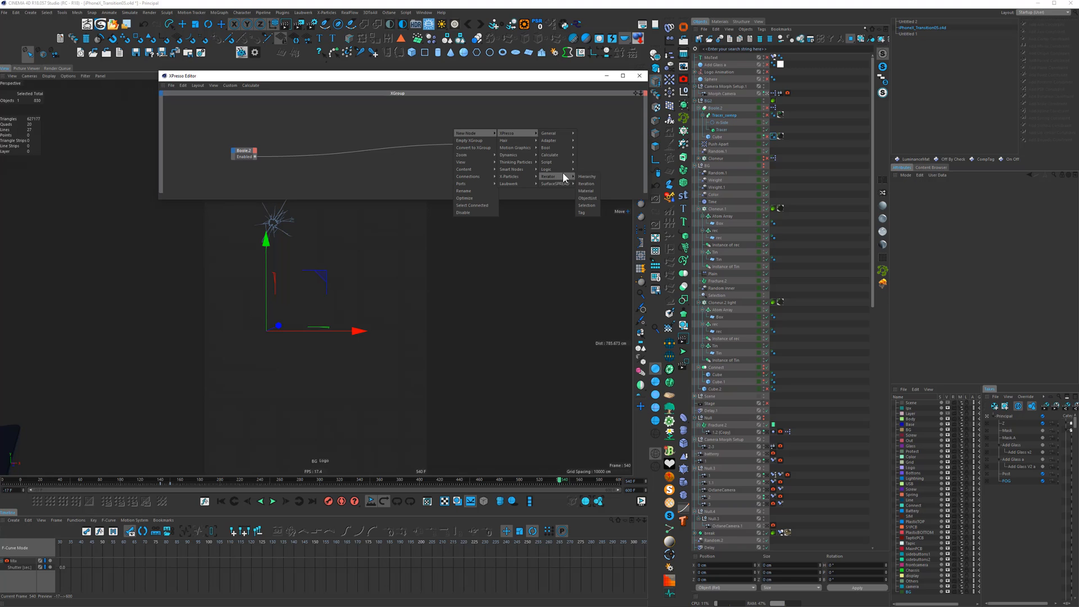
{"action": "left_click", "coordinate": [588, 198]}
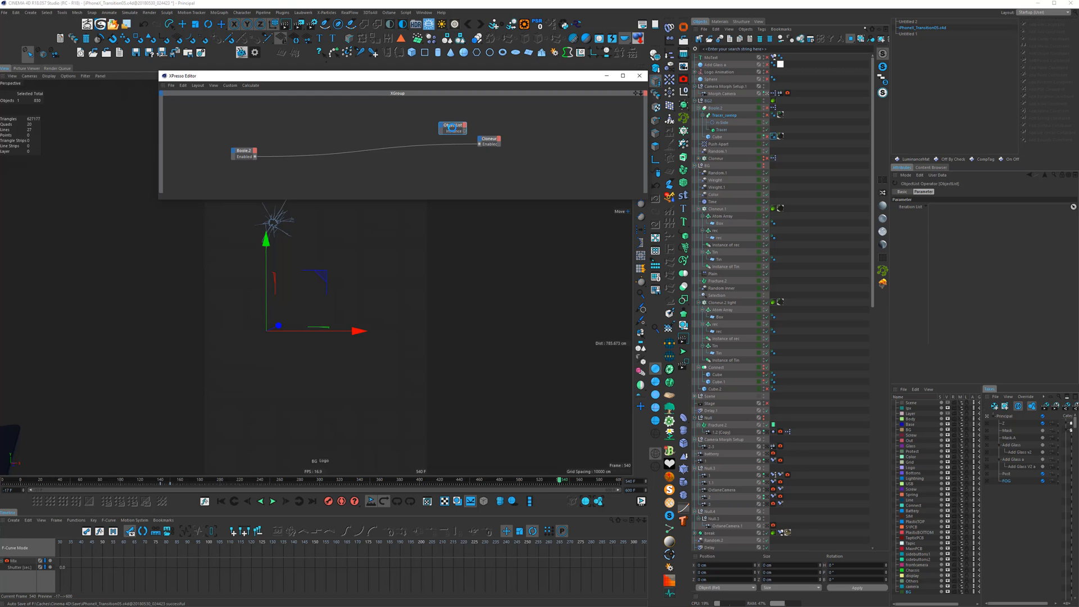
{"action": "left_click", "coordinate": [1061, 175]}
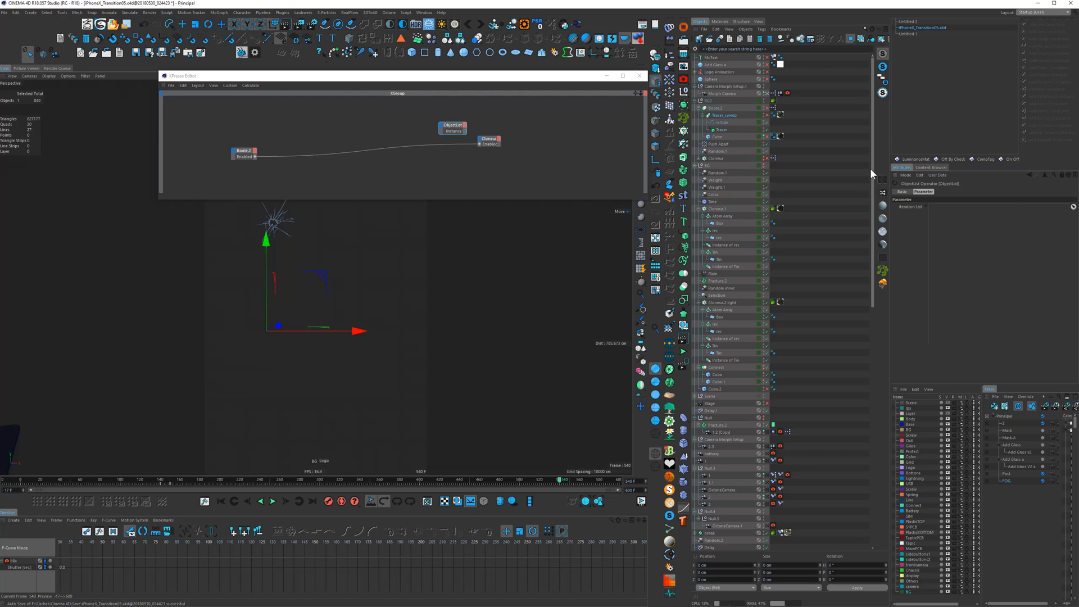
{"action": "left_click_drag", "start_coordinate": [724, 117], "coordinate": [961, 218]}
{"action": "left_click_drag", "start_coordinate": [719, 137], "coordinate": [967, 236]}
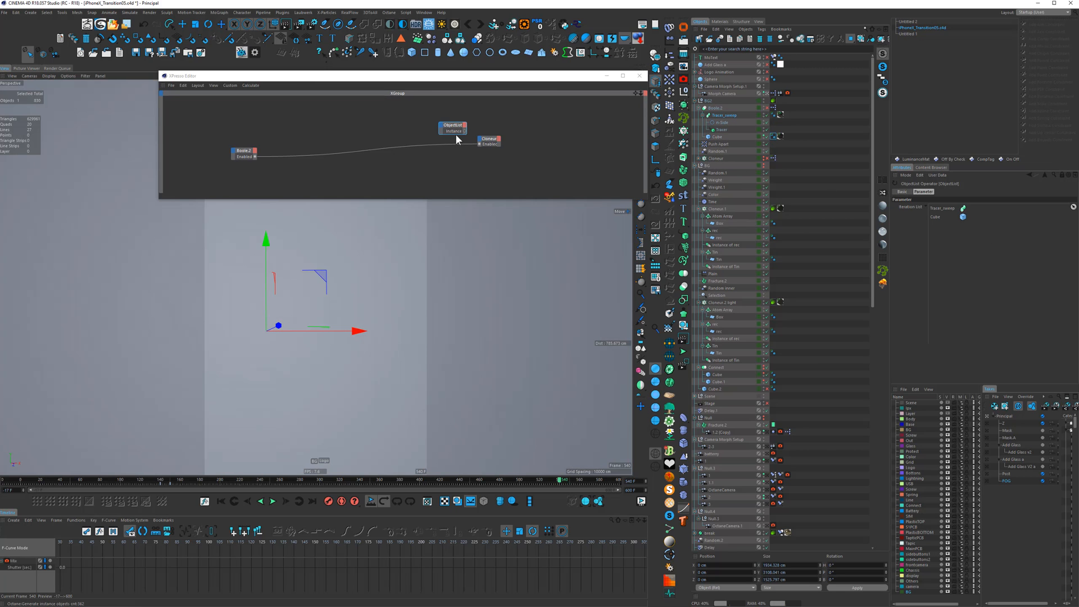
Spread the nodes apart, add an Object input to the Cloneur node, and add Cloneur to the ObjectList's Iteration List
{"action": "left_click_drag", "start_coordinate": [458, 134], "coordinate": [503, 140]}
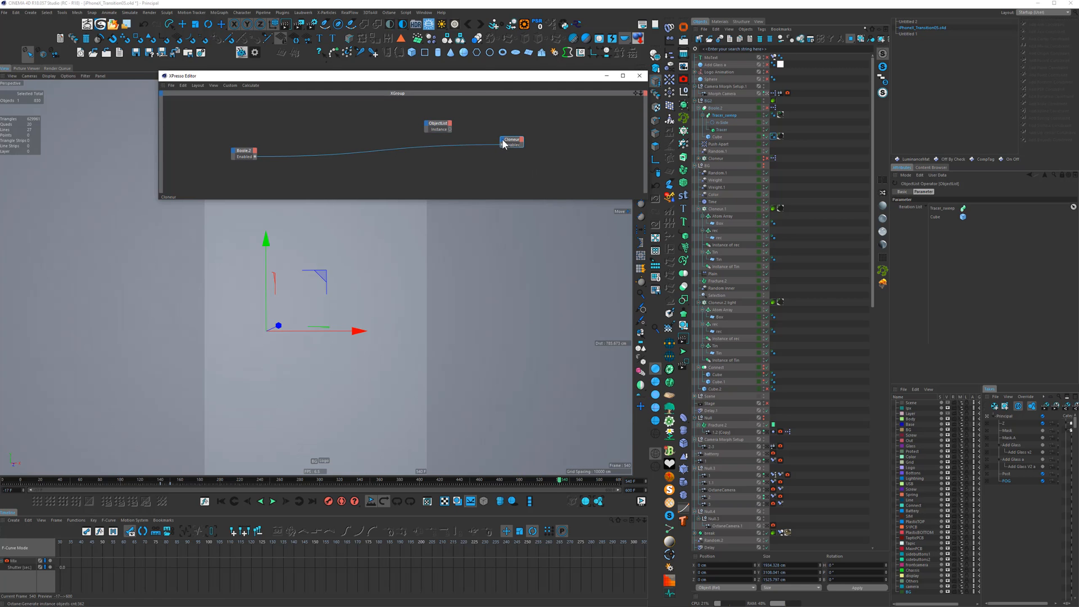
{"action": "left_click", "coordinate": [501, 140]}
{"action": "left_click", "coordinate": [511, 186]}
{"action": "double_click", "coordinate": [510, 141]}
{"action": "double_click", "coordinate": [508, 143]}
{"action": "left_click_drag", "start_coordinate": [716, 162], "coordinate": [944, 225]}
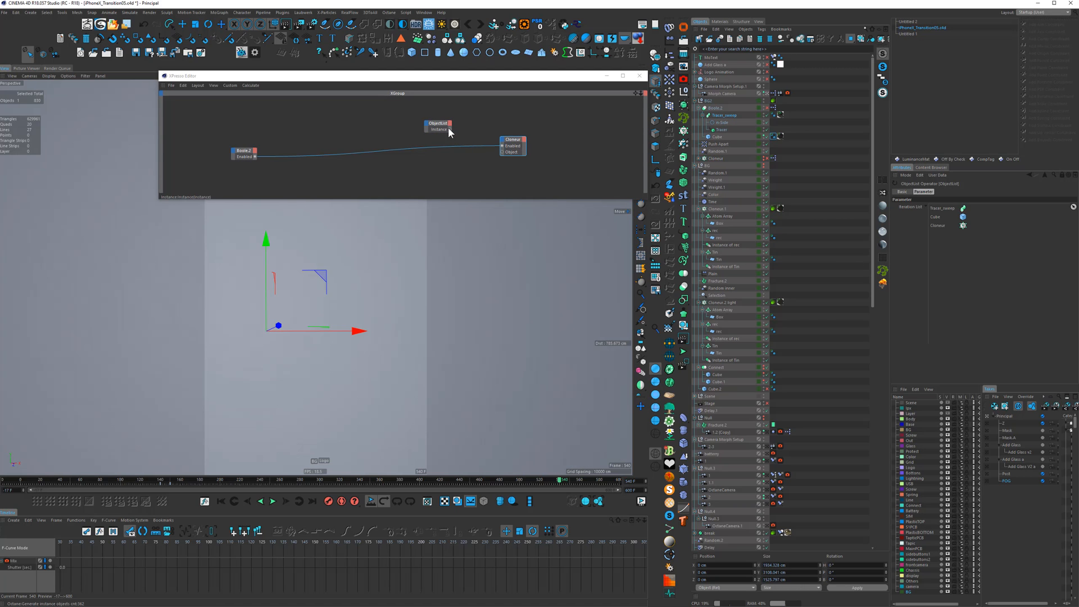
Link the ObjectList's Instance output to the Cloneur node's Object input and toggle Boole.2 to test the listed objects
{"action": "left_click_drag", "start_coordinate": [450, 131], "coordinate": [502, 152]}
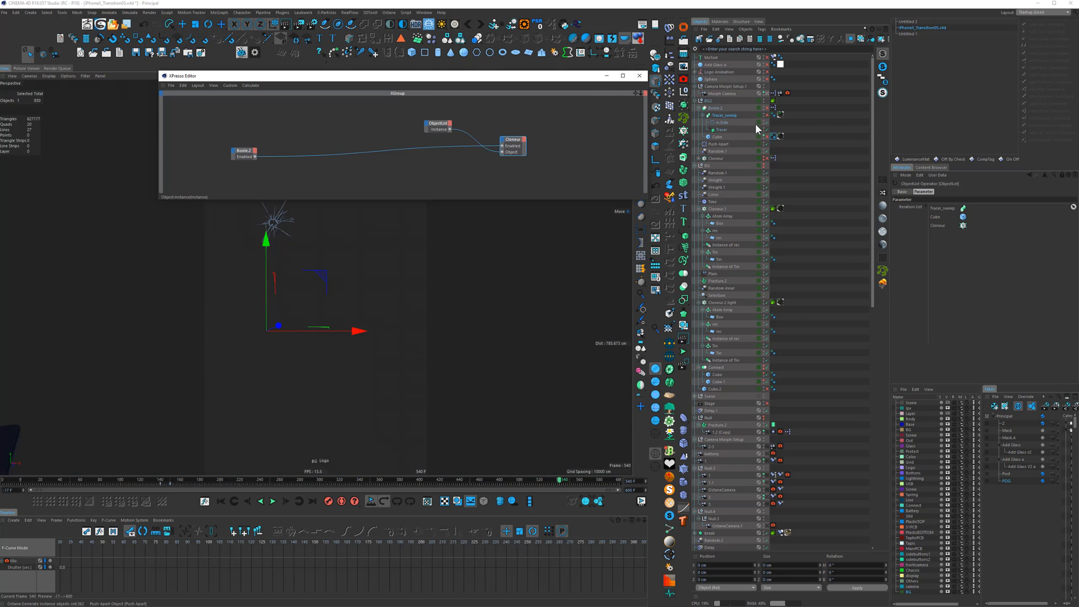
{"action": "left_click", "coordinate": [767, 108]}
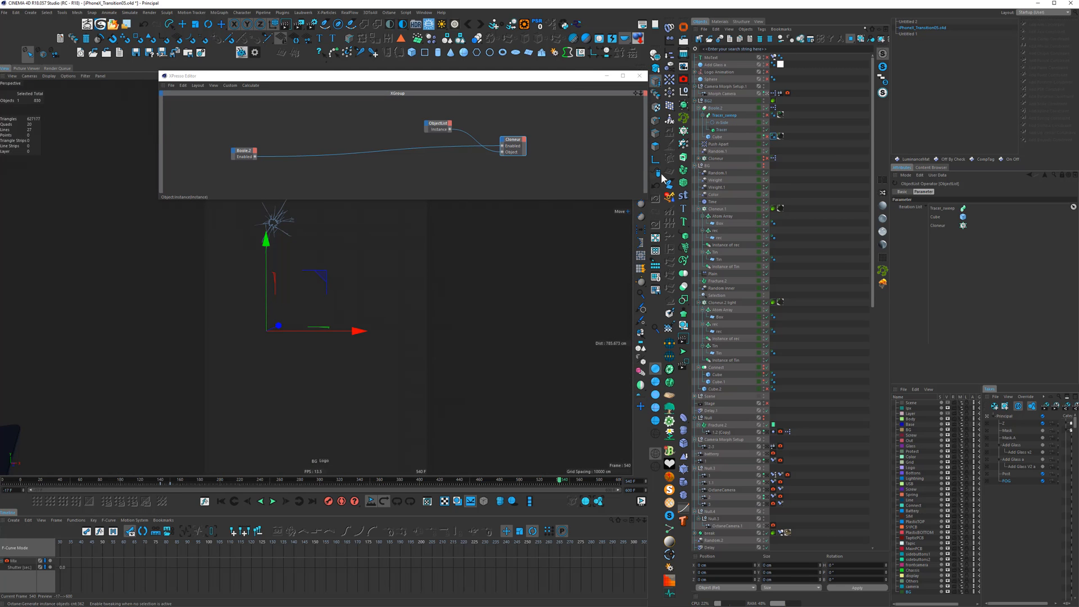
{"action": "left_click", "coordinate": [765, 108]}
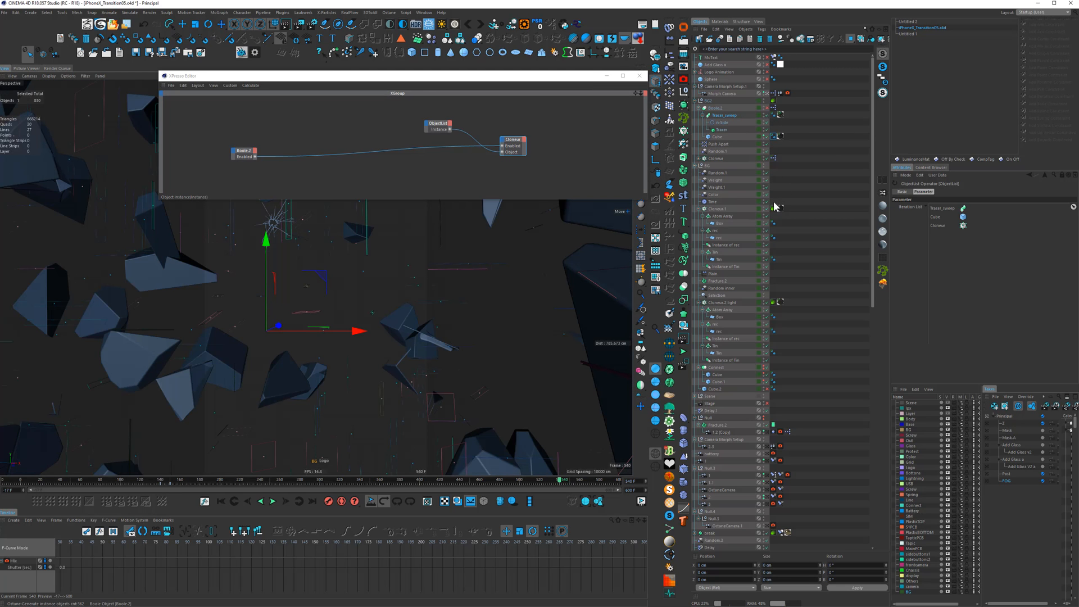
Add Cloneur.1 with its child objects, Cloneur.2 light, and Connect with its Cube and Cube.1 to the ObjectList's Iteration List
{"action": "left_click", "coordinate": [438, 123]}
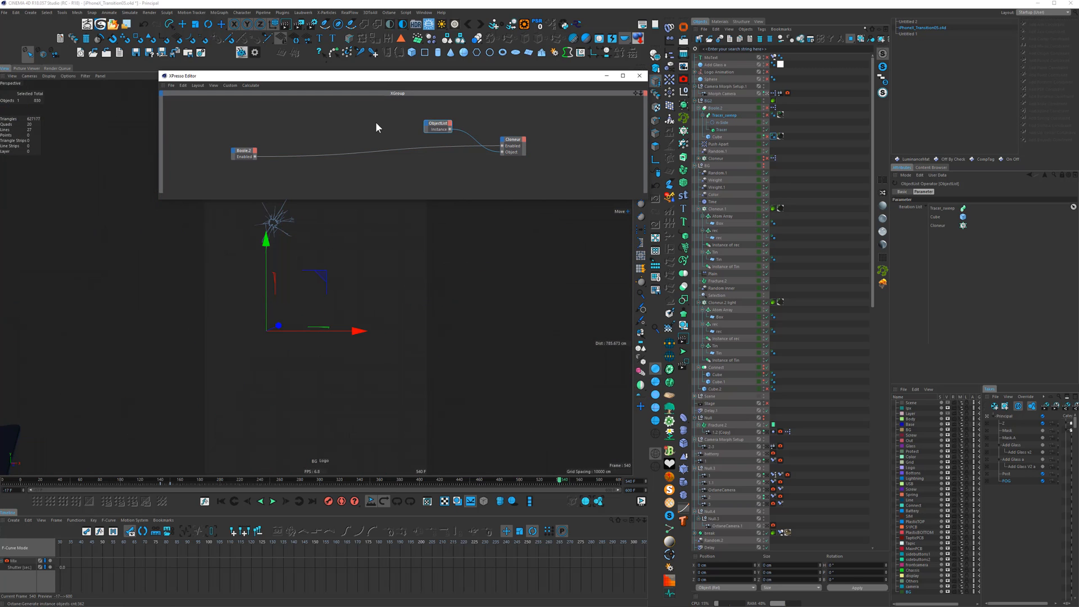
{"action": "left_click_drag", "start_coordinate": [719, 212], "coordinate": [937, 255]}
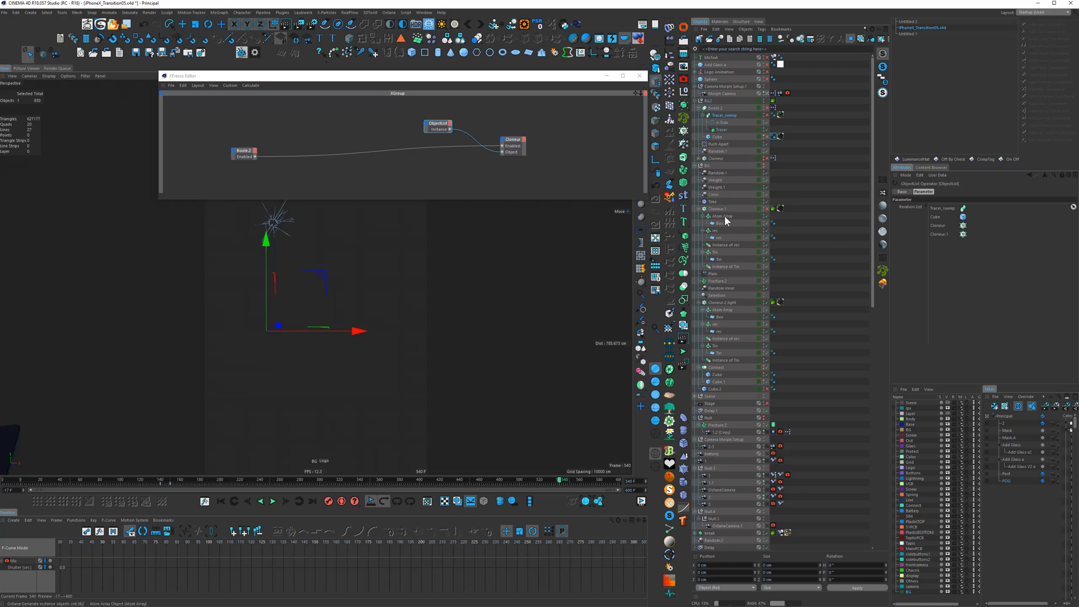
{"action": "left_click_drag", "start_coordinate": [725, 217], "coordinate": [981, 259]}
{"action": "left_click_drag", "start_coordinate": [733, 223], "coordinate": [920, 283]}
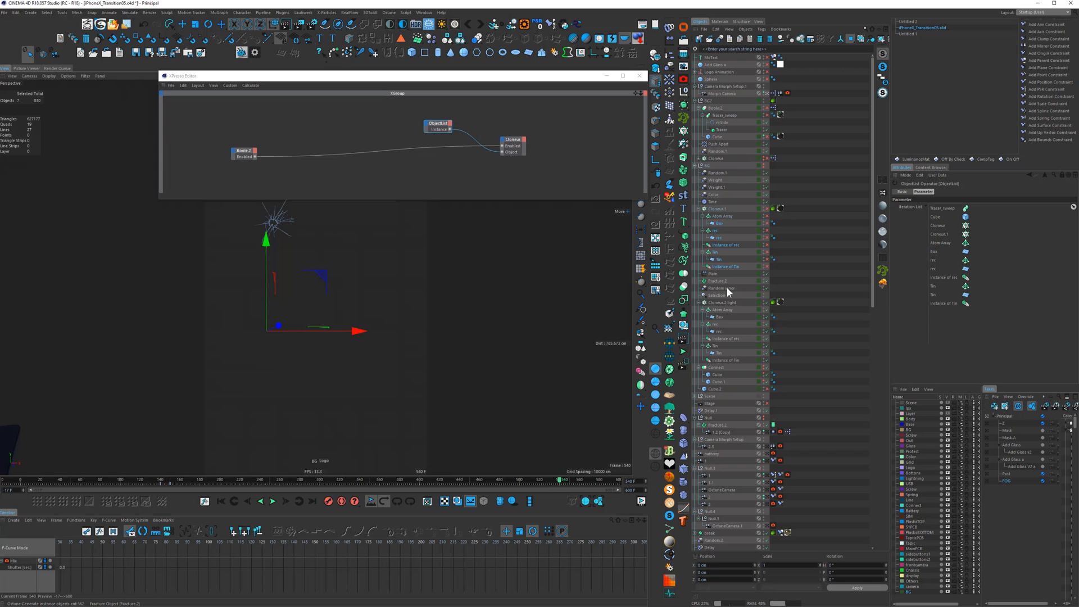
{"action": "left_click_drag", "start_coordinate": [728, 306], "coordinate": [938, 331]}
{"action": "left_click_drag", "start_coordinate": [741, 306], "coordinate": [961, 331]}
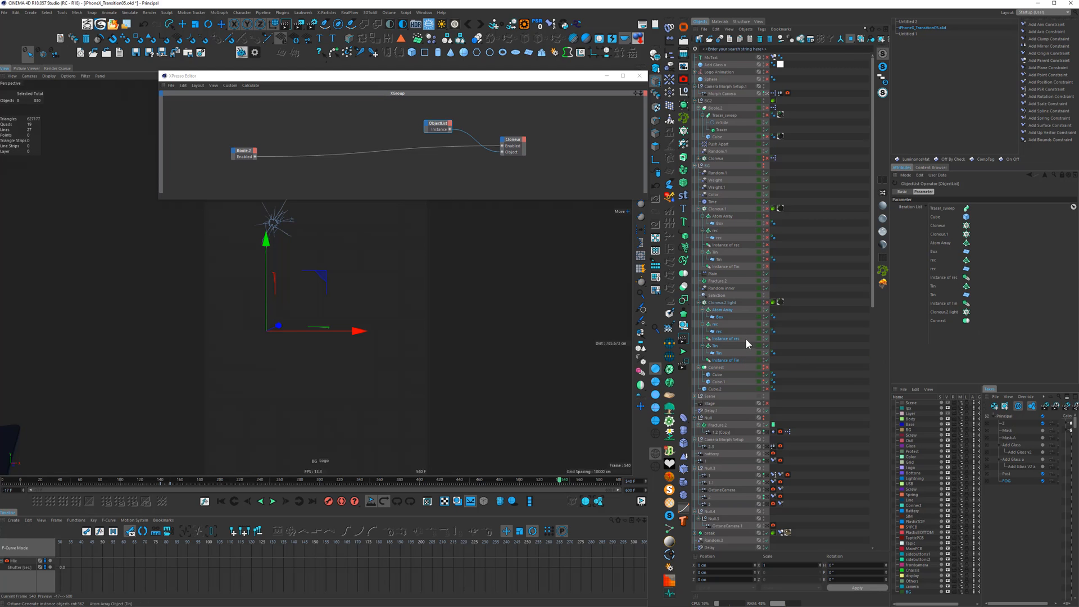
{"action": "scroll", "coordinate": [744, 341], "scroll_direction": "down", "scroll_amount": 2}
{"action": "left_click_drag", "start_coordinate": [732, 333], "coordinate": [943, 333]}
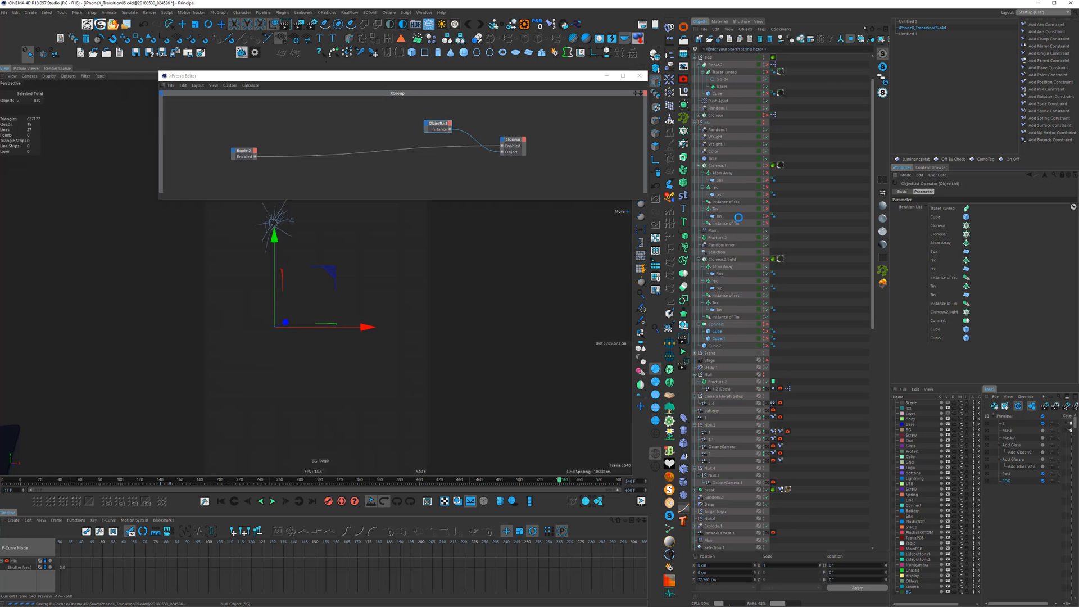
Look through the object hierarchy for more heavy objects, go to frame 83, and toggle Boole.2 to test the links
{"action": "scroll", "coordinate": [747, 333], "scroll_direction": "down", "scroll_amount": 2}
{"action": "scroll", "coordinate": [741, 275], "scroll_direction": "down", "scroll_amount": 7}
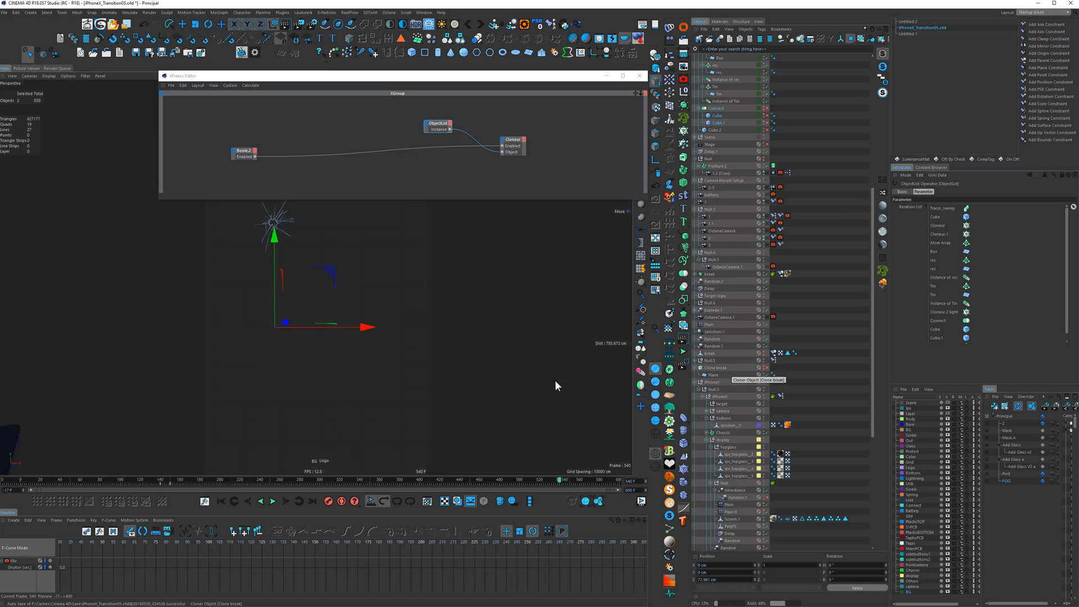
{"action": "left_click", "coordinate": [120, 480]}
{"action": "left_click", "coordinate": [96, 479]}
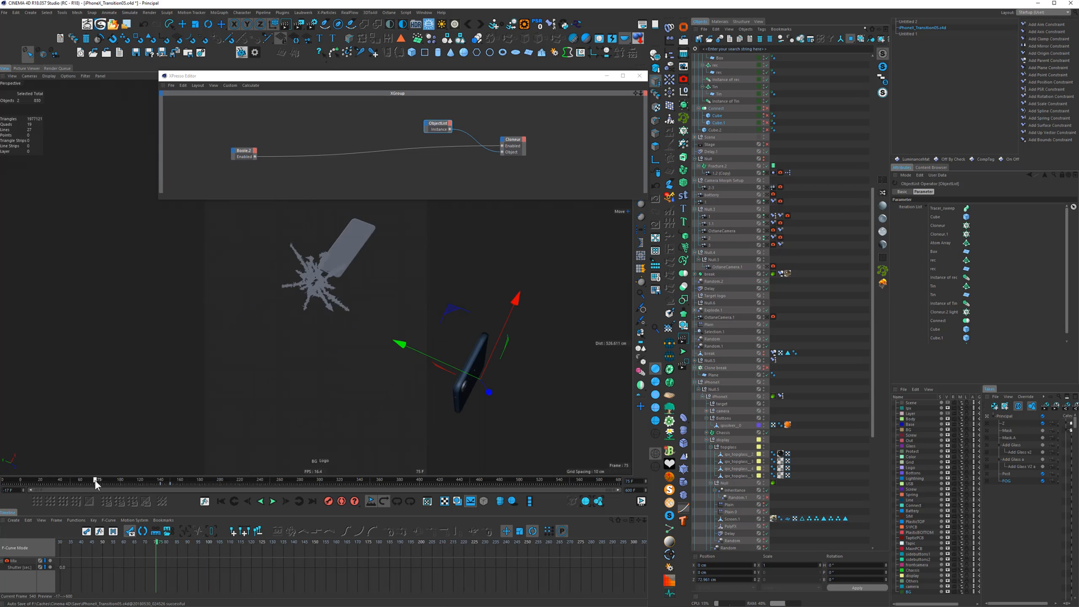
{"action": "left_click_drag", "start_coordinate": [96, 479], "coordinate": [103, 480]}
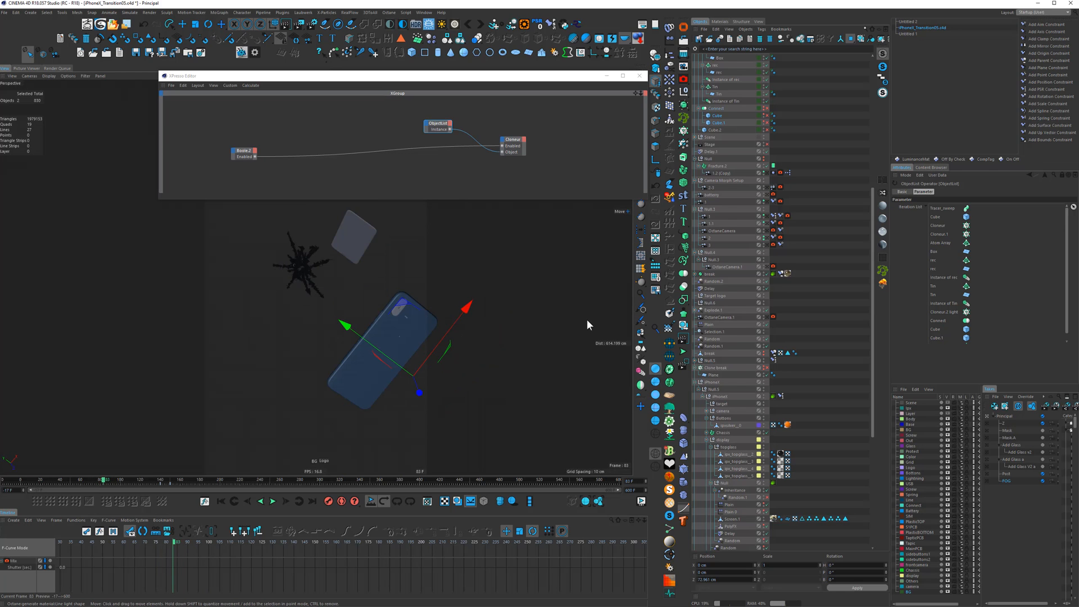
{"action": "scroll", "coordinate": [806, 365], "scroll_direction": "down", "scroll_amount": 5}
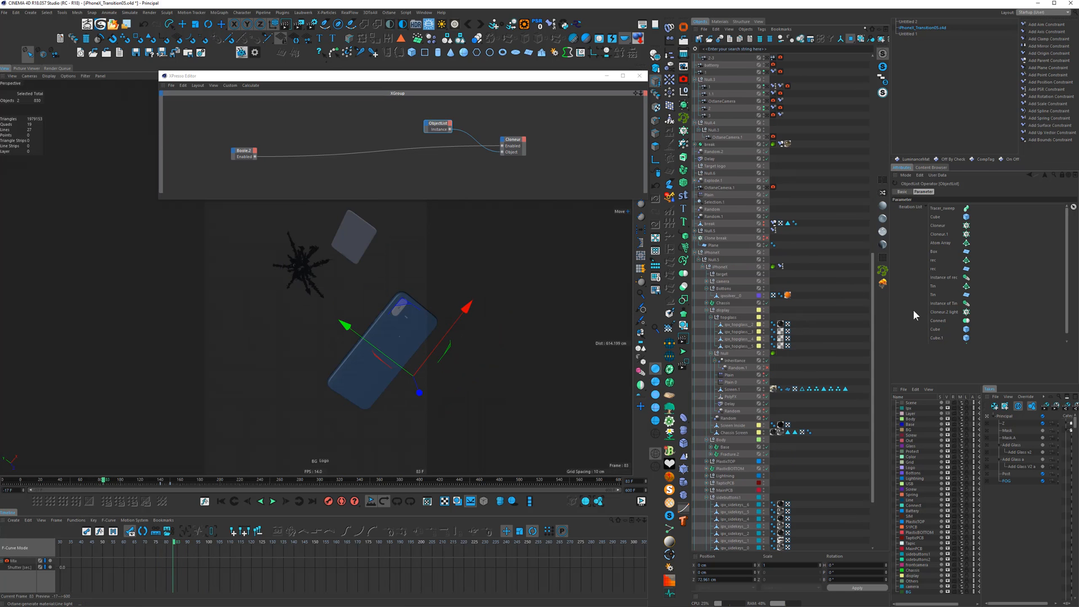
{"action": "scroll", "coordinate": [808, 248], "scroll_direction": "up", "scroll_amount": 10}
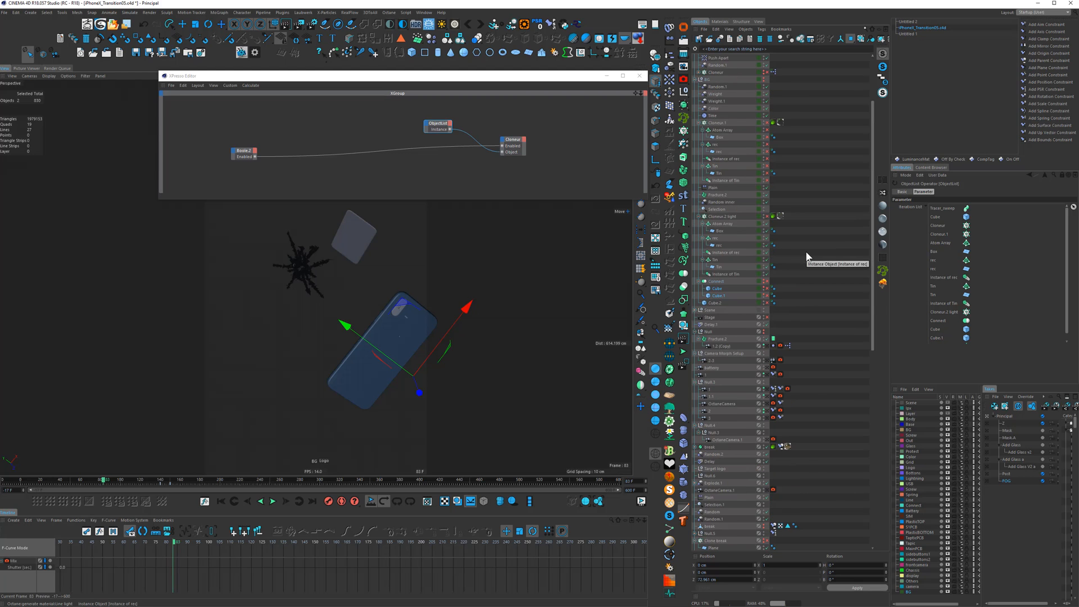
{"action": "scroll", "coordinate": [786, 181], "scroll_direction": "up", "scroll_amount": 3}
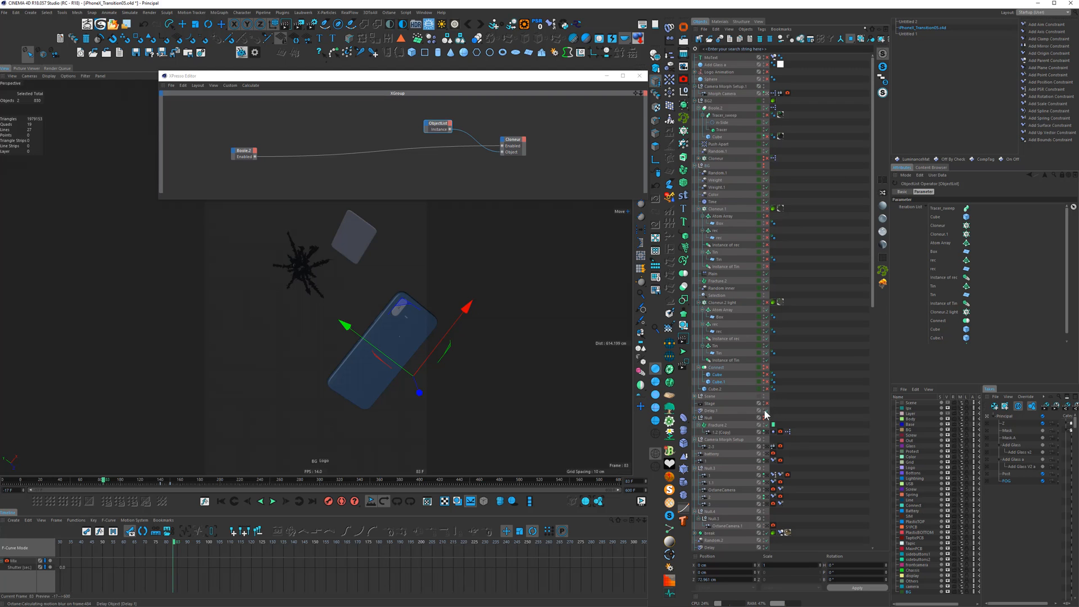
{"action": "left_click", "coordinate": [764, 302]}
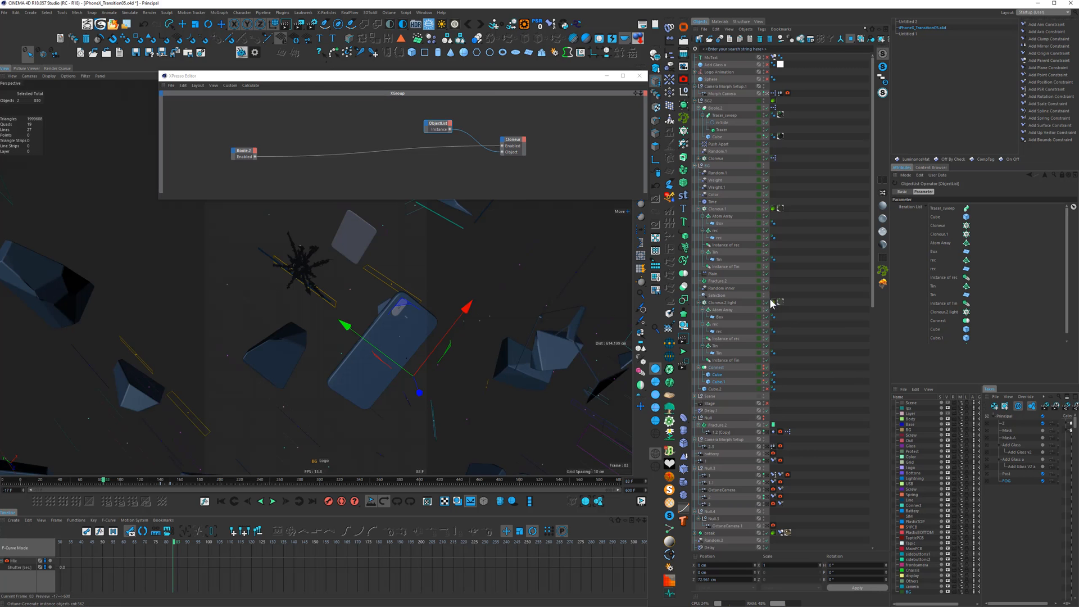
{"action": "left_click", "coordinate": [767, 108]}
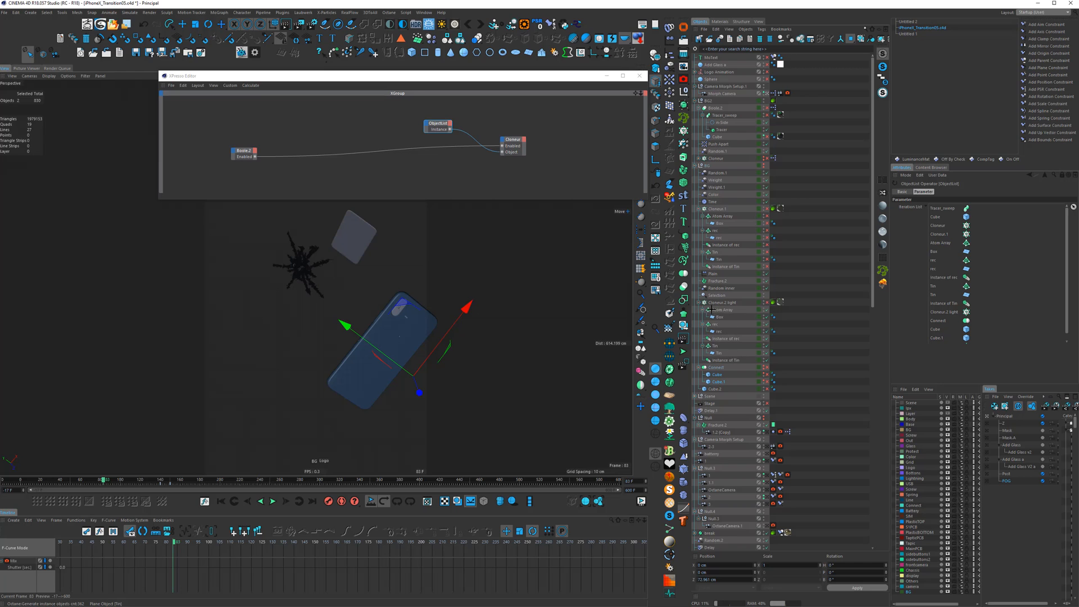
Add the child objects of Cloneur.2 light, from Atom Array to the last instance, to the ObjectList's Iteration List
{"action": "left_click_drag", "start_coordinate": [711, 309], "coordinate": [948, 317]}
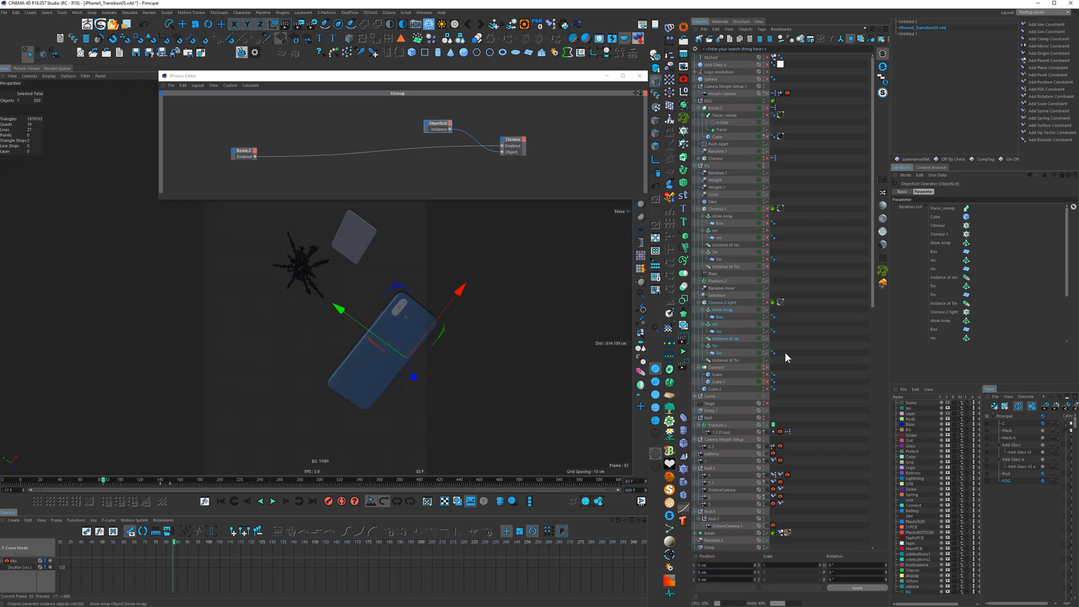
{"action": "left_click", "coordinate": [725, 360], "text": "shift"}
{"action": "left_click_drag", "start_coordinate": [725, 360], "coordinate": [950, 325]}
Expand Cloneur to examine its Null child objects, and collapse it again
{"action": "left_click", "coordinate": [698, 159]}
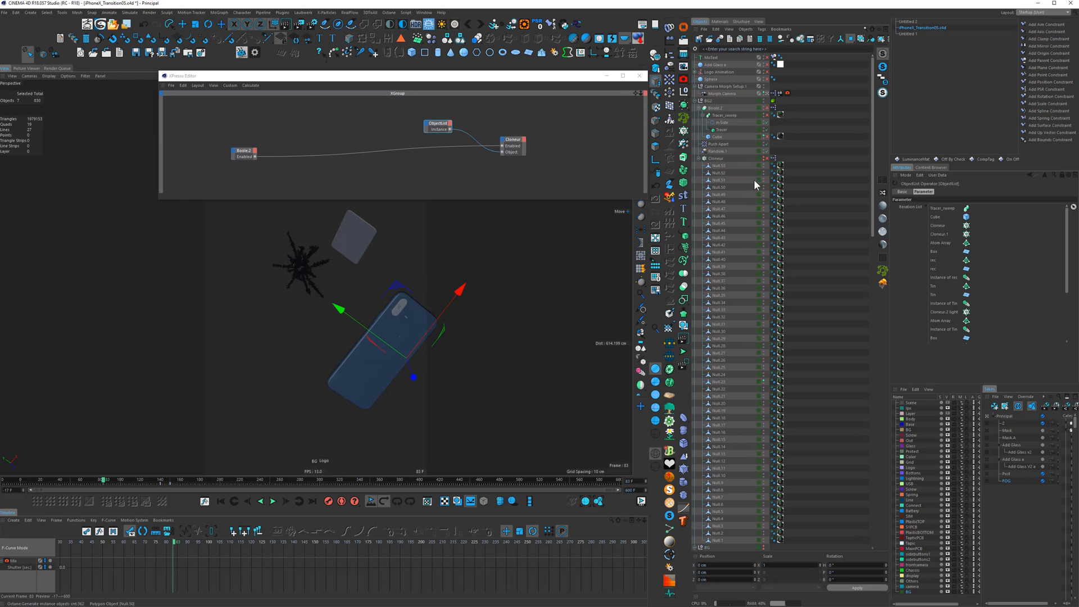
{"action": "left_click", "coordinate": [719, 201]}
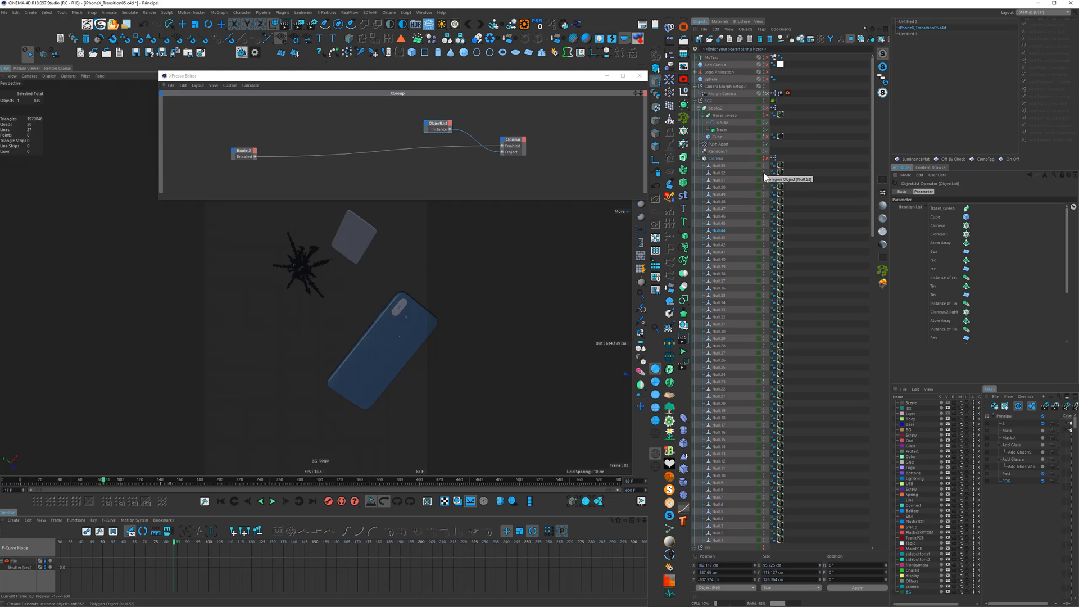
{"action": "left_click", "coordinate": [699, 160]}
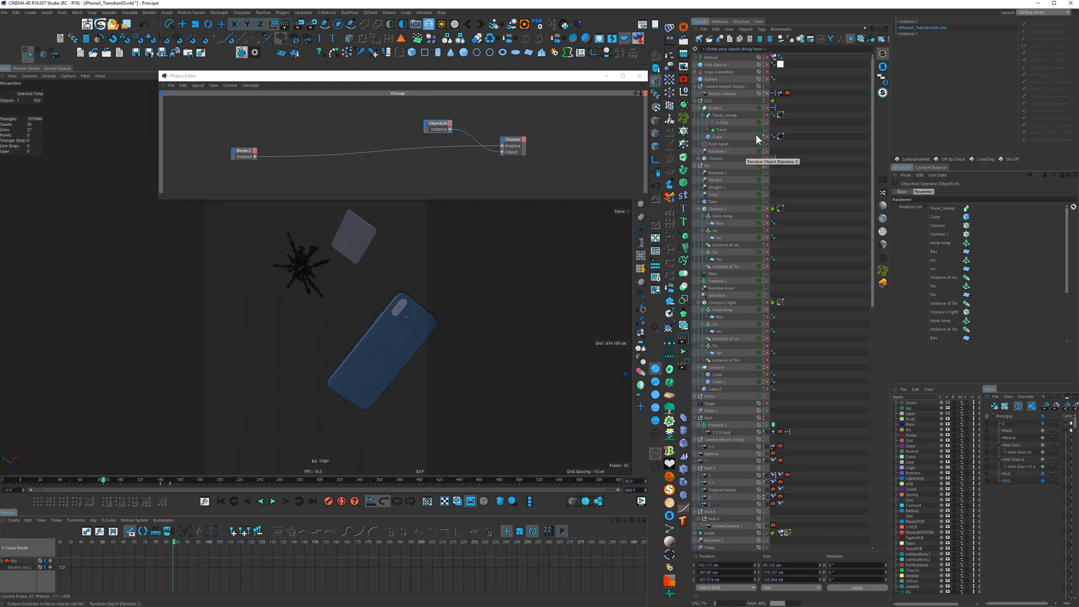
Add Tracer_sweep's n-Side and Tracer child objects to the ObjectList's Iteration List
{"action": "left_click", "coordinate": [722, 122]}
{"action": "left_click", "coordinate": [722, 130], "text": "shift"}
{"action": "left_click_drag", "start_coordinate": [722, 130], "coordinate": [927, 258]}
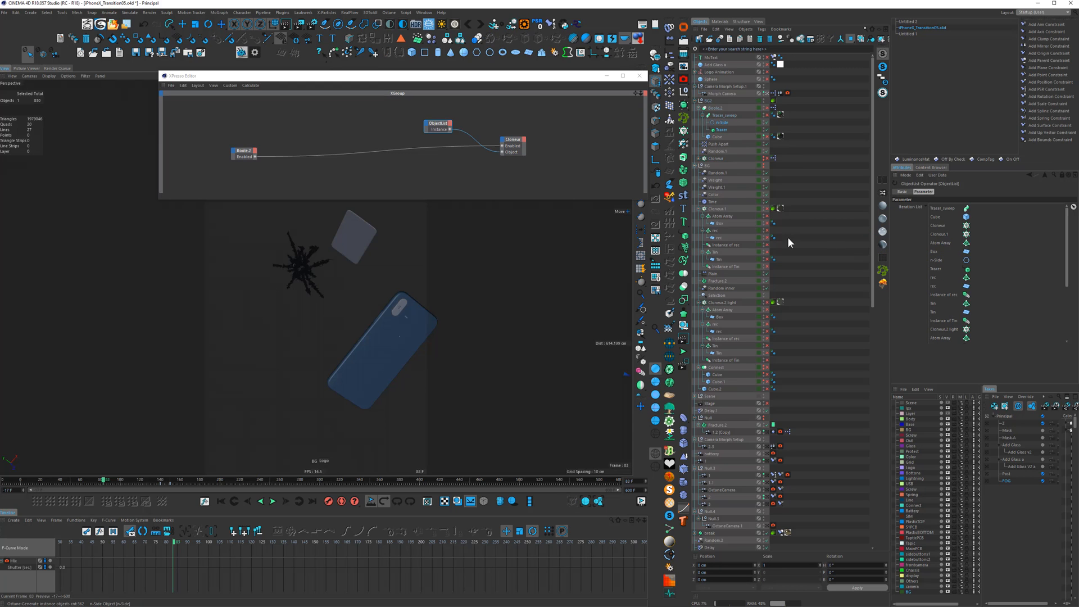
Collapse the BG2 group, go to about frame 536, play the animation to check playback speed, and expand BG2 again
{"action": "left_click", "coordinate": [696, 101]}
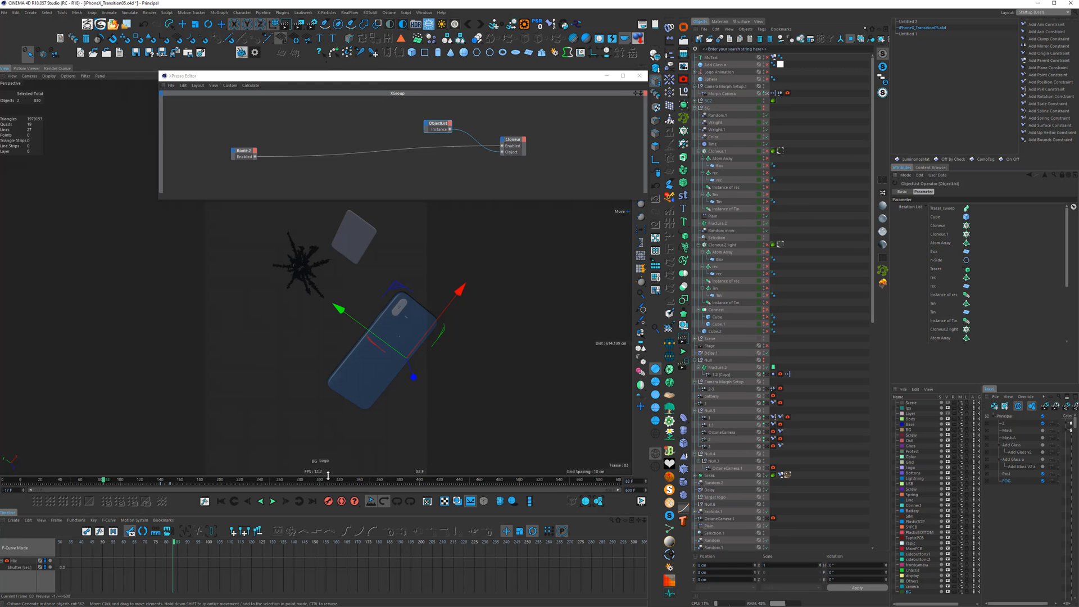
{"action": "left_click_drag", "start_coordinate": [402, 480], "coordinate": [564, 485]}
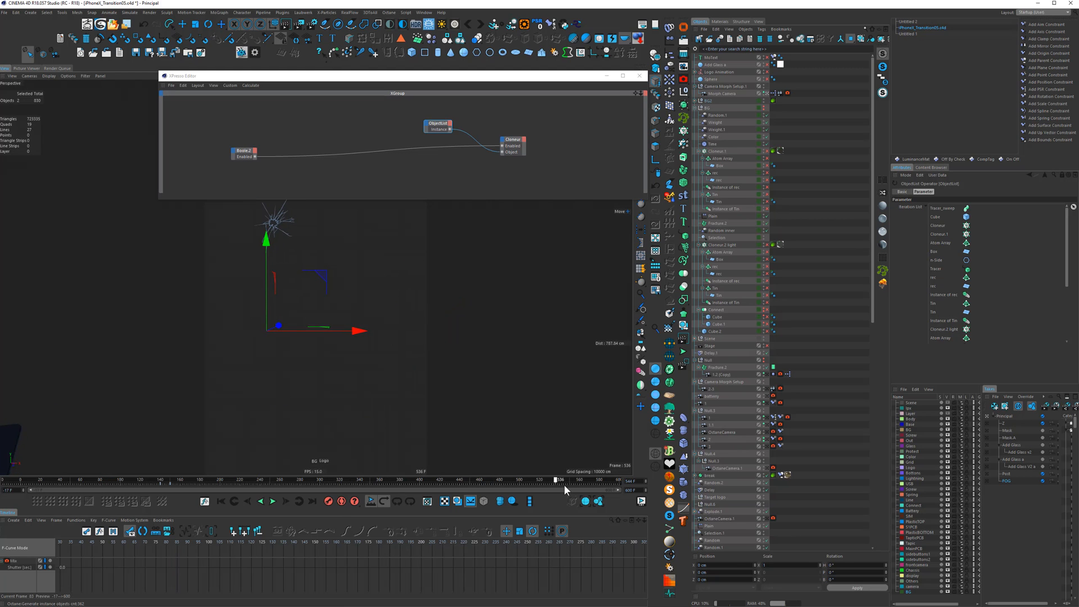
{"action": "left_click", "coordinate": [272, 501]}
{"action": "left_click", "coordinate": [696, 101]}
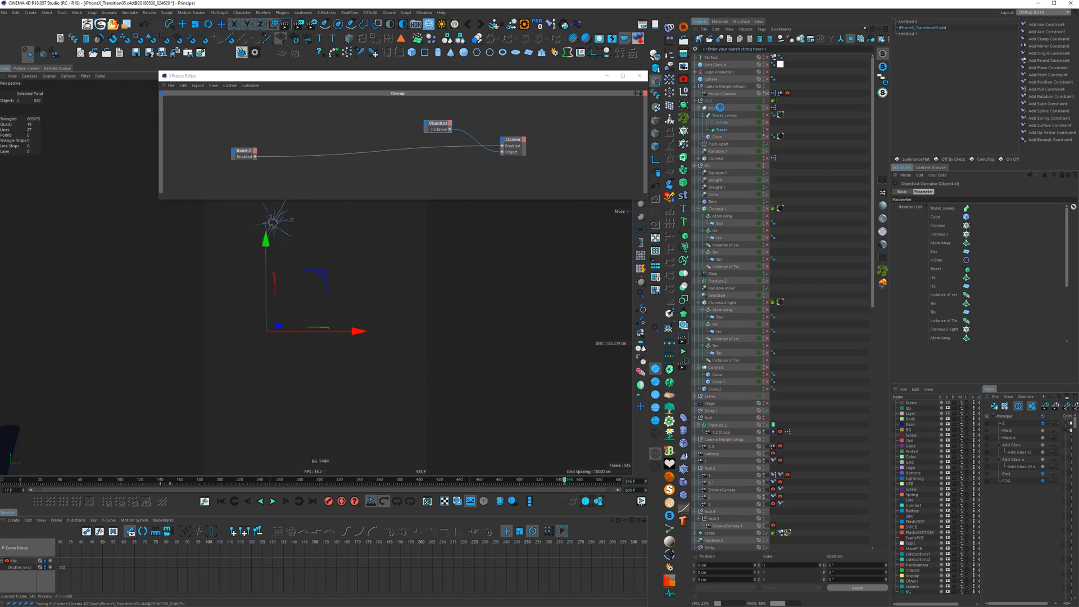
Add a second Boole.2 object node to the XPresso graph, below the connected Boole.2 node
{"action": "left_click_drag", "start_coordinate": [252, 128], "coordinate": [224, 173]}
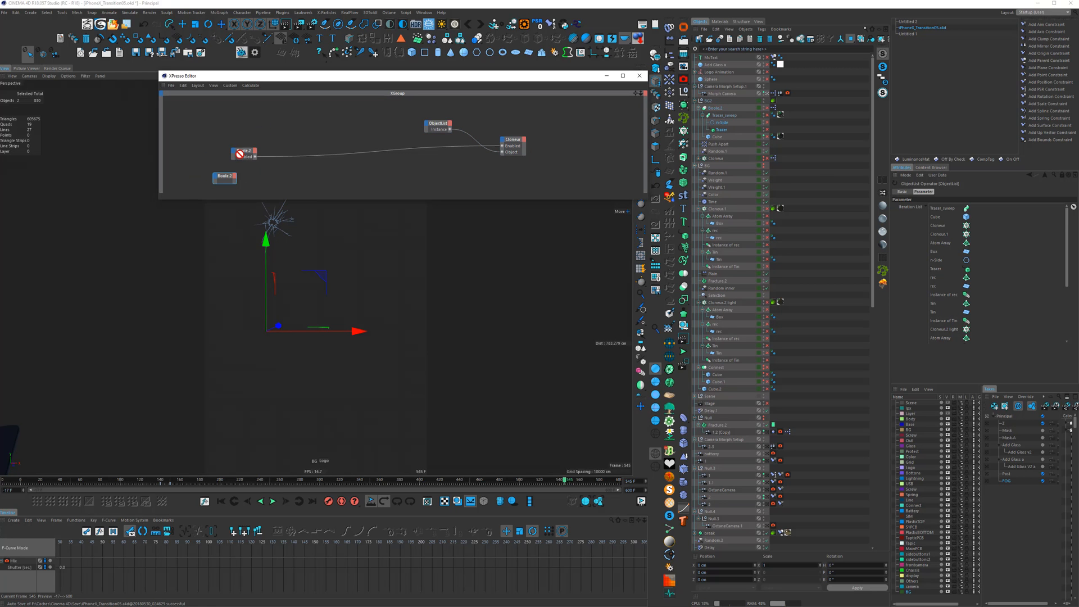
{"action": "left_click", "coordinate": [251, 156]}
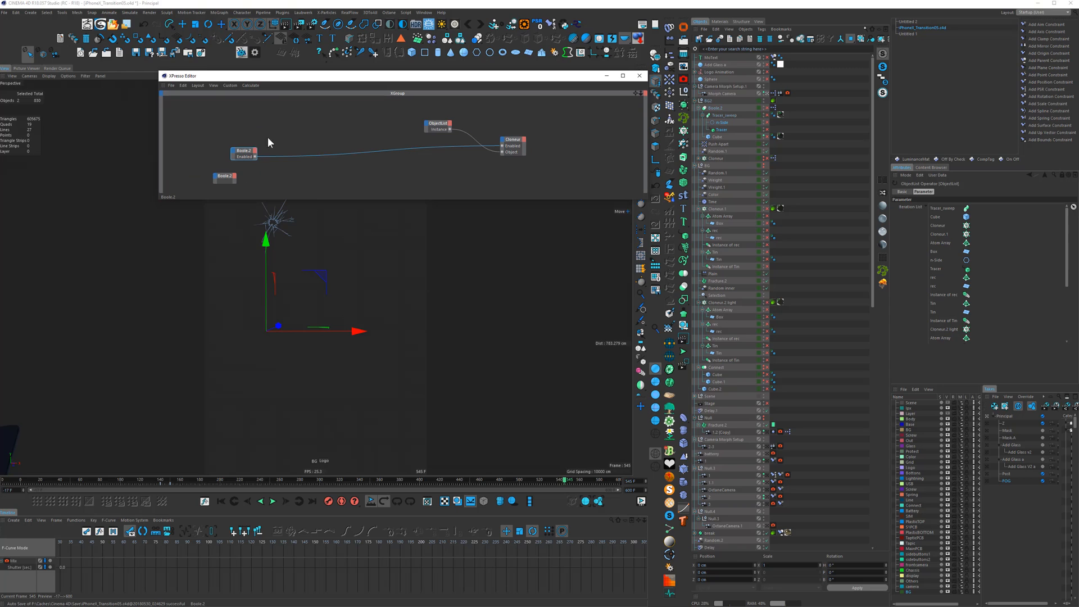
Select Boole.2 together with Tracer_sweep and place their Enabled parameter in the viewport as a HUD element
{"action": "left_click", "coordinate": [719, 111]}
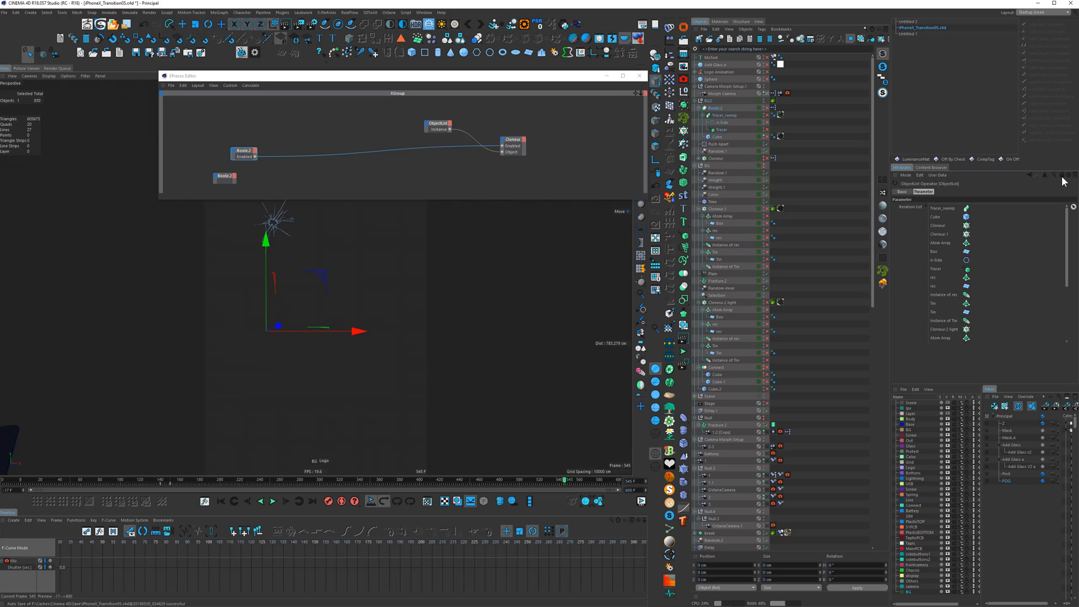
{"action": "left_click", "coordinate": [1061, 176]}
{"action": "left_click", "coordinate": [723, 115], "text": "ctrl"}
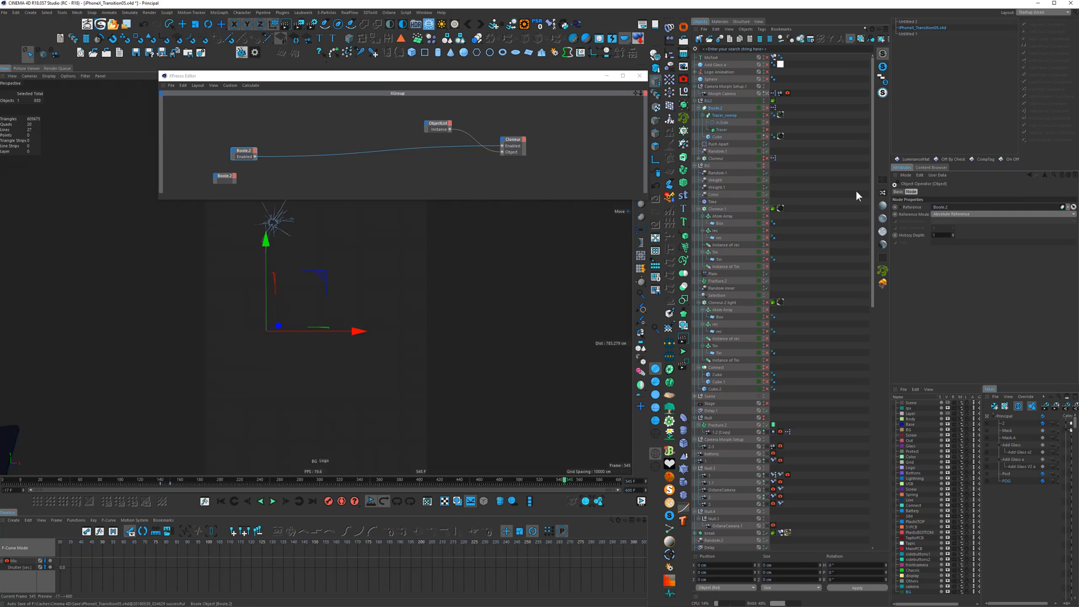
{"action": "mouse_move", "coordinate": [418, 310]}
{"action": "left_mouse_down"}
{"action": "mouse_move", "coordinate": [320, 308]}
{"action": "mouse_move", "coordinate": [422, 309]}
{"action": "mouse_move", "coordinate": [411, 315]}
{"action": "left_mouse_up"}
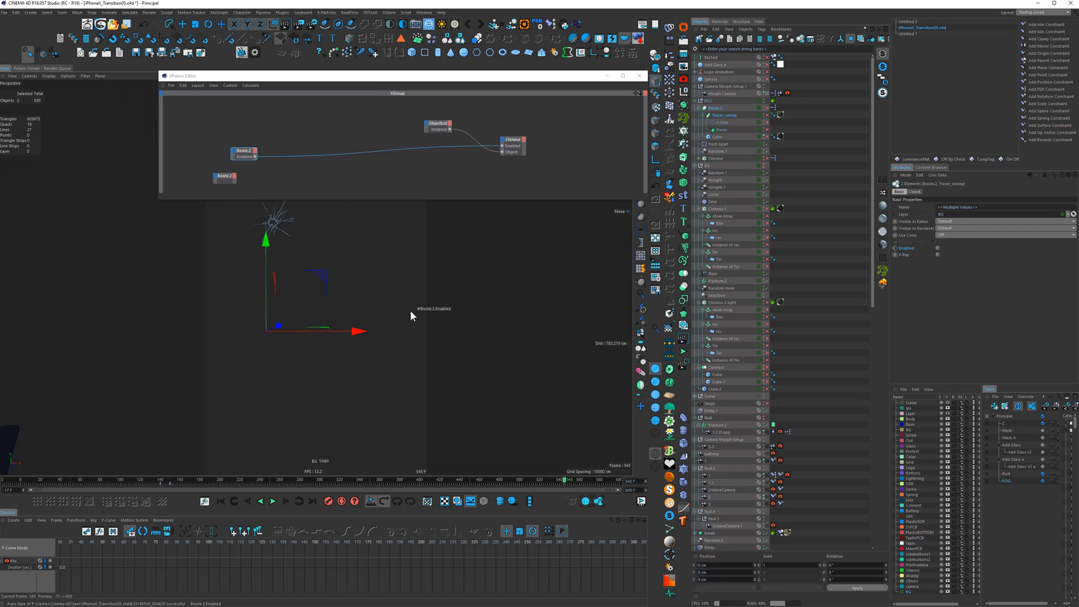
Toggle Enabled on and off through the viewport HUD element, and remove that element from the HUD
{"action": "left_click", "coordinate": [229, 322]}
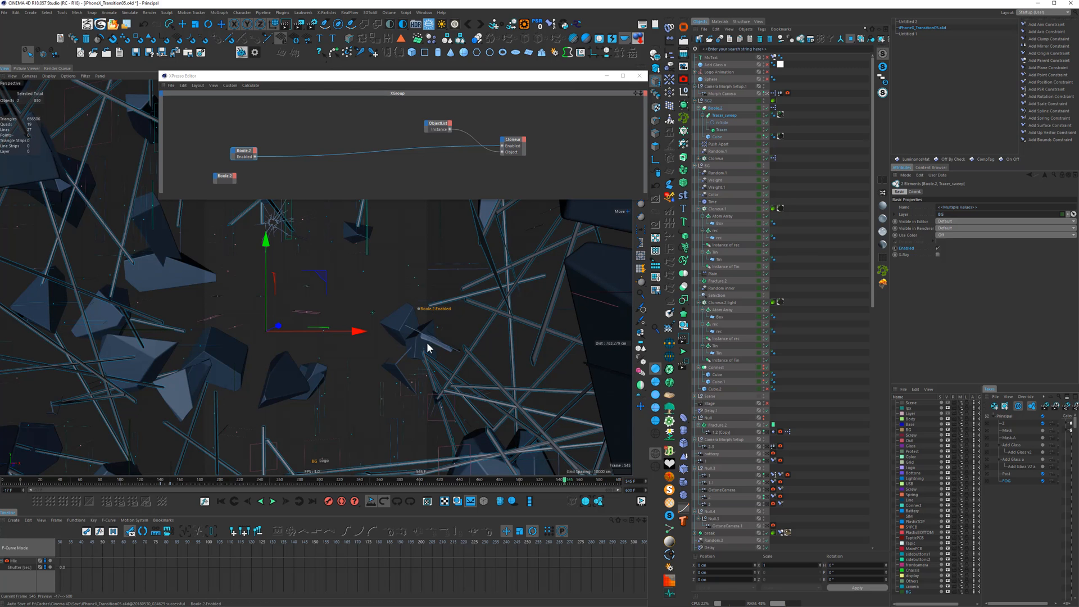
{"action": "left_click", "coordinate": [434, 309]}
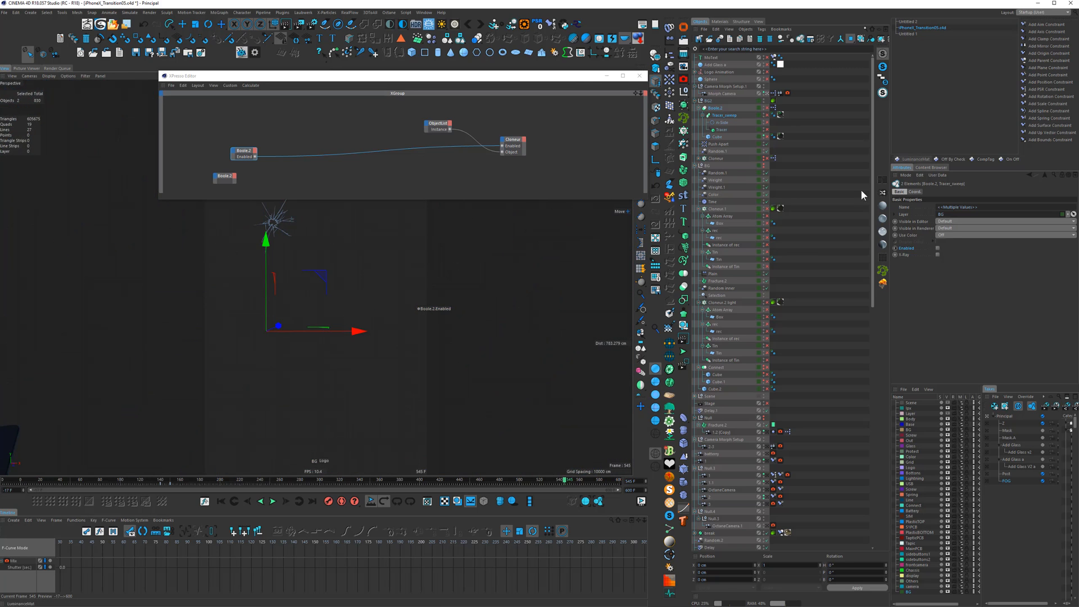
{"action": "right_click", "coordinate": [435, 307]}
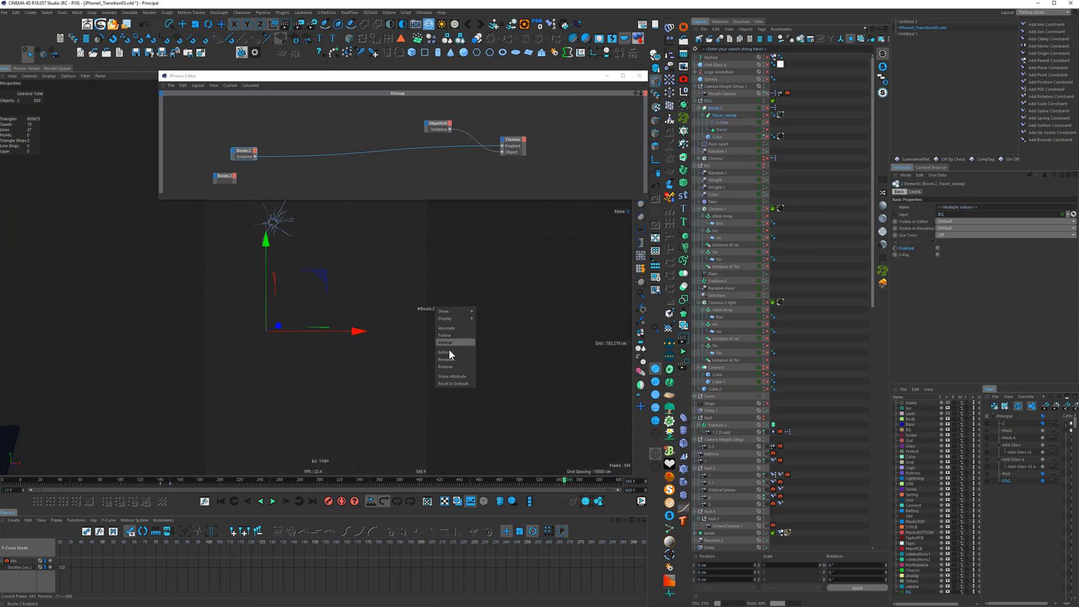
{"action": "left_click", "coordinate": [447, 366]}
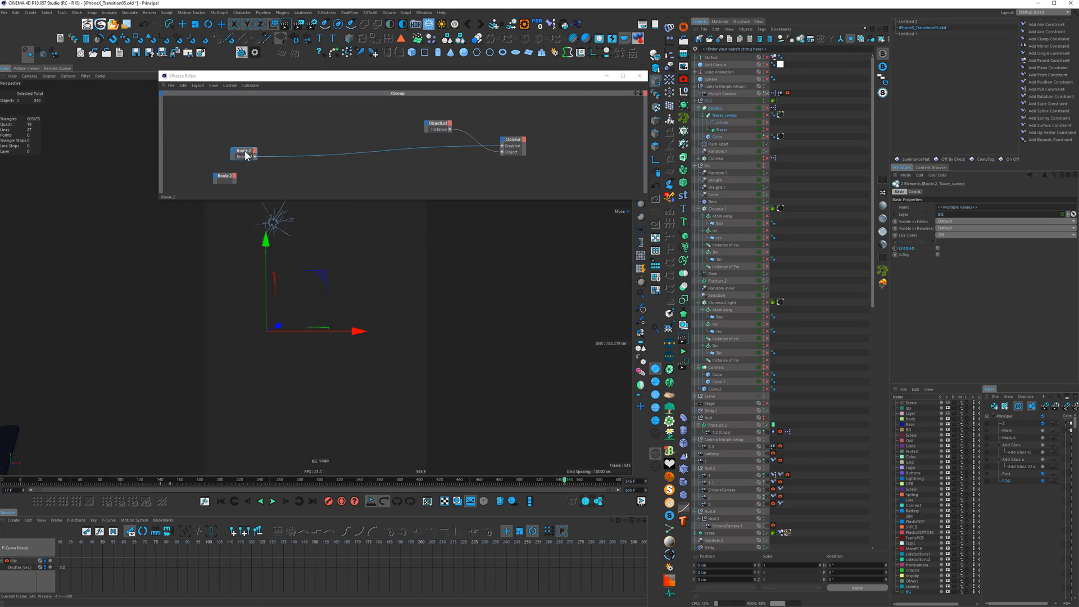
Move the connected Boole.2 node closer to the Cloneur node and add the BG layer as a node to the graph
{"action": "left_click_drag", "start_coordinate": [248, 154], "coordinate": [417, 156]}
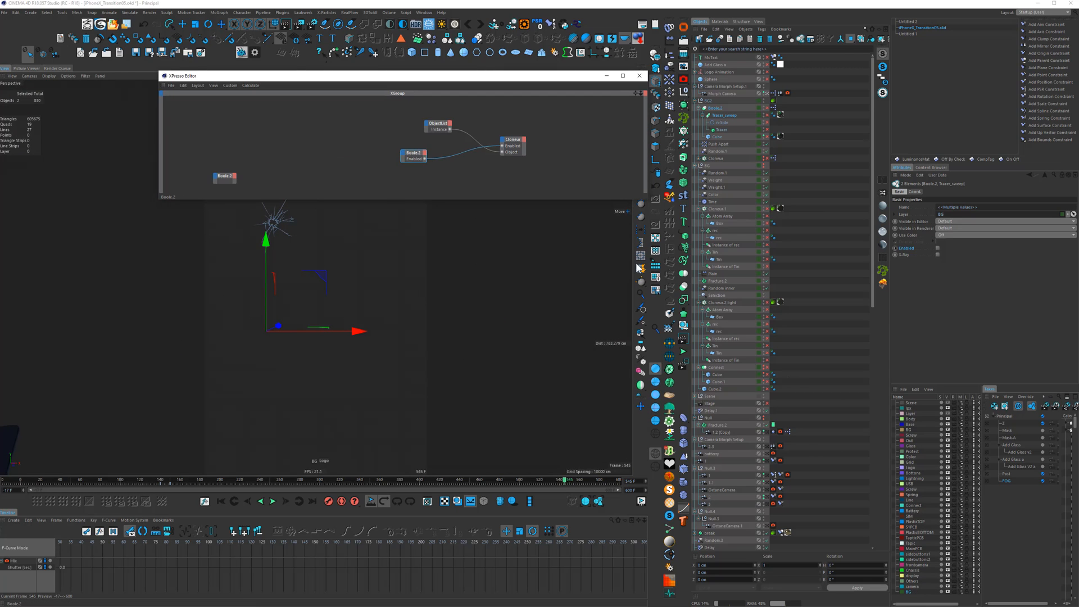
{"action": "right_click", "coordinate": [328, 150]}
{"action": "mouse_move", "coordinate": [393, 156]}
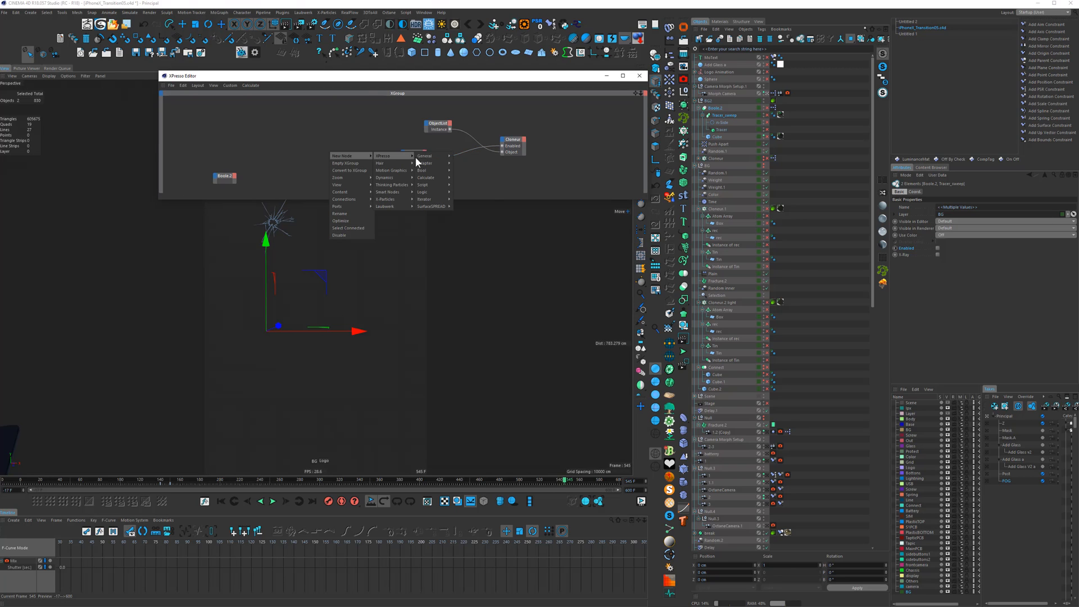
{"action": "left_click", "coordinate": [922, 594]}
{"action": "left_click_drag", "start_coordinate": [911, 592], "coordinate": [461, 403]}
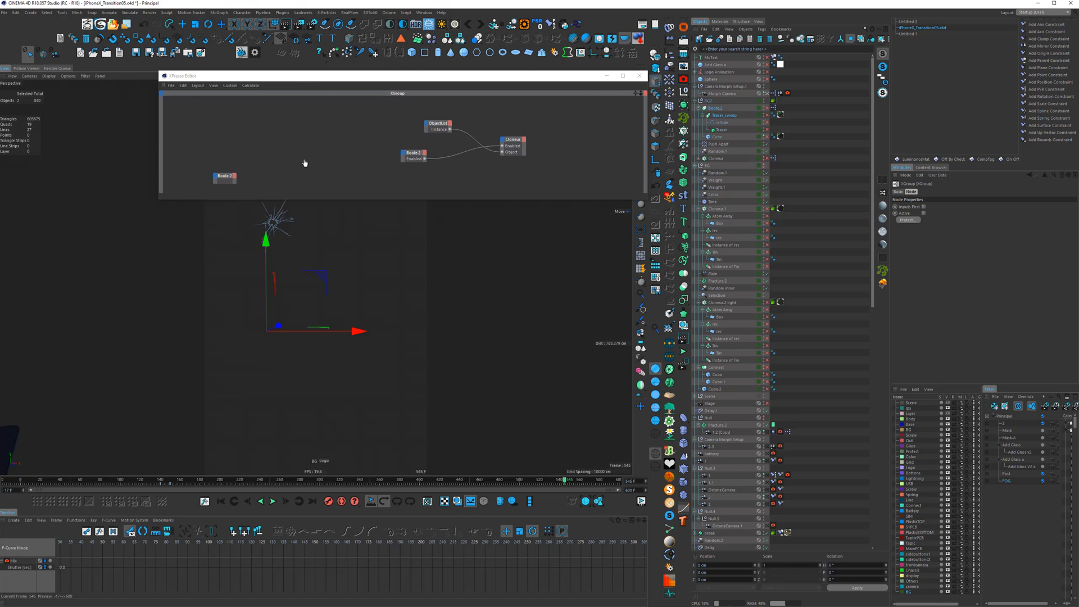
{"action": "left_click_drag", "start_coordinate": [305, 163], "coordinate": [317, 156]}
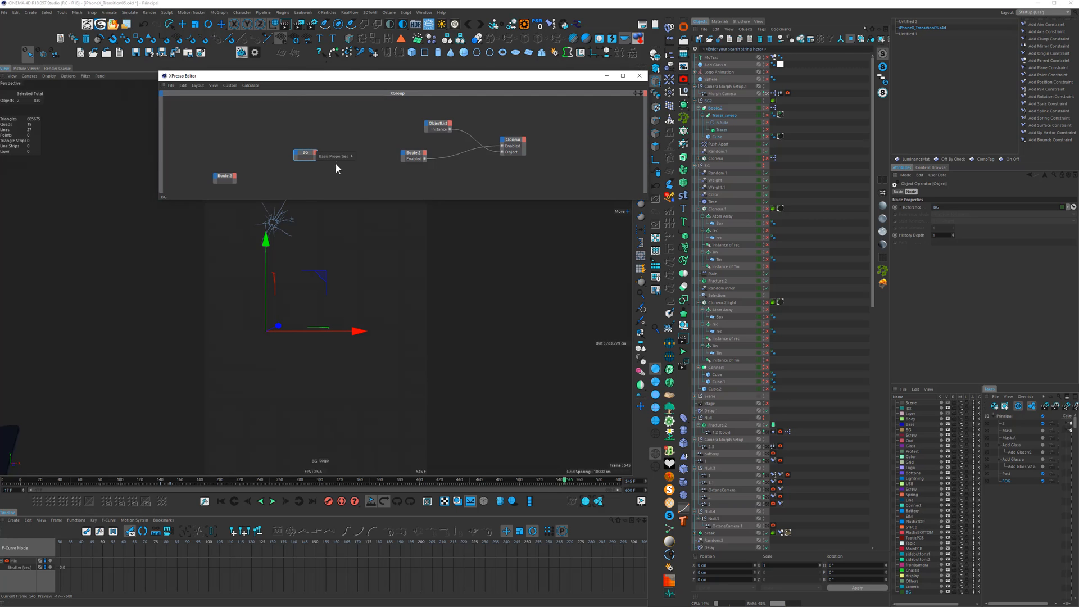
Add Visible in Editor View and Visible in Render View outputs to the BG node, and enlarge the node
{"action": "mouse_move", "coordinate": [351, 156]}
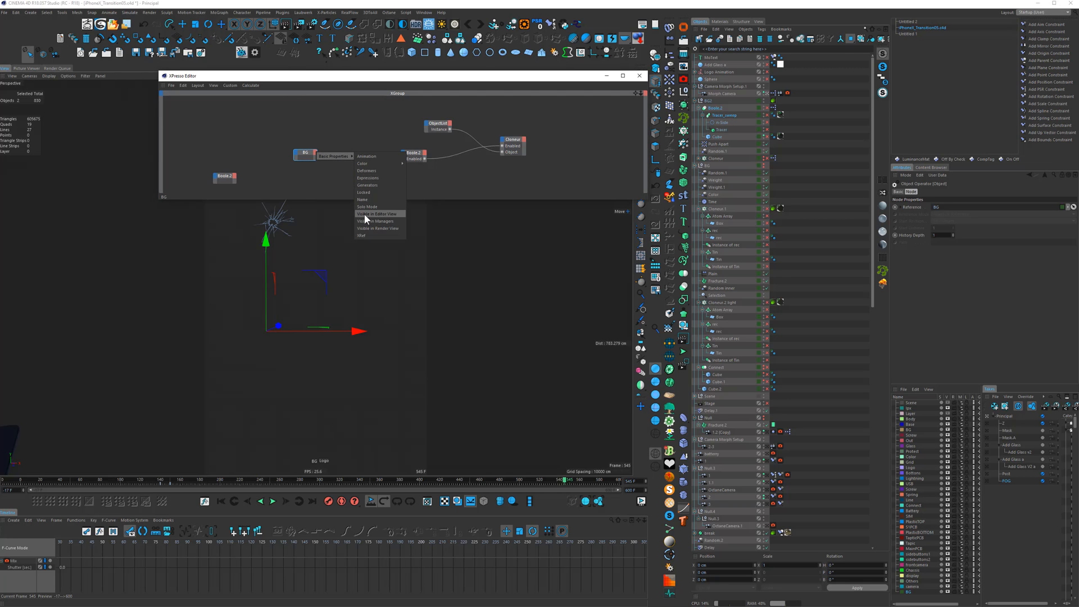
{"action": "left_click", "coordinate": [388, 214]}
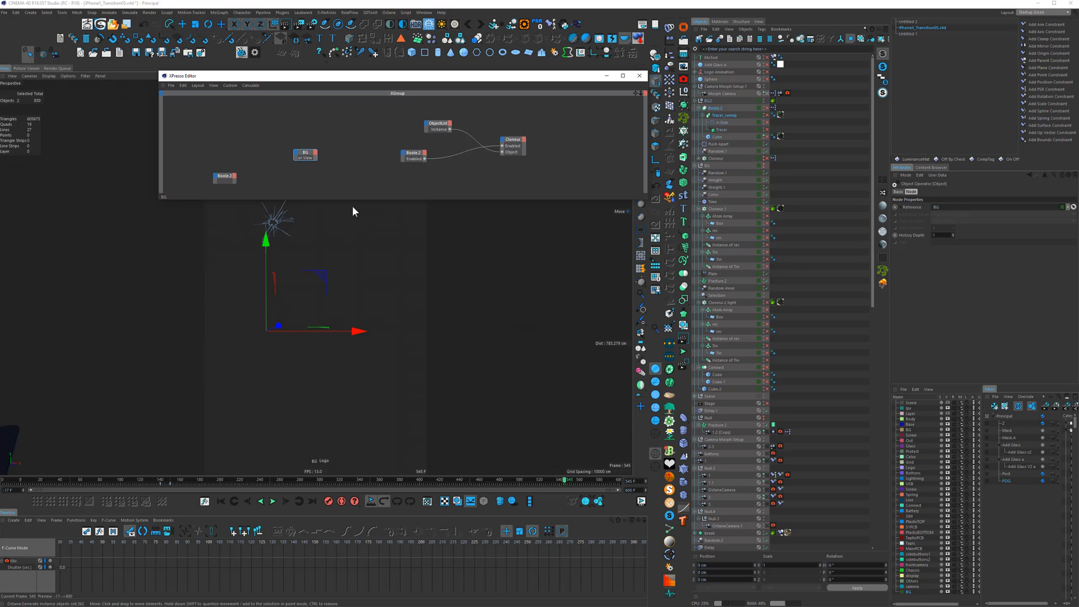
{"action": "left_click", "coordinate": [315, 152]}
{"action": "mouse_move", "coordinate": [349, 157]}
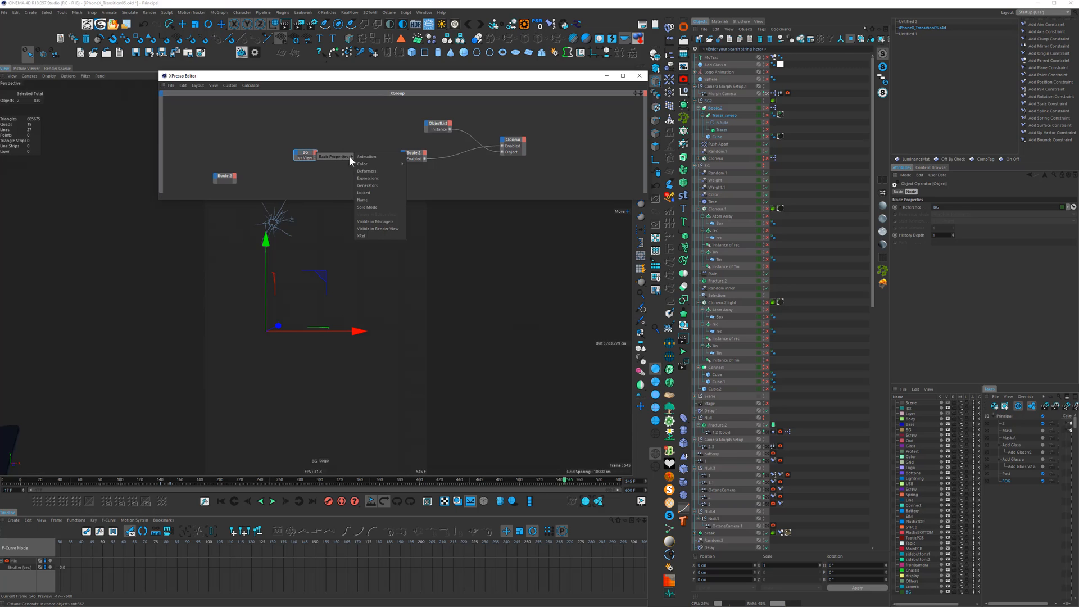
{"action": "left_click", "coordinate": [383, 228]}
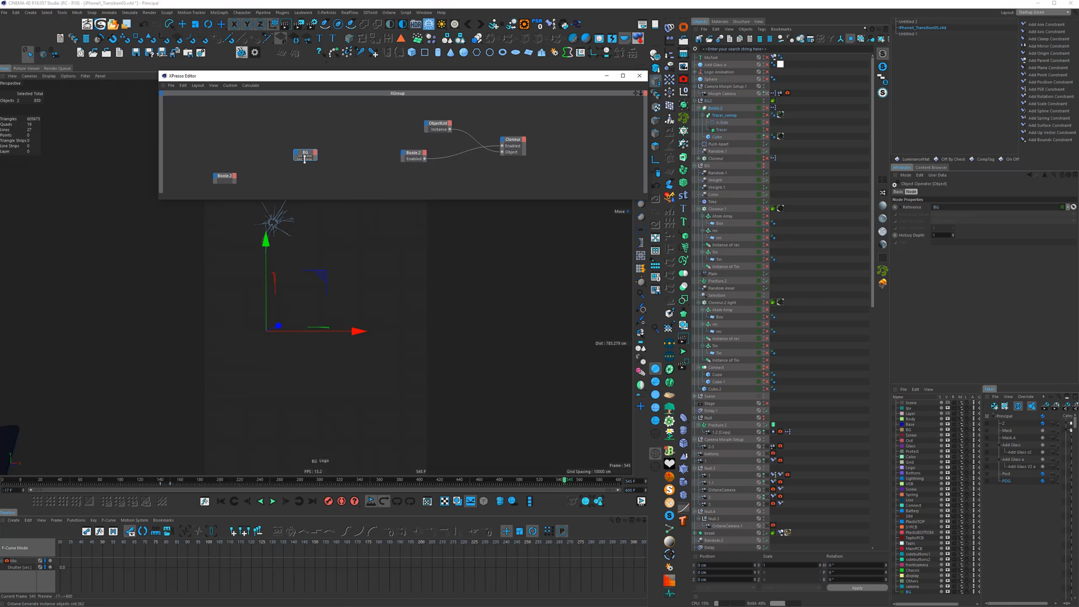
{"action": "left_click_drag", "start_coordinate": [305, 161], "coordinate": [269, 175]}
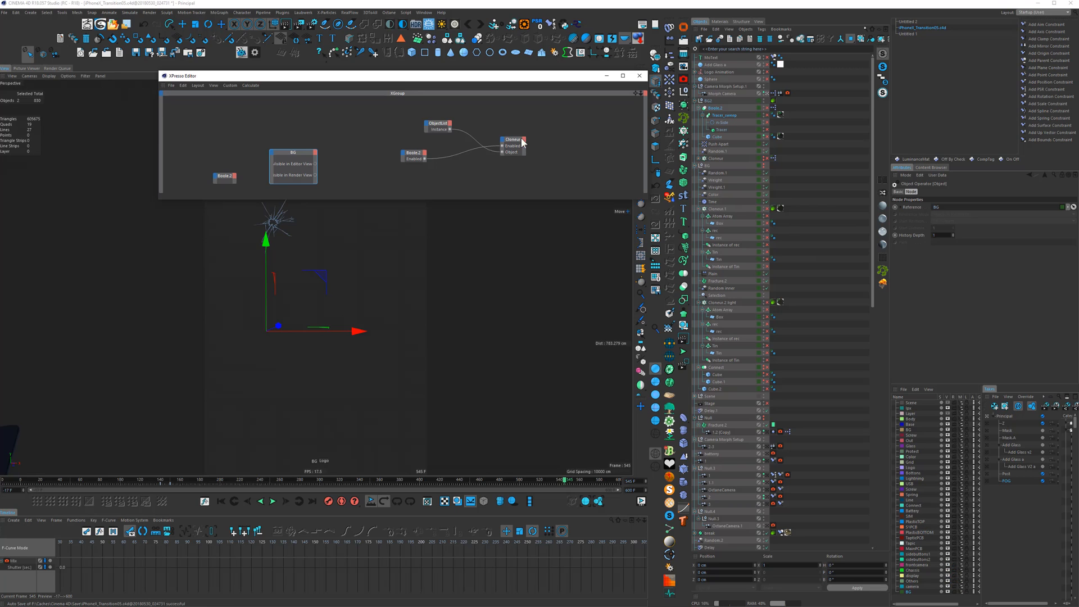
Enable Boole.2 and its linked objects, and hide the BG layer's objects from the managers
{"action": "left_click", "coordinate": [767, 109]}
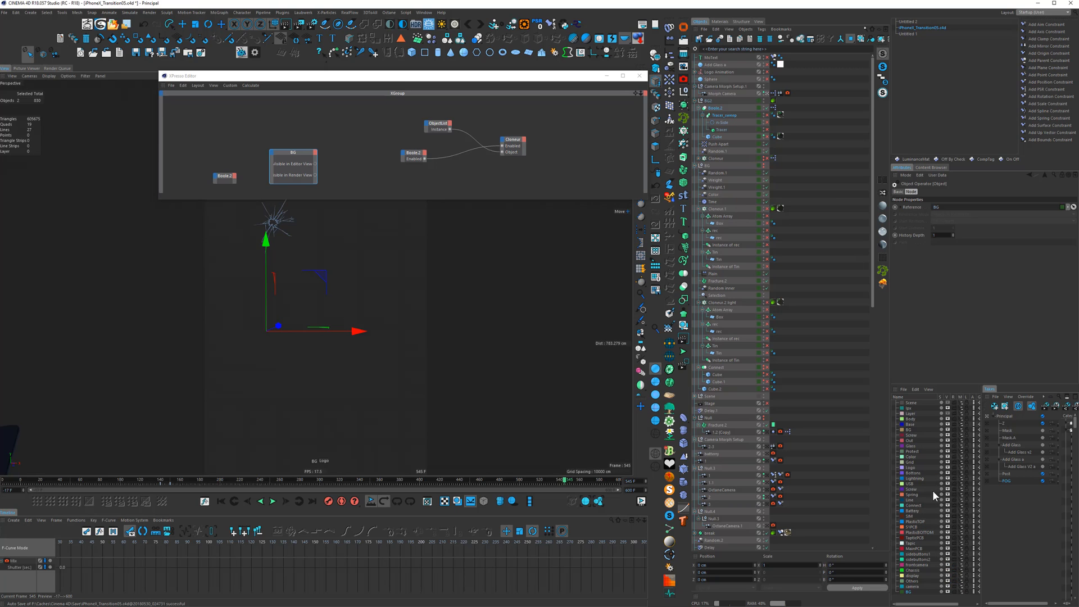
{"action": "left_click", "coordinate": [767, 254]}
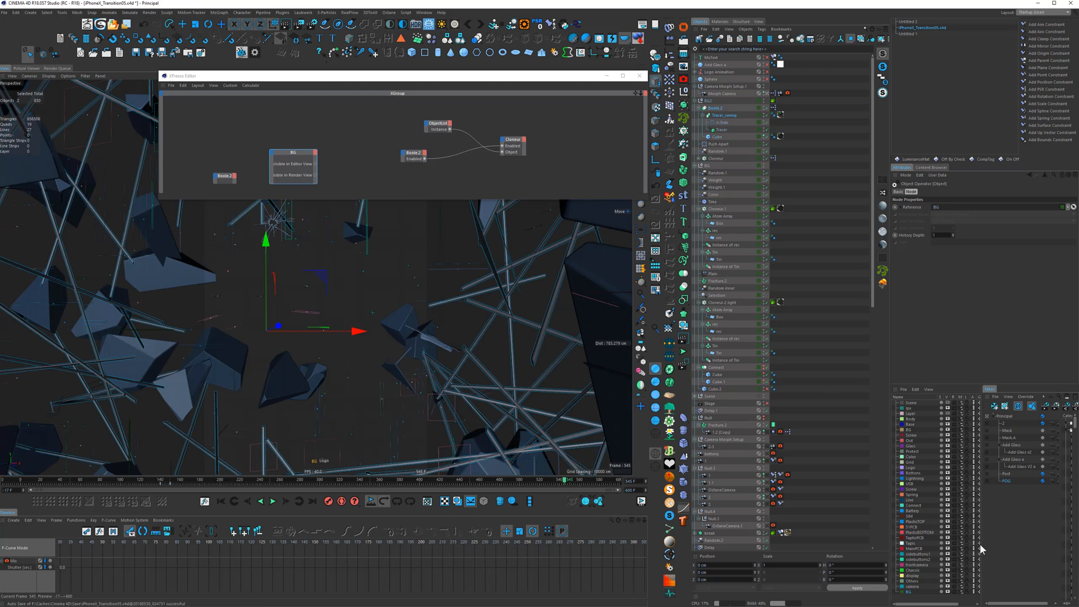
{"action": "left_click", "coordinate": [961, 592]}
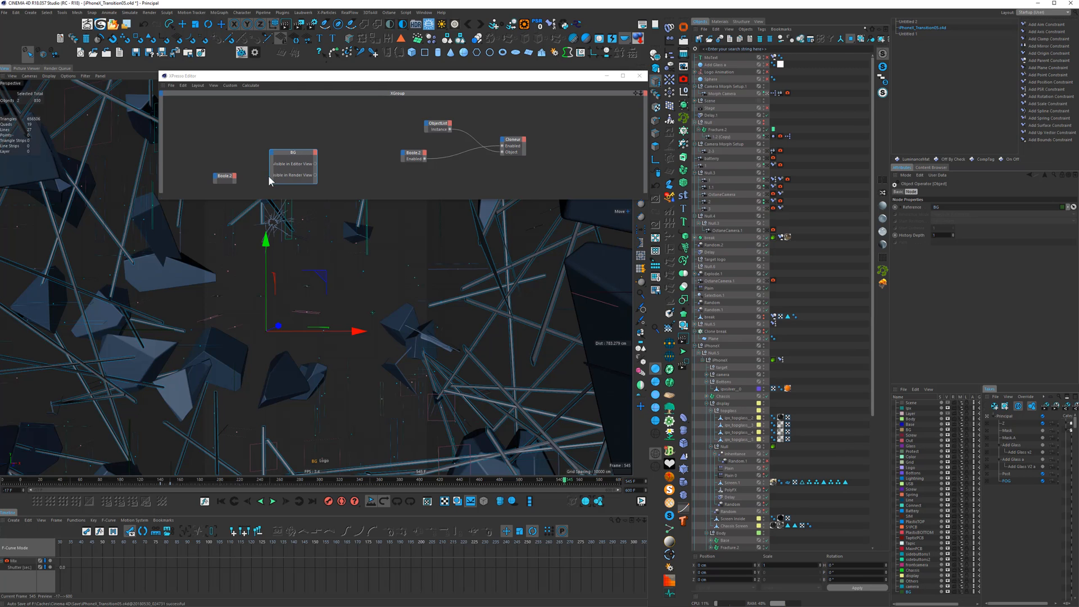
Add a Visible in Managers output to the BG node
{"action": "left_click", "coordinate": [315, 153]}
{"action": "mouse_move", "coordinate": [341, 156]}
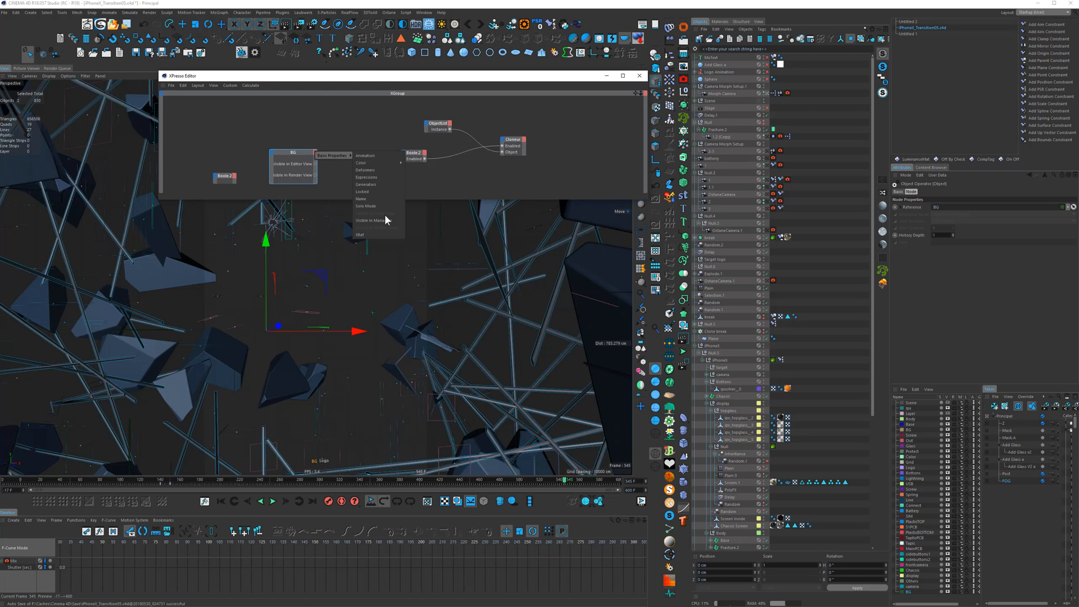
{"action": "left_click", "coordinate": [369, 220]}
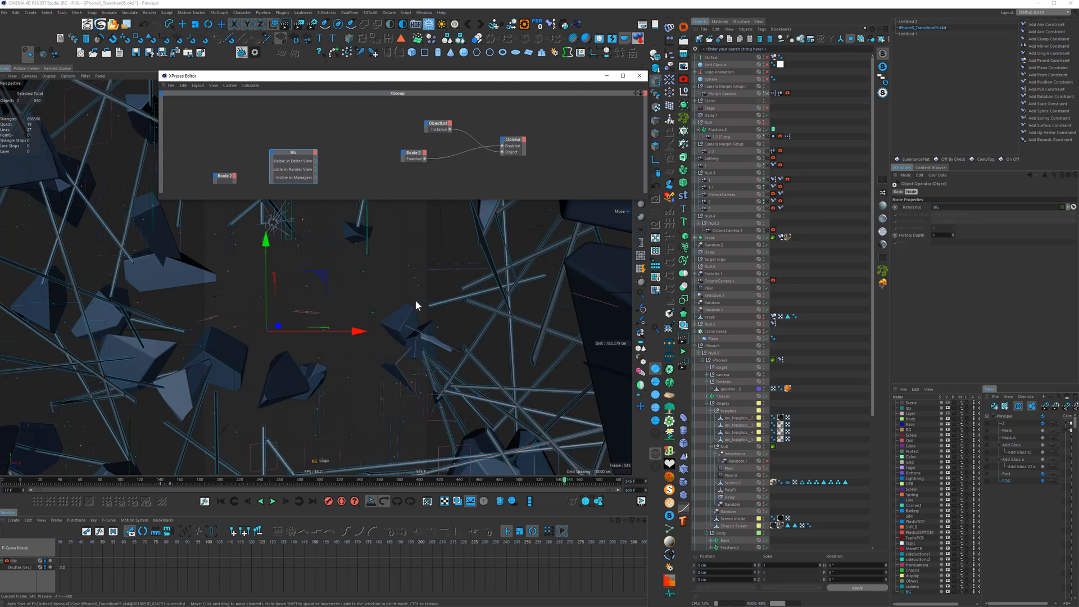
Check the Enabled state of Cloneur.1 and Boole.2, and connect BG's Visible in Managers output to Boole.2's Enabled input
{"action": "left_click", "coordinate": [423, 152]}
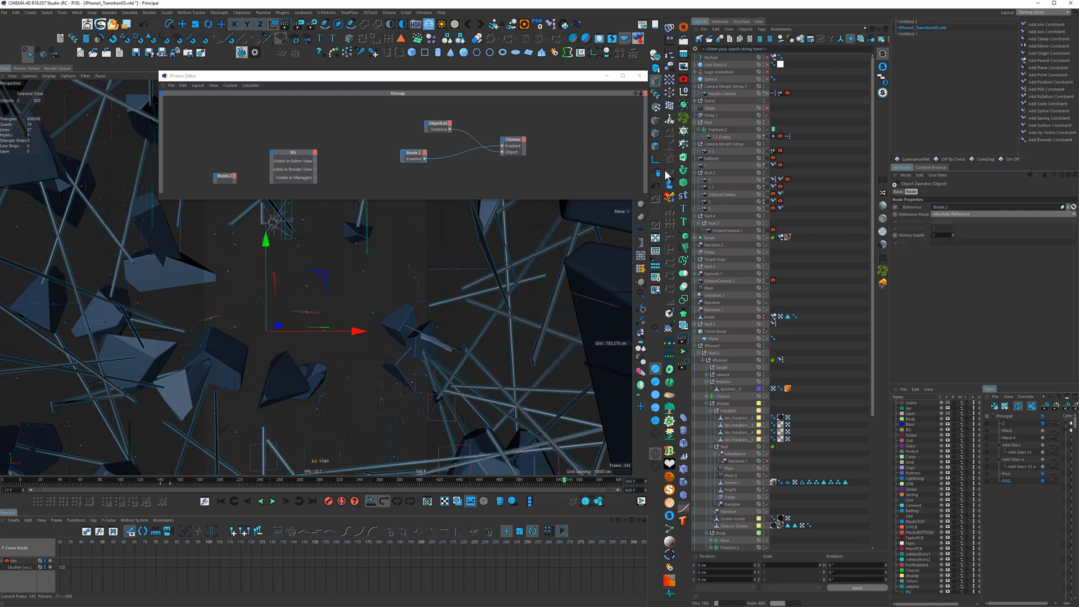
{"action": "left_click", "coordinate": [438, 123]}
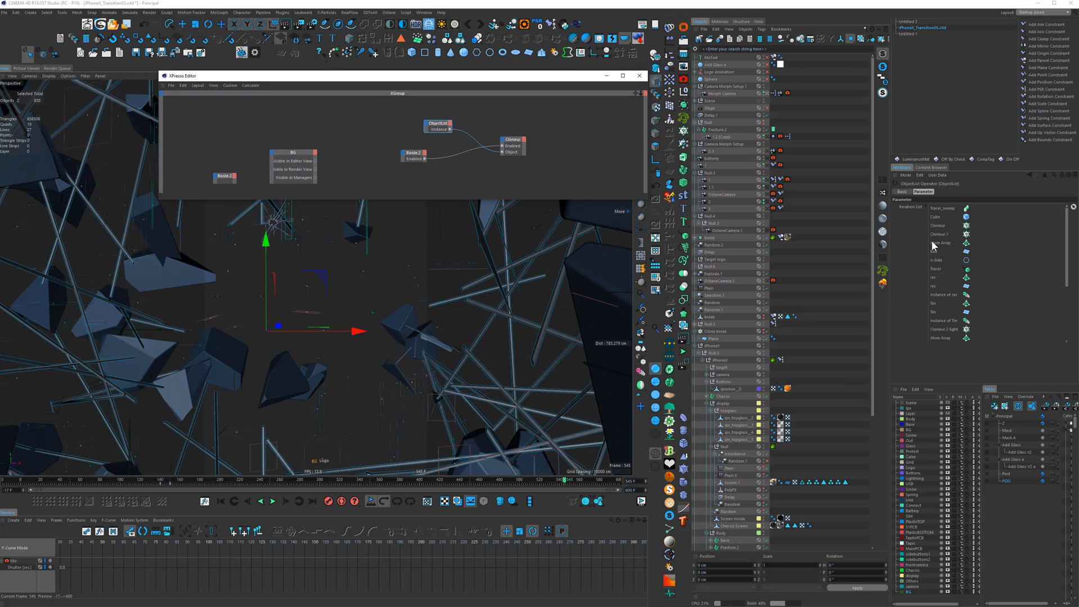
{"action": "double_click", "coordinate": [936, 234]}
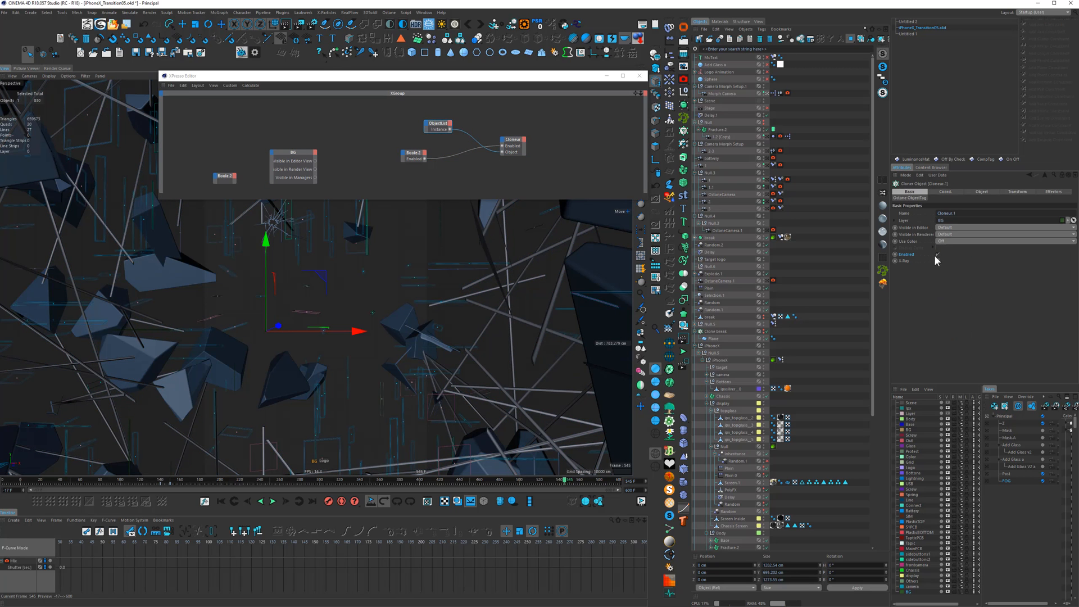
{"action": "left_click", "coordinate": [414, 153]}
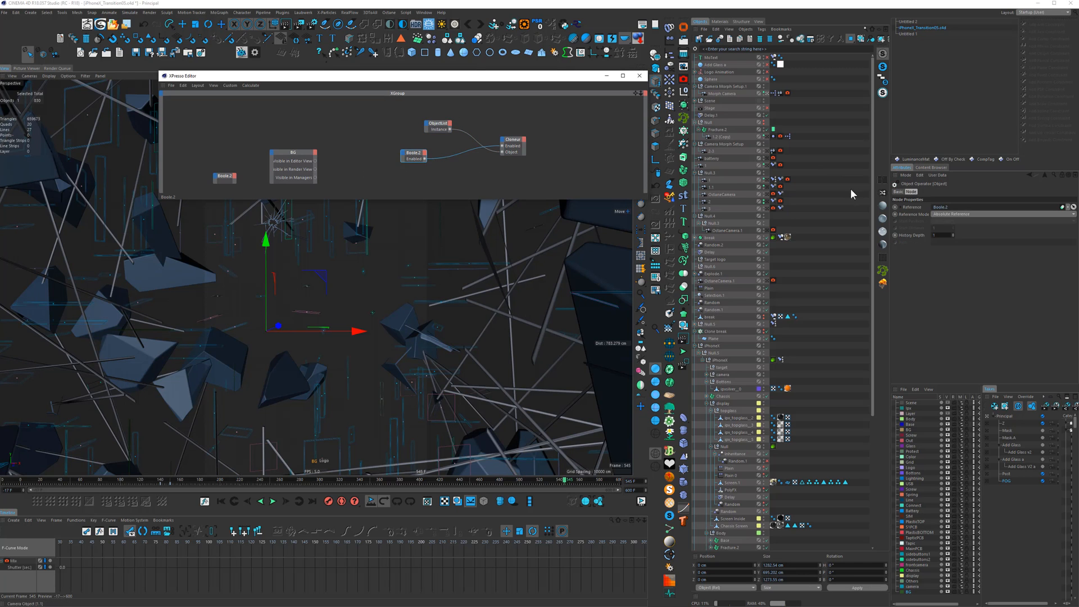
{"action": "double_click", "coordinate": [936, 207]}
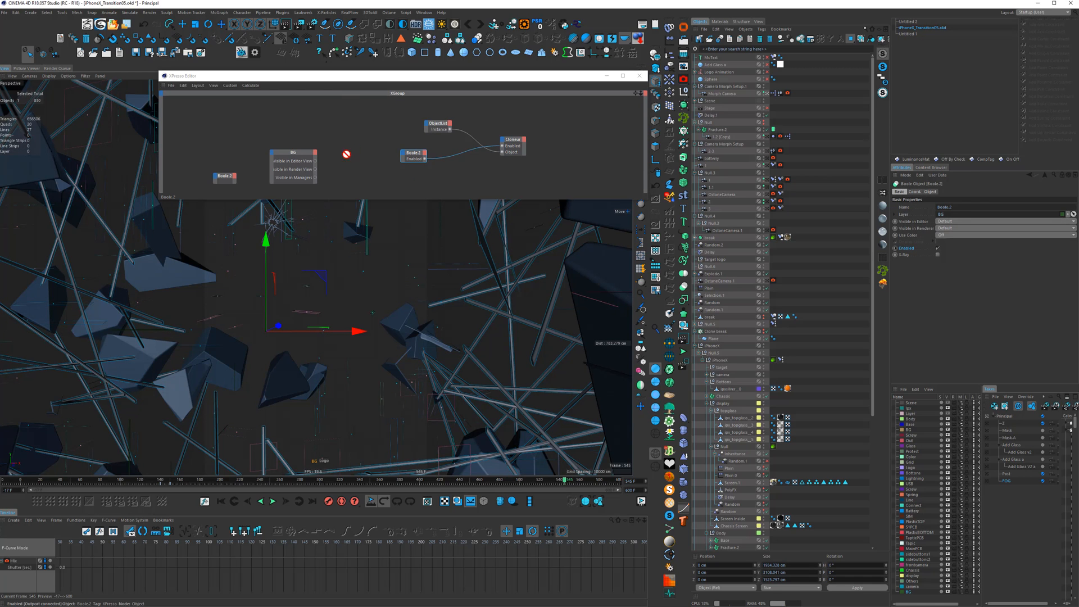
{"action": "left_click_drag", "start_coordinate": [315, 177], "coordinate": [402, 160]}
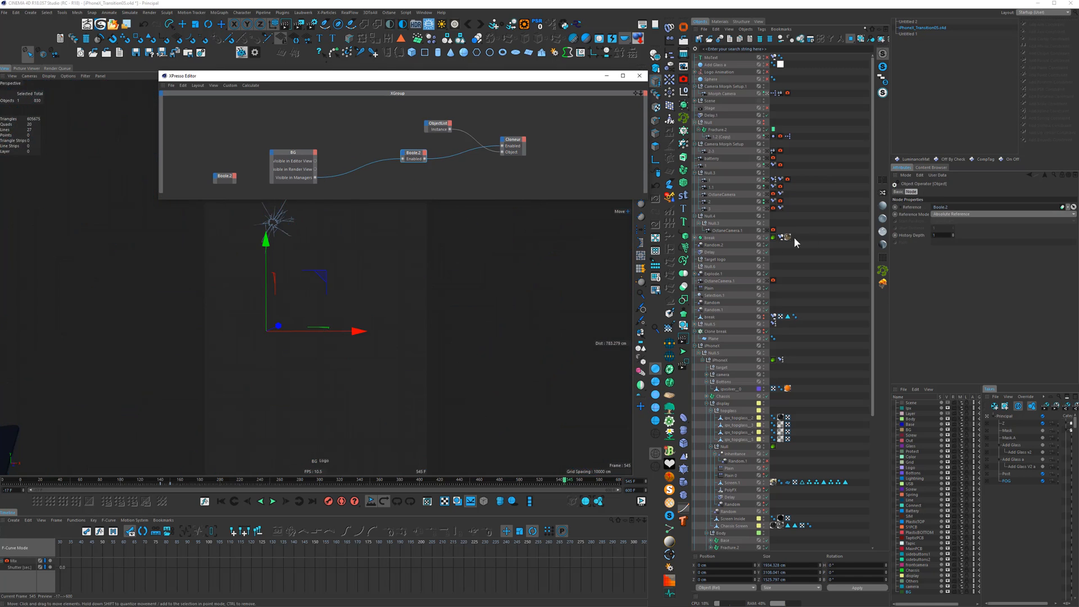
Check the Enabled state of Boole.2 and the listed Atom Array, and make the BG layer visible in the managers again
{"action": "left_click", "coordinate": [434, 123]}
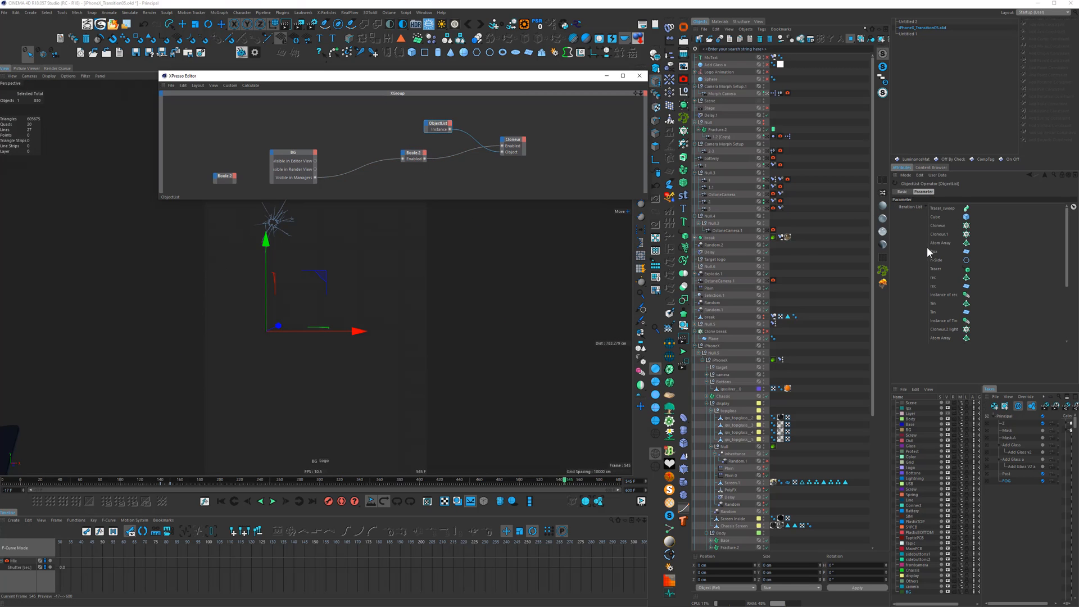
{"action": "left_click", "coordinate": [423, 156]}
{"action": "left_click", "coordinate": [942, 207]}
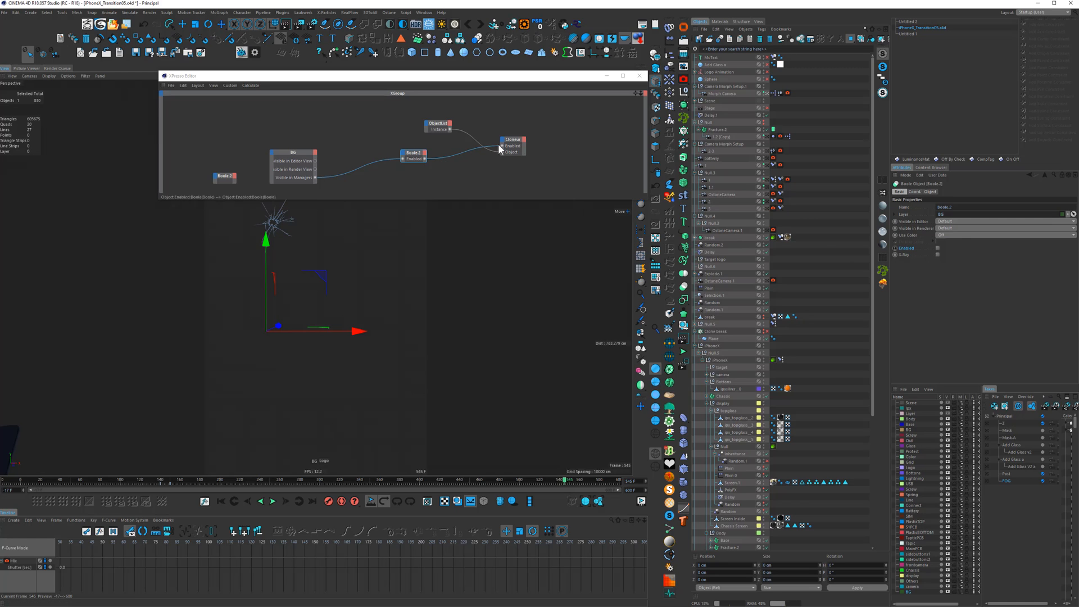
{"action": "left_click", "coordinate": [438, 126]}
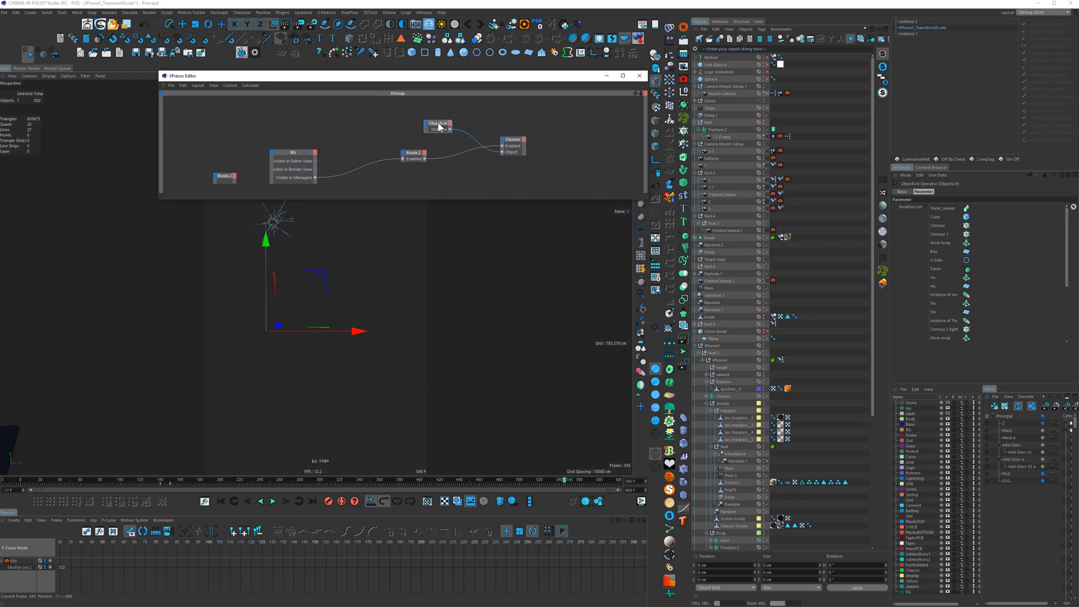
{"action": "double_click", "coordinate": [940, 243]}
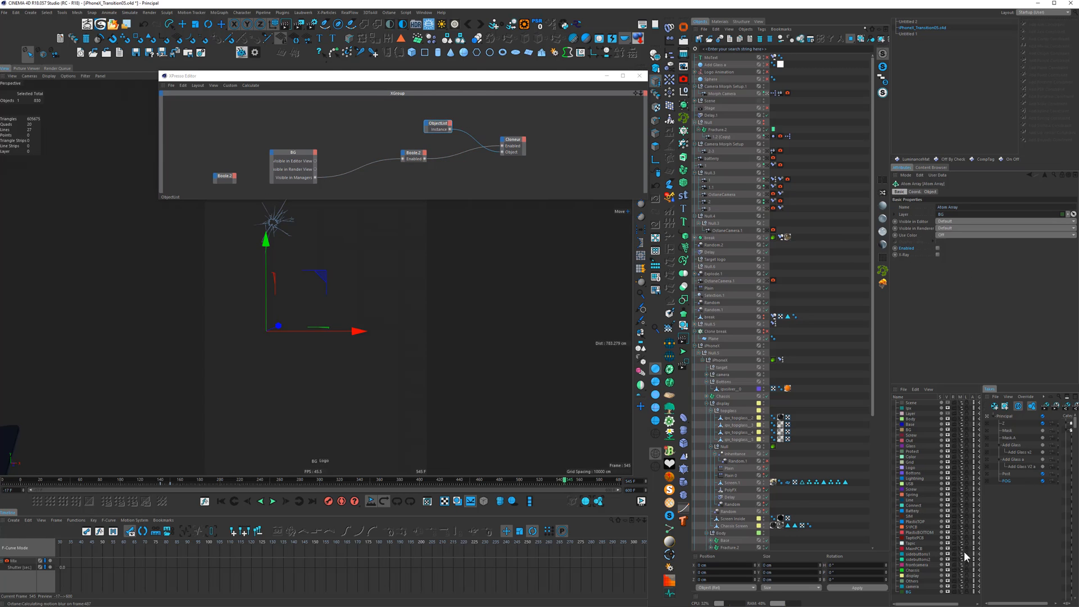
{"action": "left_click", "coordinate": [960, 592]}
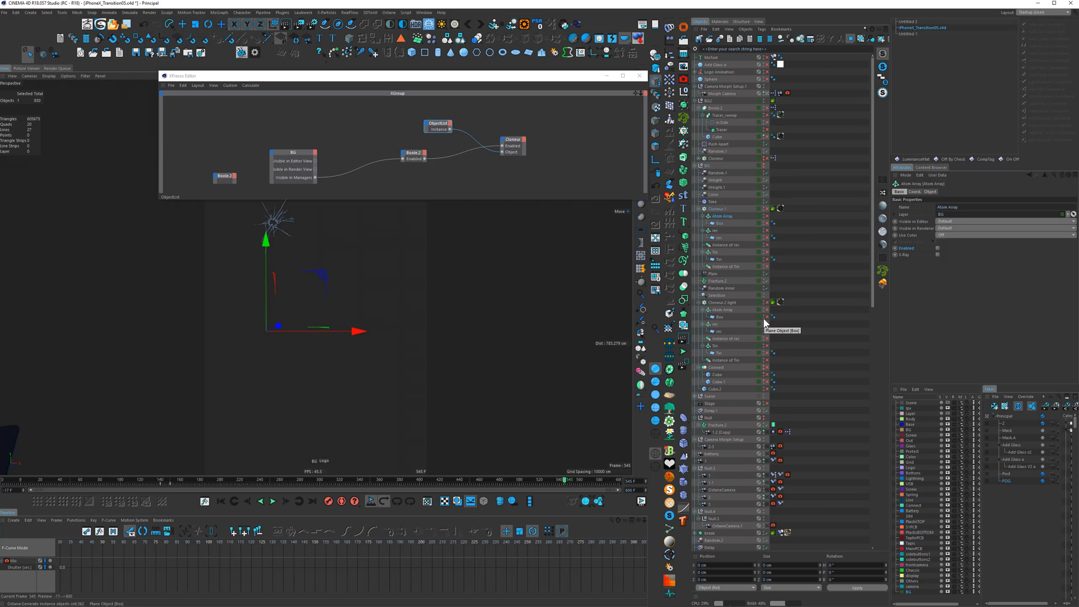
{"action": "left_click", "coordinate": [763, 165]}
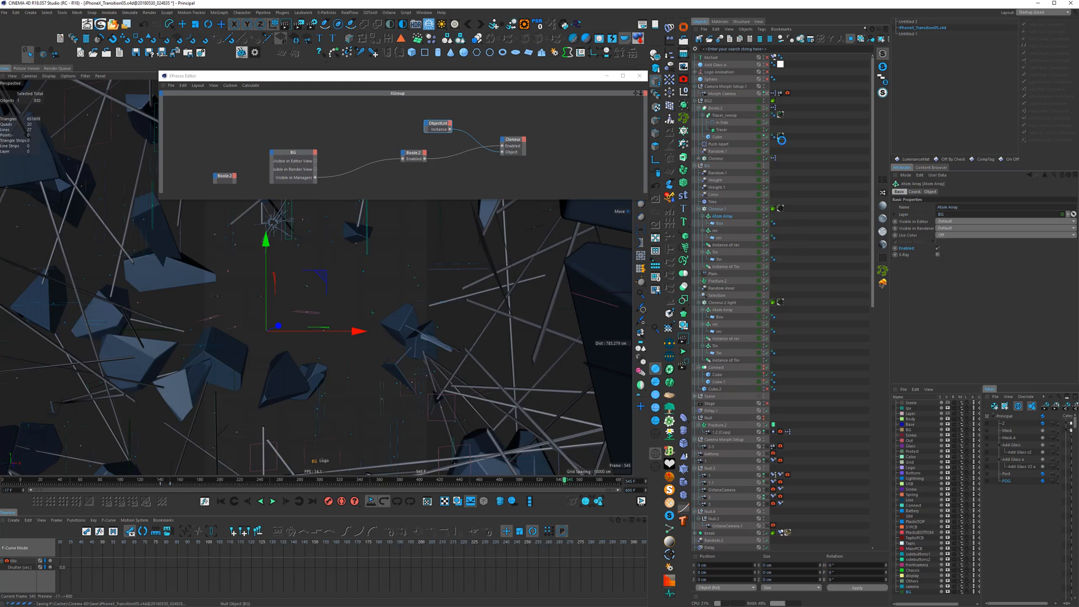
Play the animation briefly and hide the BG layer's objects from the managers
{"action": "left_click", "coordinate": [273, 501]}
{"action": "left_click", "coordinate": [273, 501]}
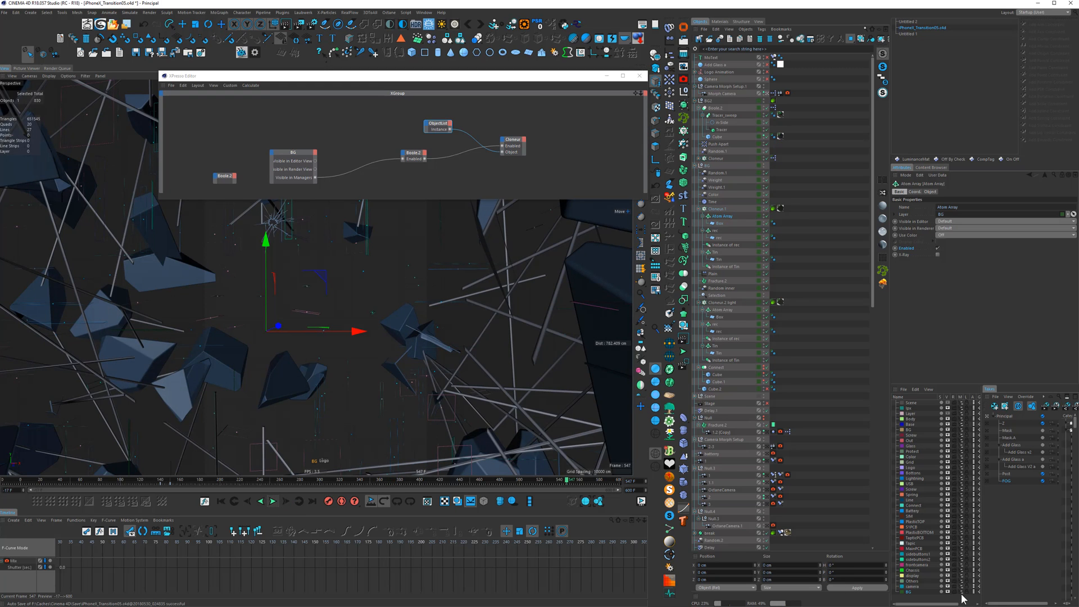
{"action": "scroll", "coordinate": [744, 143], "scroll_direction": "down", "scroll_amount": 10}
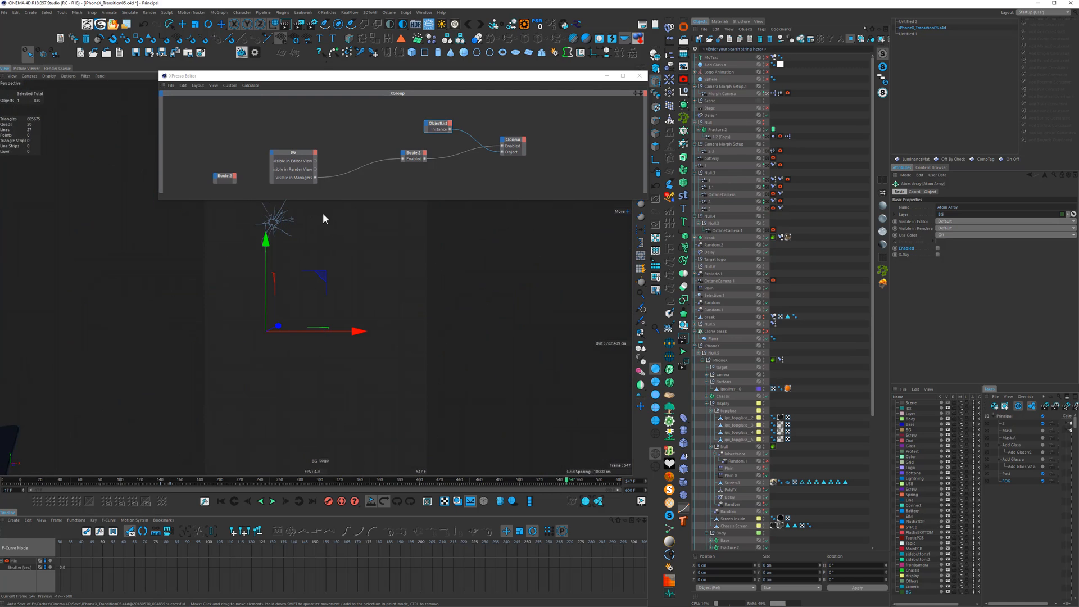
Link BG's Visible in Editor View output to Boole.2's Enabled input instead of Visible in Managers, and toggle the BG layer's manager and editor visibility
{"action": "left_click_drag", "start_coordinate": [401, 159], "coordinate": [372, 165]}
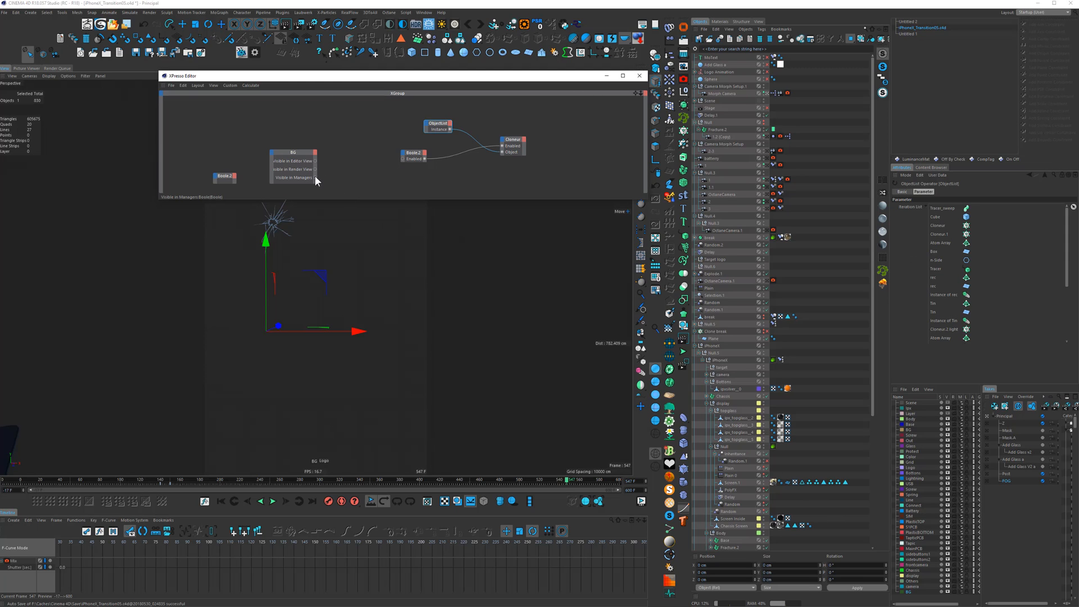
{"action": "mouse_move", "coordinate": [397, 160]}
{"action": "left_mouse_down"}
{"action": "mouse_move", "coordinate": [352, 186]}
{"action": "mouse_move", "coordinate": [316, 162]}
{"action": "mouse_move", "coordinate": [402, 159]}
{"action": "left_mouse_up"}
{"action": "left_click", "coordinate": [960, 593]}
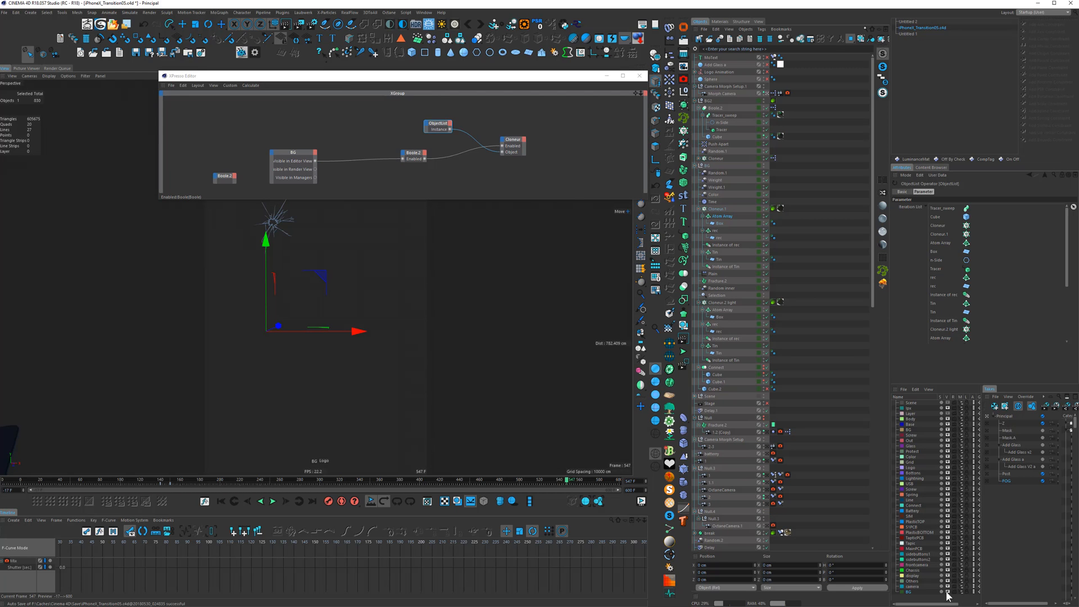
{"action": "left_click", "coordinate": [948, 592]}
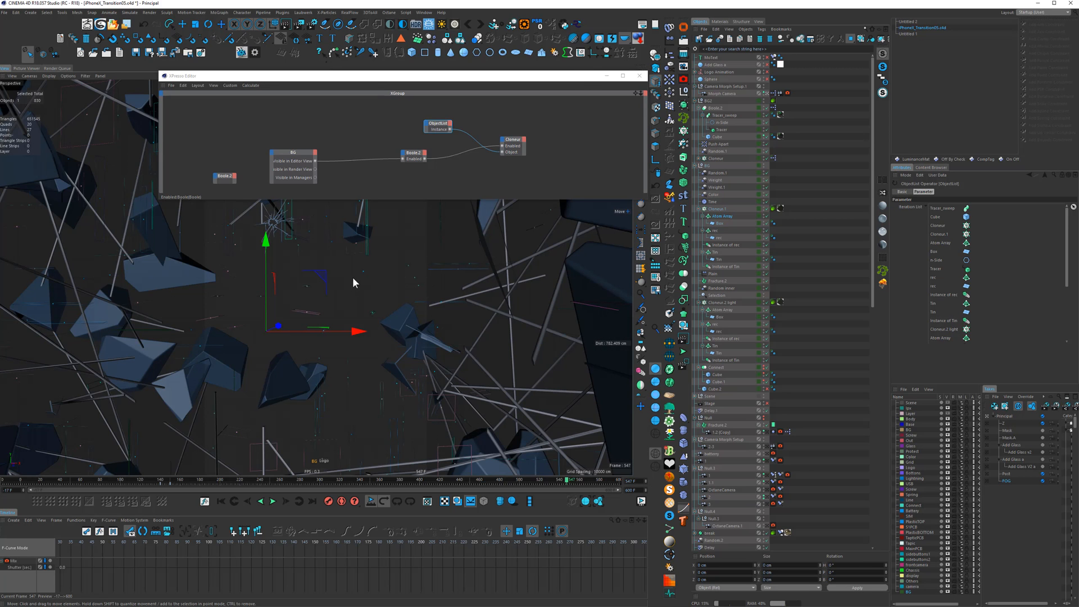
{"action": "left_click", "coordinate": [948, 592]}
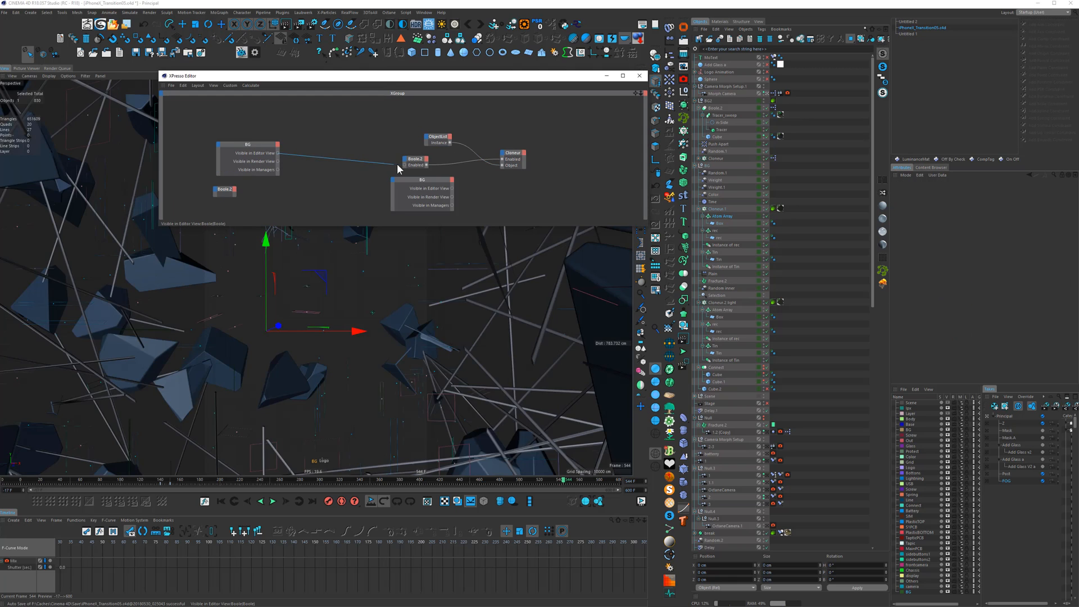
Connect the upper BG node's Visible in Editor View output to Boole.2's Enabled input and scrub the timeline to frame 478
{"action": "left_click_drag", "start_coordinate": [398, 169], "coordinate": [405, 166]}
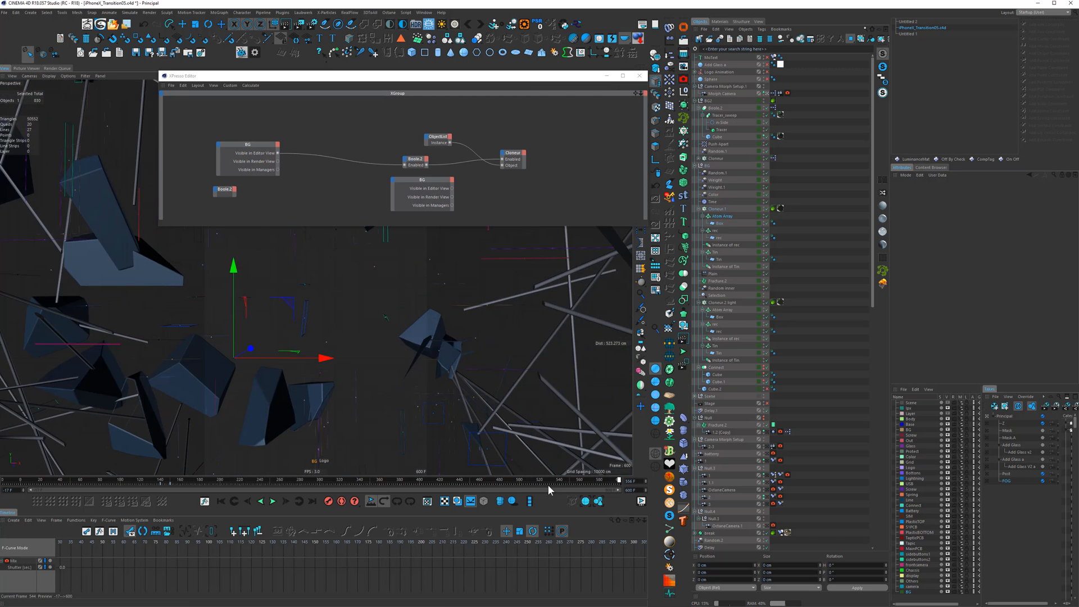
{"action": "left_click_drag", "start_coordinate": [549, 486], "coordinate": [484, 468]}
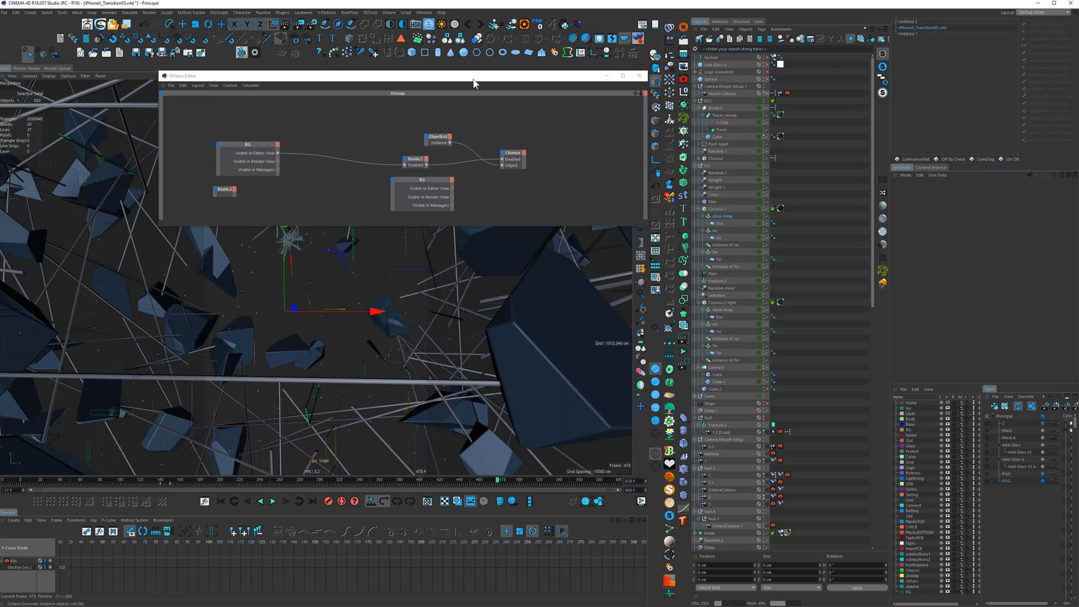
Move the XPresso Editor aside and examine the Logo Animation XRef's hierarchy and Object properties
{"action": "left_click_drag", "start_coordinate": [450, 76], "coordinate": [1001, 253]}
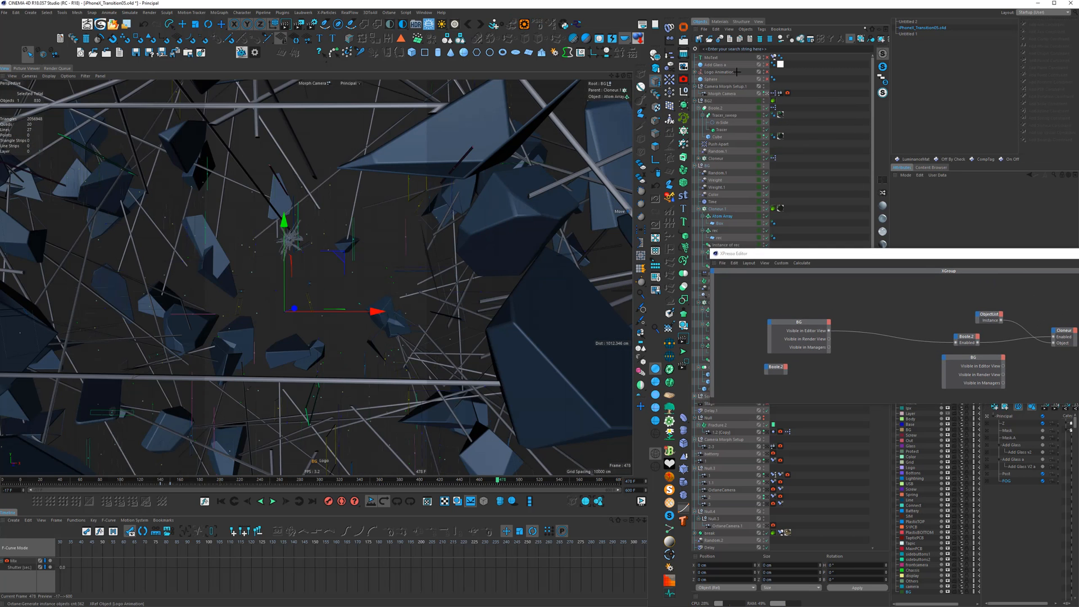
{"action": "left_click", "coordinate": [699, 73]}
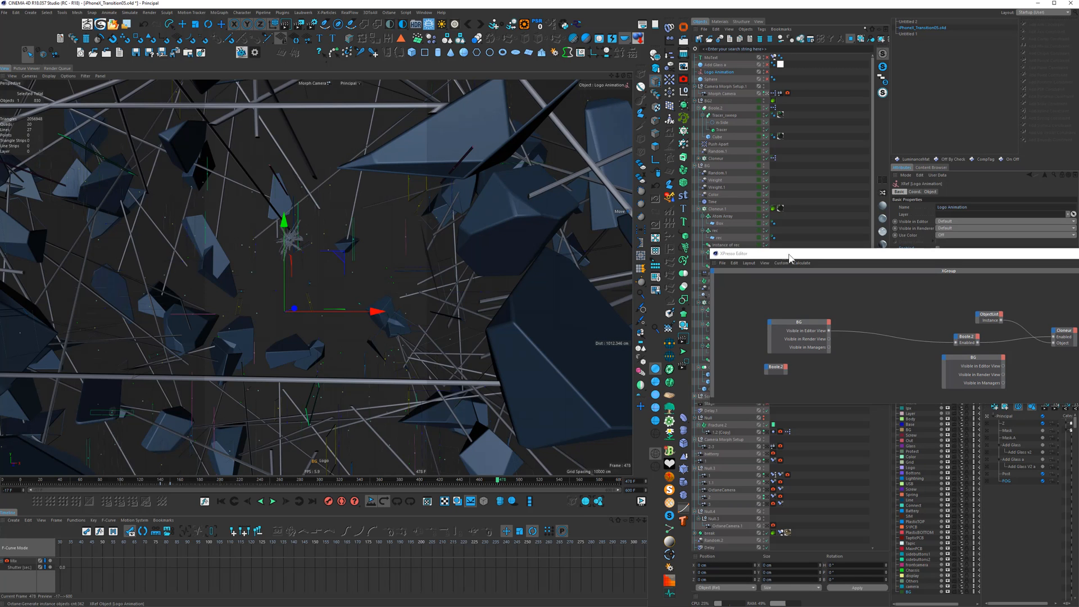
{"action": "left_click_drag", "start_coordinate": [792, 259], "coordinate": [861, 317]}
{"action": "left_click", "coordinate": [323, 462]}
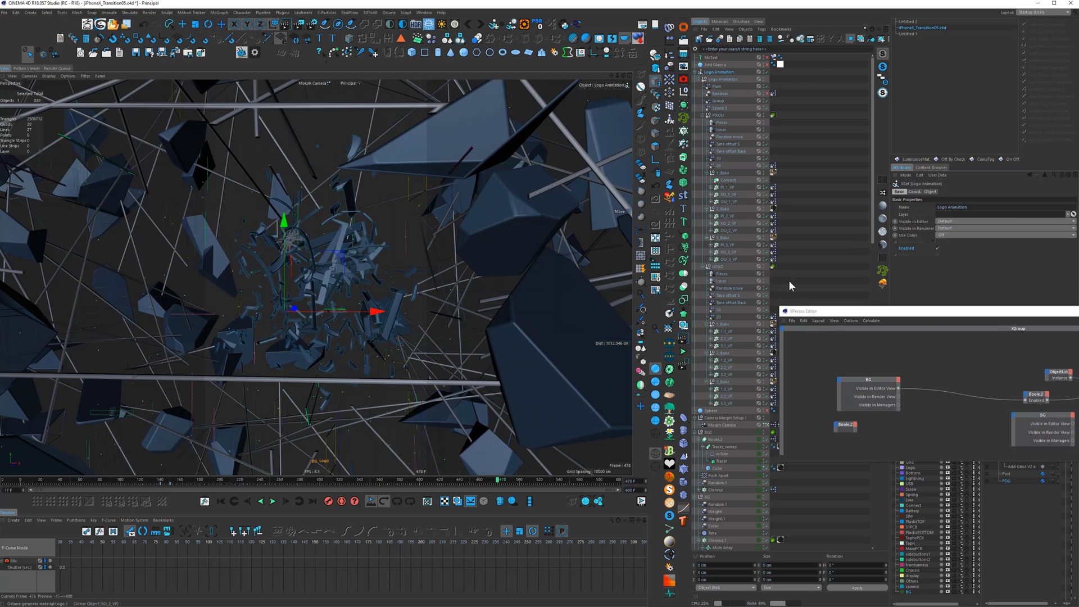
{"action": "left_click_drag", "start_coordinate": [818, 312], "coordinate": [101, 472]}
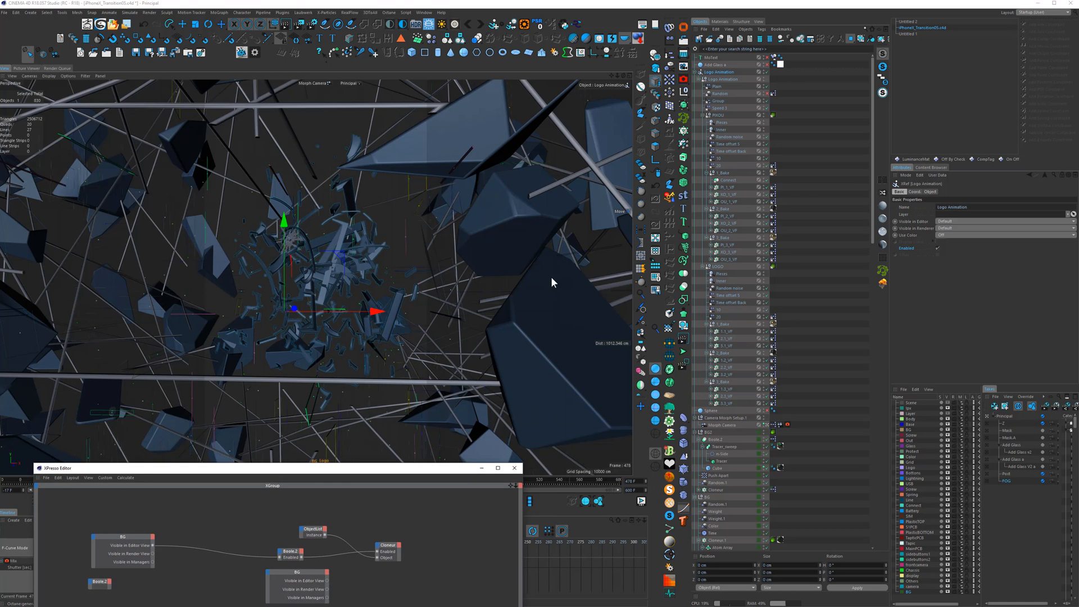
{"action": "left_click", "coordinate": [930, 191]}
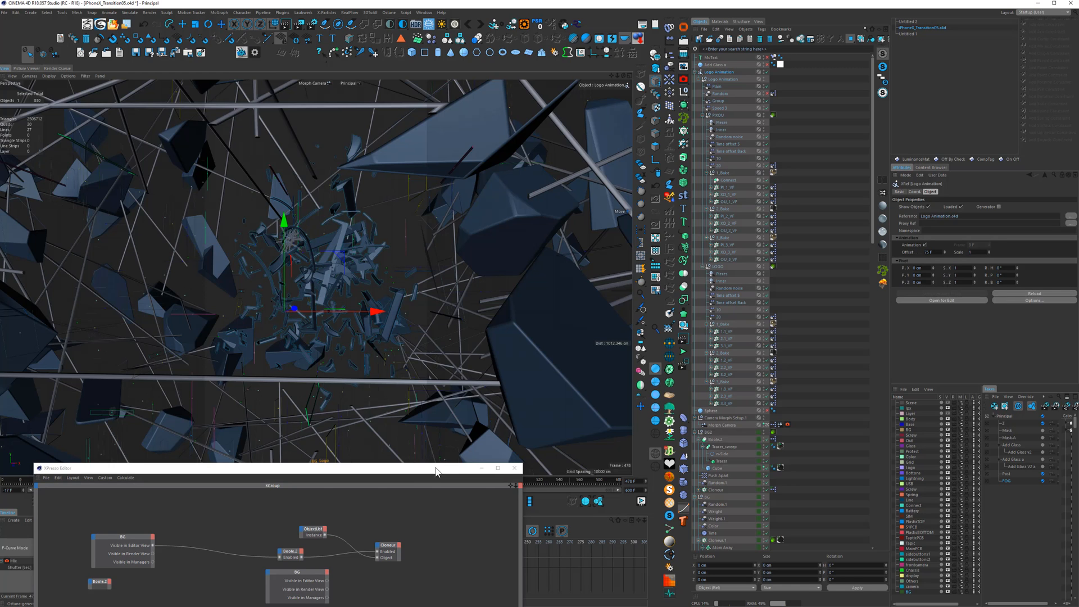
{"action": "left_click_drag", "start_coordinate": [435, 471], "coordinate": [368, 500]}
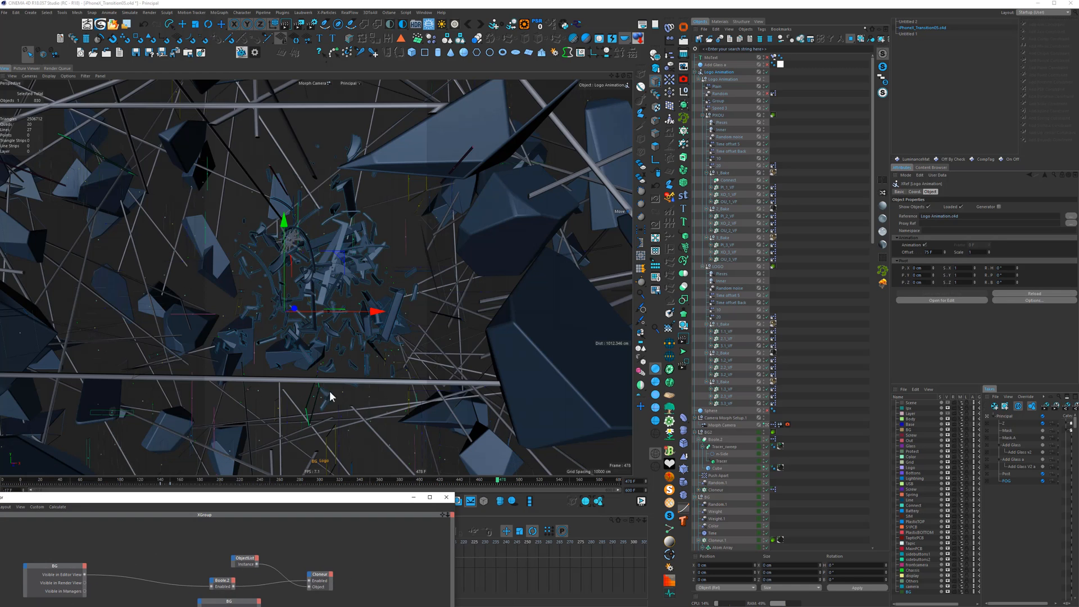
{"action": "left_click", "coordinate": [697, 73]}
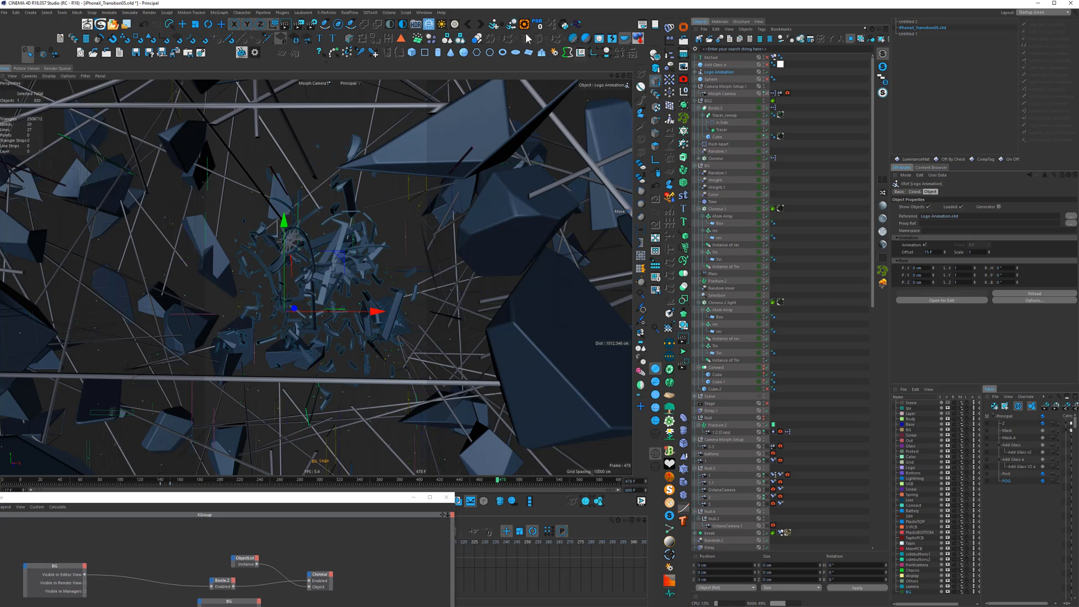
Look through the XRef commands and open the Logo Animation XRef's source file for editing
{"action": "left_click", "coordinate": [47, 13]}
{"action": "mouse_move", "coordinate": [30, 12]}
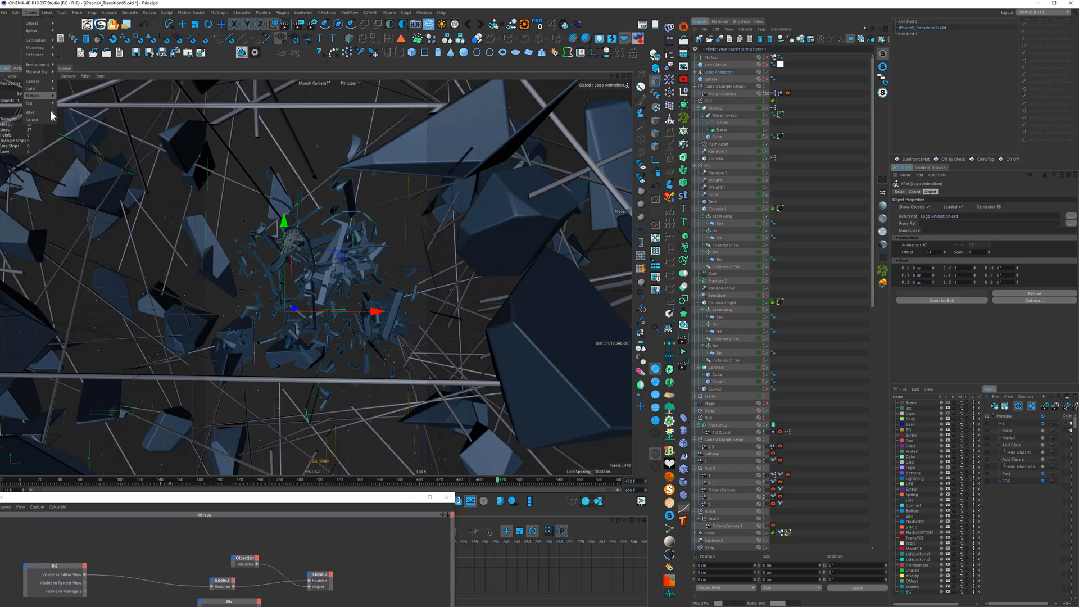
{"action": "mouse_move", "coordinate": [50, 113]}
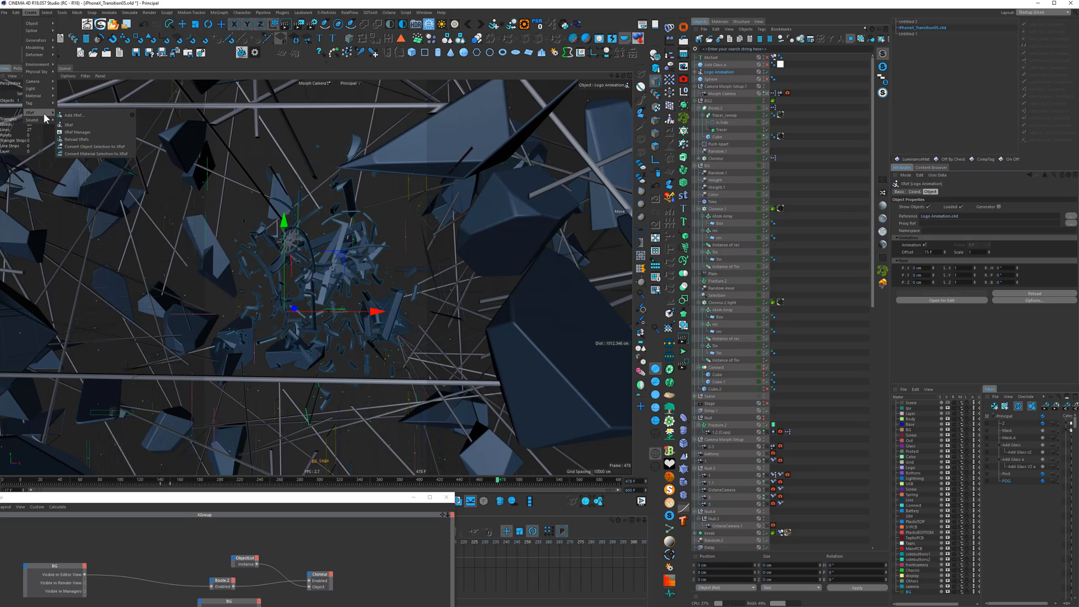
{"action": "left_click", "coordinate": [813, 144]}
{"action": "left_click", "coordinate": [941, 299]}
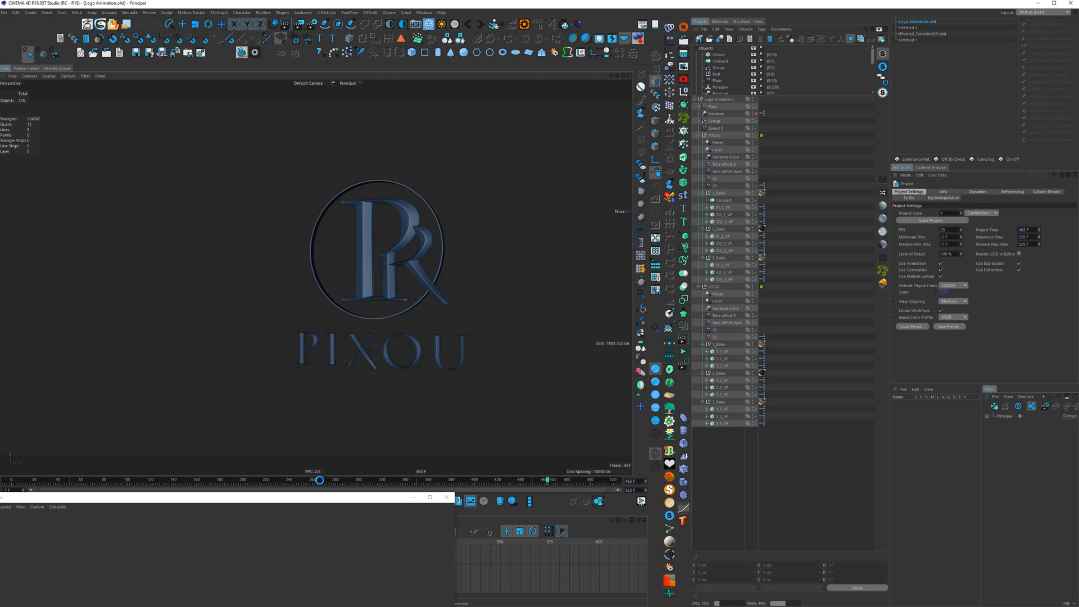
Scrub through the logo animation and check the Plain effector's parameters
{"action": "left_click_drag", "start_coordinate": [360, 478], "coordinate": [456, 480]}
{"action": "left_click", "coordinate": [713, 107]}
{"action": "left_click_drag", "start_coordinate": [554, 507], "coordinate": [549, 481]}
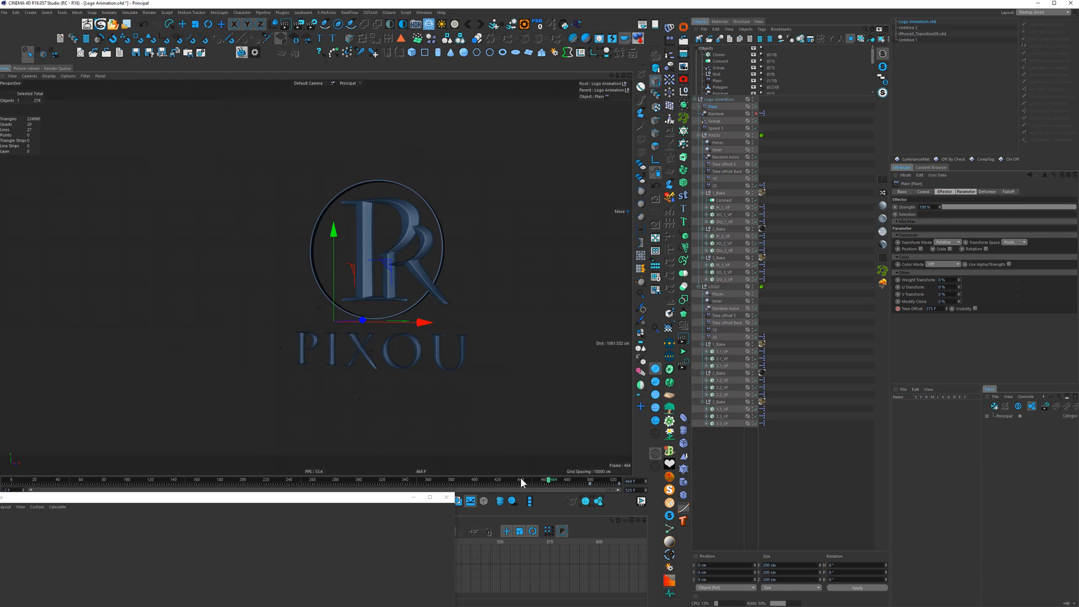
{"action": "left_click_drag", "start_coordinate": [519, 481], "coordinate": [589, 489]}
Close Logo Animation.c4d and return to the iPhoneX_Transition05.c4d project
{"action": "left_click", "coordinate": [106, 52]}
{"action": "left_click", "coordinate": [462, 289]}
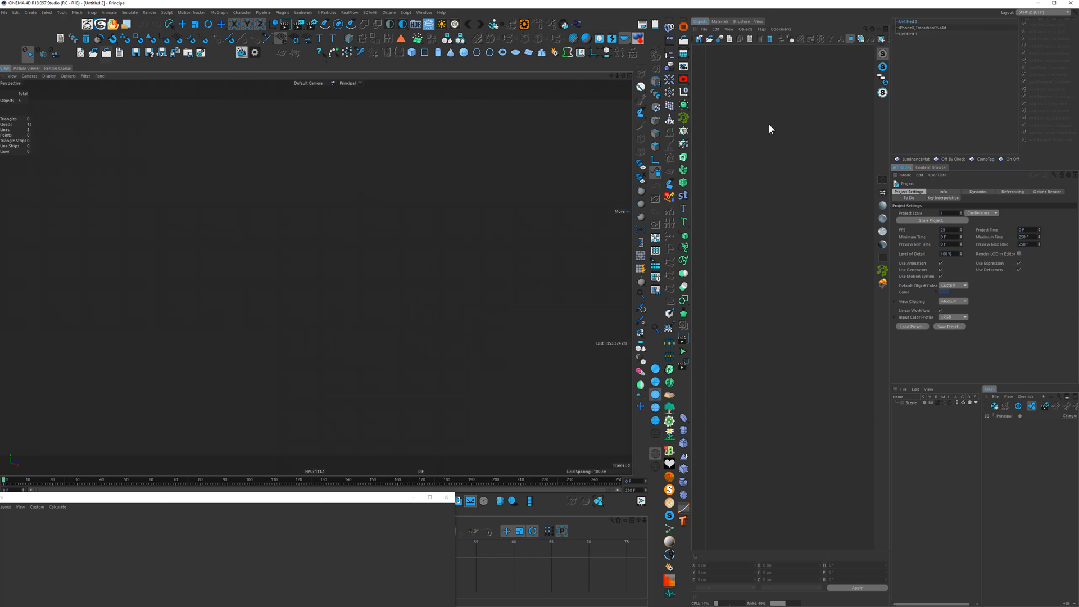
{"action": "left_click", "coordinate": [910, 28]}
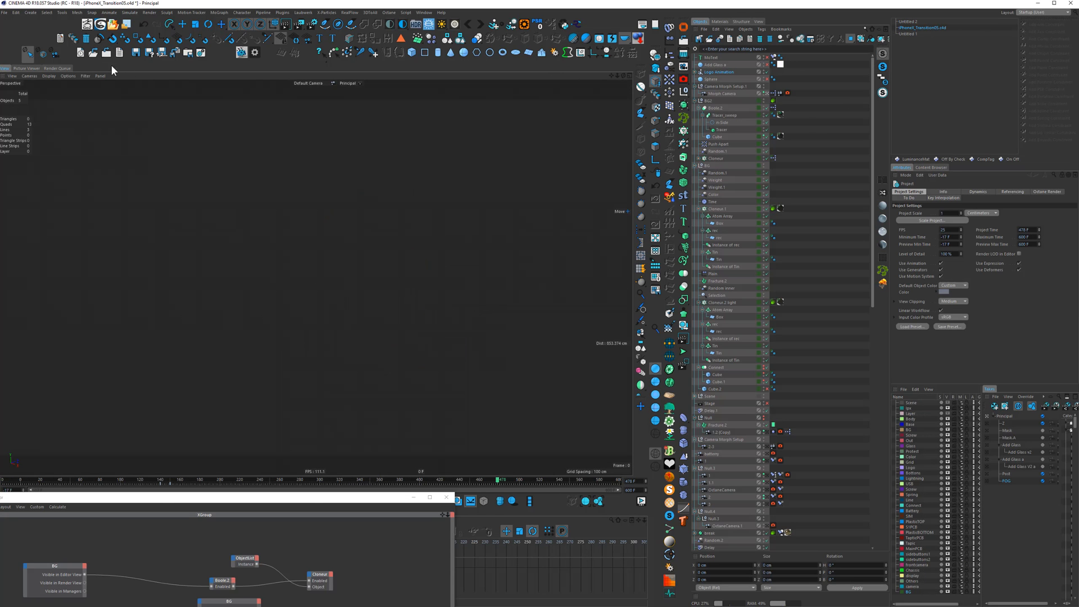
{"action": "left_click", "coordinate": [30, 12]}
{"action": "mouse_move", "coordinate": [46, 113]}
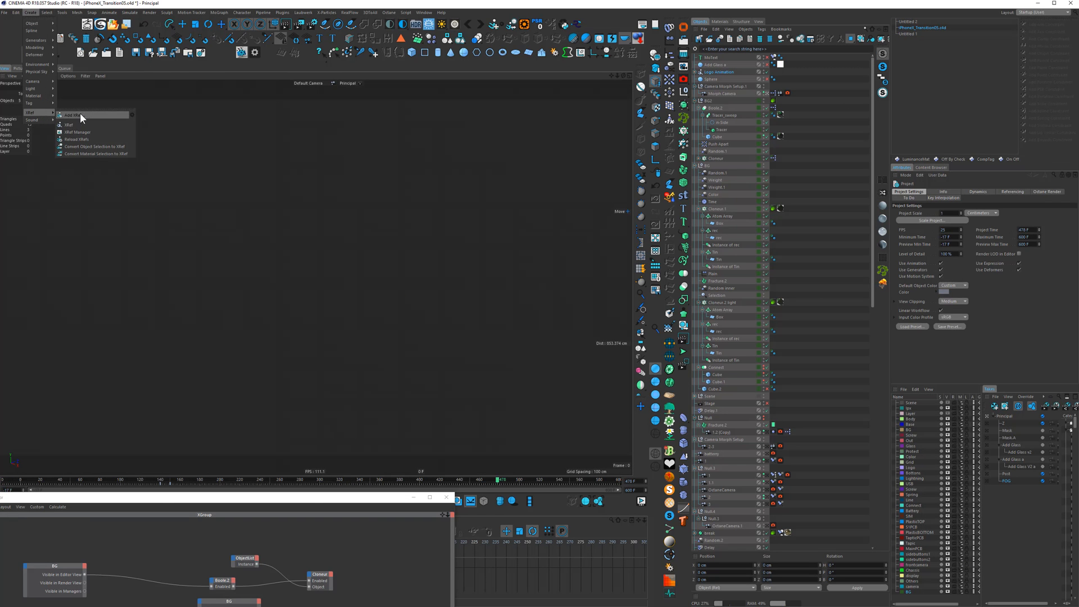
{"action": "left_click", "coordinate": [90, 114]}
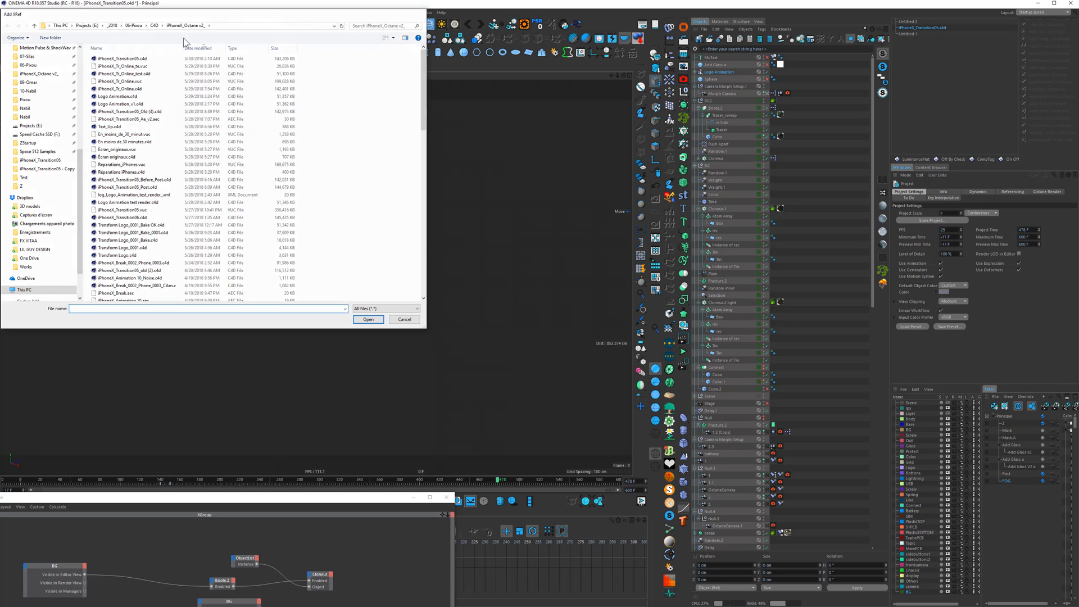
{"action": "left_click", "coordinate": [419, 13]}
Open the Add XRef options and examine the Modify settings, including the PSR mode
{"action": "left_click", "coordinate": [33, 12]}
{"action": "mouse_move", "coordinate": [51, 113]}
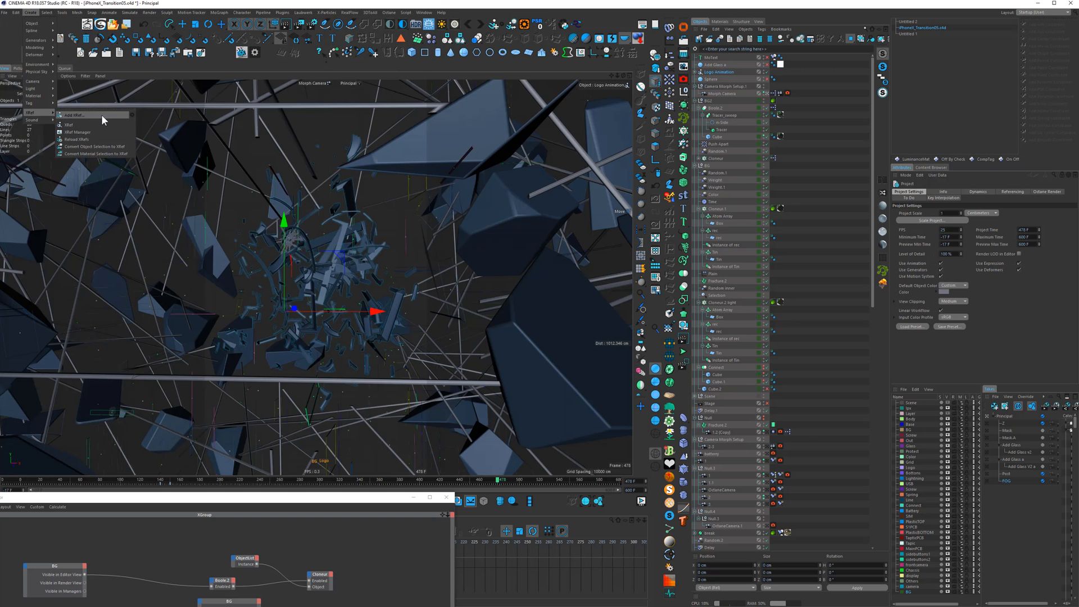
{"action": "left_click", "coordinate": [133, 114]}
{"action": "left_click_drag", "start_coordinate": [148, 94], "coordinate": [426, 131]}
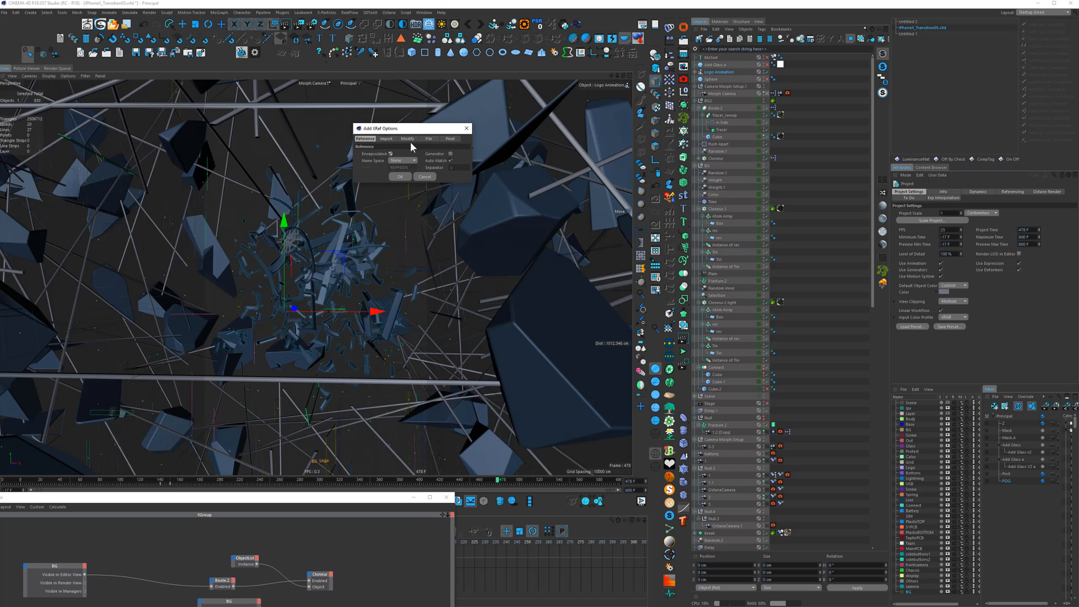
{"action": "left_click", "coordinate": [407, 138]}
{"action": "left_click", "coordinate": [363, 166]}
{"action": "left_click", "coordinate": [363, 160]}
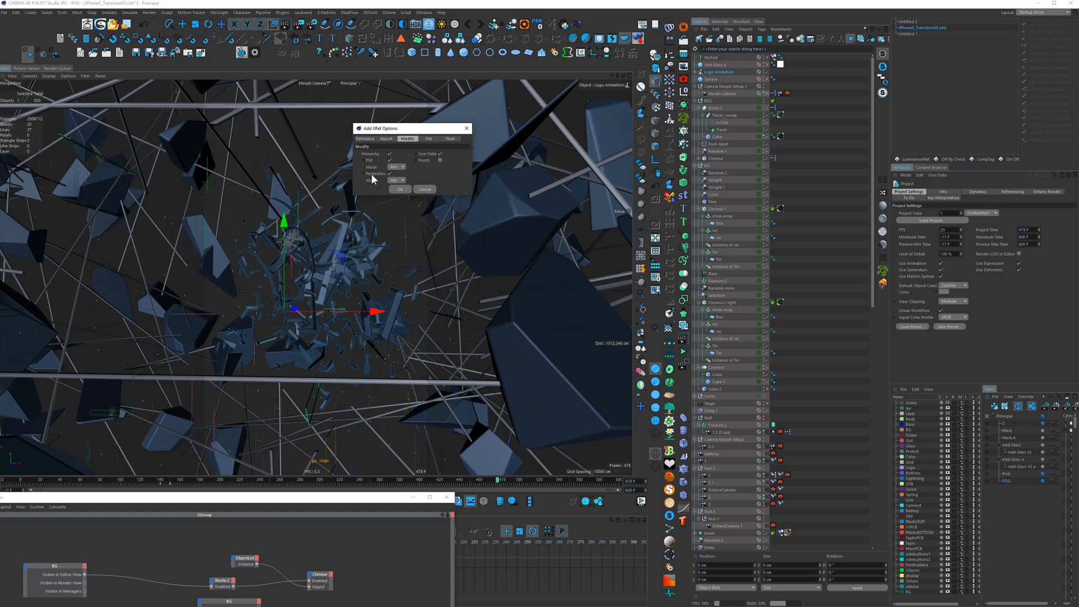
Review the Import, Reference and Modify settings of the Add XRef options, and cancel the dialog
{"action": "left_click", "coordinate": [423, 139]}
{"action": "left_click", "coordinate": [404, 139]}
{"action": "left_click", "coordinate": [387, 139]}
{"action": "left_click", "coordinate": [365, 139]}
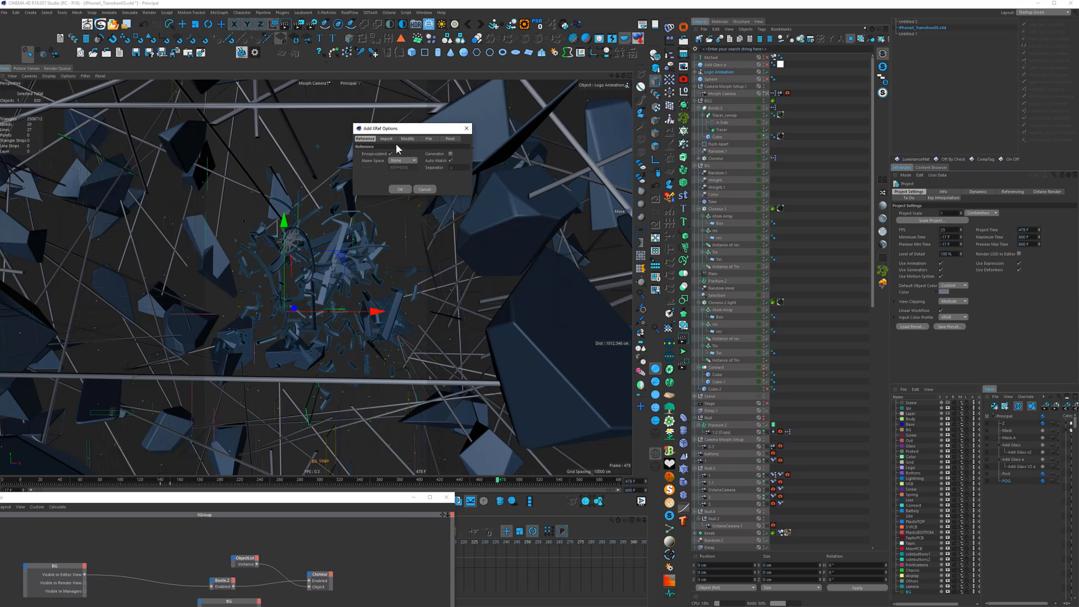
{"action": "left_click", "coordinate": [408, 139]}
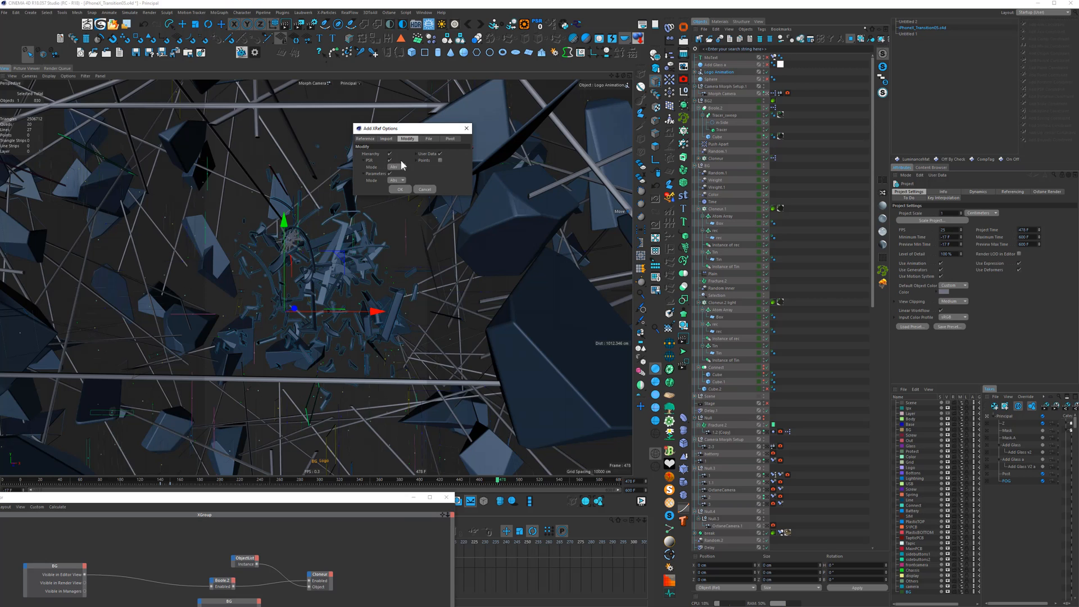
{"action": "left_click", "coordinate": [429, 188]}
Expand the Logo Animation XRef and inspect the PI_3_VF cloner's Object properties
{"action": "left_click", "coordinate": [695, 72]}
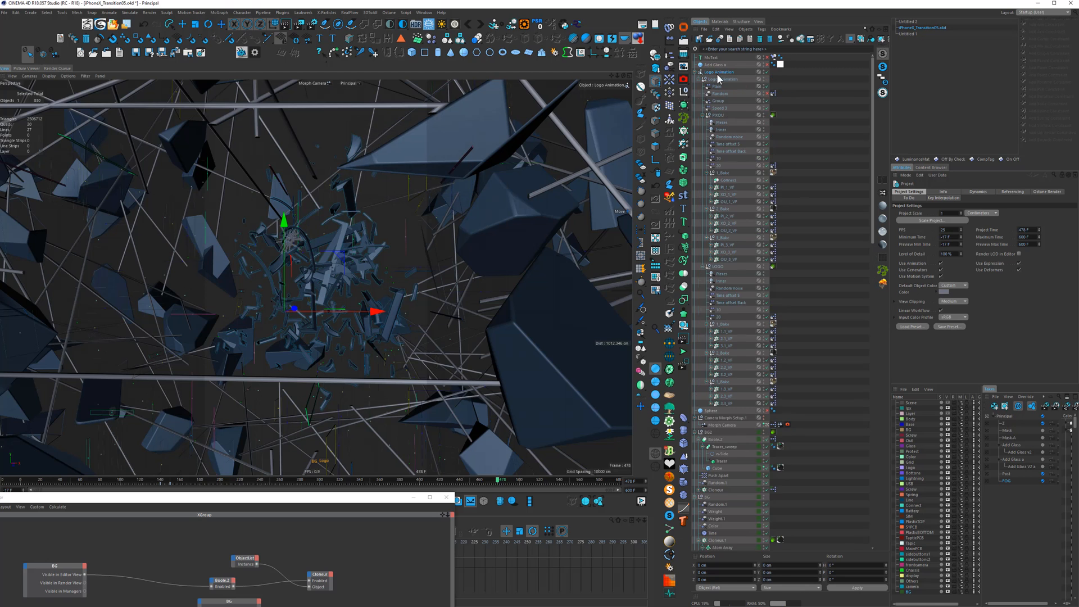
{"action": "left_click", "coordinate": [726, 215]}
{"action": "left_click", "coordinate": [724, 209]}
{"action": "left_click", "coordinate": [731, 245]}
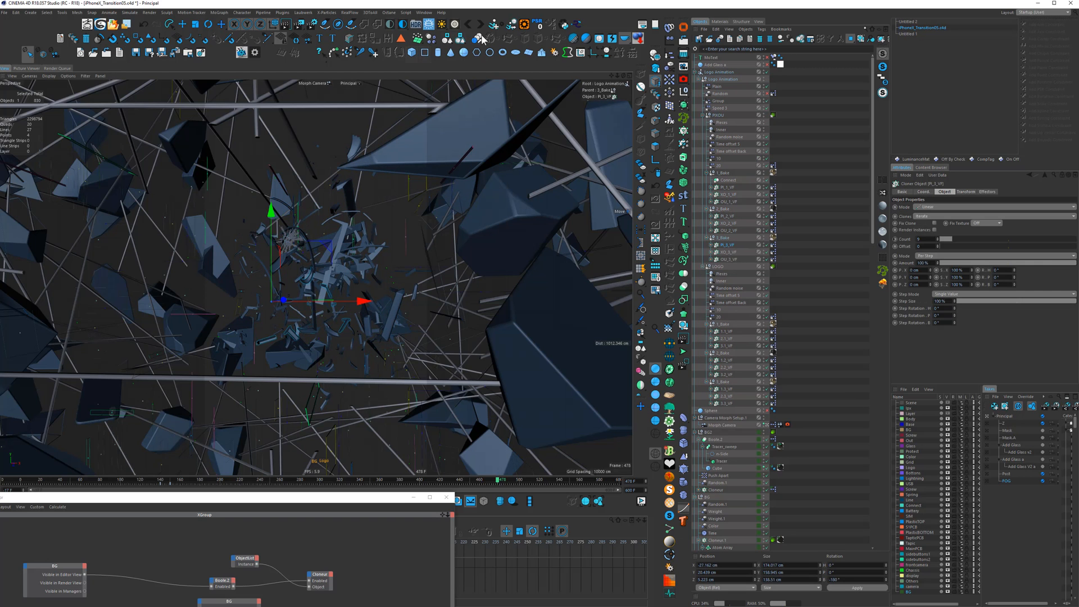
Recheck the Modify settings in the Add XRef options, cancel, and inspect the texture tag on 3_Bake
{"action": "left_click", "coordinate": [505, 39]}
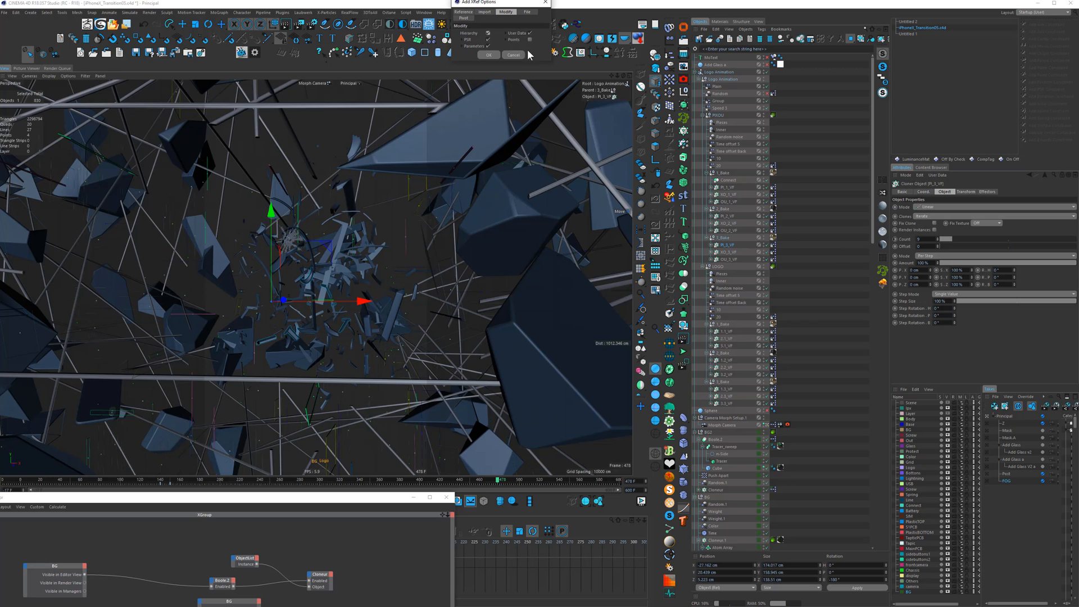
{"action": "left_click", "coordinate": [514, 55]}
{"action": "left_click", "coordinate": [774, 237]}
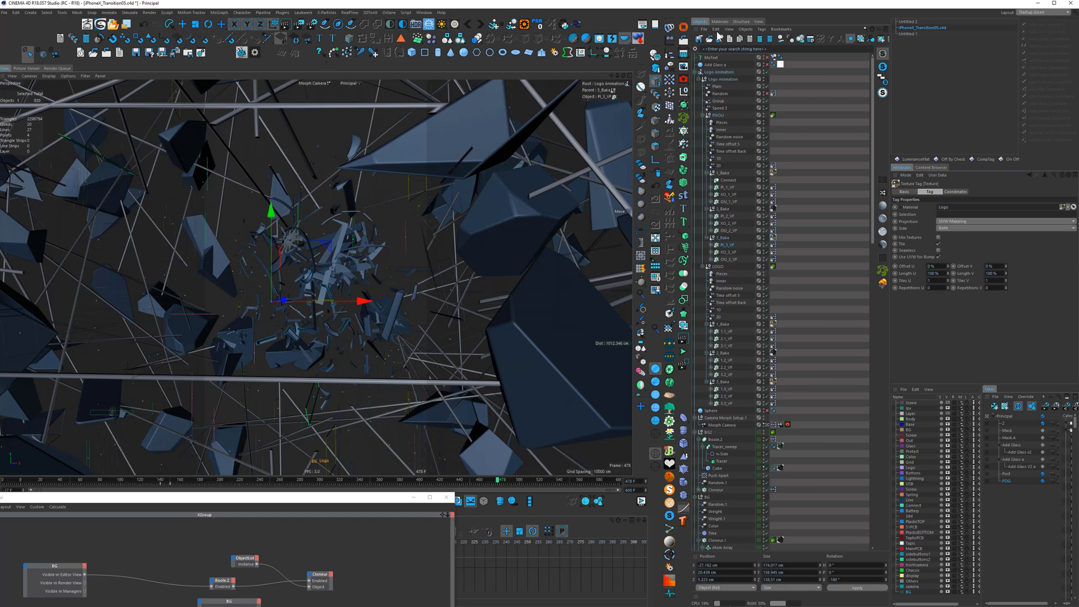
{"action": "left_click", "coordinate": [720, 21]}
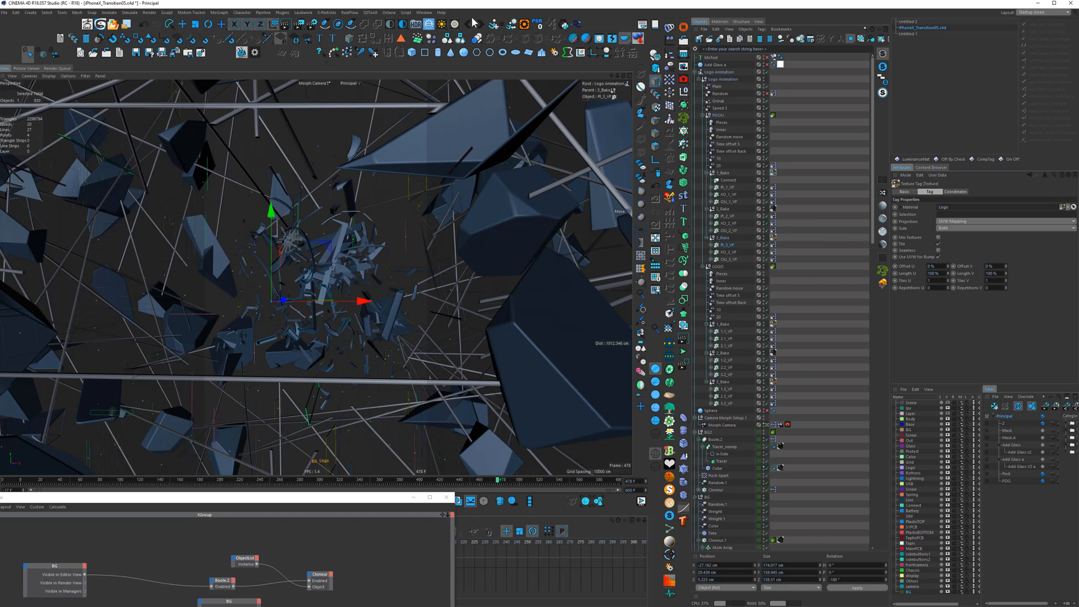
Collapse the Logo Animation XRef and add Text_Up.c4d to the scene as a new XRef
{"action": "left_click", "coordinate": [718, 72]}
{"action": "left_click", "coordinate": [695, 72]}
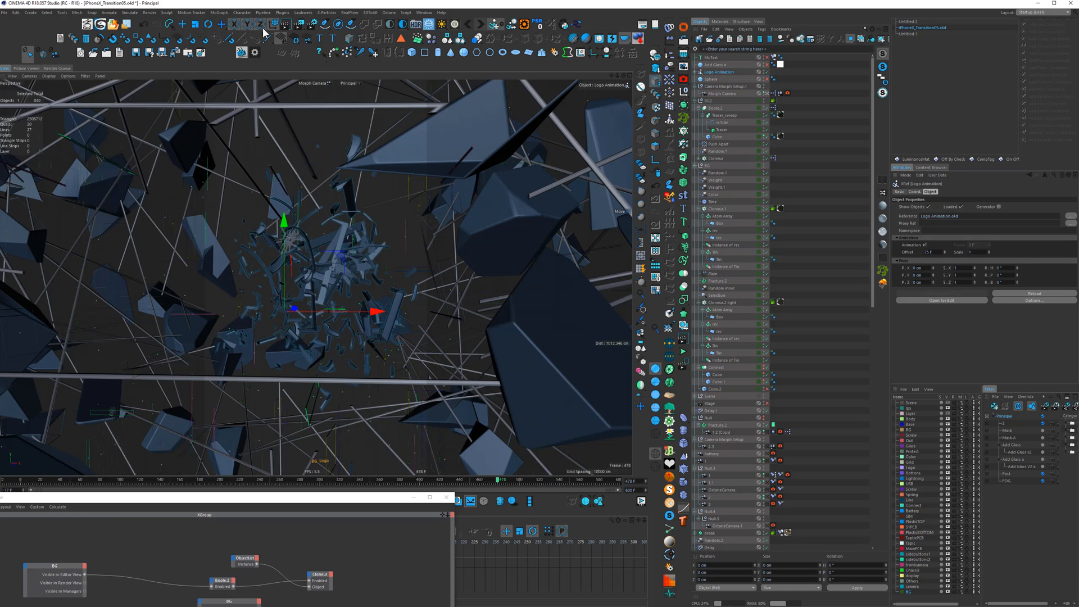
{"action": "left_click", "coordinate": [28, 12]}
{"action": "mouse_move", "coordinate": [47, 115]}
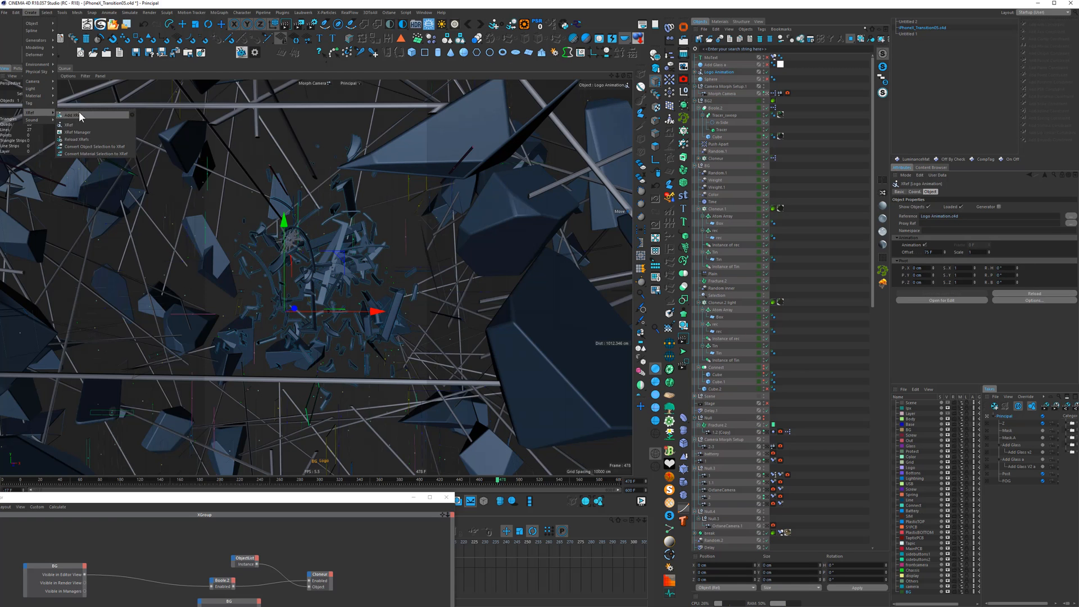
{"action": "left_click", "coordinate": [207, 136]}
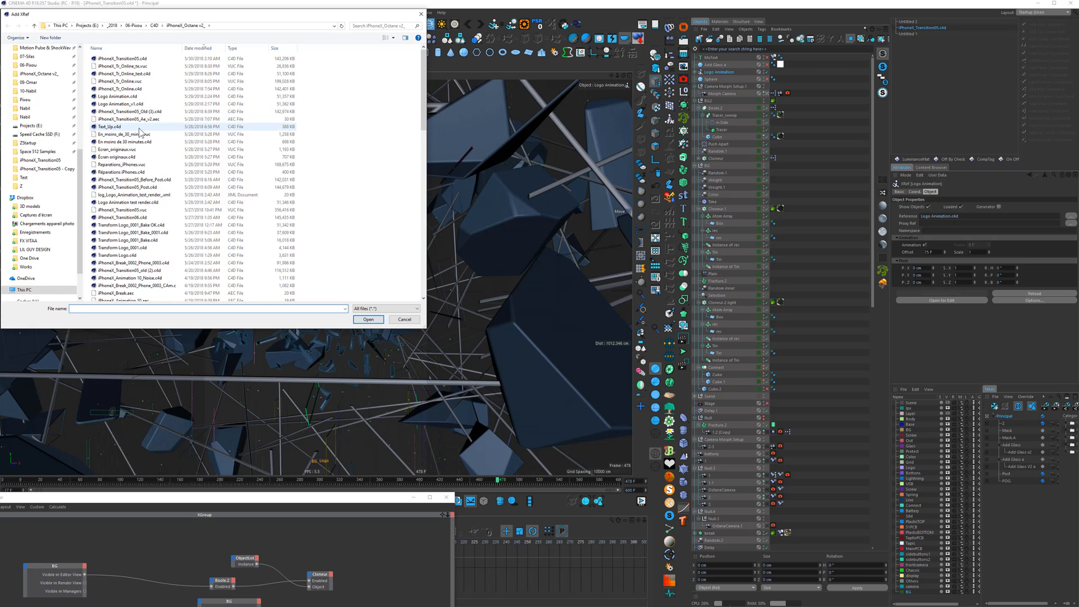
{"action": "double_click", "coordinate": [119, 128]}
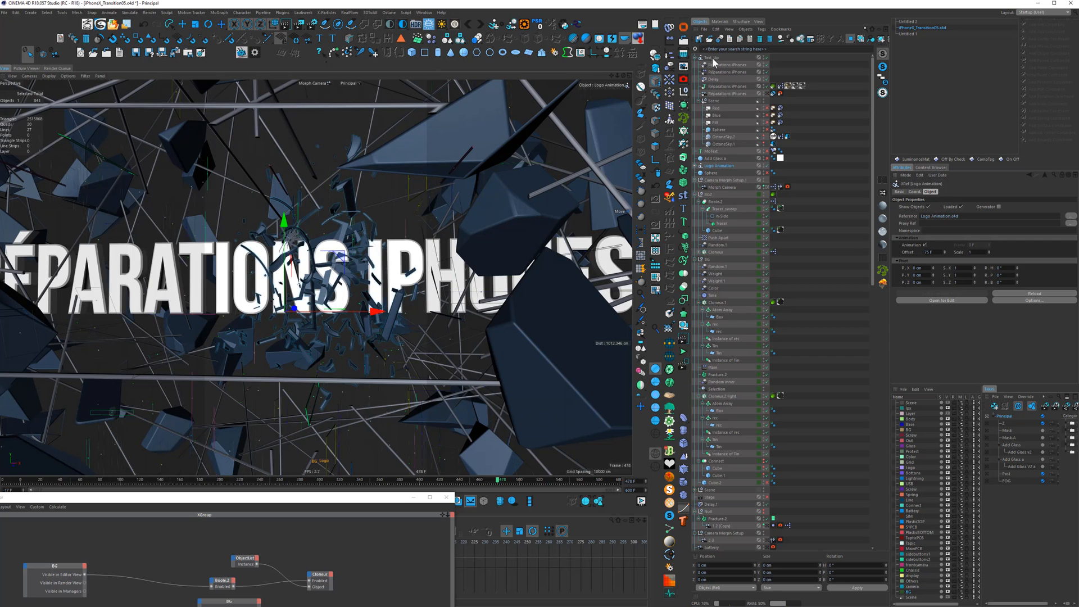
Open the Text_Up XRef's source file for editing, and return to the iPhoneX_Transition05 project
{"action": "left_click", "coordinate": [712, 58]}
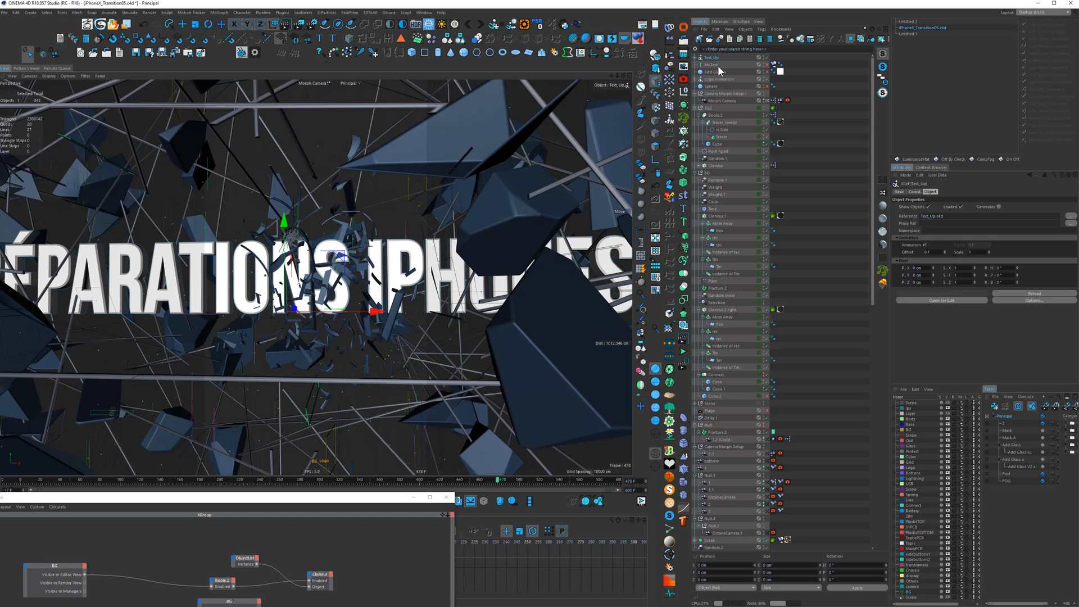
{"action": "left_click", "coordinate": [923, 300]}
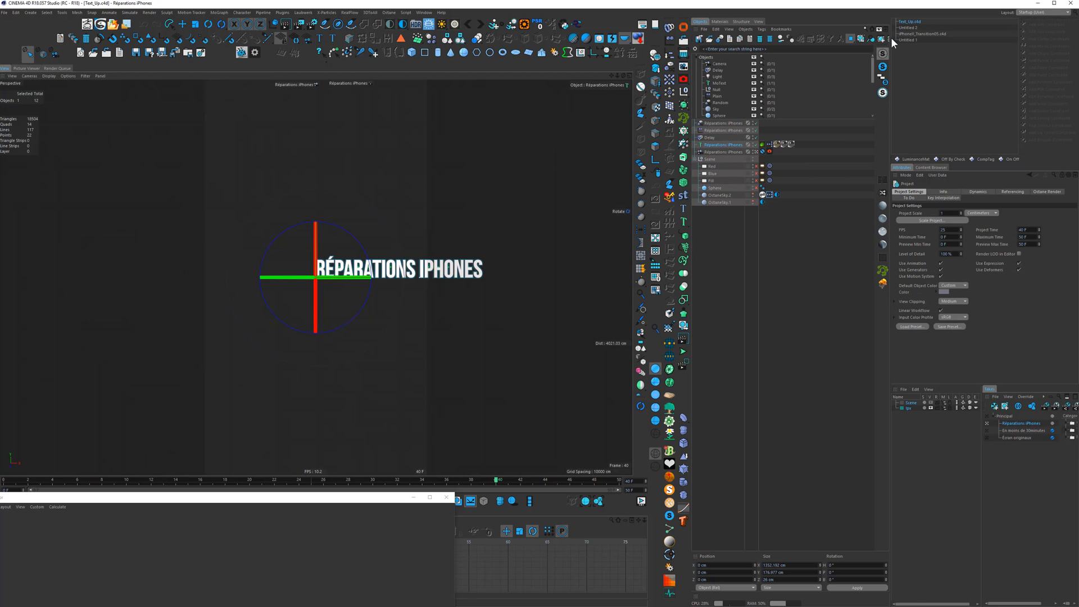
{"action": "left_click", "coordinate": [910, 34]}
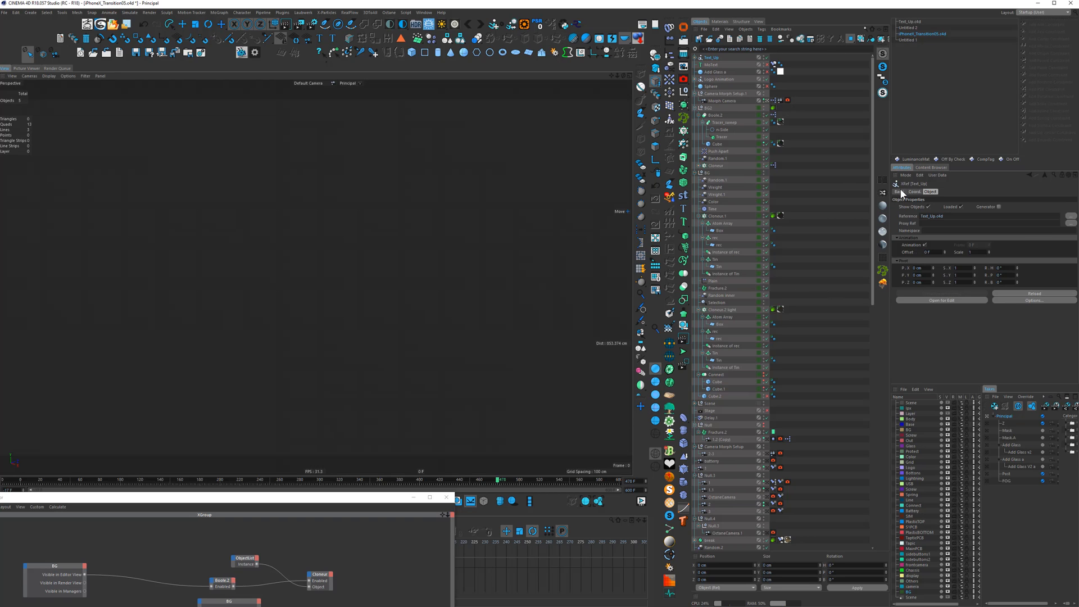
Use the viewport HUD control to turn off the Text_Up XRef's Enabled state, and check frame 292
{"action": "left_click", "coordinate": [899, 191]}
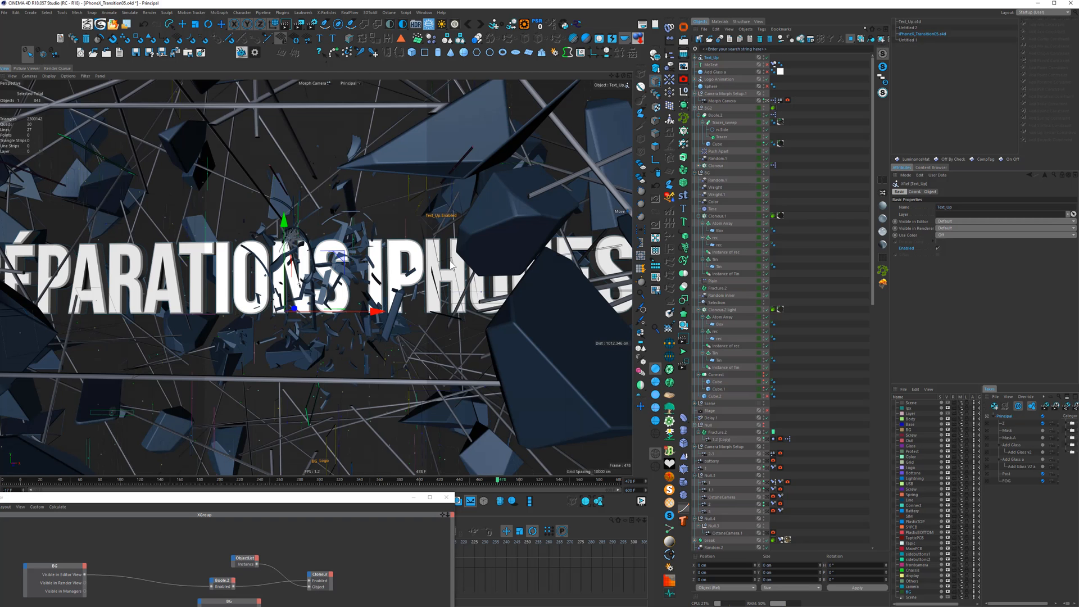
{"action": "left_click", "coordinate": [439, 216]}
{"action": "left_click", "coordinate": [312, 481]}
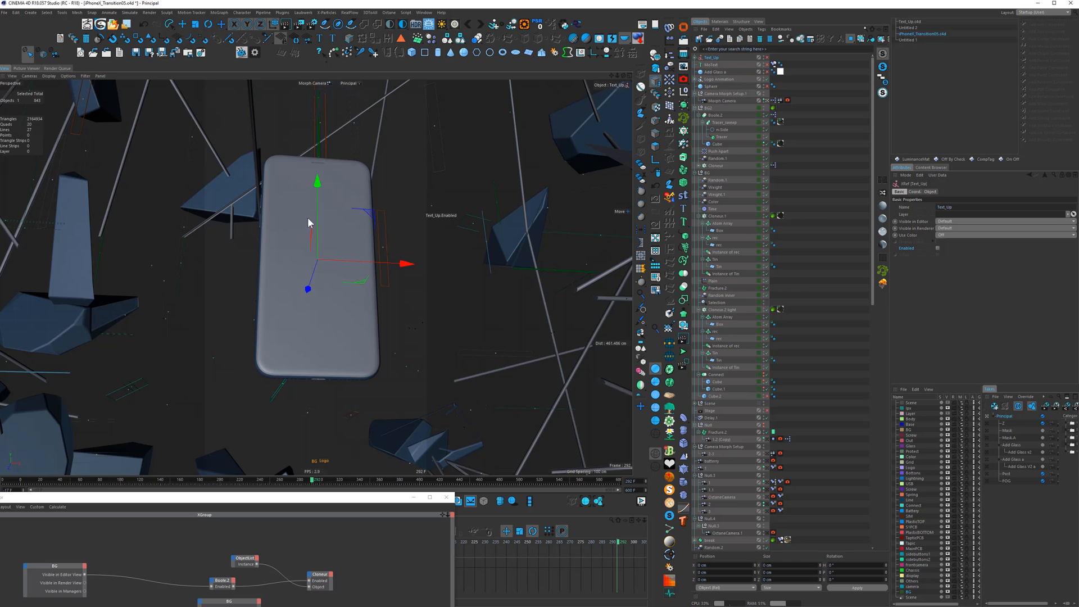
{"action": "left_click", "coordinate": [438, 215]}
Find the Clone break cloner in the object hierarchy and examine its visibility and Enabled settings
{"action": "scroll", "coordinate": [760, 484], "scroll_direction": "down", "scroll_amount": 5}
{"action": "scroll", "coordinate": [759, 485], "scroll_direction": "down", "scroll_amount": 5}
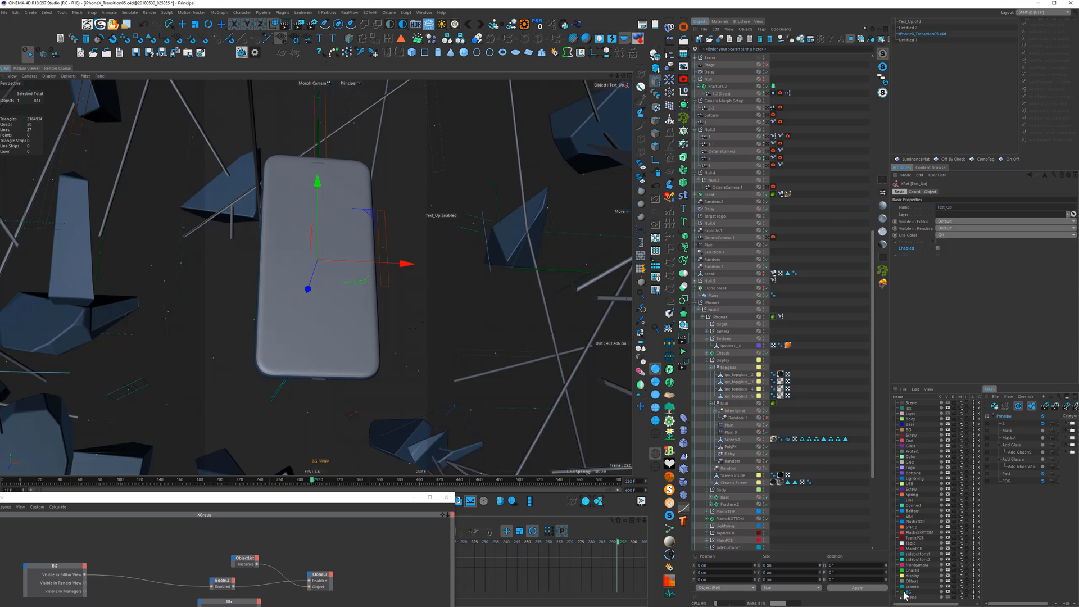
{"action": "scroll", "coordinate": [797, 410], "scroll_direction": "up", "scroll_amount": 1}
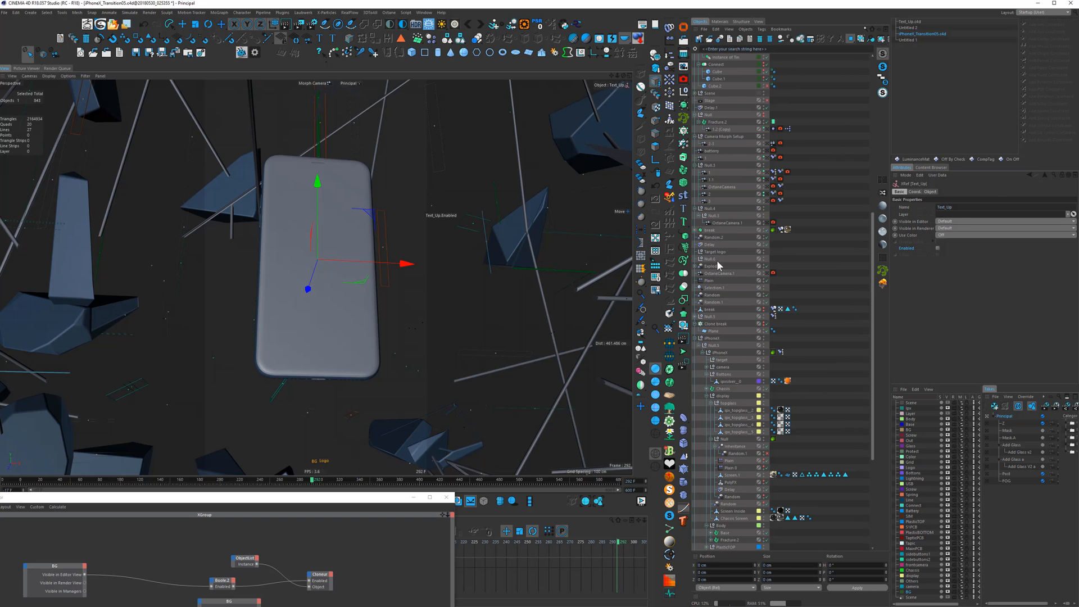
{"action": "left_click", "coordinate": [717, 325]}
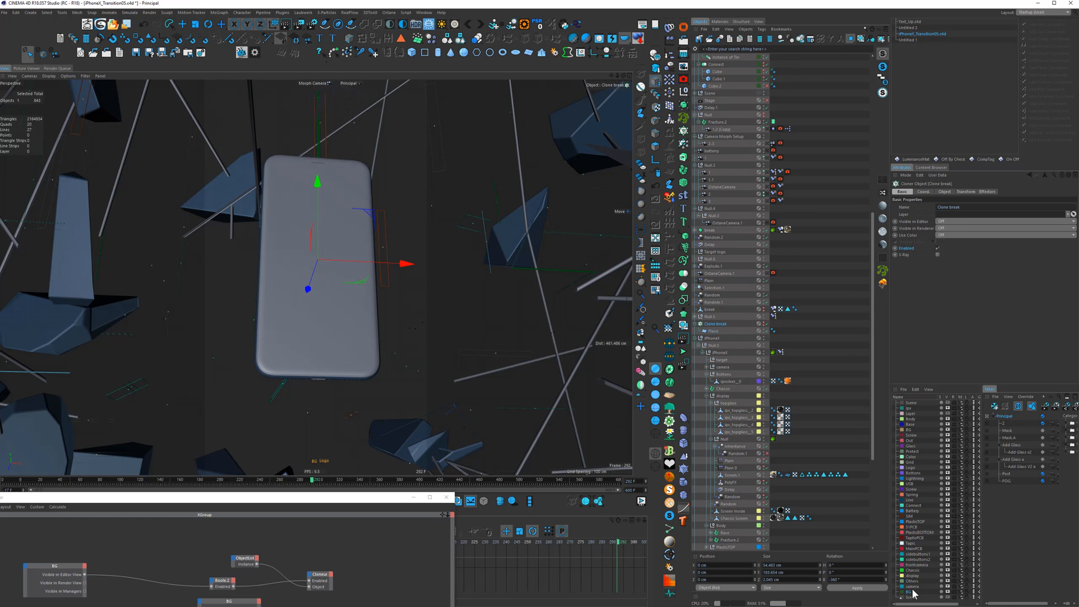
{"action": "left_click", "coordinate": [701, 345]}
{"action": "scroll", "coordinate": [720, 314], "scroll_direction": "up", "scroll_amount": 5}
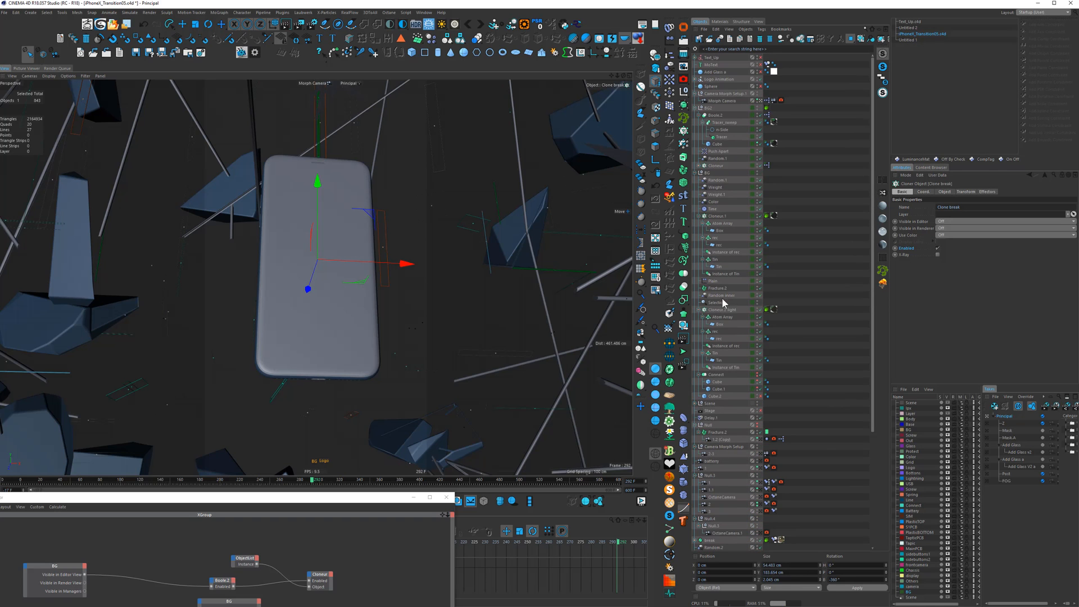
Go to frame 518 and clear the XPresso editor from view, leaving no object selected
{"action": "left_click", "coordinate": [537, 480]}
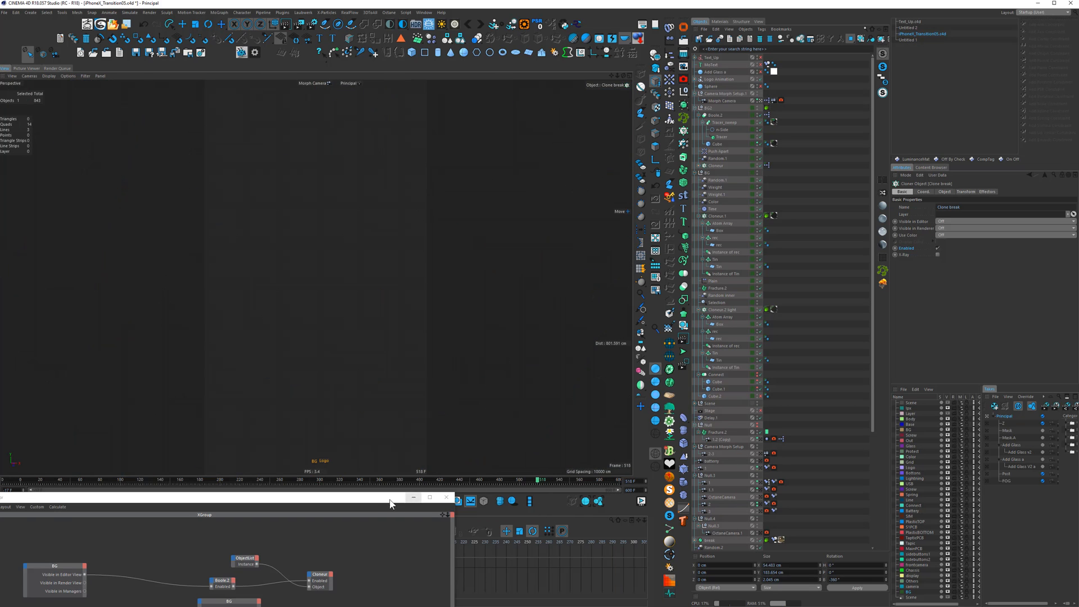
{"action": "left_click_drag", "start_coordinate": [401, 497], "coordinate": [690, 155]}
{"action": "left_click", "coordinate": [734, 156]}
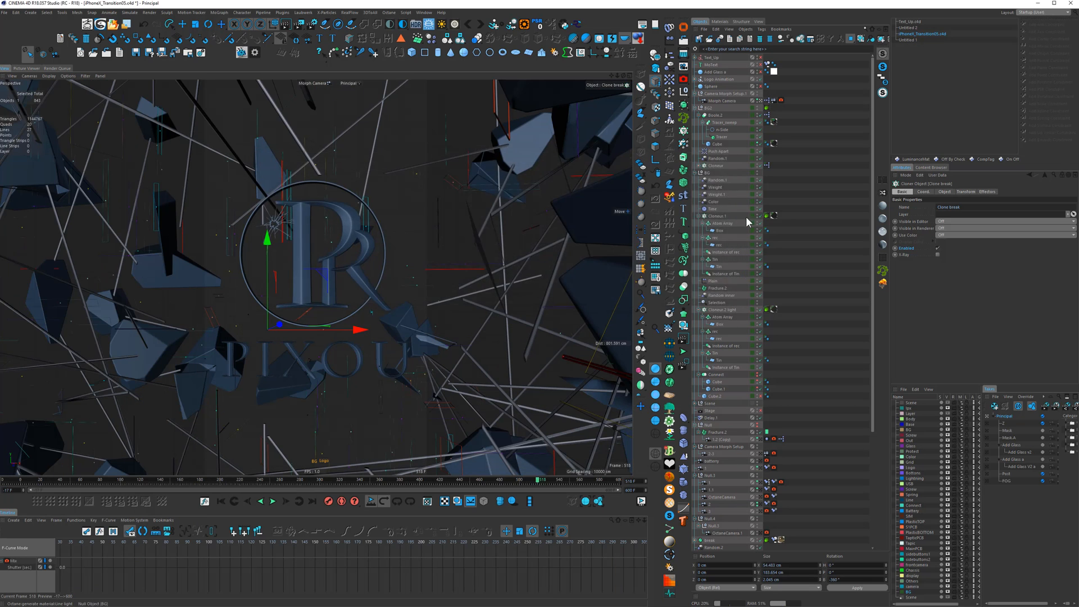
{"action": "left_click", "coordinate": [790, 259]}
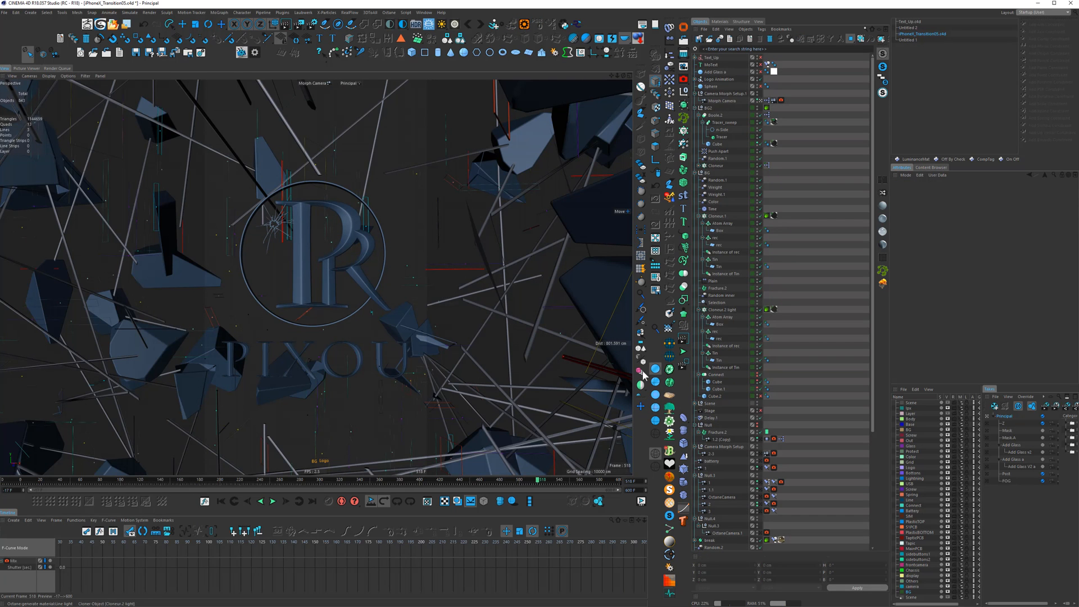
Preview the animation at different points of the timeline, from the logo reveal to an early frame around 112
{"action": "left_click_drag", "start_coordinate": [533, 485], "coordinate": [582, 477]}
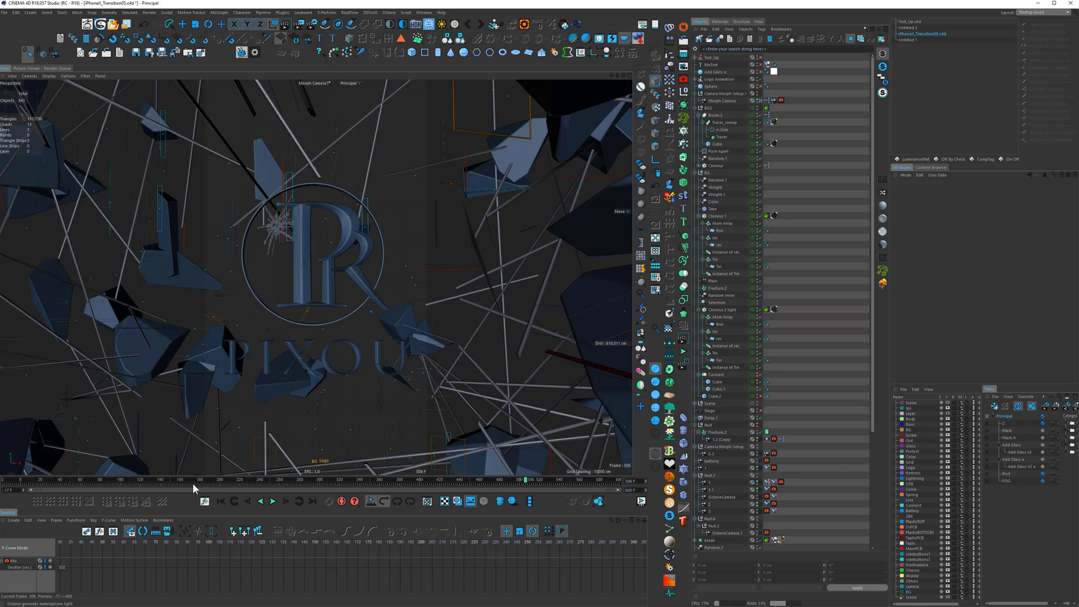
{"action": "left_click", "coordinate": [133, 480]}
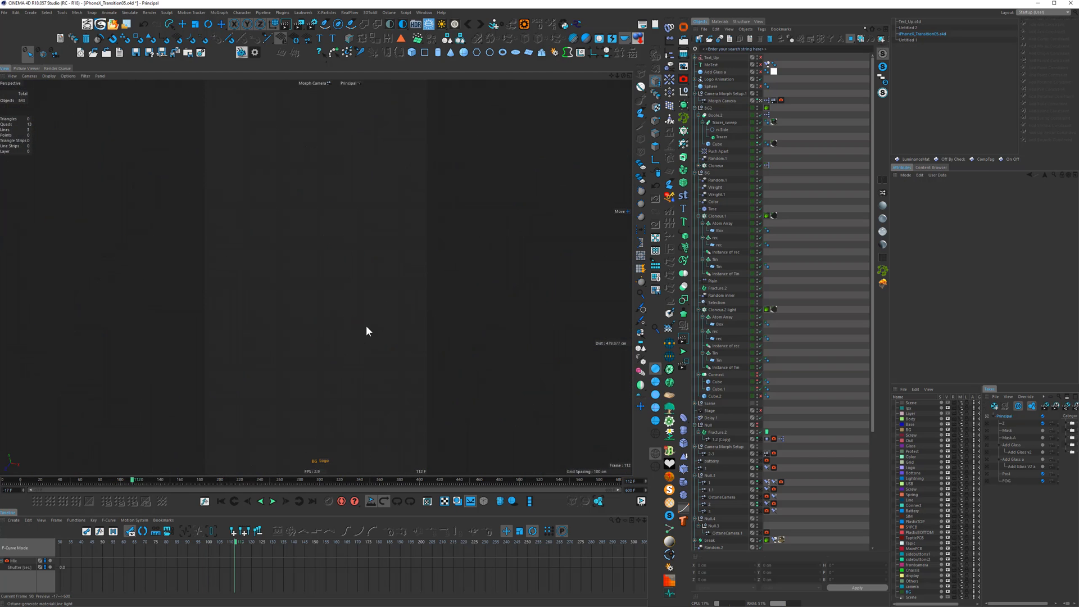
{"action": "left_click", "coordinate": [564, 480]}
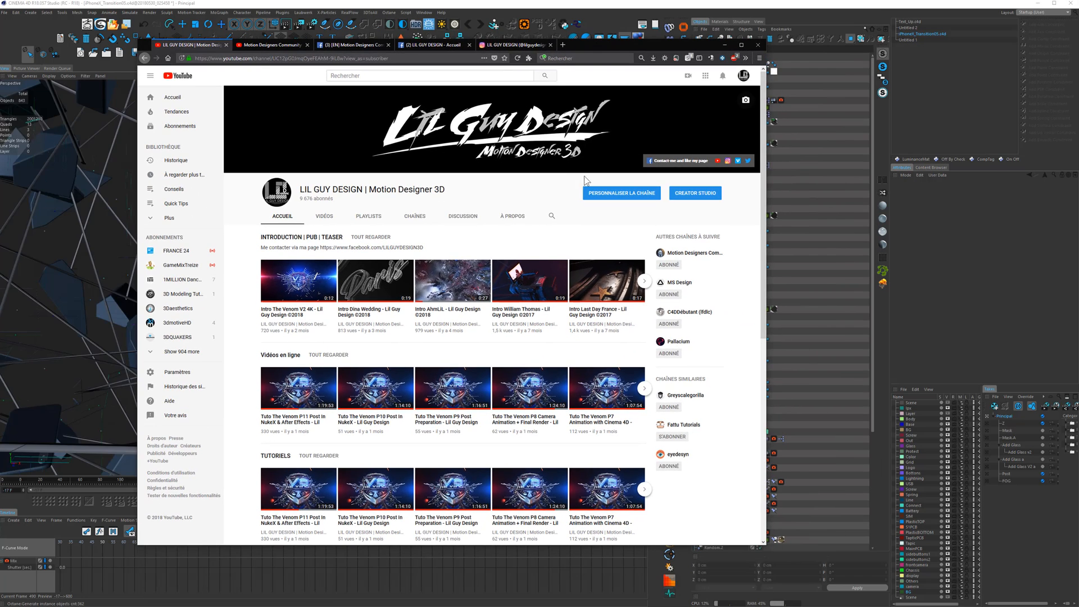
In the browser, look through the LIL GUY DESIGN YouTube channel and its list of uploaded videos
{"action": "scroll", "coordinate": [638, 180], "scroll_direction": "down", "scroll_amount": 3}
{"action": "scroll", "coordinate": [622, 203], "scroll_direction": "up", "scroll_amount": 3}
{"action": "left_click", "coordinate": [326, 218]}
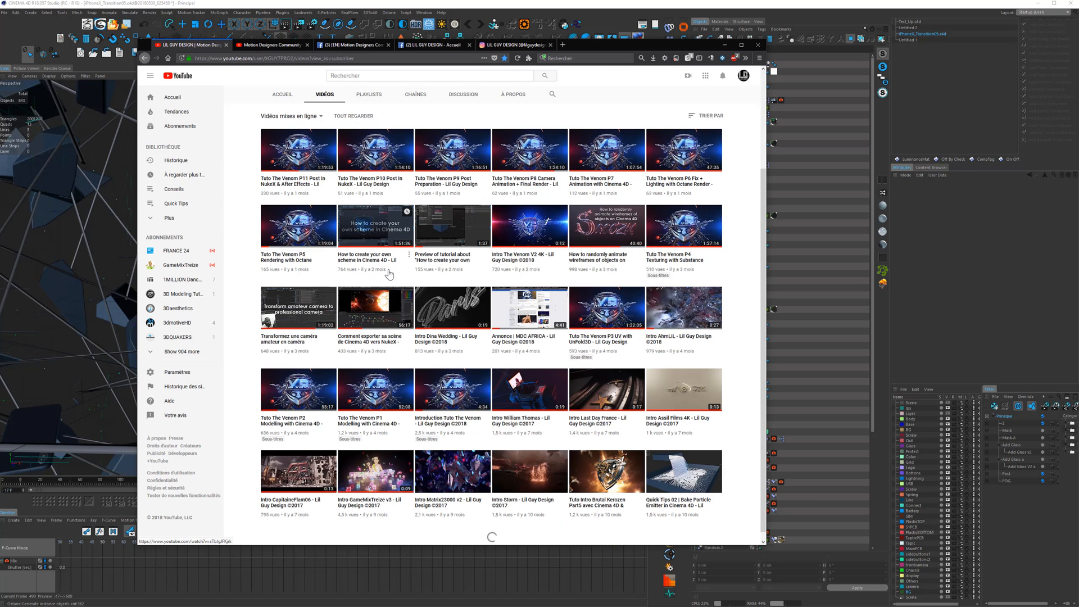
{"action": "scroll", "coordinate": [393, 257], "scroll_direction": "down", "scroll_amount": 3}
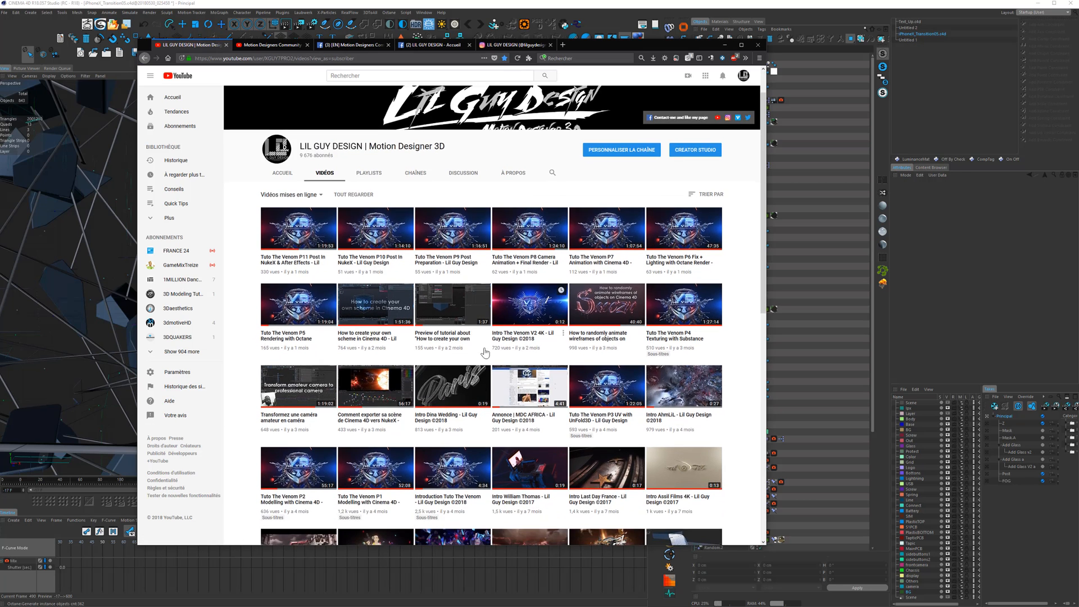
{"action": "scroll", "coordinate": [380, 324], "scroll_direction": "down", "scroll_amount": 2}
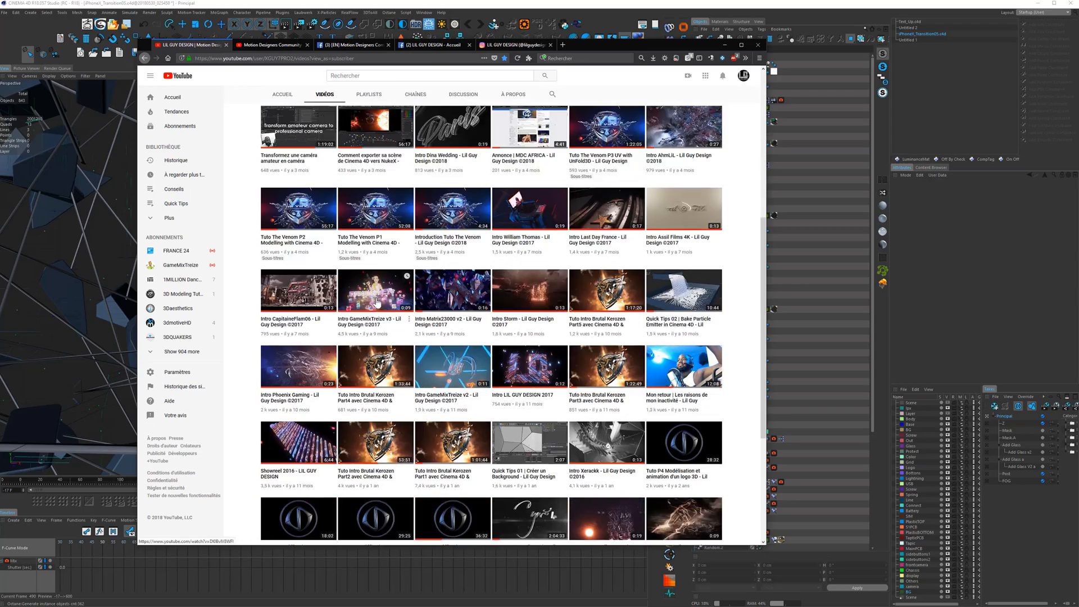
{"action": "scroll", "coordinate": [460, 93], "scroll_direction": "up", "scroll_amount": 4}
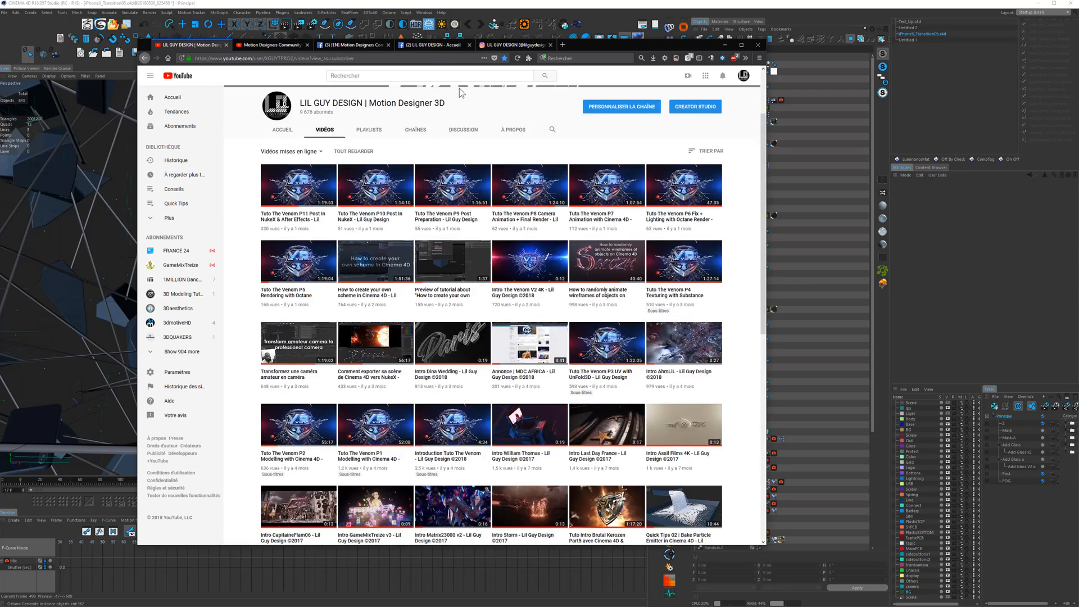
{"action": "scroll", "coordinate": [395, 113], "scroll_direction": "down", "scroll_amount": 5}
Switch to the Motion Designers Community YouTube channel and open its list of uploaded videos
{"action": "left_click", "coordinate": [267, 44]}
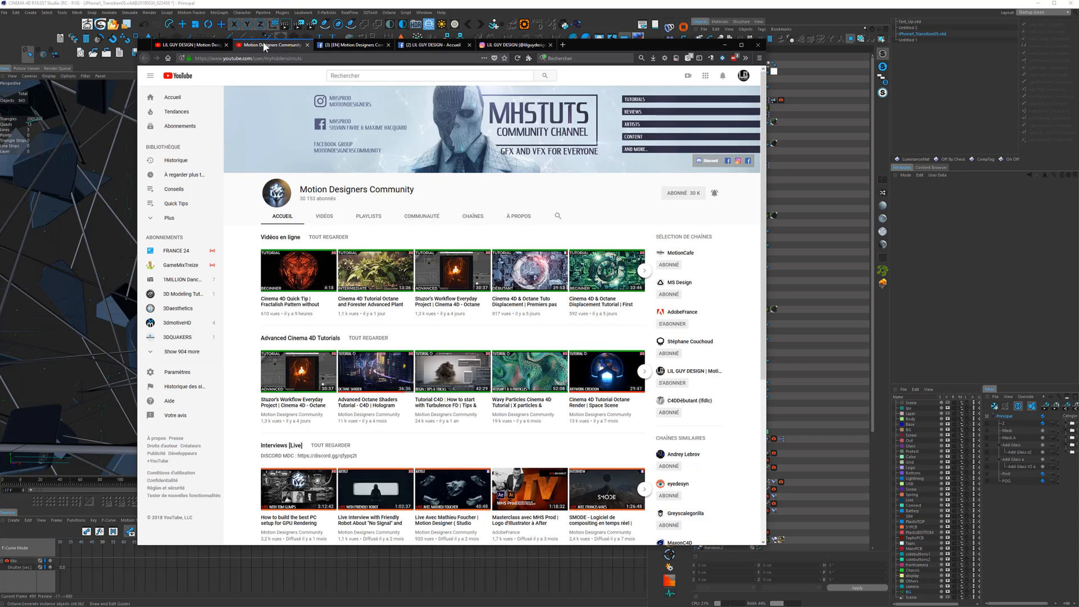
{"action": "scroll", "coordinate": [415, 317], "scroll_direction": "down", "scroll_amount": 3}
{"action": "scroll", "coordinate": [337, 247], "scroll_direction": "up", "scroll_amount": 3}
{"action": "left_click", "coordinate": [323, 217]}
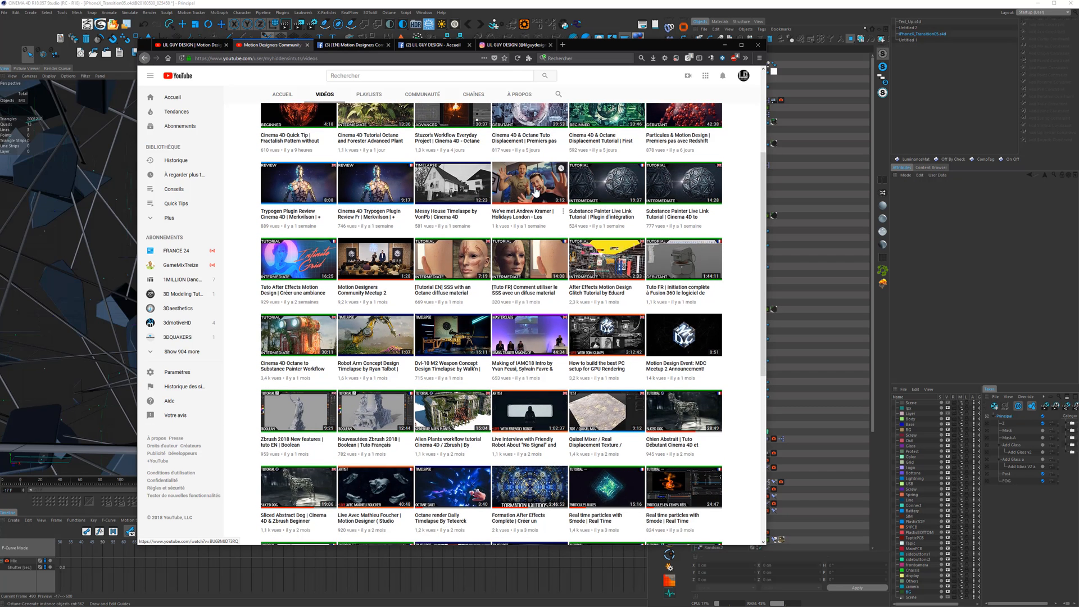
Browse the tutorials, reviews and timelapses among the Motion Designers Community uploads
{"action": "scroll", "coordinate": [532, 228], "scroll_direction": "up", "scroll_amount": 2}
{"action": "scroll", "coordinate": [518, 223], "scroll_direction": "down", "scroll_amount": 2}
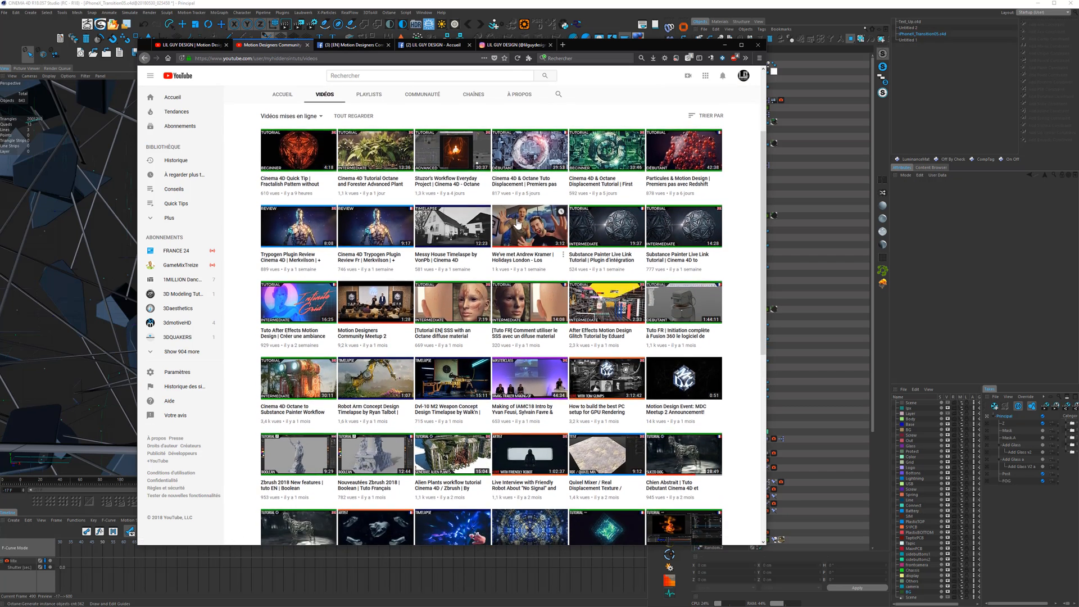
{"action": "scroll", "coordinate": [620, 290], "scroll_direction": "down", "scroll_amount": 4}
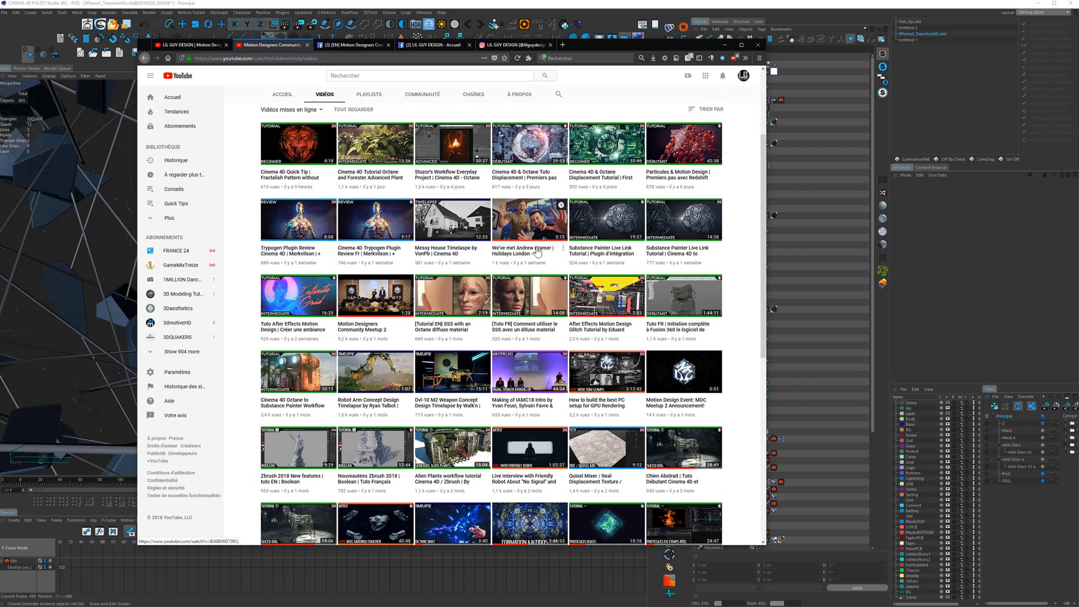
{"action": "scroll", "coordinate": [620, 291], "scroll_direction": "down", "scroll_amount": 10}
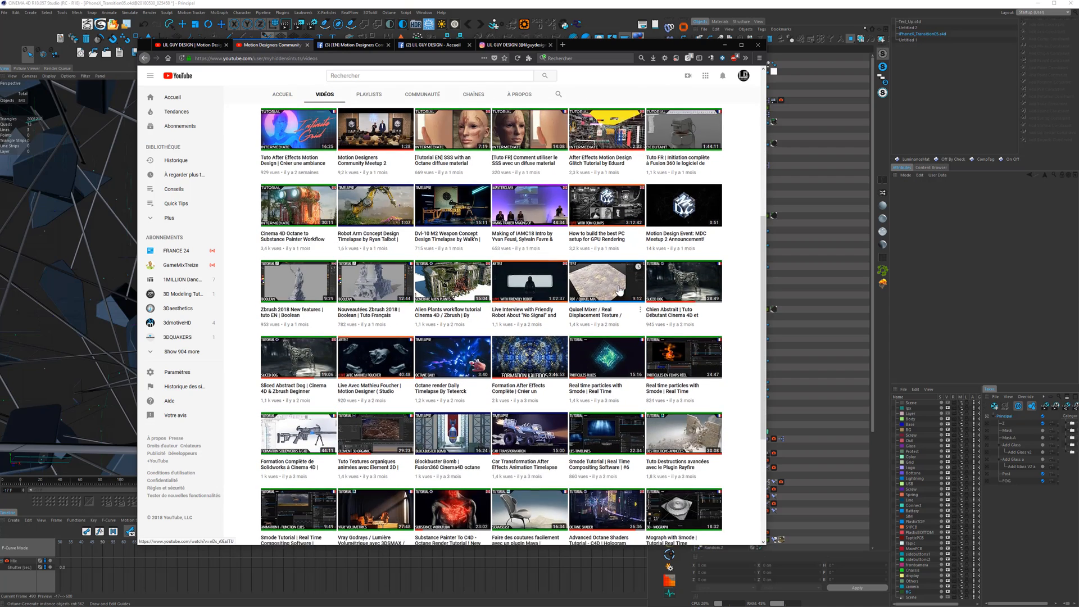
{"action": "scroll", "coordinate": [619, 288], "scroll_direction": "down", "scroll_amount": 3}
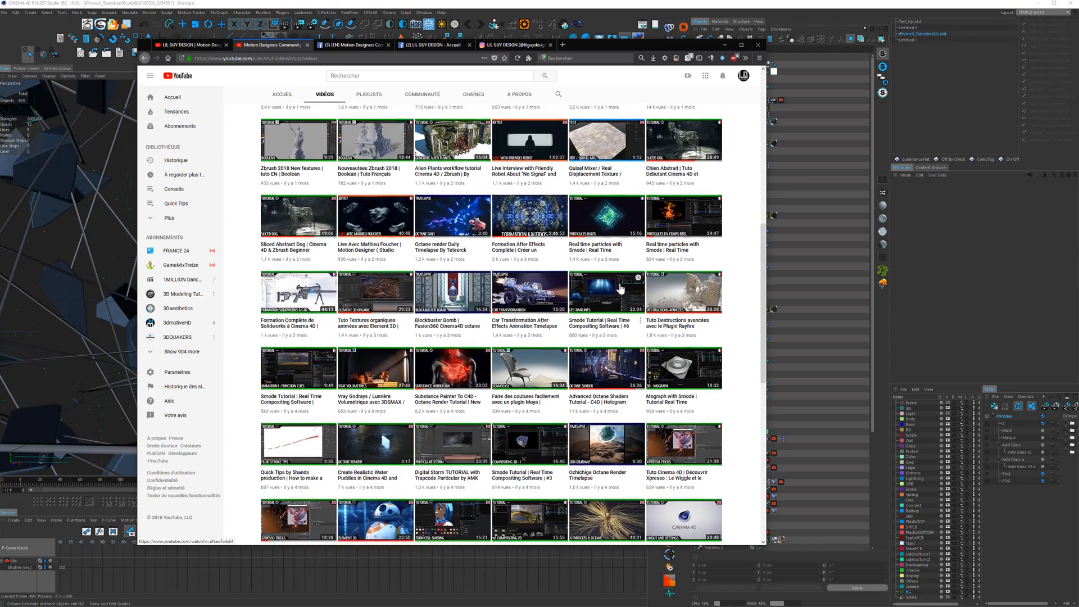
{"action": "scroll", "coordinate": [620, 287], "scroll_direction": "up", "scroll_amount": 7}
{"action": "scroll", "coordinate": [621, 287], "scroll_direction": "up", "scroll_amount": 14}
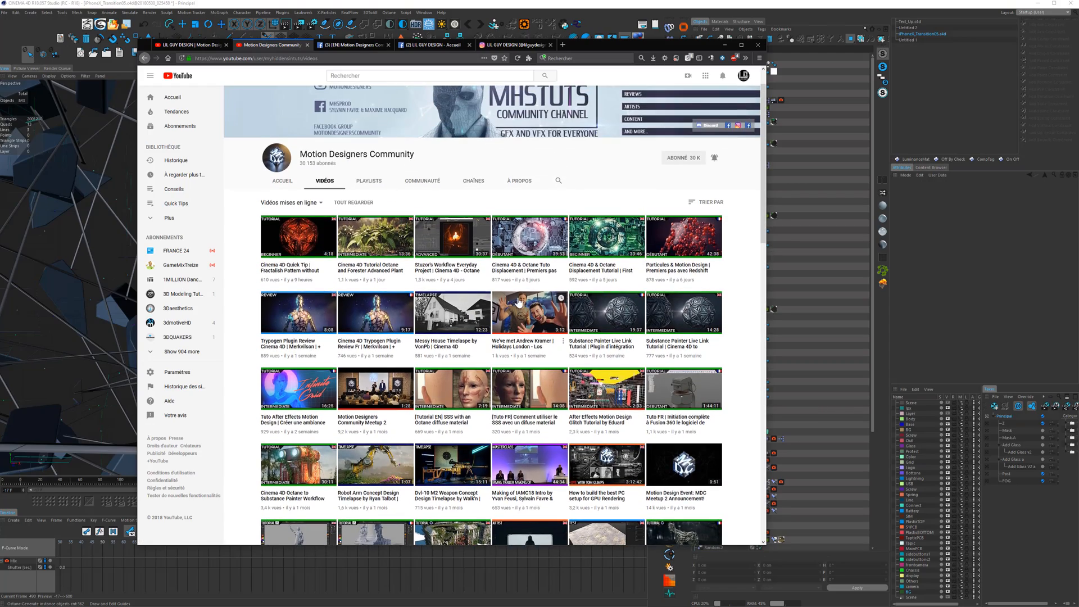
{"action": "scroll", "coordinate": [518, 302], "scroll_direction": "down", "scroll_amount": 4}
{"action": "scroll", "coordinate": [329, 171], "scroll_direction": "down", "scroll_amount": 3}
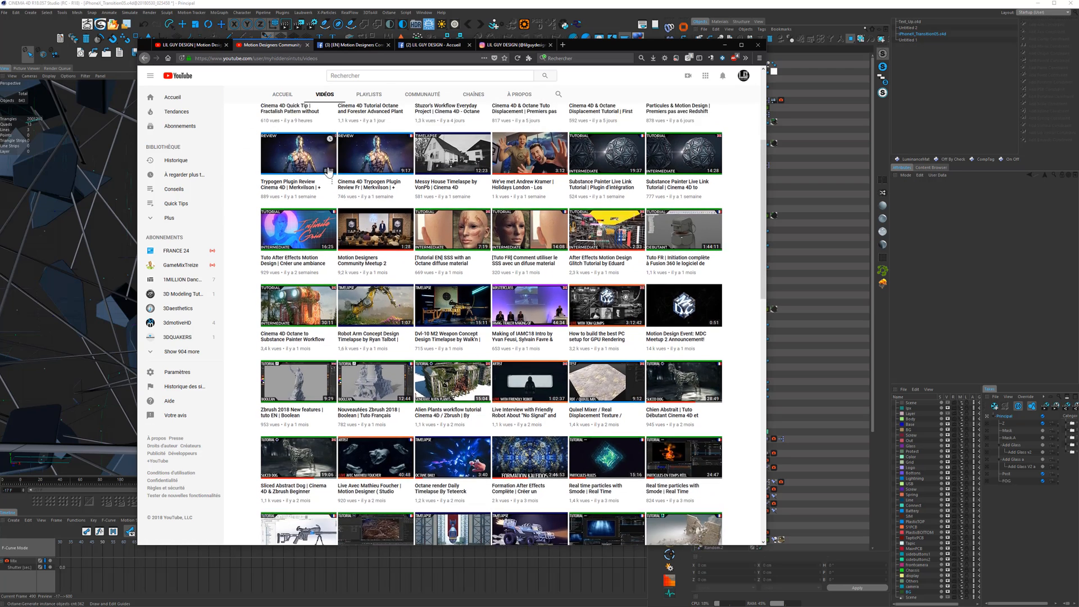
{"action": "scroll", "coordinate": [329, 172], "scroll_direction": "up", "scroll_amount": 3}
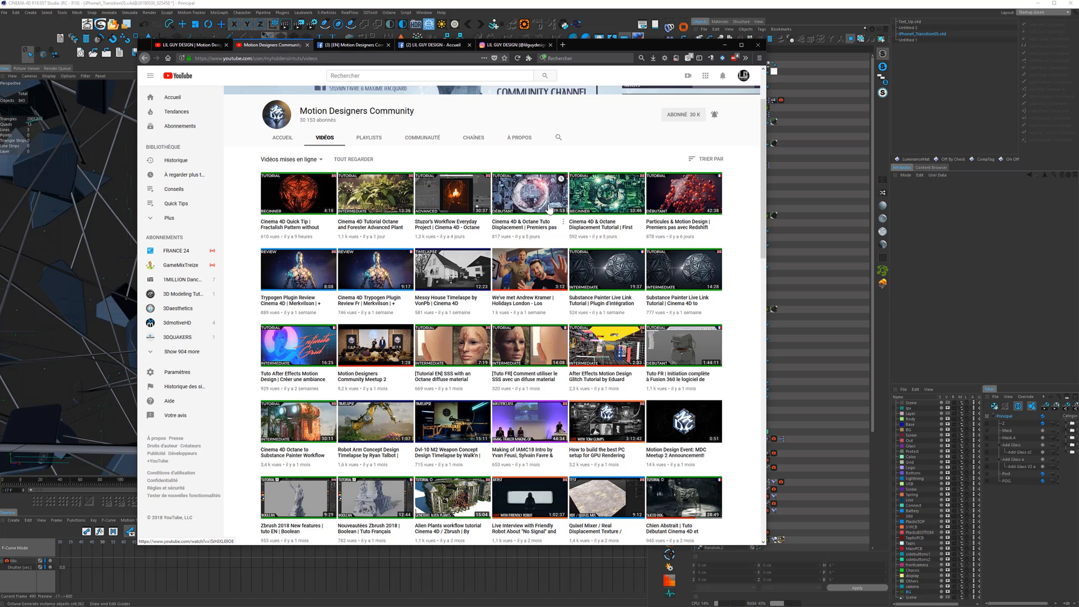
{"action": "scroll", "coordinate": [382, 307], "scroll_direction": "down", "scroll_amount": 2}
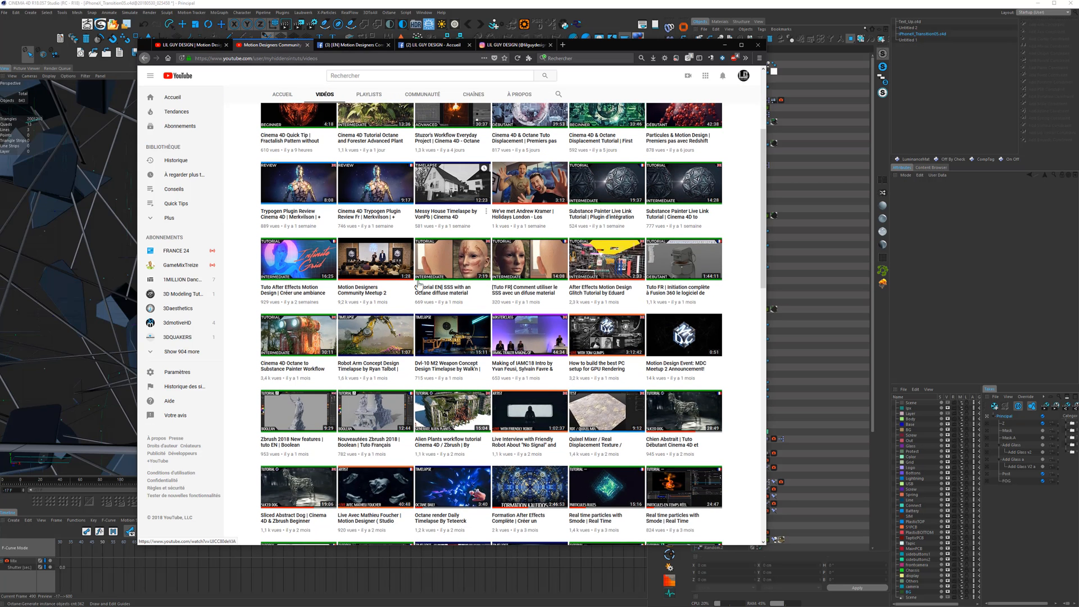
{"action": "scroll", "coordinate": [363, 342], "scroll_direction": "down", "scroll_amount": 2}
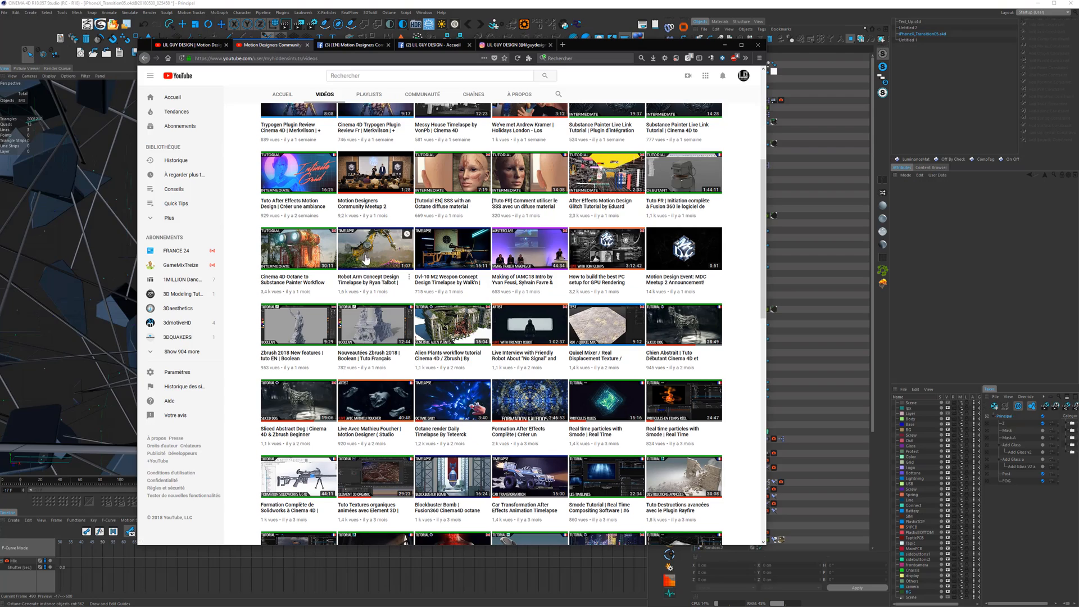
{"action": "scroll", "coordinate": [371, 235], "scroll_direction": "down", "scroll_amount": 2}
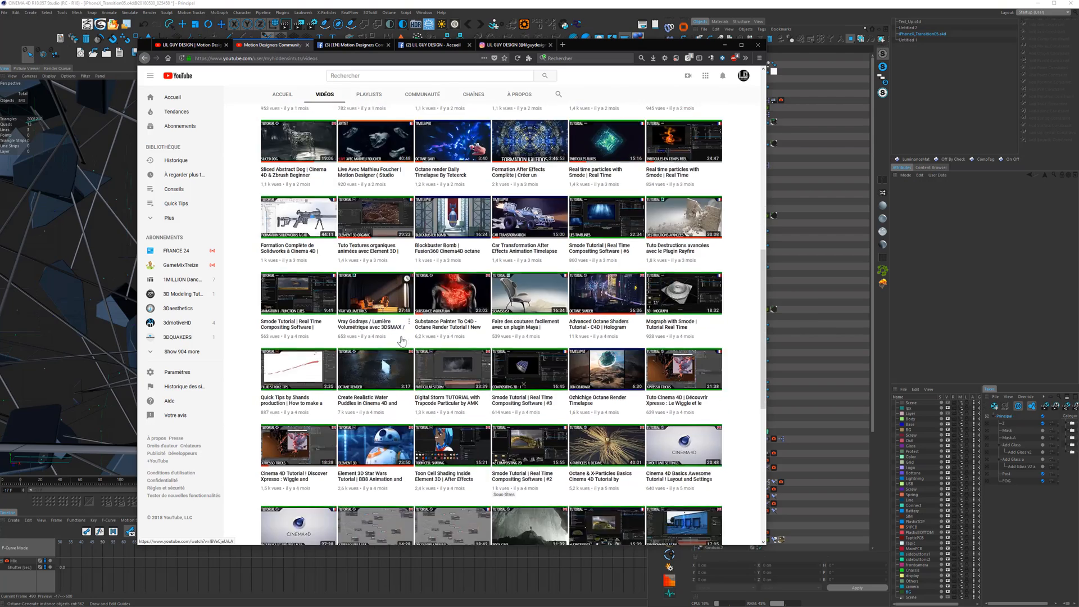
Switch from the YouTube channel to the [EN] Motion Designers Community Facebook group and look through its announcement and newest posts
{"action": "scroll", "coordinate": [402, 336], "scroll_direction": "up", "scroll_amount": 7}
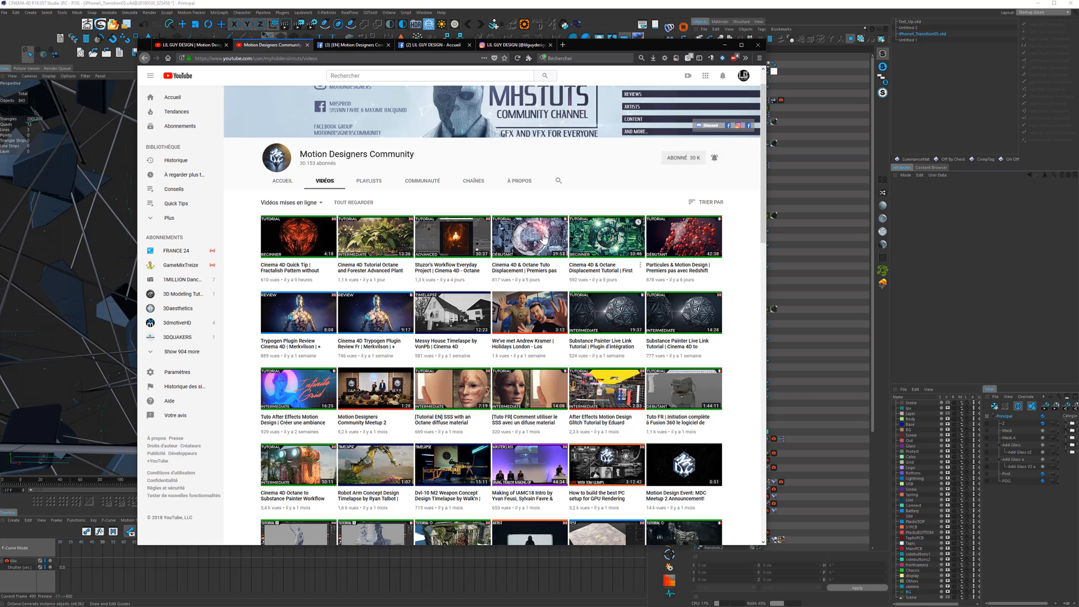
{"action": "scroll", "coordinate": [541, 196], "scroll_direction": "down", "scroll_amount": 1}
{"action": "left_click", "coordinate": [345, 44]}
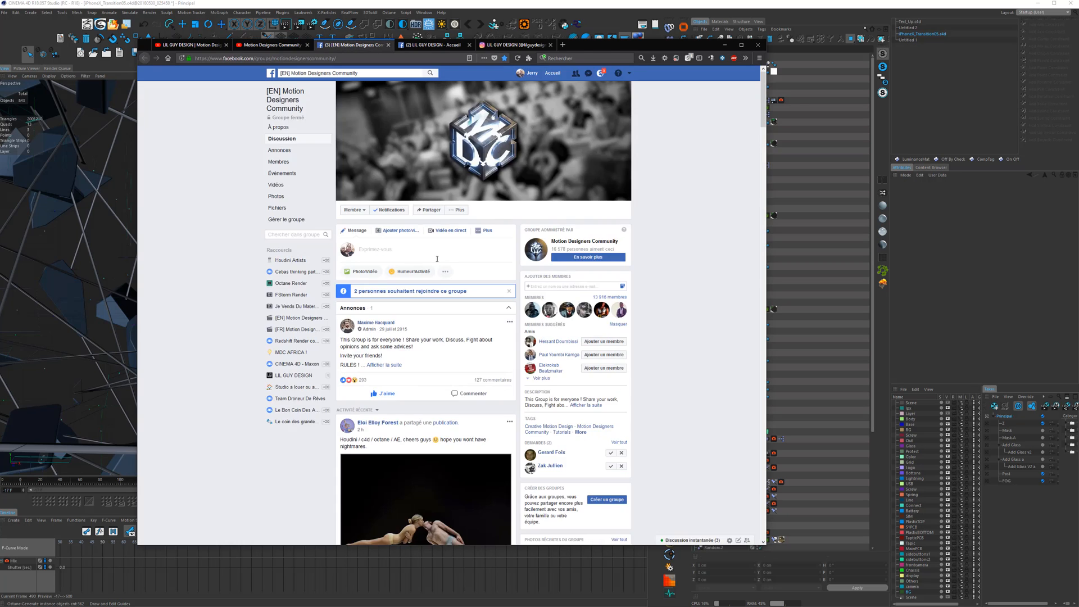
{"action": "scroll", "coordinate": [448, 250], "scroll_direction": "down", "scroll_amount": 3}
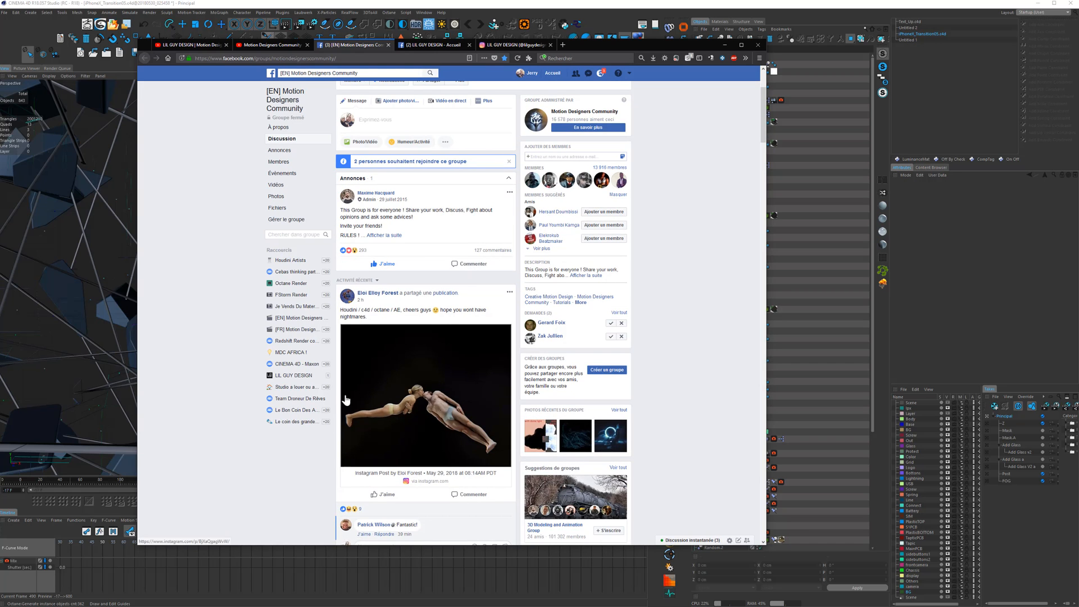
{"action": "scroll", "coordinate": [596, 259], "scroll_direction": "down", "scroll_amount": 2}
{"action": "scroll", "coordinate": [725, 230], "scroll_direction": "down", "scroll_amount": 3}
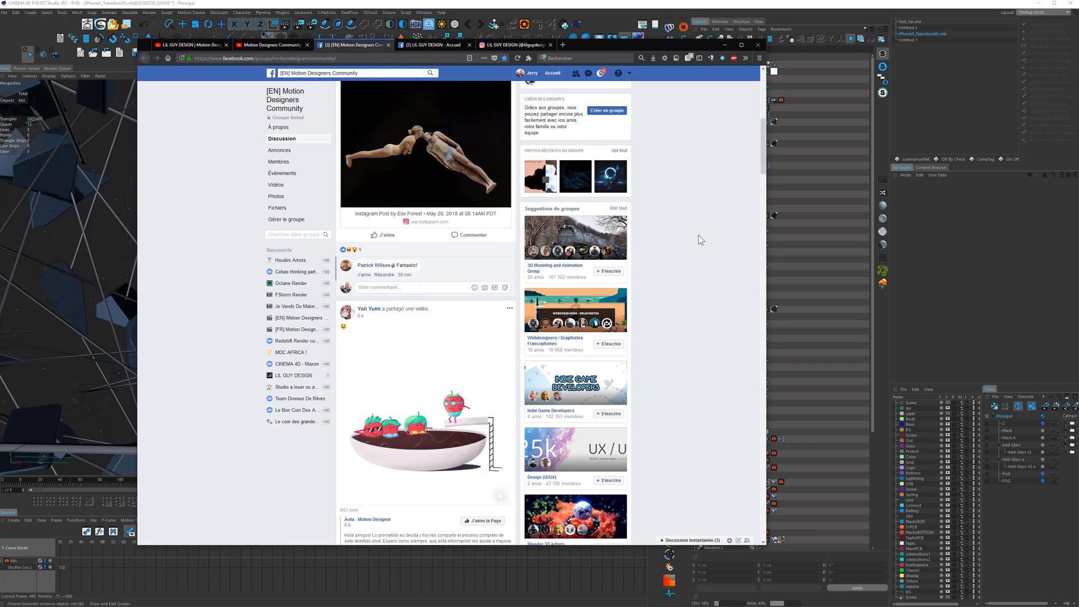
{"action": "scroll", "coordinate": [695, 270], "scroll_direction": "down", "scroll_amount": 7}
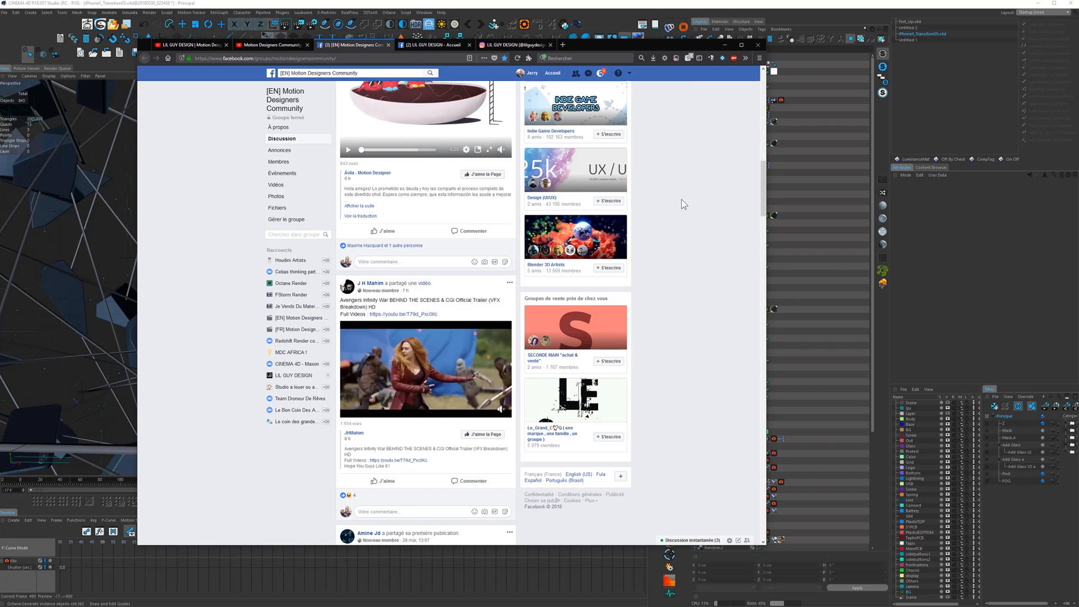
{"action": "scroll", "coordinate": [660, 252], "scroll_direction": "down", "scroll_amount": 7}
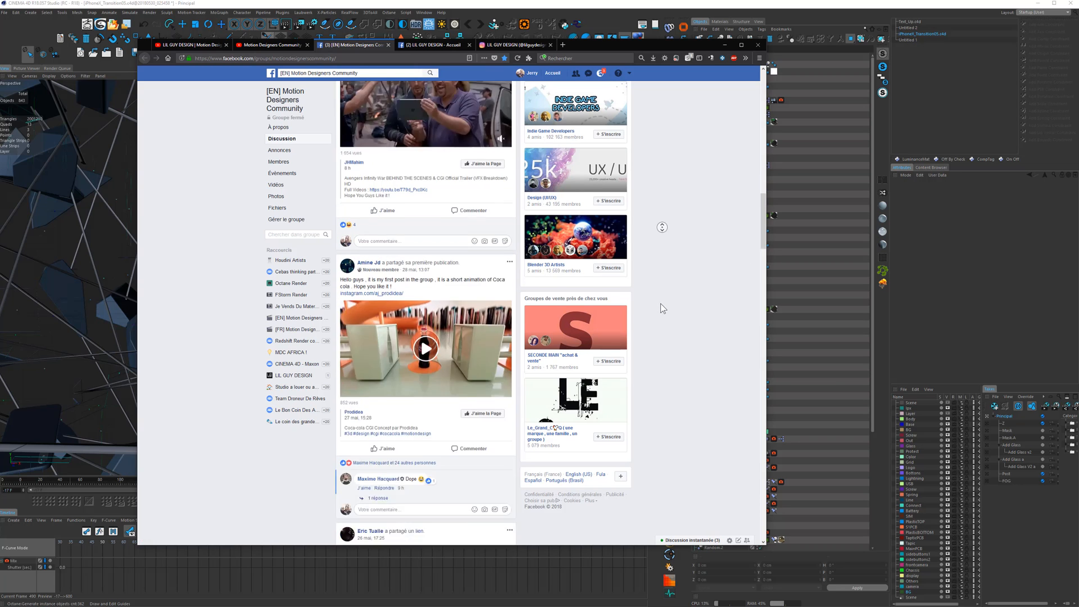
{"action": "scroll", "coordinate": [668, 211], "scroll_direction": "down", "scroll_amount": 8}
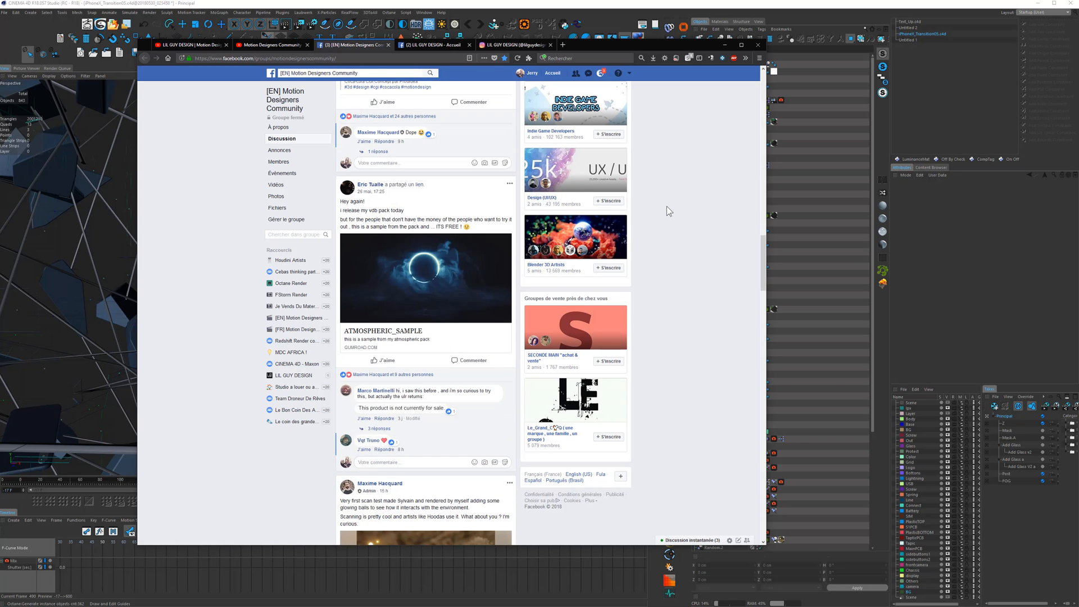
Browse the older artwork, video and tutorial posts shared in the [EN] Motion Designers Community group
{"action": "scroll", "coordinate": [670, 207], "scroll_direction": "down", "scroll_amount": 4}
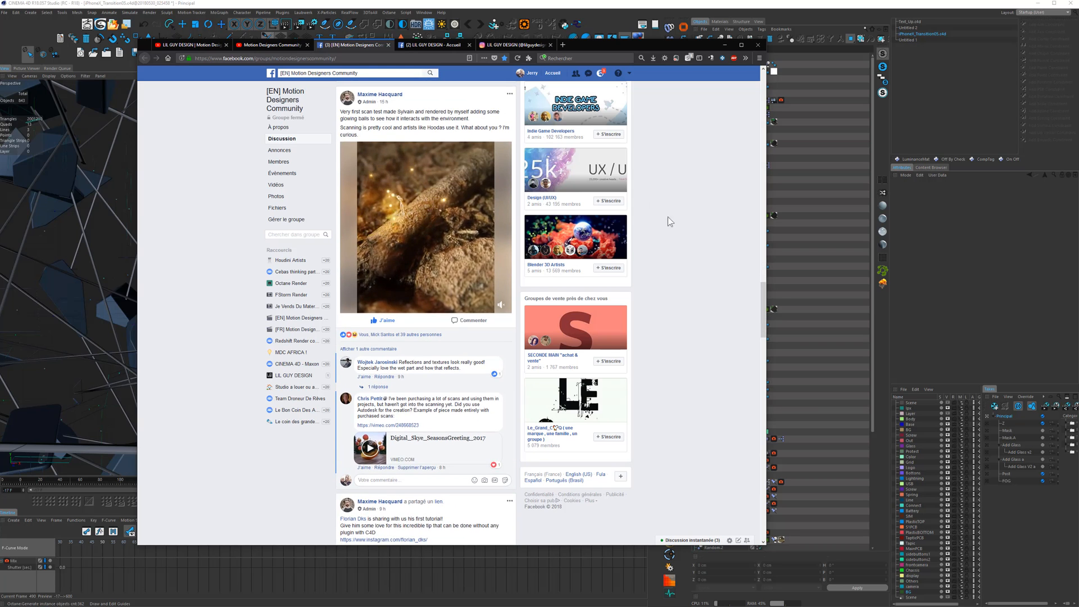
{"action": "scroll", "coordinate": [669, 224], "scroll_direction": "down", "scroll_amount": 3}
{"action": "scroll", "coordinate": [680, 289], "scroll_direction": "down", "scroll_amount": 5}
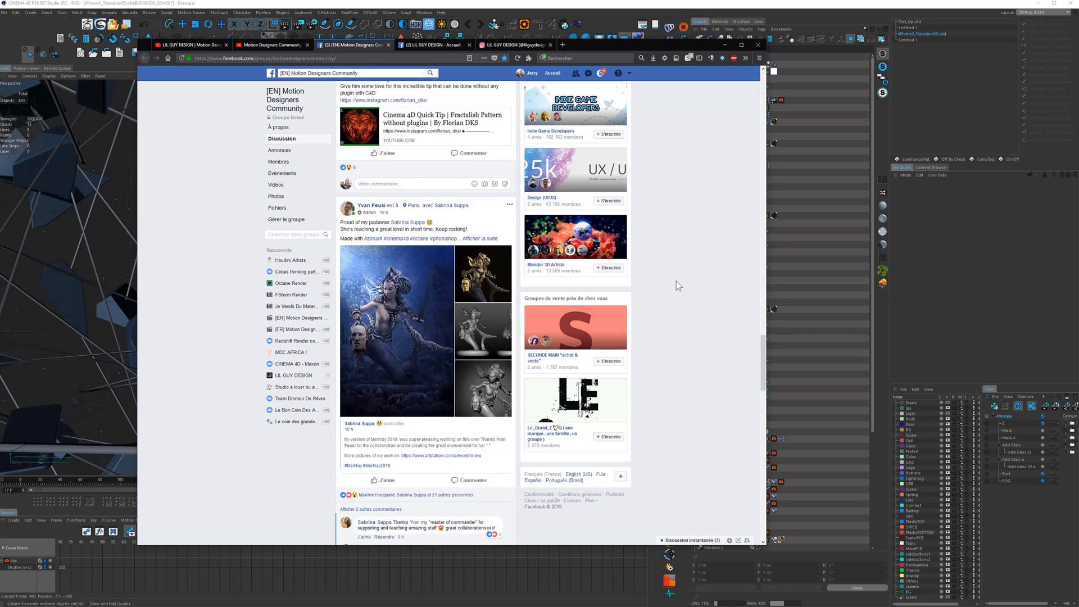
{"action": "scroll", "coordinate": [681, 232], "scroll_direction": "down", "scroll_amount": 9}
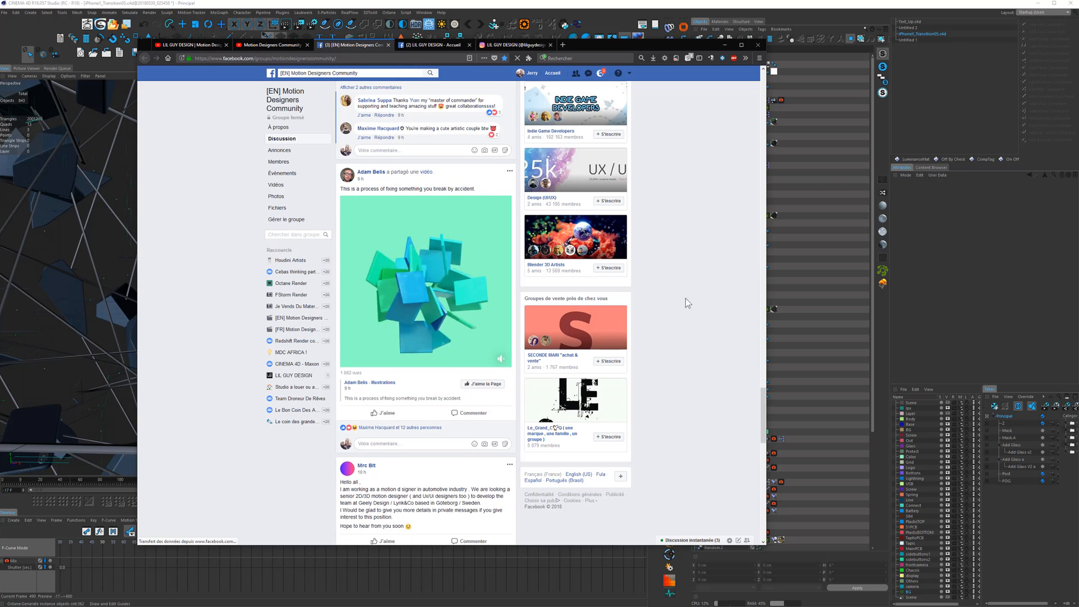
{"action": "scroll", "coordinate": [683, 304], "scroll_direction": "down", "scroll_amount": 7}
{"action": "scroll", "coordinate": [690, 225], "scroll_direction": "down", "scroll_amount": 8}
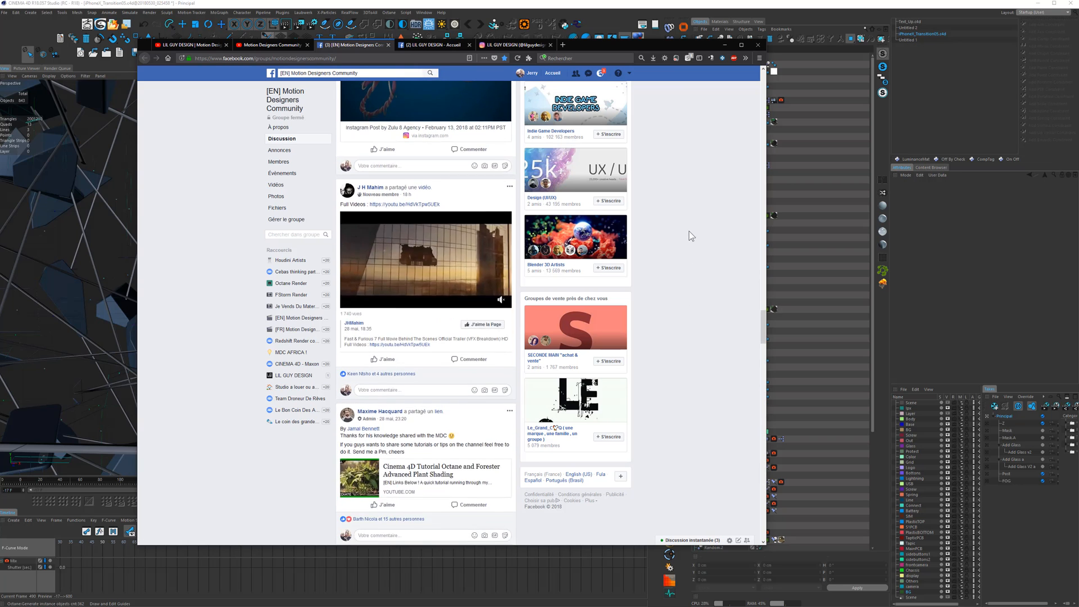
{"action": "scroll", "coordinate": [686, 225], "scroll_direction": "up", "scroll_amount": 2}
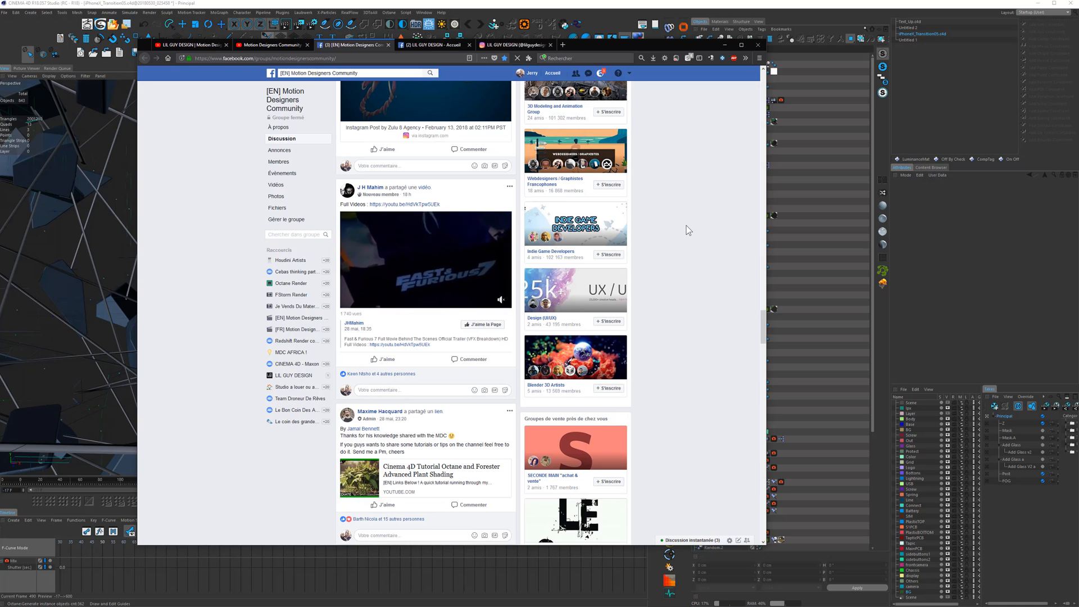
{"action": "middle_click", "coordinate": [679, 204]}
{"action": "middle_click_drag", "start_coordinate": [679, 273], "coordinate": [678, 286]}
{"action": "middle_click_drag", "start_coordinate": [679, 205], "coordinate": [686, 329]}
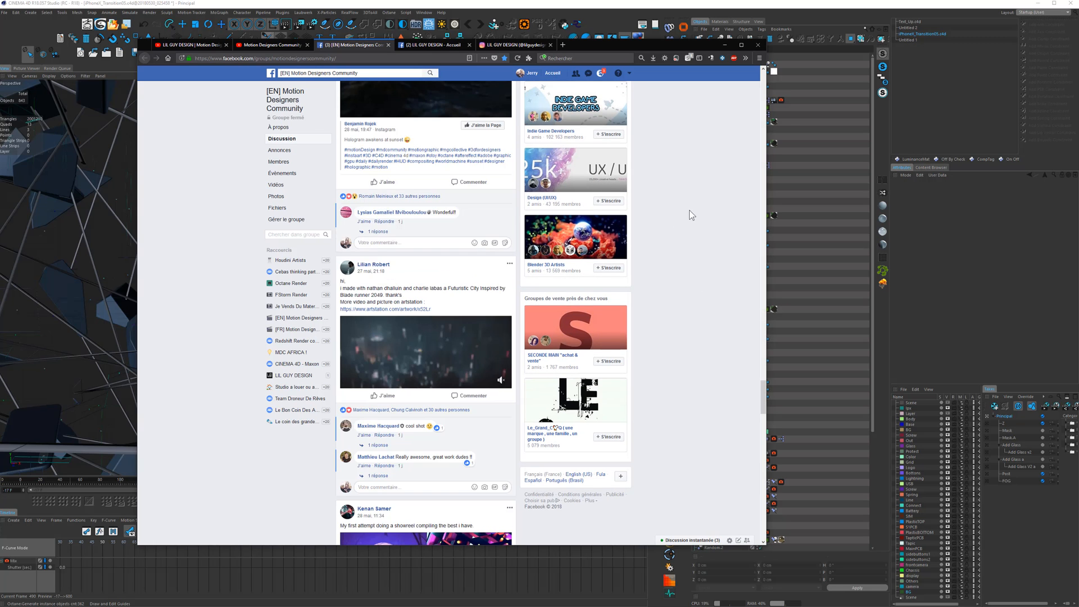
{"action": "middle_click_drag", "start_coordinate": [687, 272], "coordinate": [686, 153]}
{"action": "middle_click_drag", "start_coordinate": [677, 244], "coordinate": [664, 137]}
{"action": "scroll", "coordinate": [669, 217], "scroll_direction": "up", "scroll_amount": 4}
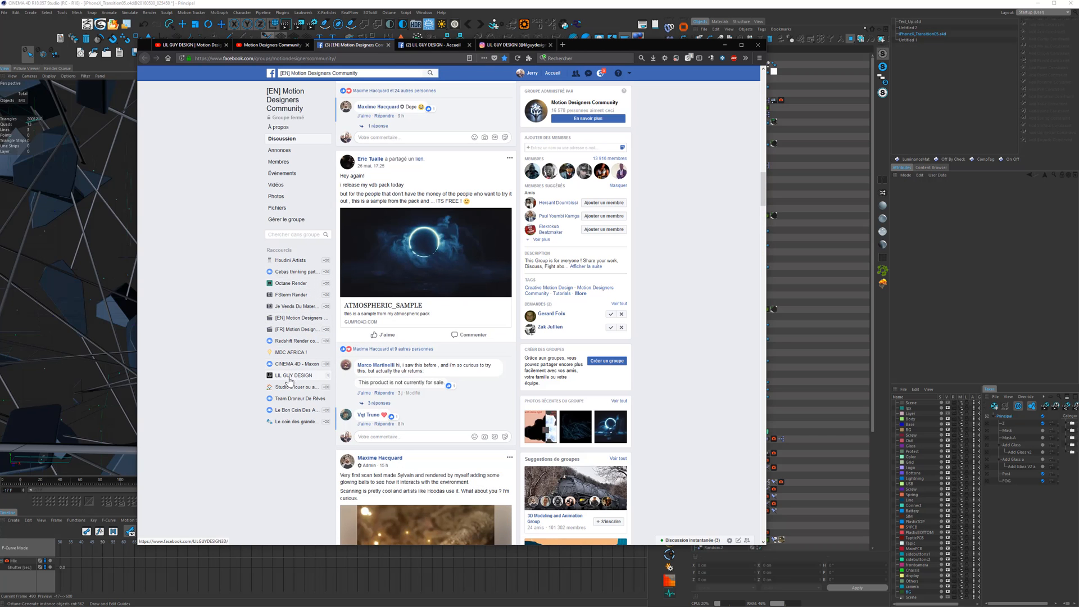
Open the MDC AFRICA ! group separately from the current page and view its pinned post, member list and description
{"action": "middle_click", "coordinate": [297, 354]}
{"action": "left_click", "coordinate": [419, 45]}
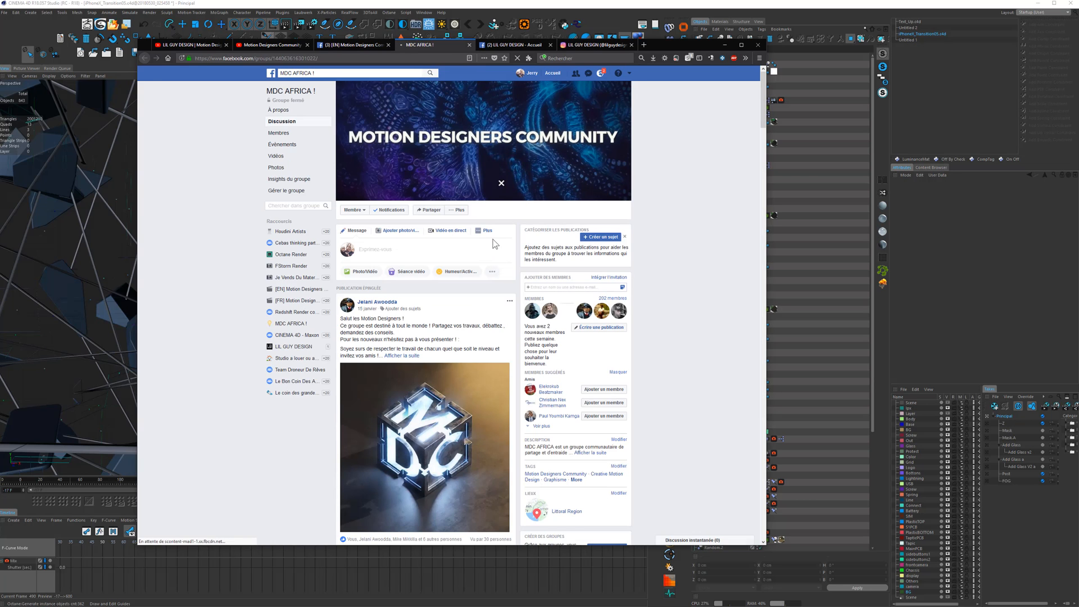
{"action": "scroll", "coordinate": [656, 292], "scroll_direction": "down", "scroll_amount": 2}
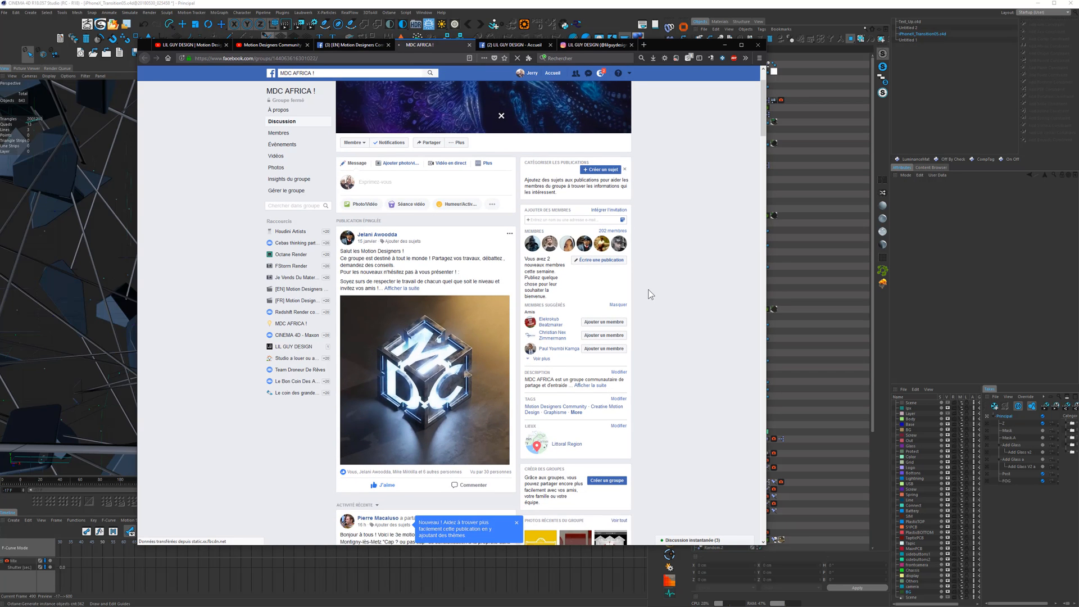
{"action": "scroll", "coordinate": [611, 212], "scroll_direction": "down", "scroll_amount": 1}
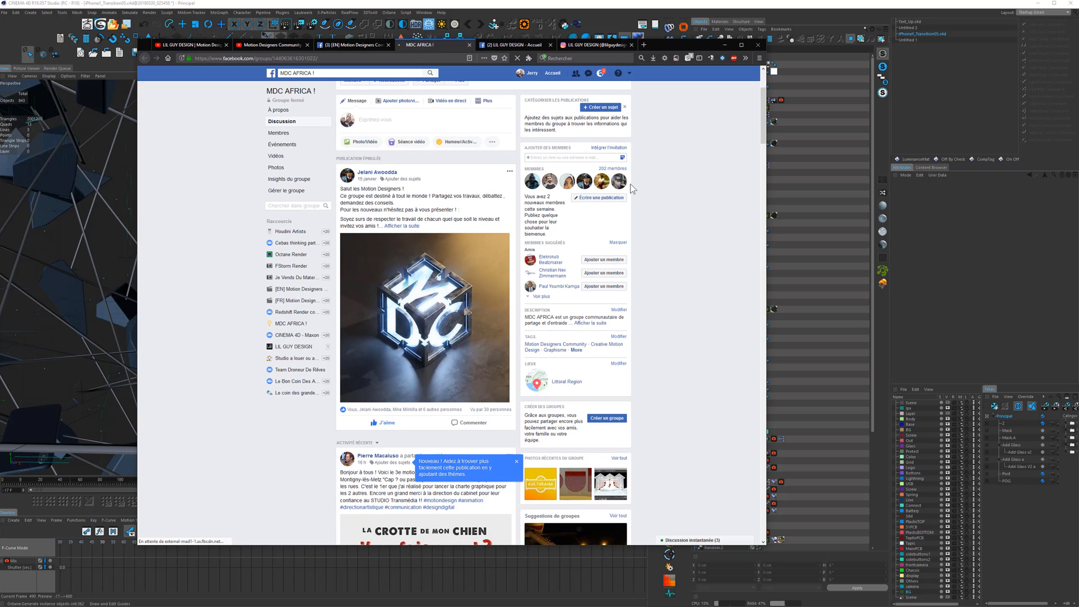
{"action": "scroll", "coordinate": [620, 182], "scroll_direction": "down", "scroll_amount": 2}
{"action": "scroll", "coordinate": [618, 175], "scroll_direction": "up", "scroll_amount": 2}
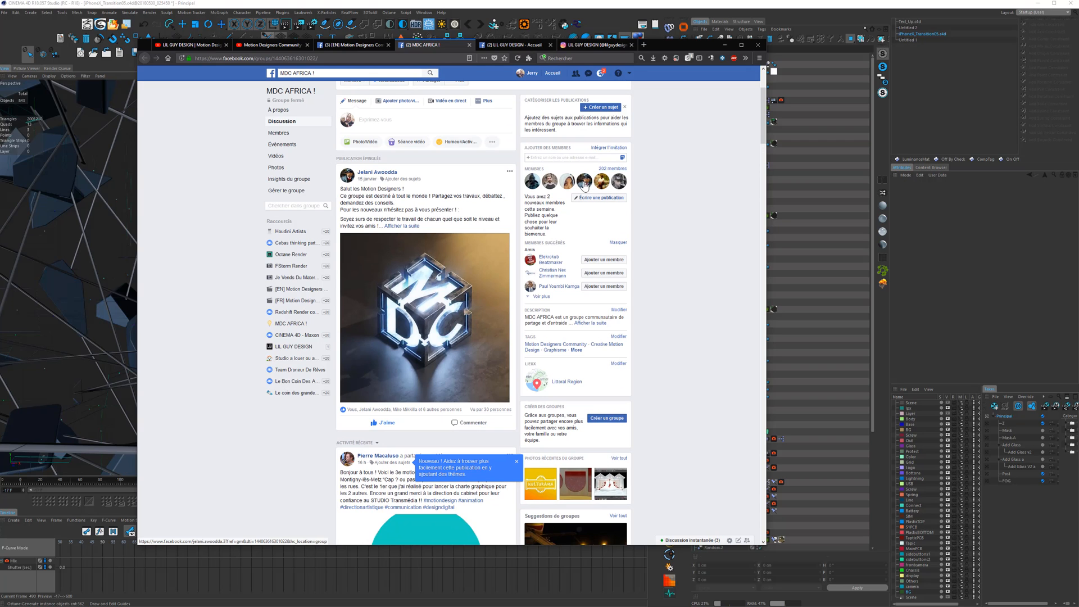
{"action": "mouse_move", "coordinate": [584, 186]}
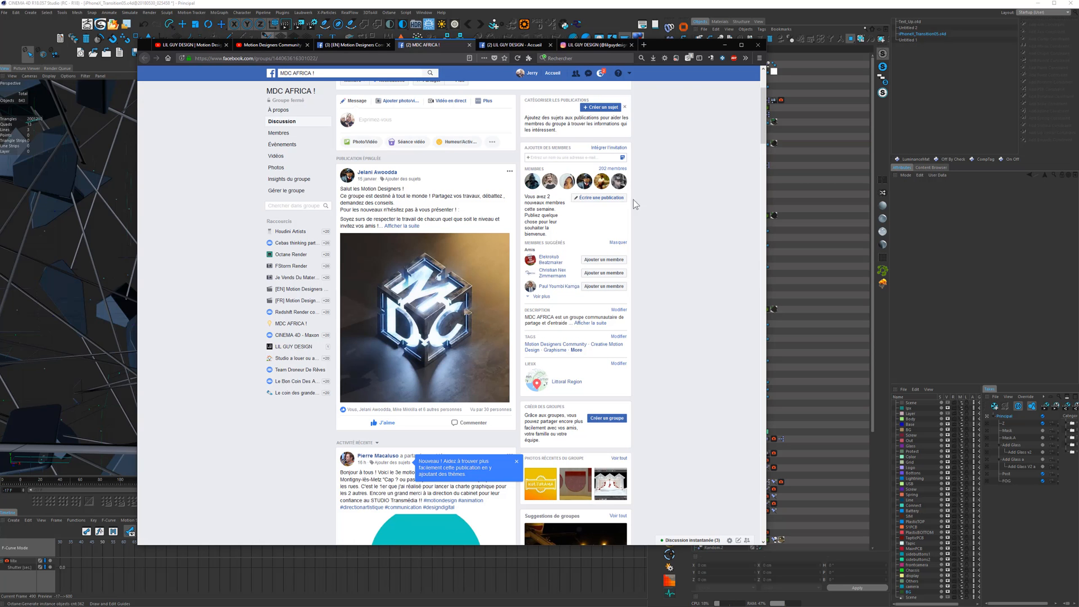
Browse the logos, animations and tutorial links posted in the MDC AFRICA ! group discussion
{"action": "scroll", "coordinate": [670, 194], "scroll_direction": "down", "scroll_amount": 2}
{"action": "scroll", "coordinate": [671, 193], "scroll_direction": "down", "scroll_amount": 2}
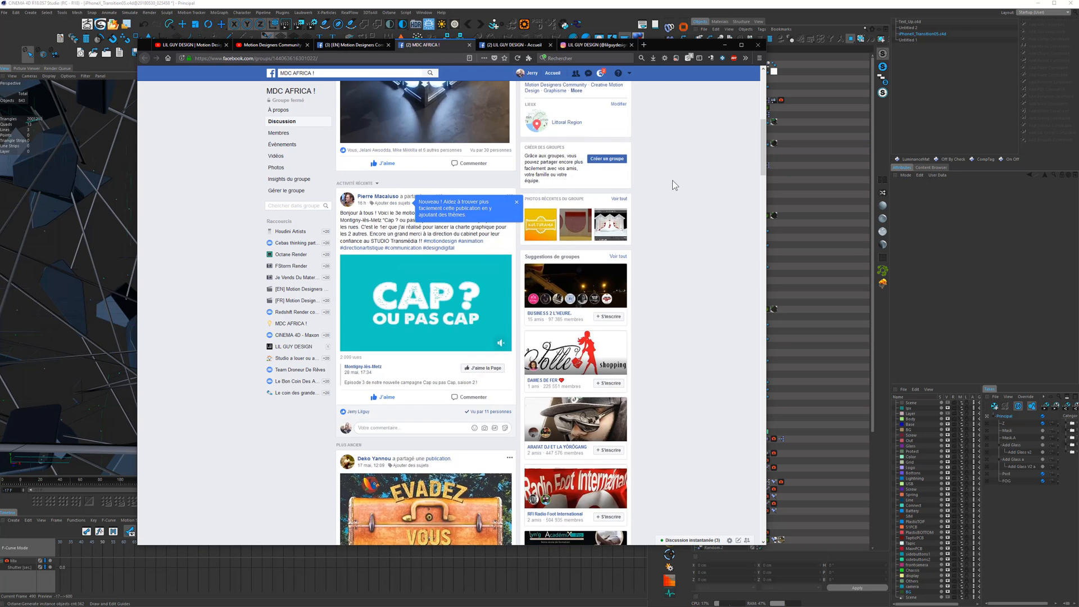
{"action": "scroll", "coordinate": [672, 180], "scroll_direction": "down", "scroll_amount": 8}
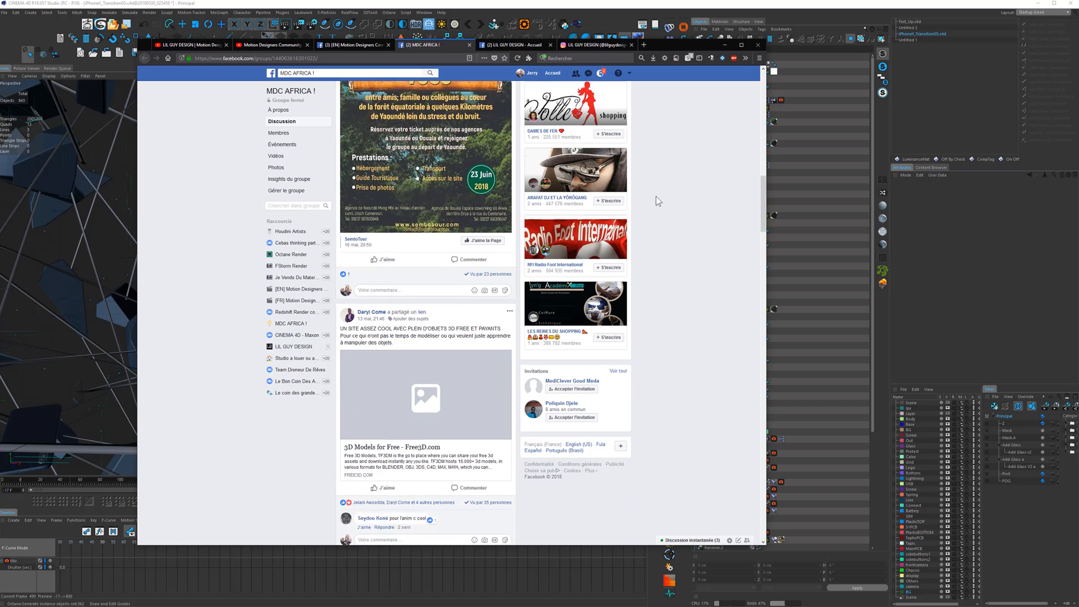
{"action": "scroll", "coordinate": [652, 224], "scroll_direction": "down", "scroll_amount": 4}
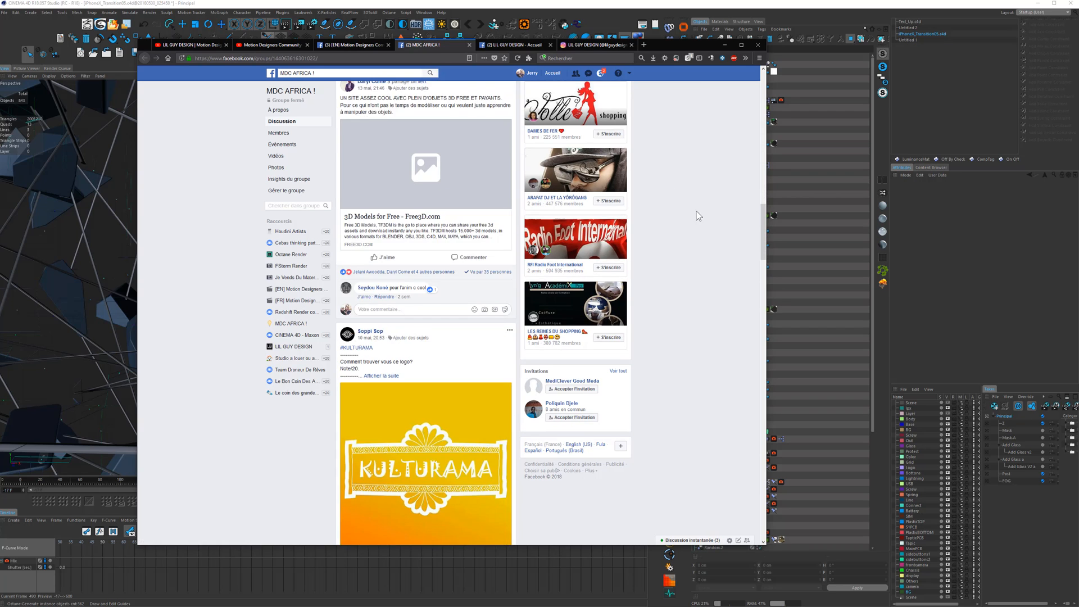
{"action": "scroll", "coordinate": [697, 212], "scroll_direction": "down", "scroll_amount": 3}
{"action": "scroll", "coordinate": [696, 253], "scroll_direction": "down", "scroll_amount": 3}
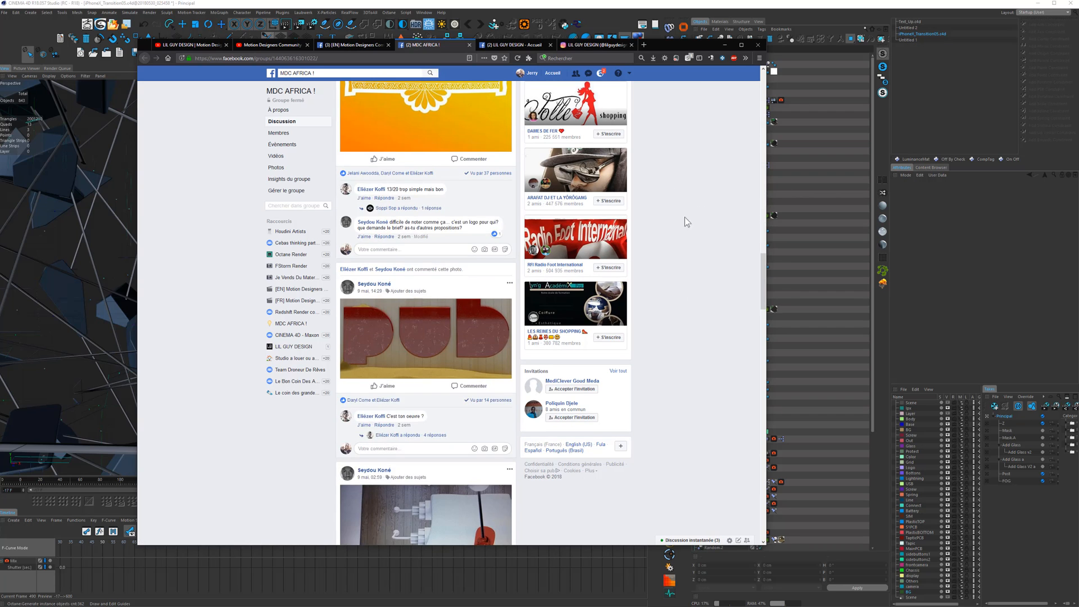
{"action": "scroll", "coordinate": [684, 217], "scroll_direction": "down", "scroll_amount": 9}
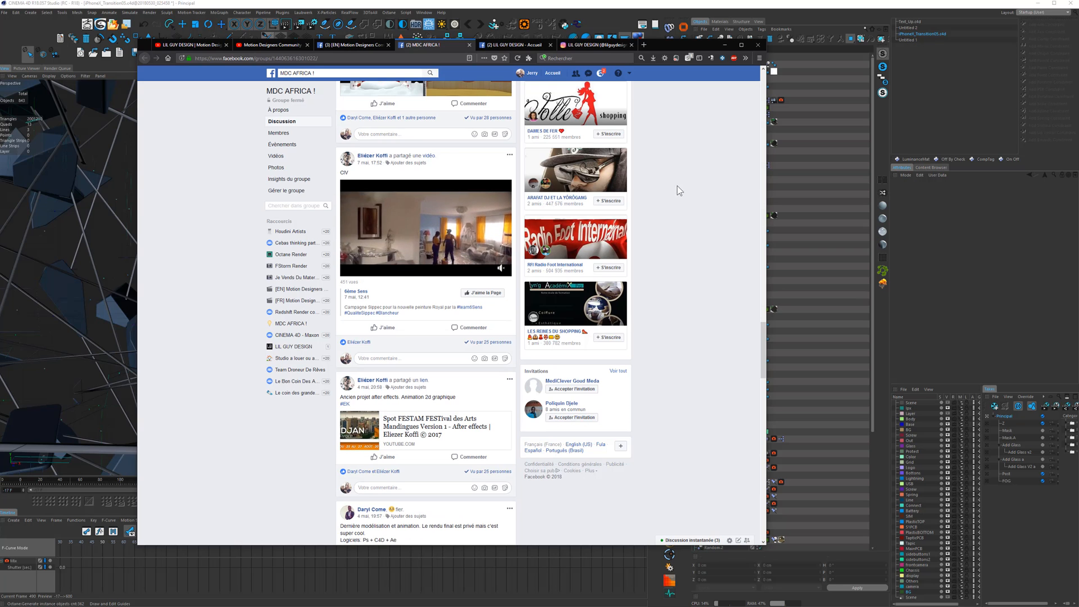
{"action": "scroll", "coordinate": [679, 225], "scroll_direction": "down", "scroll_amount": 3}
{"action": "middle_click", "coordinate": [720, 225]}
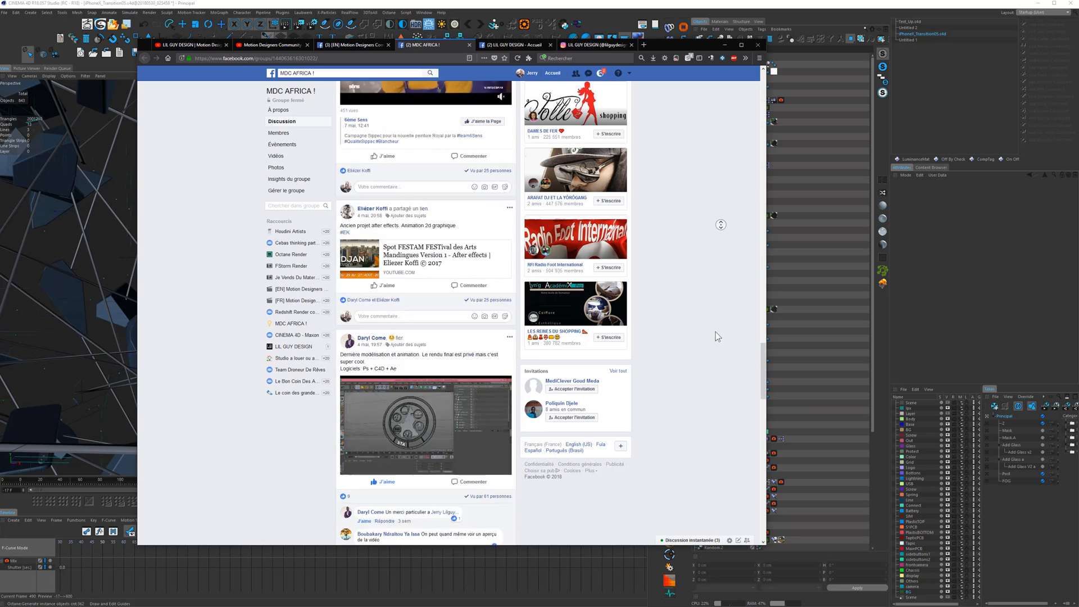
{"action": "middle_click", "coordinate": [709, 328]}
{"action": "middle_click", "coordinate": [703, 258]}
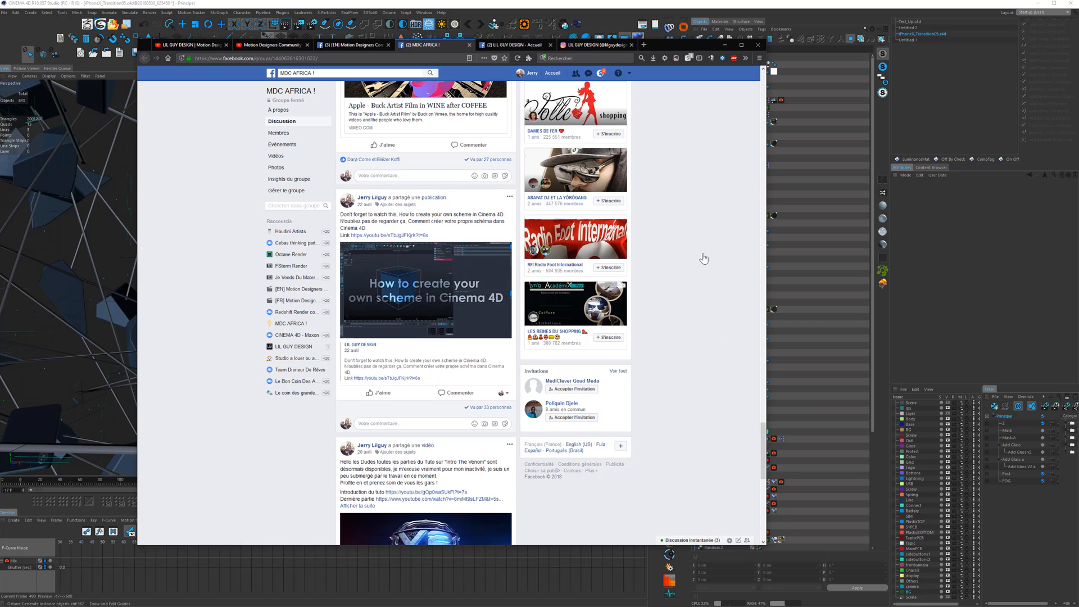
{"action": "middle_click_drag", "start_coordinate": [709, 363], "coordinate": [696, 398]}
{"action": "middle_click_drag", "start_coordinate": [707, 261], "coordinate": [693, 345]}
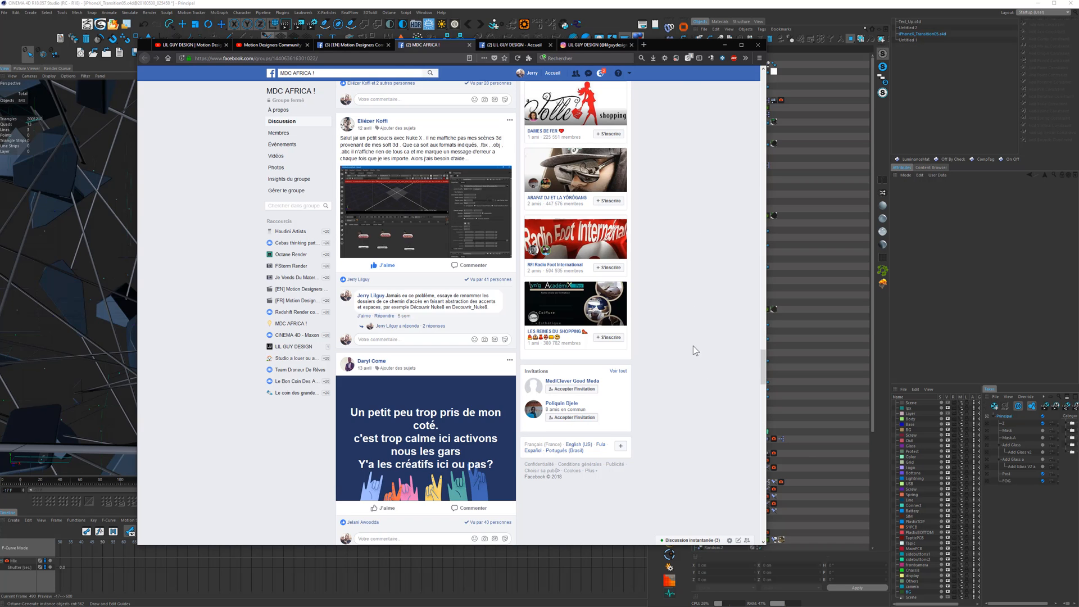
{"action": "scroll", "coordinate": [695, 416], "scroll_direction": "up", "scroll_amount": 15}
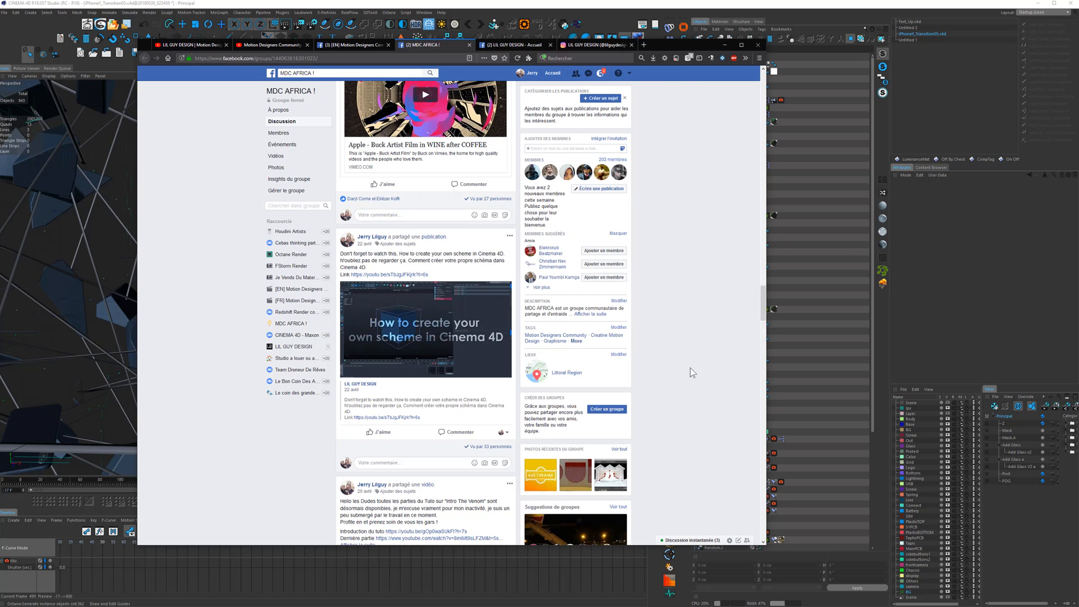
{"action": "scroll", "coordinate": [674, 338], "scroll_direction": "up", "scroll_amount": 7}
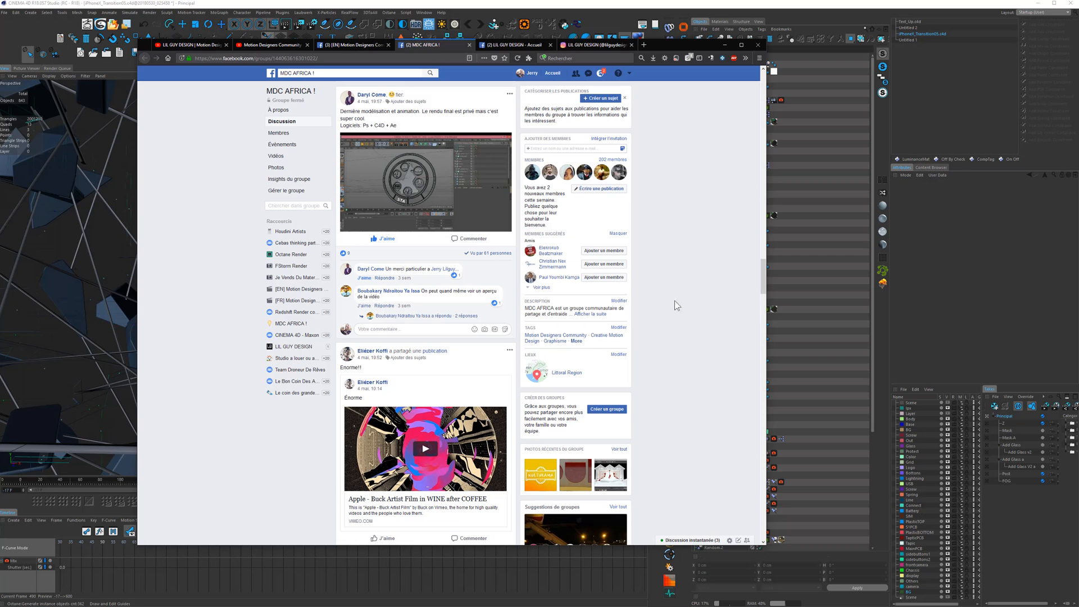
{"action": "scroll", "coordinate": [668, 186], "scroll_direction": "up", "scroll_amount": 5}
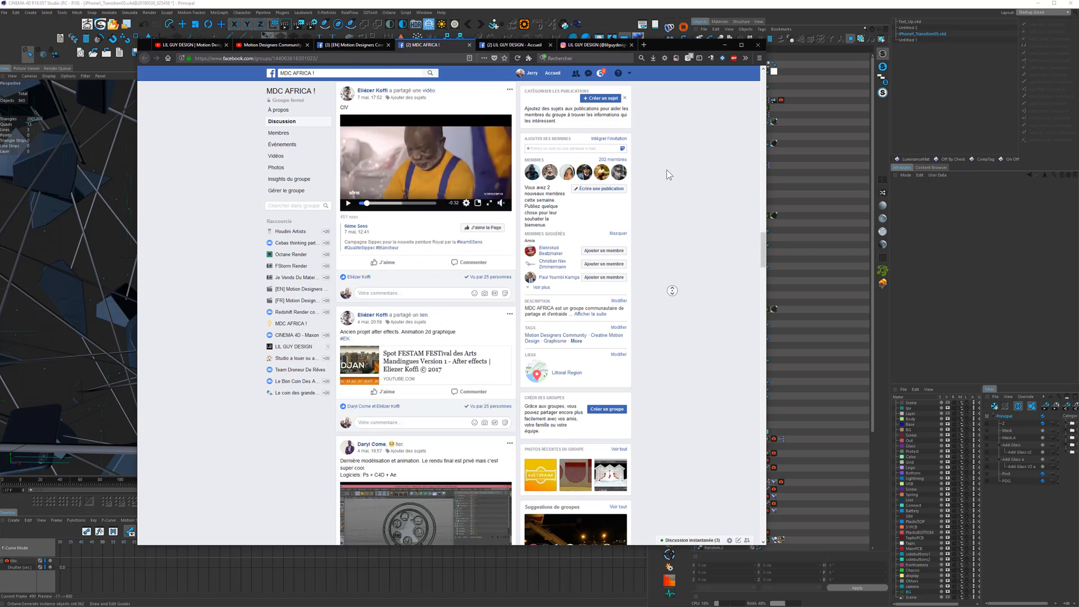
Switch to the LIL GUY DESIGN Facebook page and look through its videos, photos and shared publications
{"action": "left_click", "coordinate": [504, 47]}
{"action": "scroll", "coordinate": [668, 236], "scroll_direction": "down", "scroll_amount": 8}
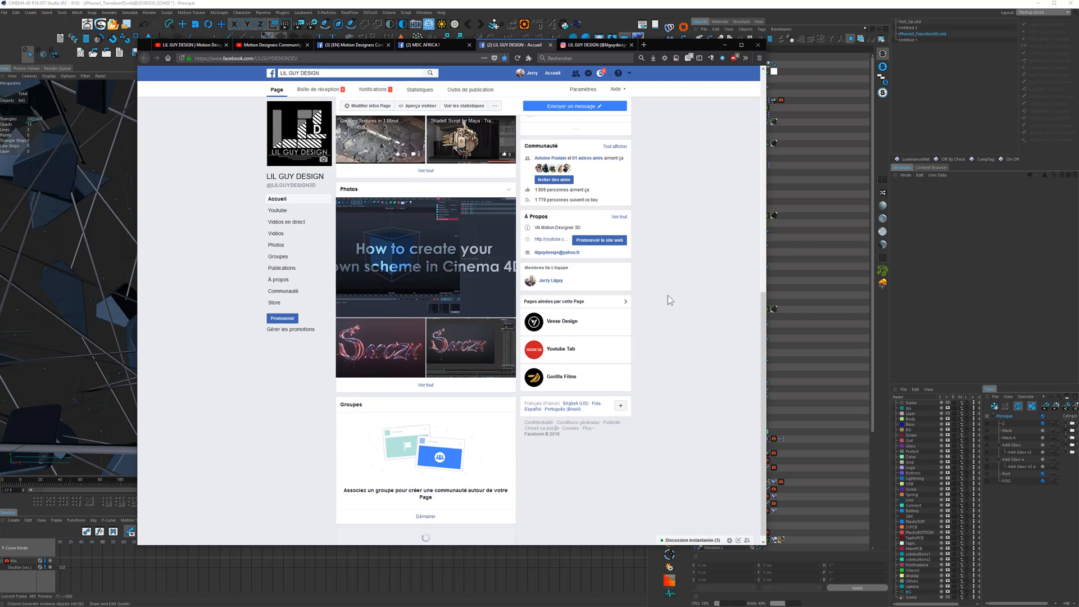
{"action": "middle_click", "coordinate": [678, 256]}
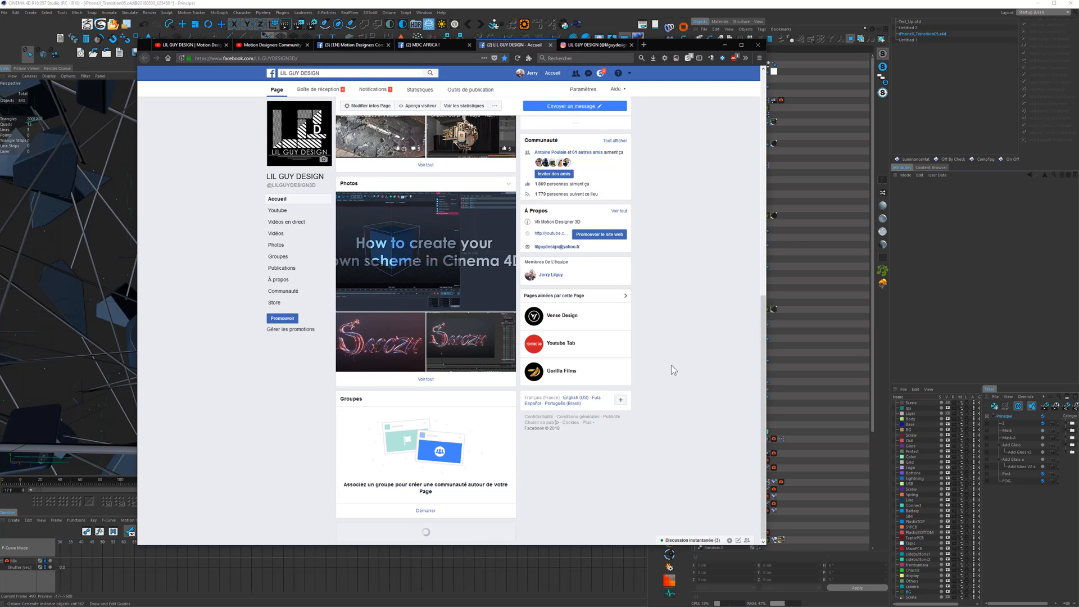
{"action": "scroll", "coordinate": [664, 278], "scroll_direction": "up", "scroll_amount": 6}
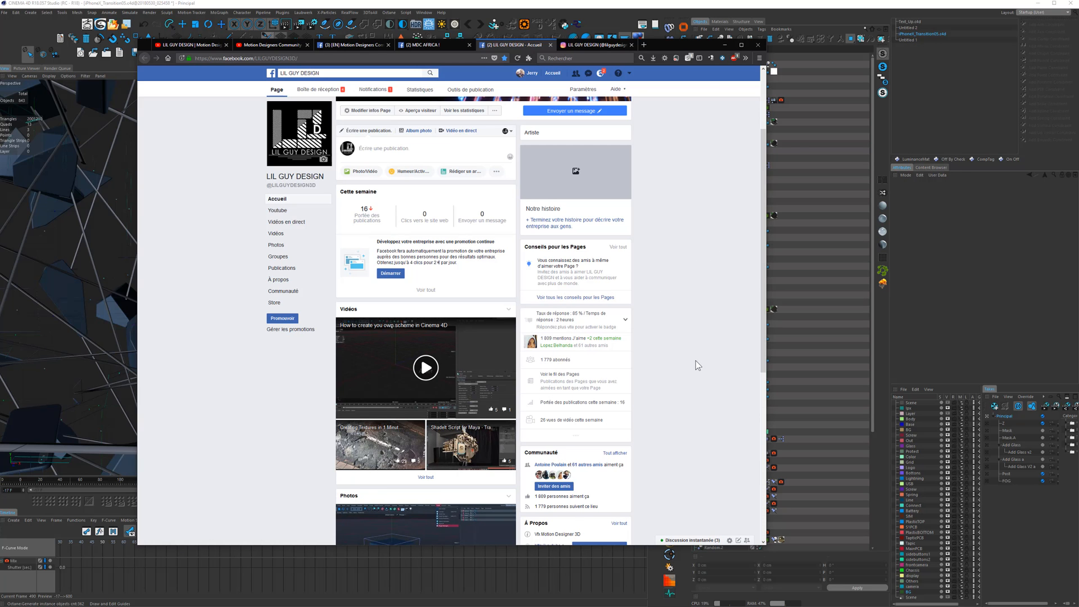
{"action": "scroll", "coordinate": [697, 365], "scroll_direction": "down", "scroll_amount": 15}
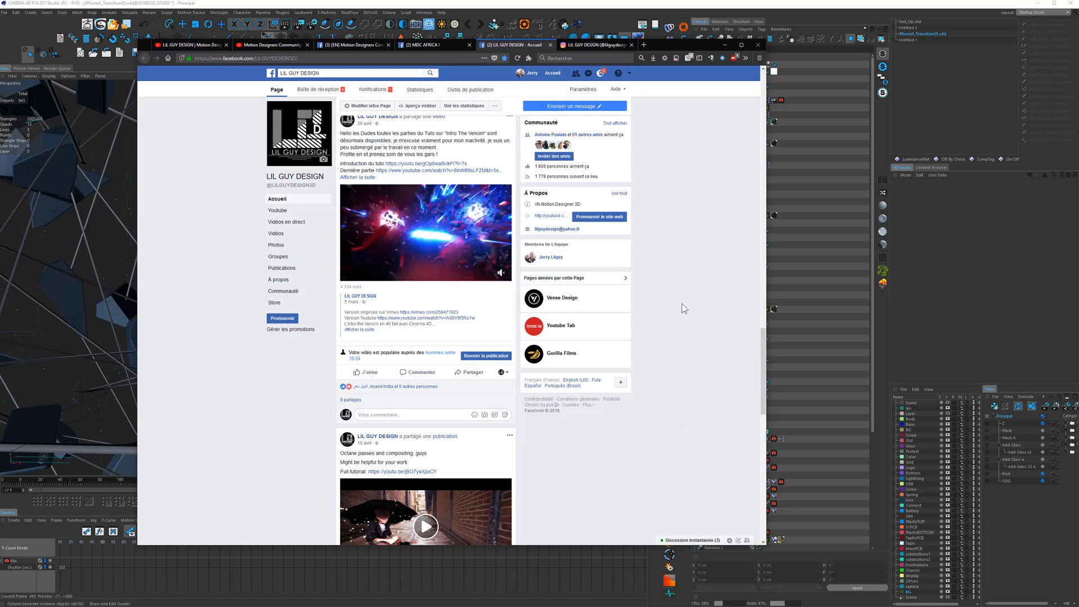
{"action": "scroll", "coordinate": [698, 321], "scroll_direction": "down", "scroll_amount": 4}
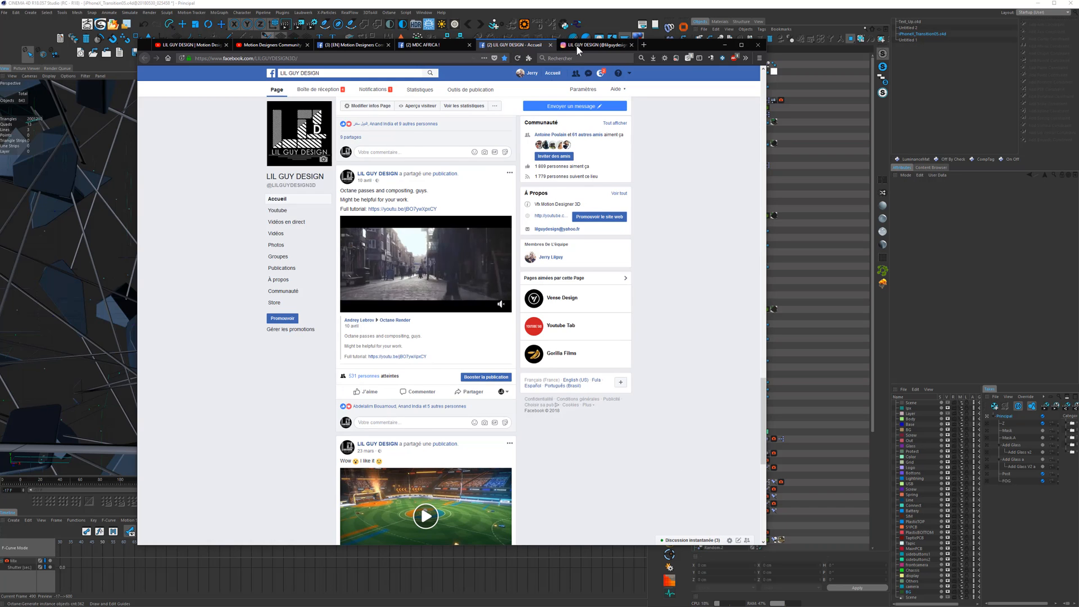
Switch to the lilguydesign Instagram profile and look through its profile details and posted photos and videos
{"action": "key", "text": "ctrl+Tab"}
{"action": "scroll", "coordinate": [663, 168], "scroll_direction": "down", "scroll_amount": 3}
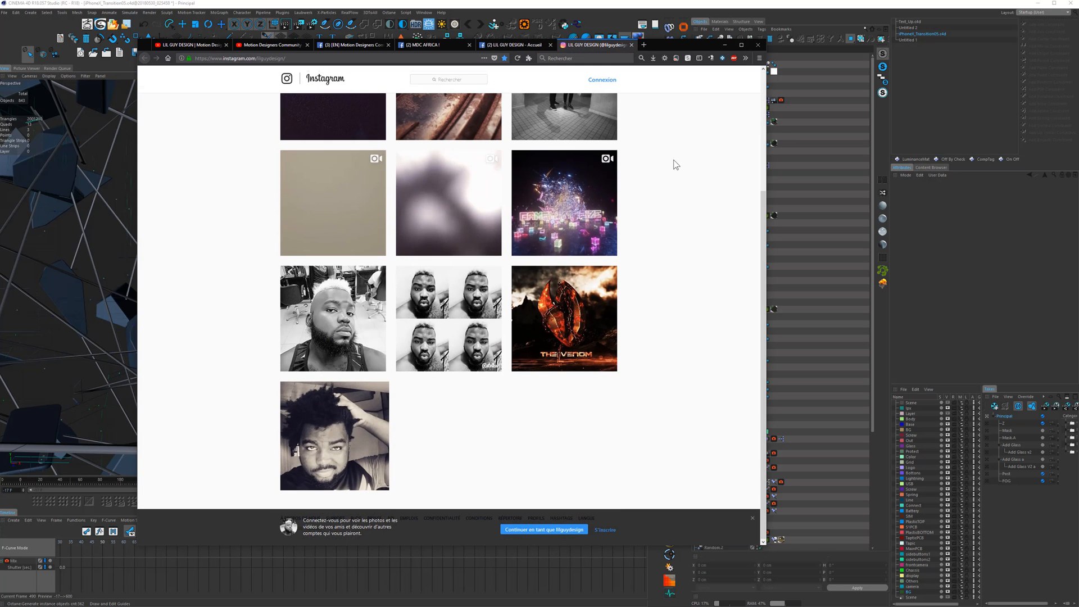
{"action": "scroll", "coordinate": [673, 310], "scroll_direction": "up", "scroll_amount": 3}
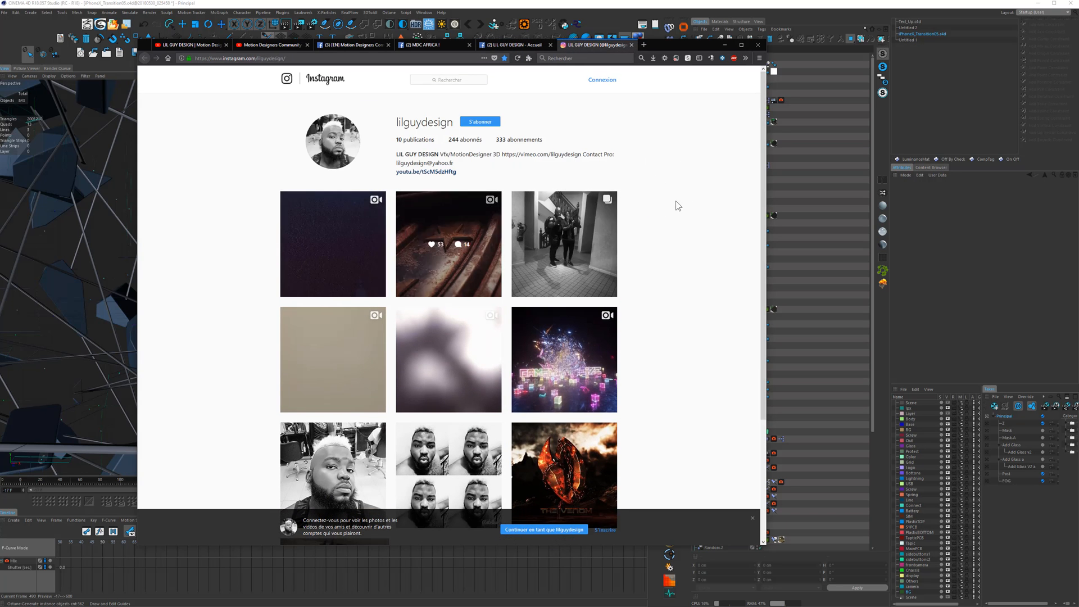
{"action": "scroll", "coordinate": [683, 328], "scroll_direction": "down", "scroll_amount": 3}
{"action": "scroll", "coordinate": [680, 331], "scroll_direction": "up", "scroll_amount": 3}
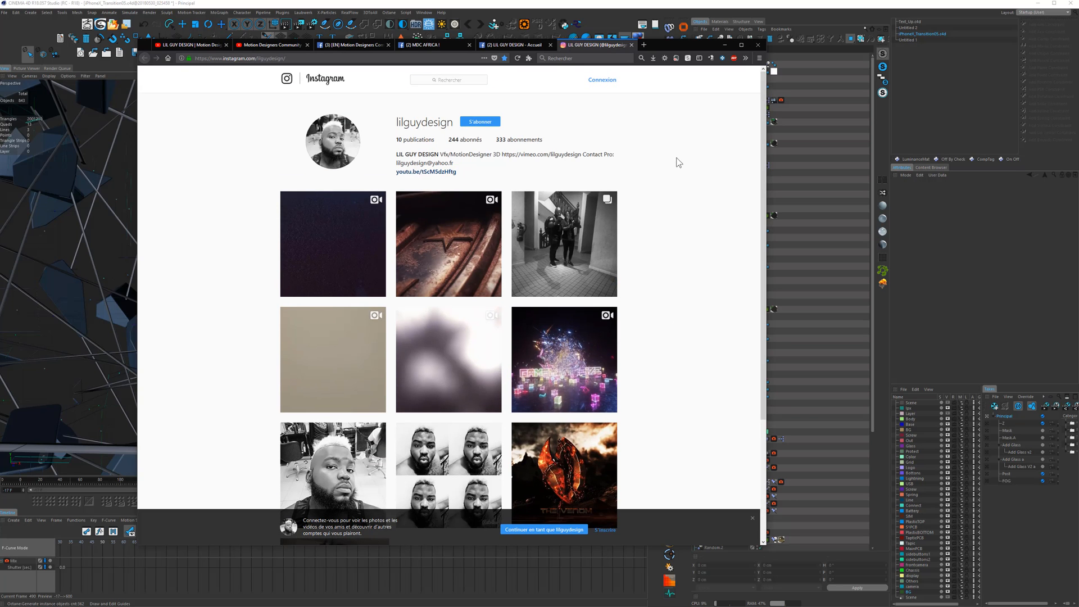
{"action": "scroll", "coordinate": [652, 292], "scroll_direction": "down", "scroll_amount": 3}
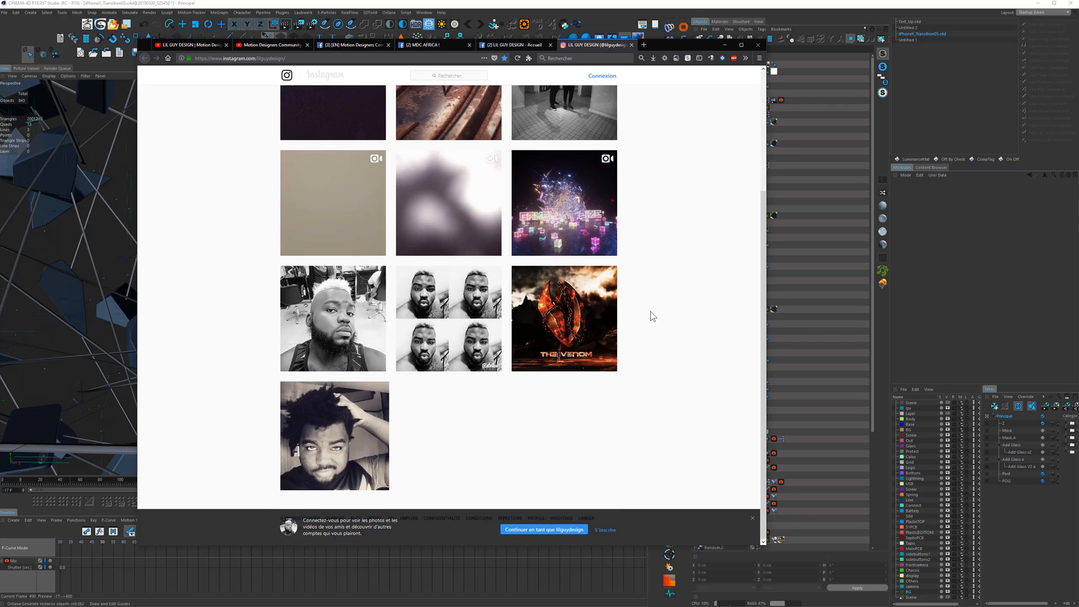
{"action": "scroll", "coordinate": [669, 270], "scroll_direction": "up", "scroll_amount": 3}
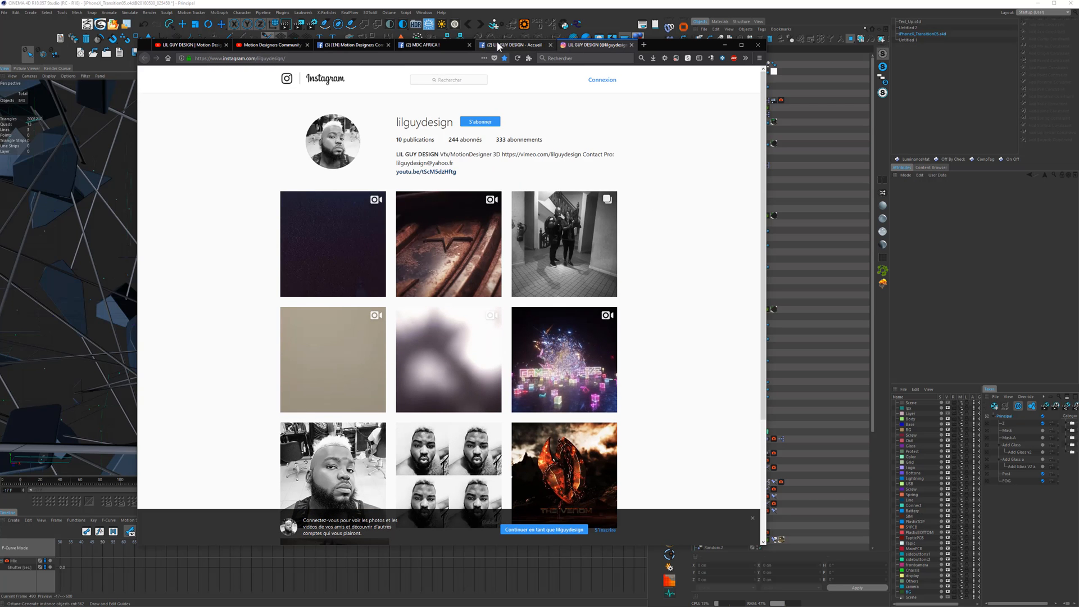
{"action": "scroll", "coordinate": [657, 287], "scroll_direction": "down", "scroll_amount": 3}
{"action": "scroll", "coordinate": [669, 236], "scroll_direction": "up", "scroll_amount": 3}
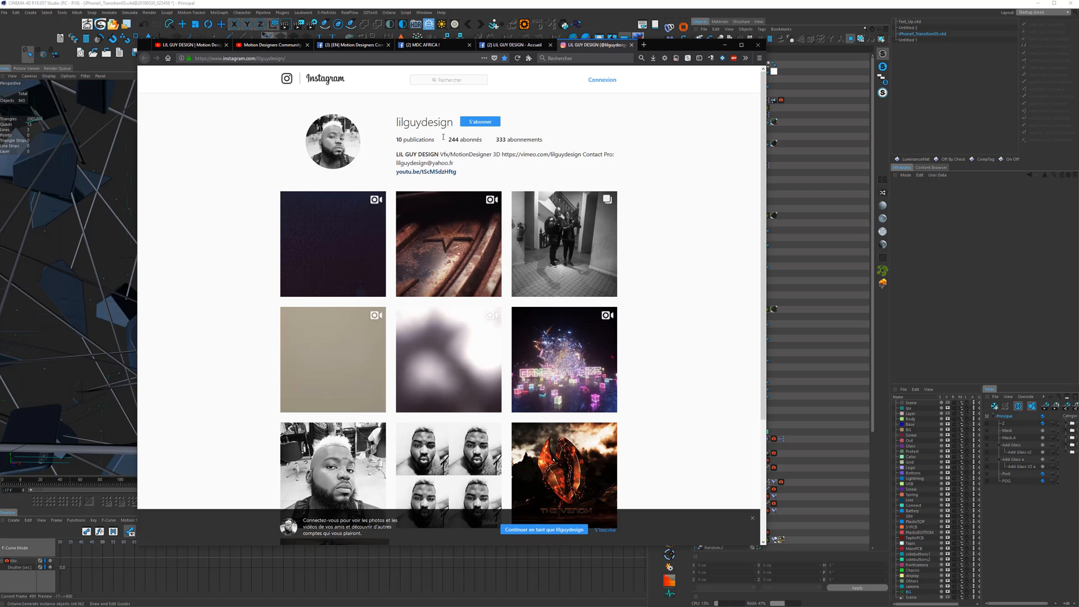
{"action": "left_click", "coordinate": [633, 141]}
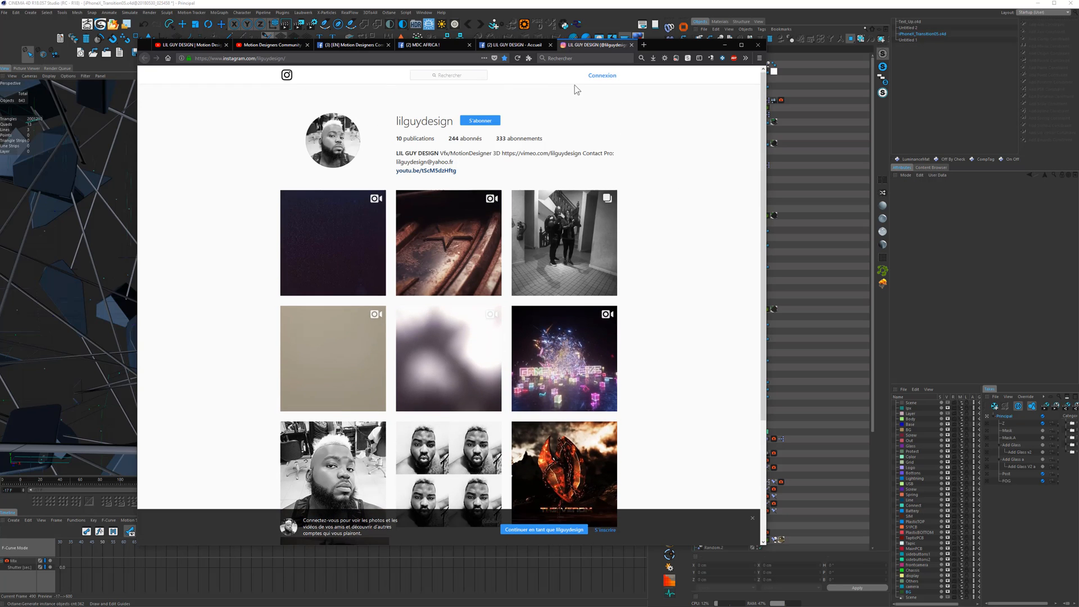
Load vimeo.com alongside the other open pages and go to the LIL GUY DESIGN profile
{"action": "left_click", "coordinate": [645, 45]}
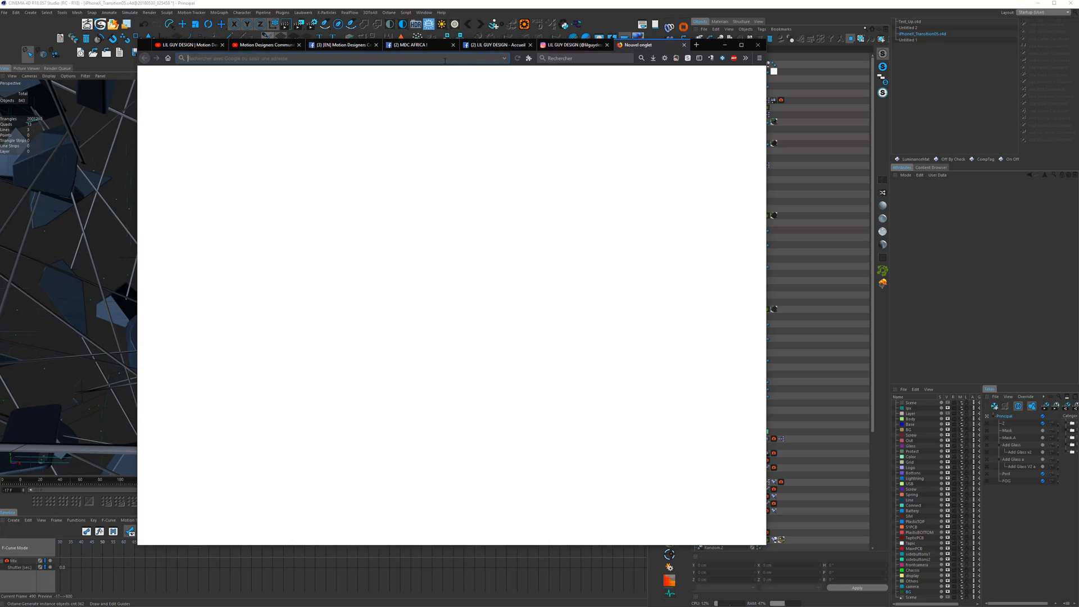
{"action": "type", "text": "vimeo.com/"}
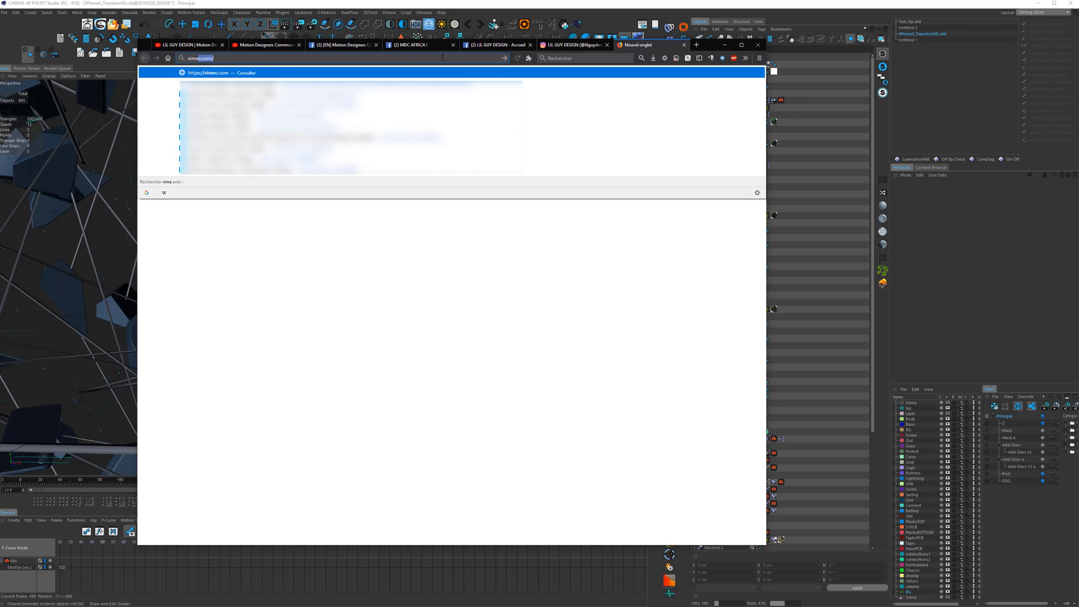
{"action": "key", "text": "Return"}
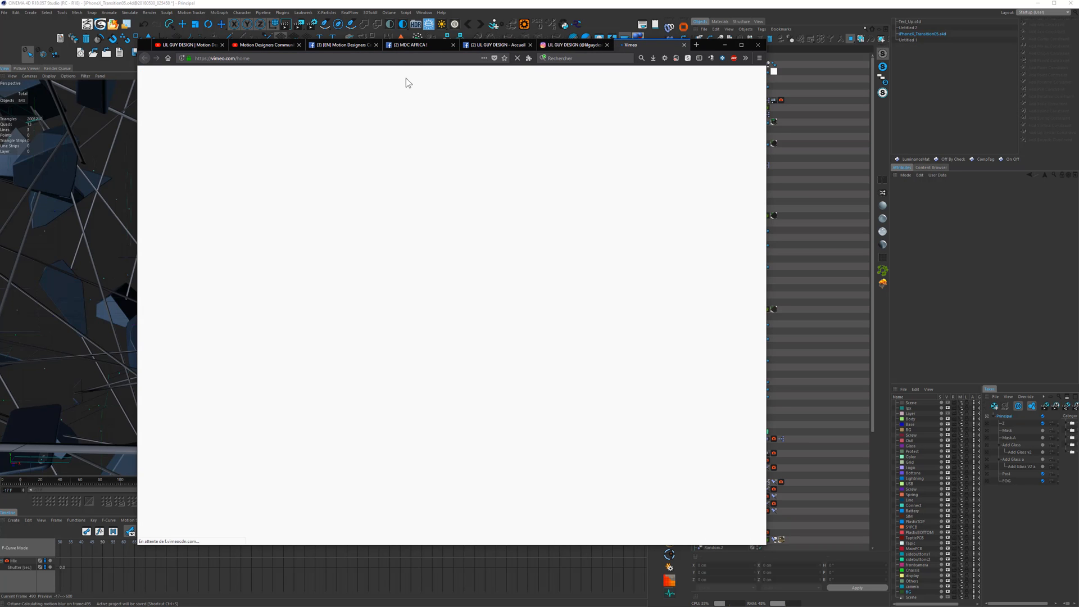
{"action": "mouse_move", "coordinate": [681, 78]}
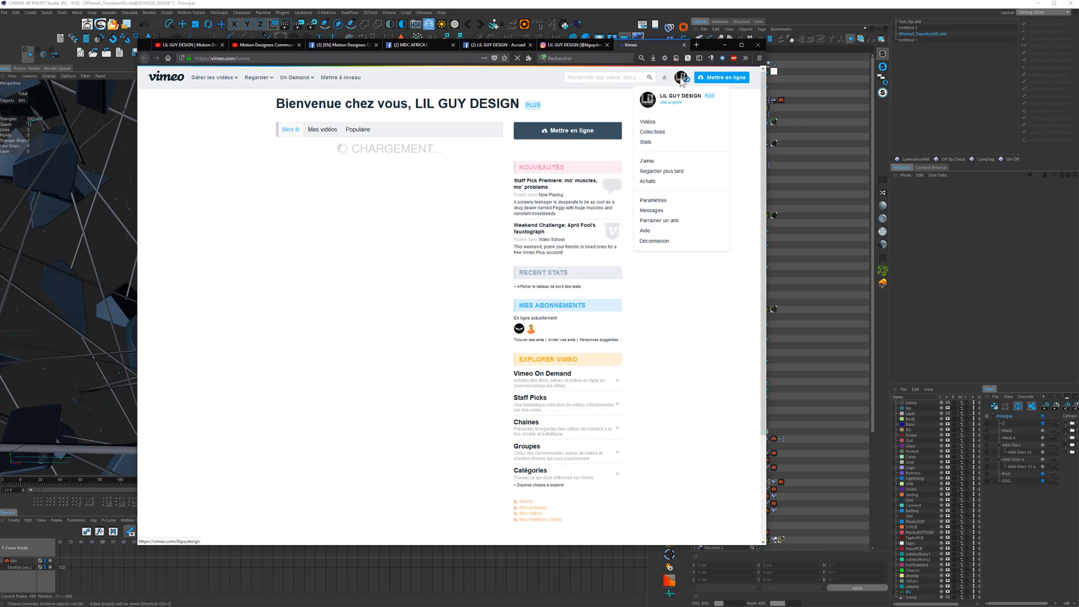
{"action": "left_click", "coordinate": [674, 101]}
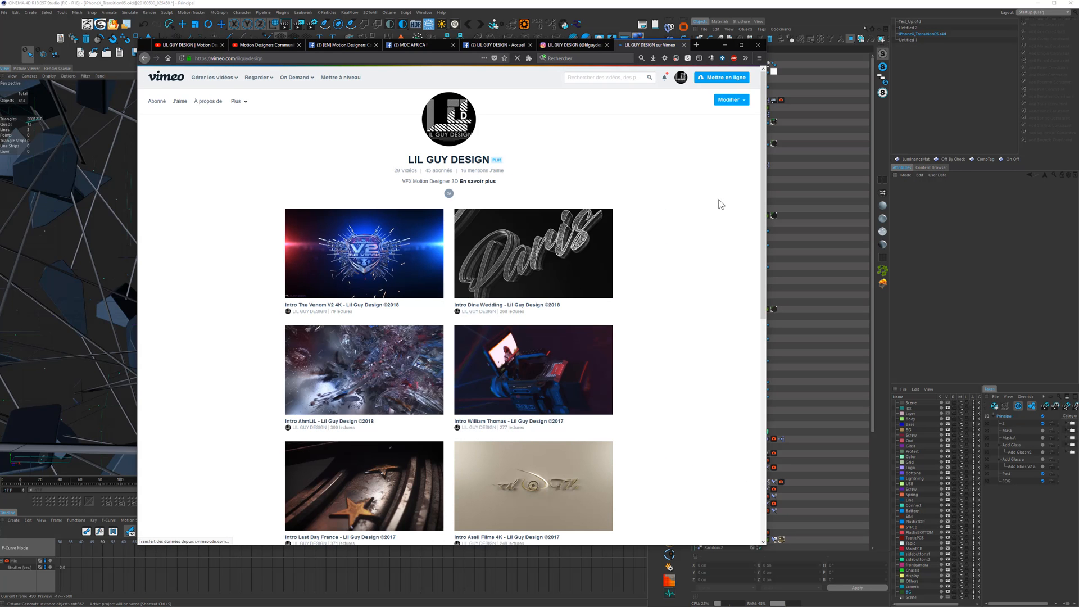
Open the "Intro The Venom V2 4K" video separately from the profile and view its available download resolutions
{"action": "scroll", "coordinate": [483, 222], "scroll_direction": "down", "scroll_amount": 1}
{"action": "middle_click", "coordinate": [406, 210]}
{"action": "left_click", "coordinate": [657, 44]}
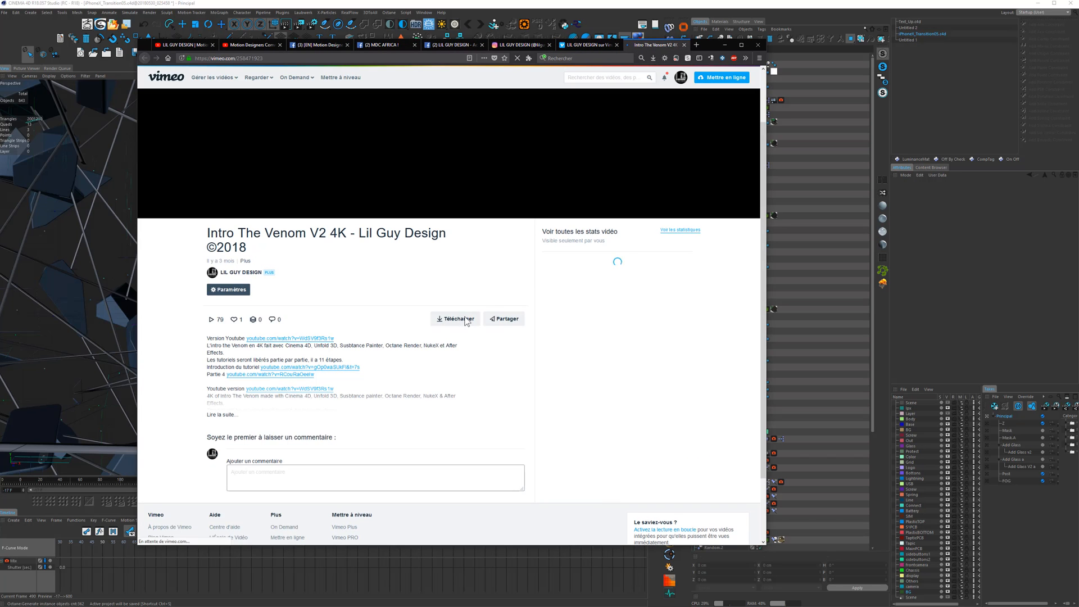
{"action": "left_click", "coordinate": [462, 318]}
{"action": "scroll", "coordinate": [466, 337], "scroll_direction": "down", "scroll_amount": 2}
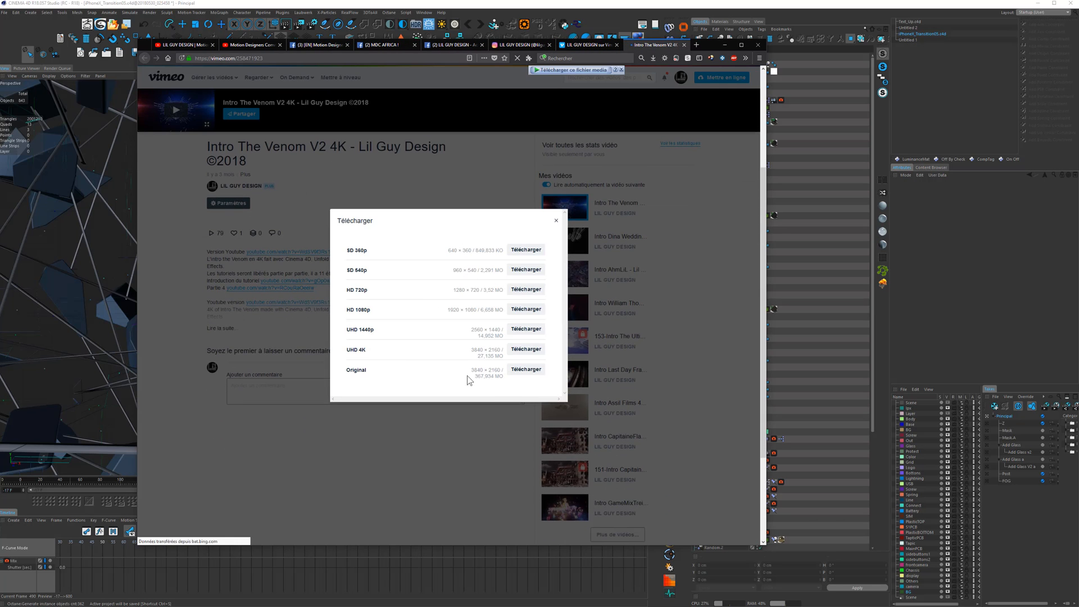
{"action": "left_click", "coordinate": [470, 434]}
{"action": "scroll", "coordinate": [593, 149], "scroll_direction": "up", "scroll_amount": 3}
Return to the LIL GUY DESIGN Vimeo profile and browse its video list, loading more videos beyond the first set
{"action": "left_click", "coordinate": [584, 42]}
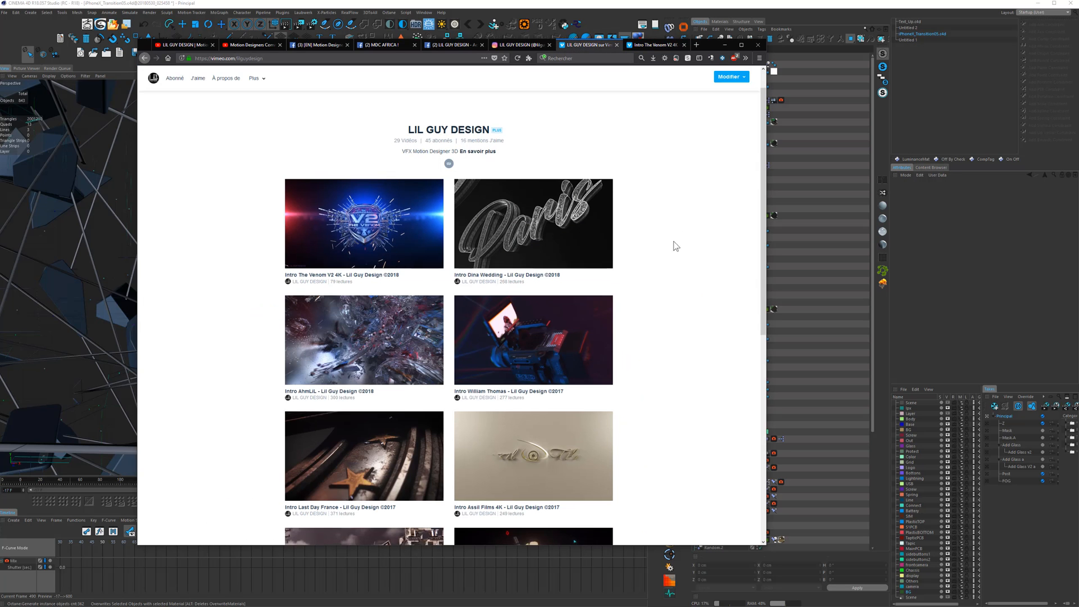
{"action": "scroll", "coordinate": [691, 247], "scroll_direction": "down", "scroll_amount": 10}
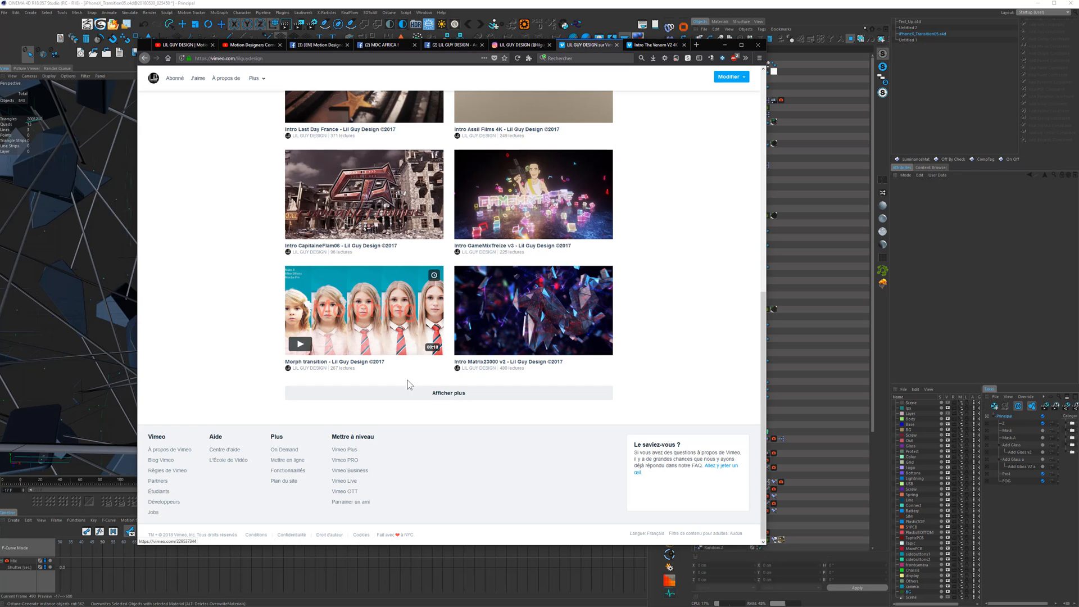
{"action": "left_click", "coordinate": [429, 396]}
{"action": "scroll", "coordinate": [682, 356], "scroll_direction": "up", "scroll_amount": 7}
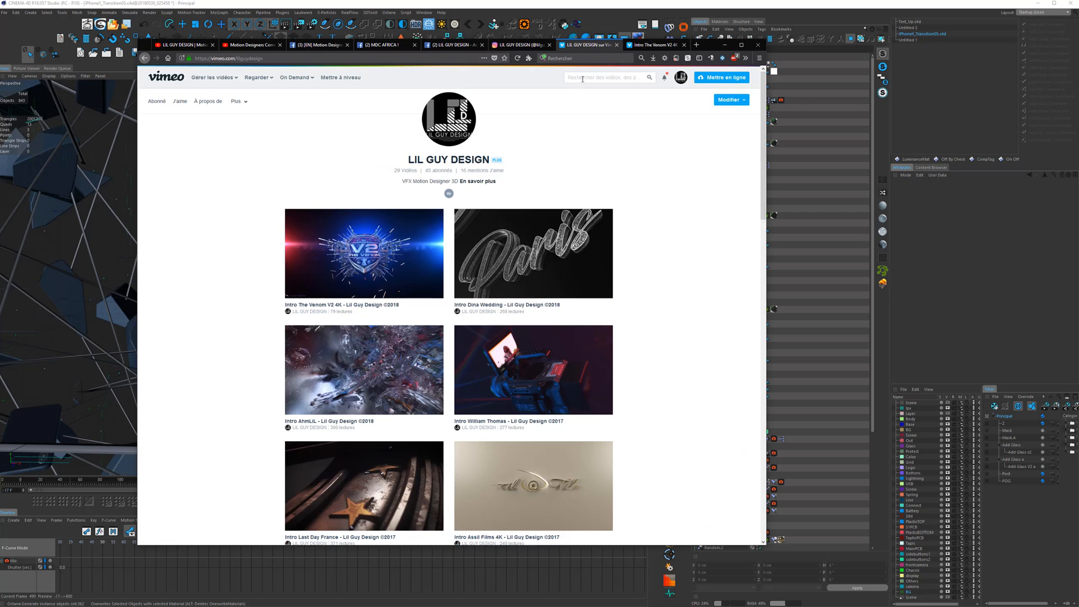
Revisit the LIL GUY DESIGN Facebook page, the Motion Designers Community YouTube channel and the MDC AFRICA ! group
{"action": "left_click", "coordinate": [447, 47]}
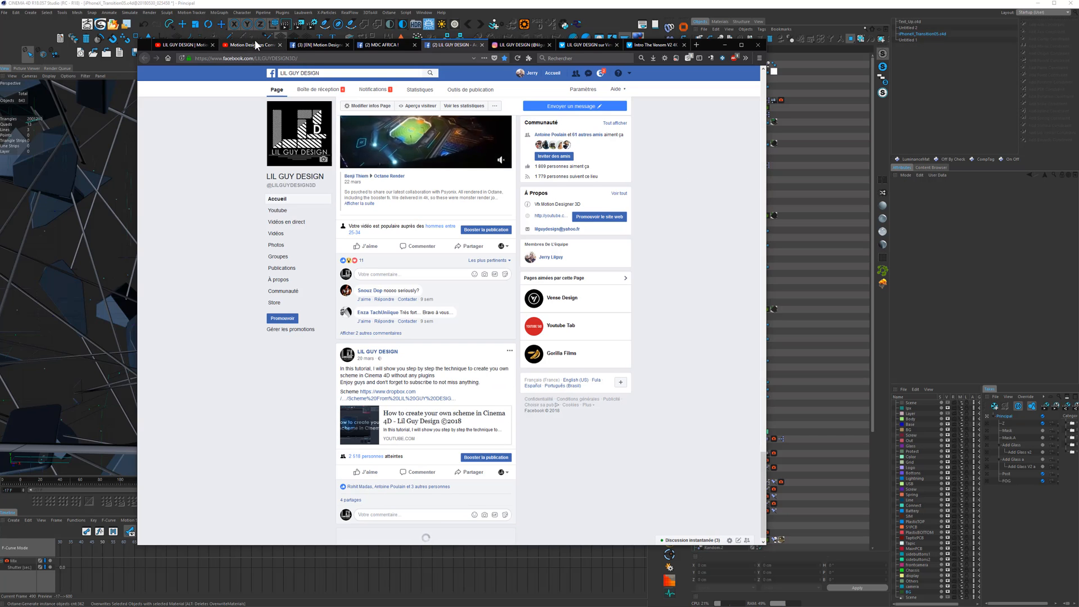
{"action": "left_click", "coordinate": [225, 45]}
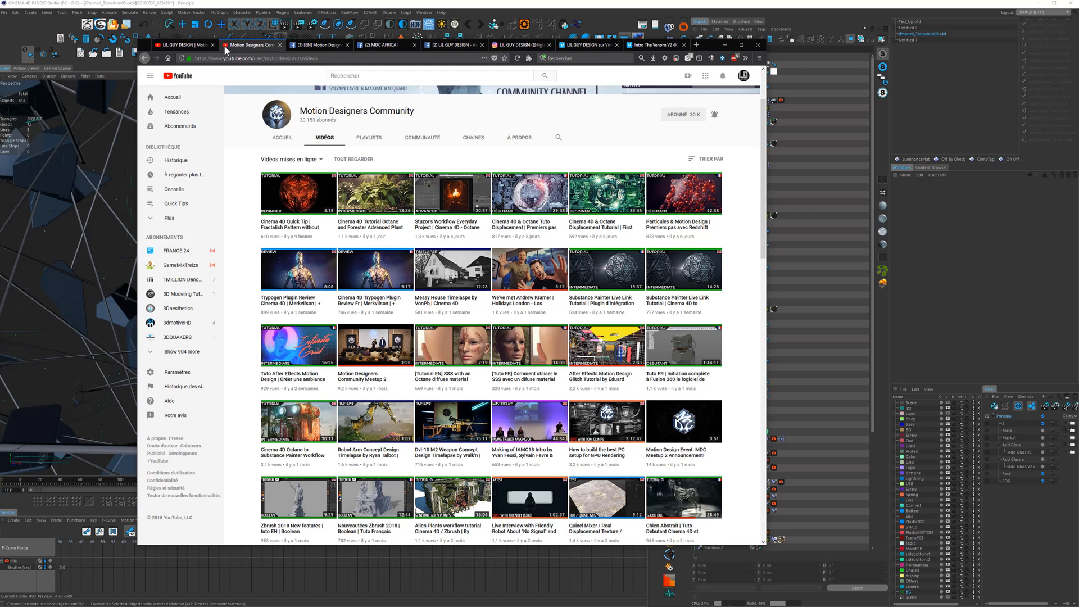
{"action": "left_click", "coordinate": [376, 47]}
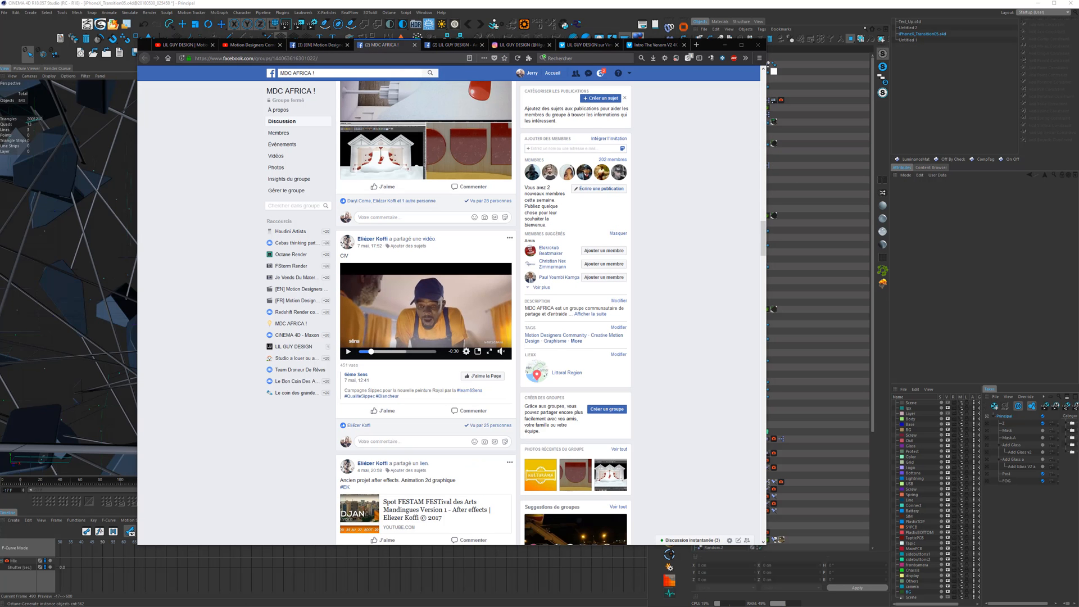